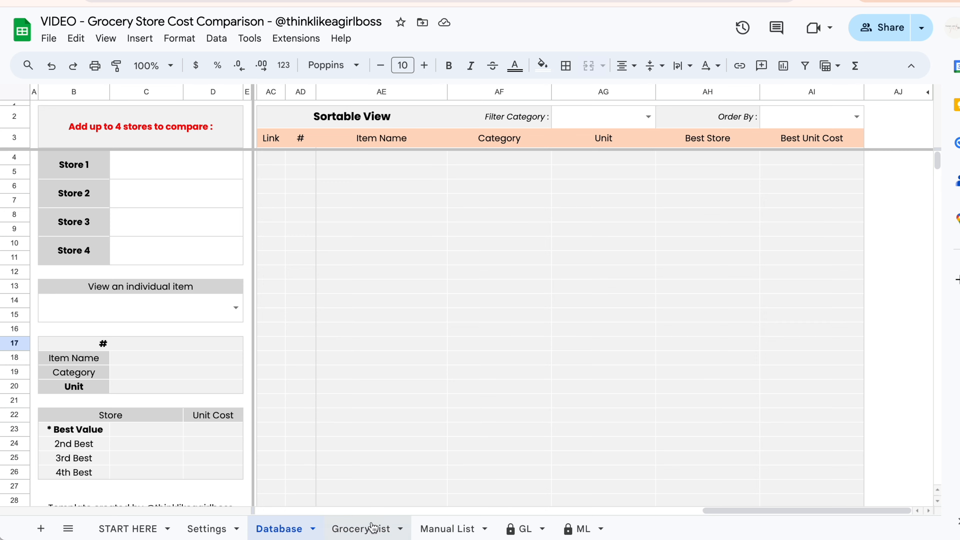
- Look through the Grocery List and Manual List sheets, returning to the Database sheet
{"action": "scroll", "coordinate": [630, 429], "scroll_direction": "right", "scroll_amount": 5}
{"action": "scroll", "coordinate": [630, 430], "scroll_direction": "right", "scroll_amount": 2}
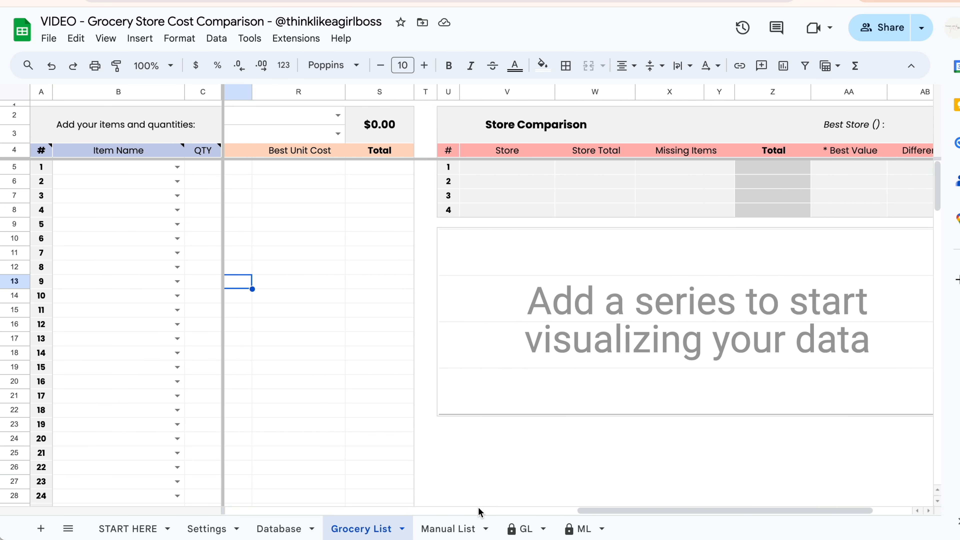
{"action": "left_click", "coordinate": [449, 528]}
{"action": "left_click", "coordinate": [301, 526]}
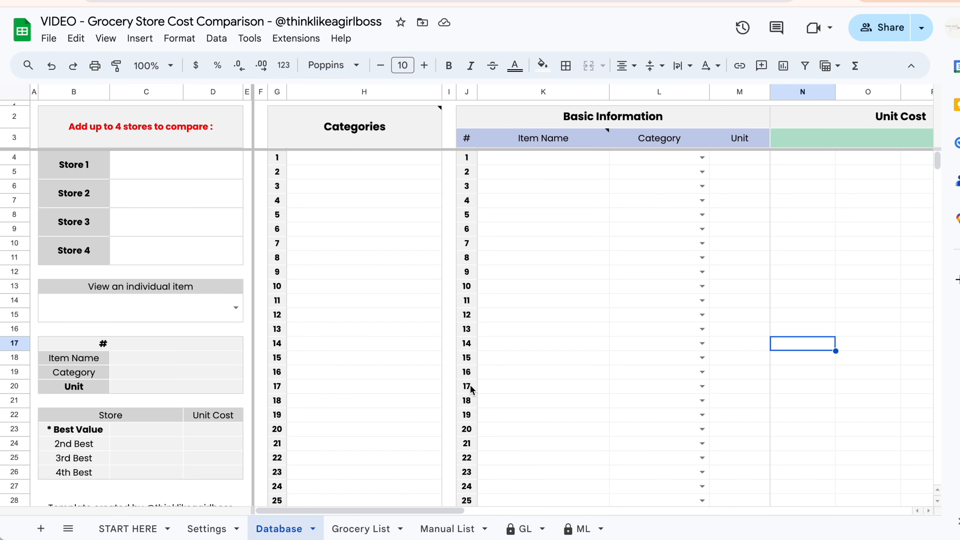
{"action": "scroll", "coordinate": [470, 385], "scroll_direction": "right", "scroll_amount": 2}
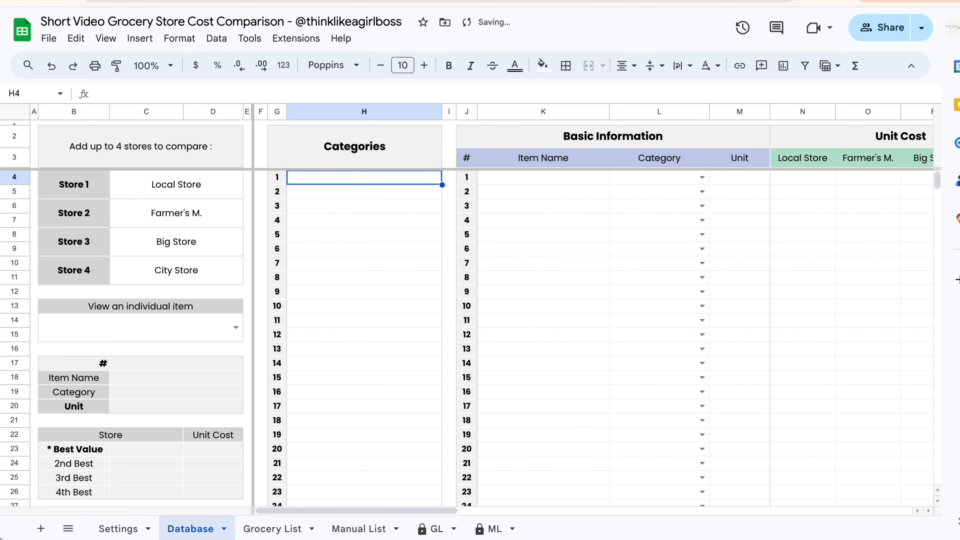
- Enter Fruits and Vegetables as the first two entries of the Categories list
{"action": "type", "text": "Fruits"}
{"action": "key", "text": "Return"}
{"action": "type", "text": "Vegetables"}
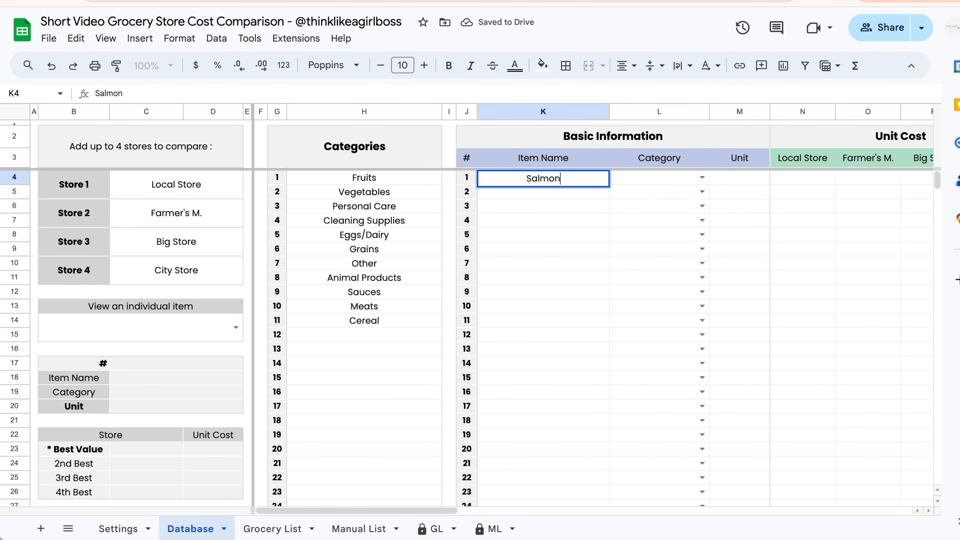
- List Salmon, Eggs, Milk and Greek Yoghurt as the first four item names in the Database
{"action": "key", "text": "Return"}
{"action": "type", "text": "Eggs"}
{"action": "key", "text": "Return"}
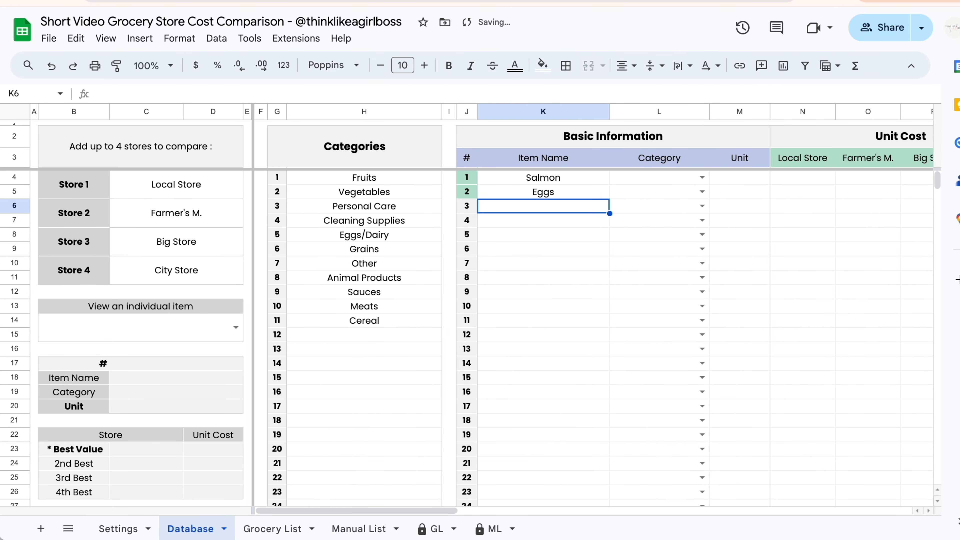
{"action": "type", "text": "Milk"}
{"action": "key", "text": "Return"}
{"action": "type", "text": "Greek Yoghurt"}
{"action": "key", "text": "Tab"}
- Assign the category Animal Products to Salmon and Eggs/Dairy to Eggs
{"action": "left_click", "coordinate": [701, 178]}
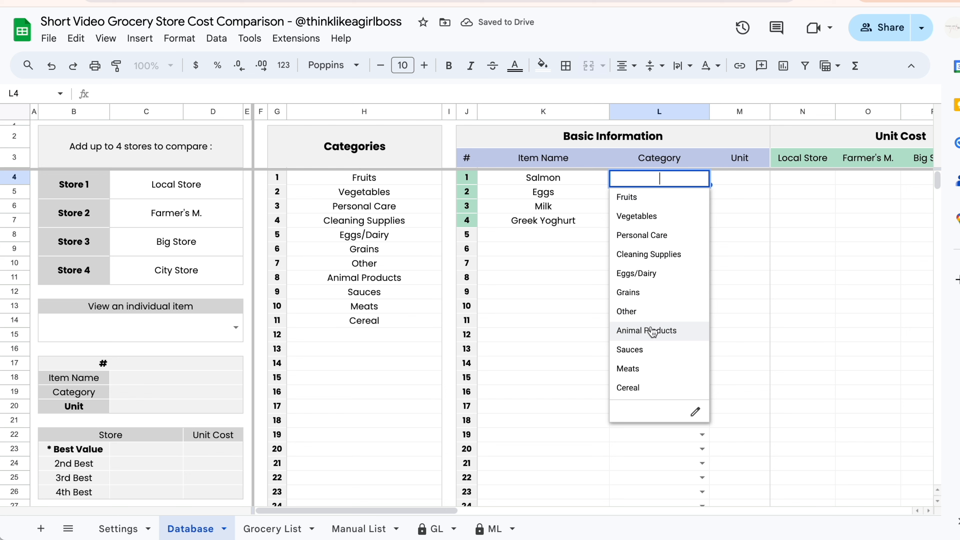
{"action": "left_click", "coordinate": [642, 331]}
{"action": "left_click", "coordinate": [702, 191]}
{"action": "left_click", "coordinate": [643, 289]}
- Enter the units lb for Salmon, box for Eggs, carton for Milk and pack for Greek Yoghurt
{"action": "left_click", "coordinate": [728, 185]}
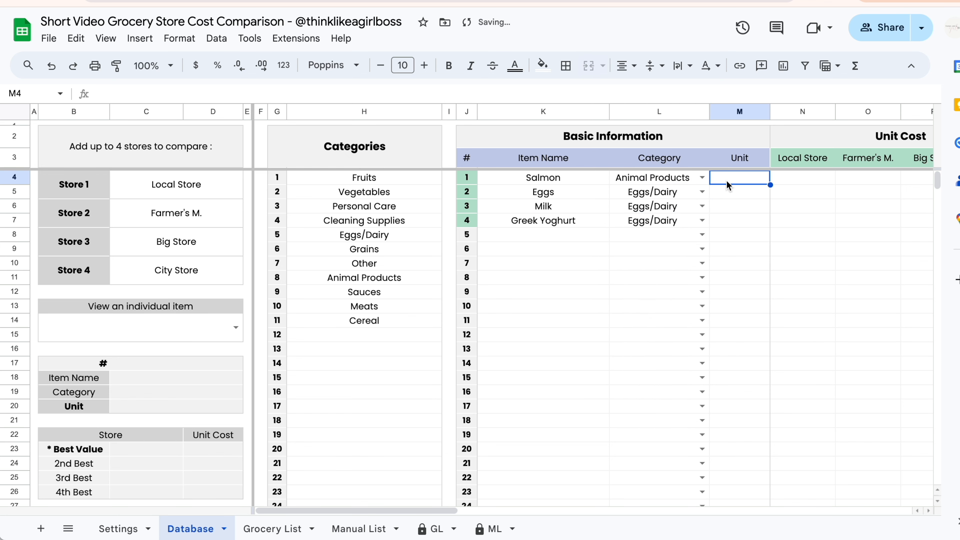
{"action": "type", "text": "lb"}
{"action": "key", "text": "Return"}
{"action": "type", "text": "box"}
{"action": "key", "text": "Return"}
{"action": "type", "text": "carton"}
{"action": "key", "text": "Return"}
{"action": "type", "text": "pack"}
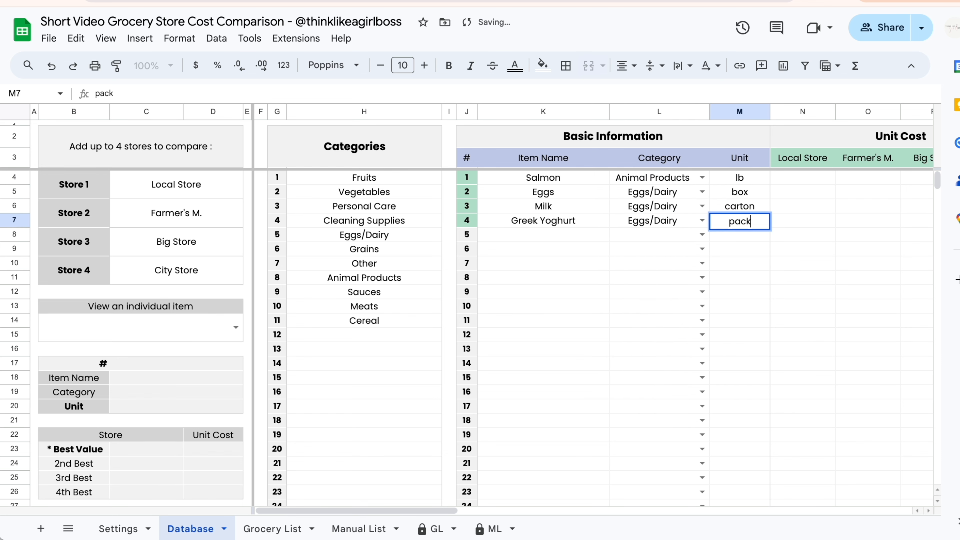
- Enter the four stores' unit costs for Salmon (3.99, 4.99, 3.49, 4.89) and Eggs (4.99, 5, 6, 4)
{"action": "scroll", "coordinate": [591, 185], "scroll_direction": "right", "scroll_amount": 3}
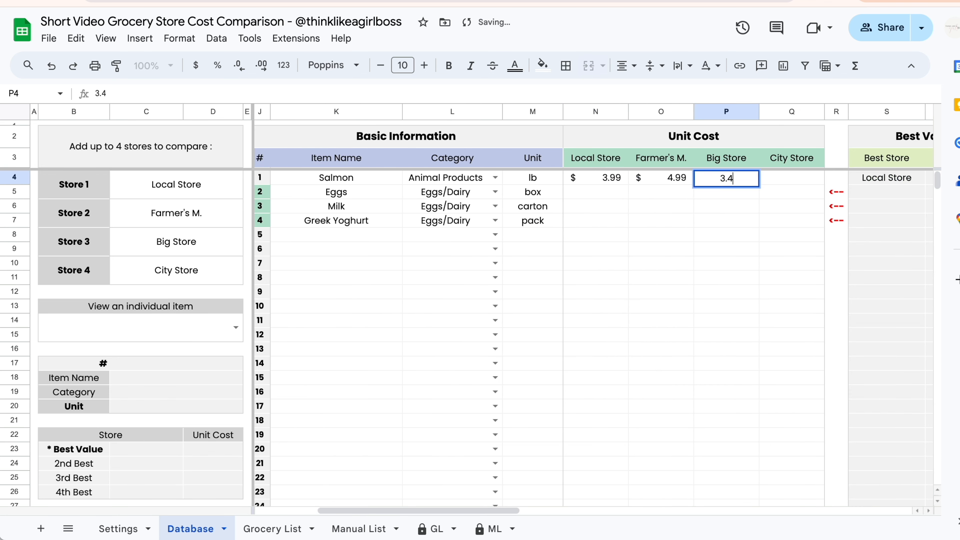
{"action": "type", "text": "9\t4.89 4.99\t5\t6\t4 "}
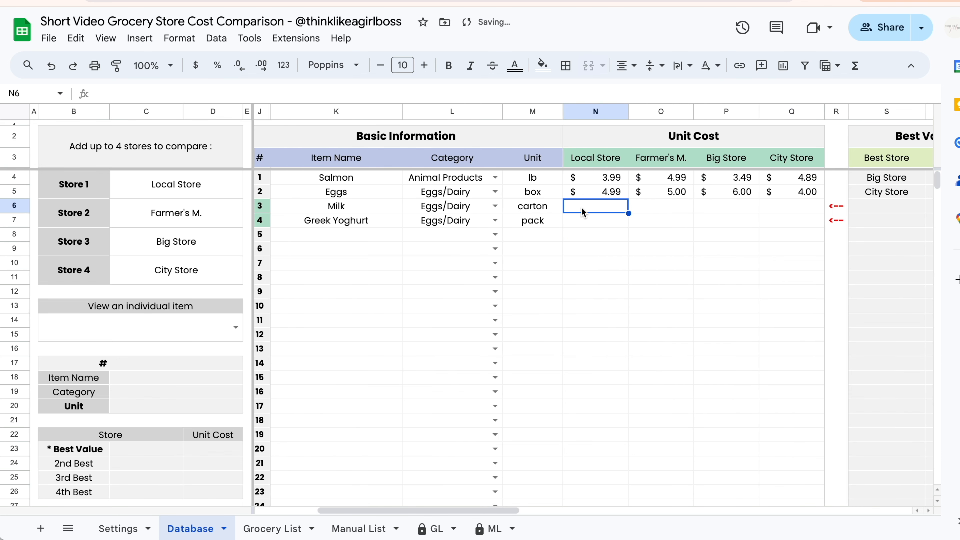
- Enter the four stores' unit costs for Milk (4, 3, 2, 1) and Greek Yoghurt (8, 7, 5, 7)
{"action": "type", "text": "4\t3\t2\t1 8\t7"}
{"action": "key", "text": "Tab"}
{"action": "type", "text": "5"}
{"action": "key", "text": "Tab"}
{"action": "type", "text": "7"}
{"action": "key", "text": "Tab"}
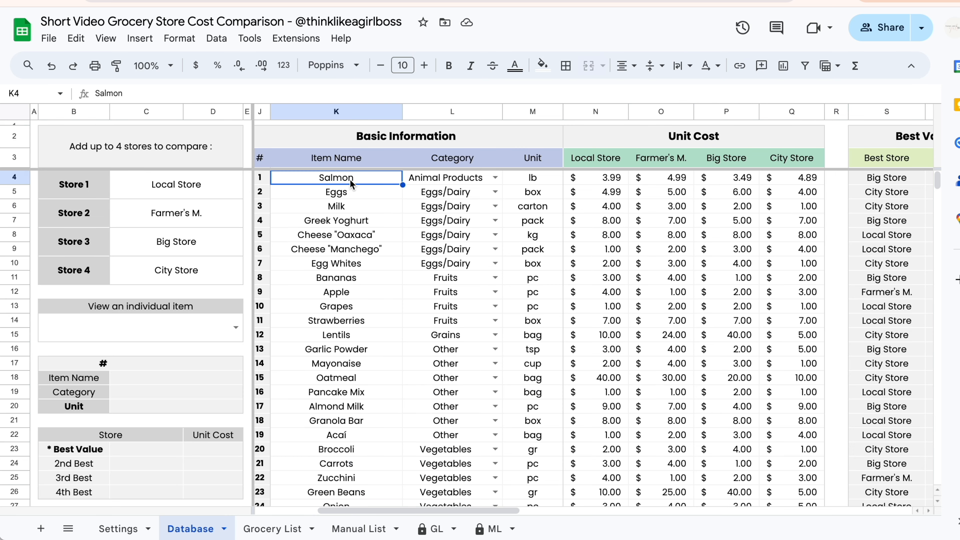
- Add Salmon with quantity 1 and Eggs with quantity 2 to the Grocery List sheet
{"action": "scroll", "coordinate": [352, 184], "scroll_direction": "right", "scroll_amount": 3}
{"action": "scroll", "coordinate": [351, 184], "scroll_direction": "right", "scroll_amount": 5}
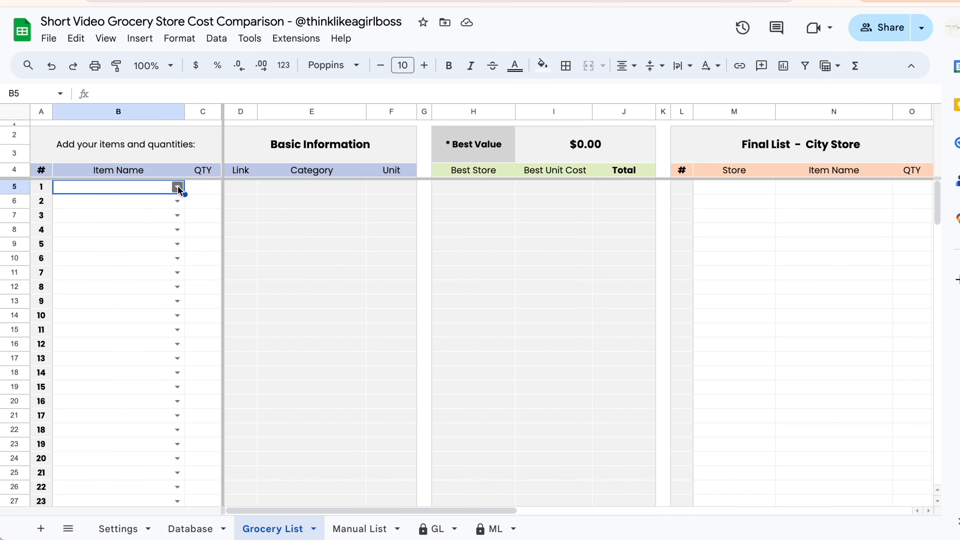
{"action": "left_click", "coordinate": [180, 191]}
{"action": "left_click", "coordinate": [73, 206]}
{"action": "left_click", "coordinate": [178, 202]}
{"action": "left_click", "coordinate": [68, 239]}
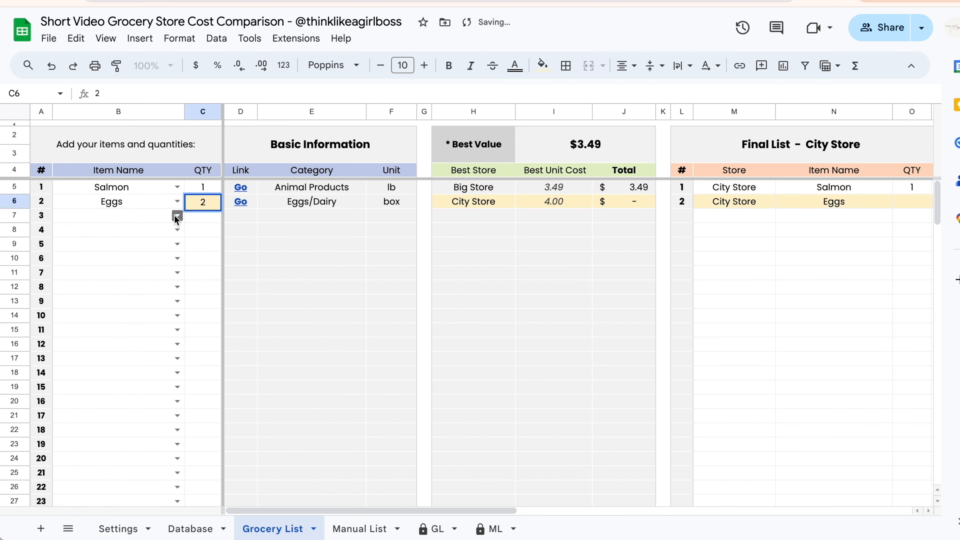
- Add Milk with quantity 1 and Greek Yoghurt with quantity 4 as the third and fourth grocery items
{"action": "left_click", "coordinate": [178, 215]}
{"action": "left_click", "coordinate": [67, 269]}
{"action": "left_click", "coordinate": [178, 230]}
{"action": "left_click", "coordinate": [86, 302]}
{"action": "left_click", "coordinate": [200, 230]}
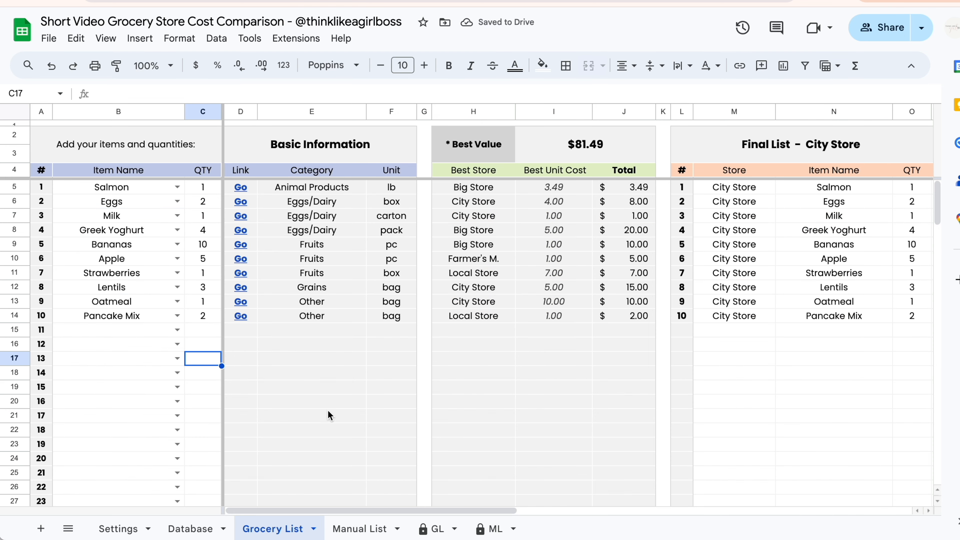
- Look across the Database, Grocery List and Manual List sheets of the blank template, ending on Database
{"action": "scroll", "coordinate": [328, 409], "scroll_direction": "right", "scroll_amount": 5}
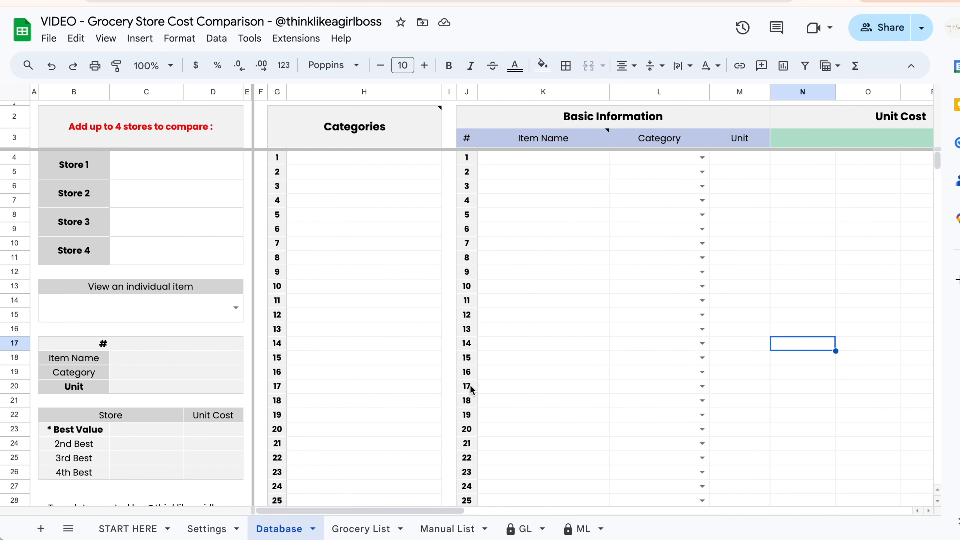
{"action": "scroll", "coordinate": [471, 386], "scroll_direction": "right", "scroll_amount": 10}
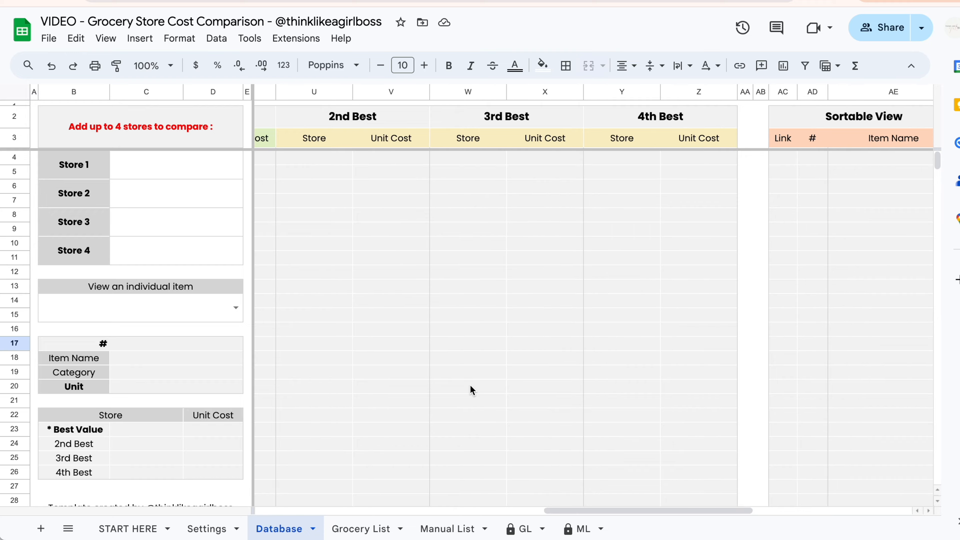
{"action": "scroll", "coordinate": [471, 389], "scroll_direction": "right", "scroll_amount": 5}
{"action": "left_click", "coordinate": [376, 527]}
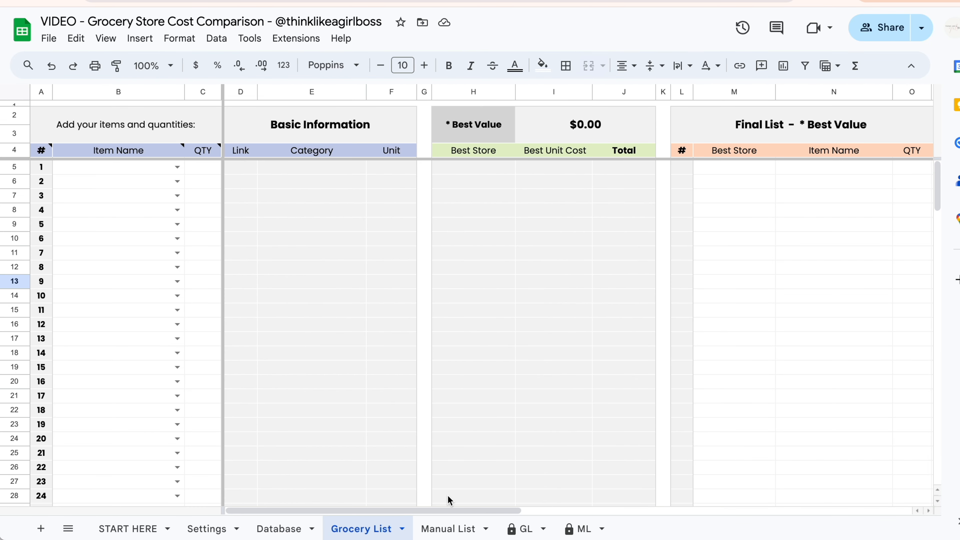
{"action": "scroll", "coordinate": [632, 430], "scroll_direction": "right", "scroll_amount": 10}
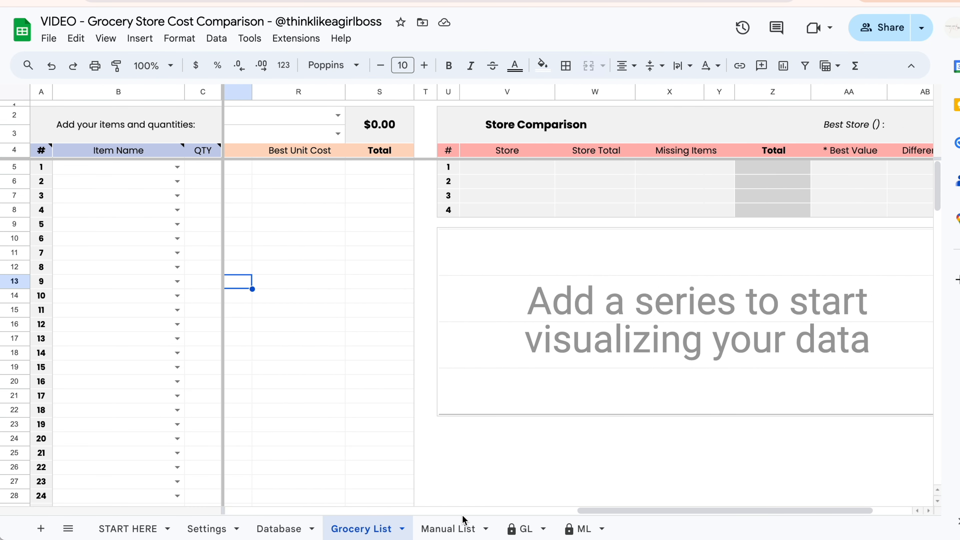
{"action": "left_click", "coordinate": [460, 527]}
{"action": "left_click", "coordinate": [282, 528]}
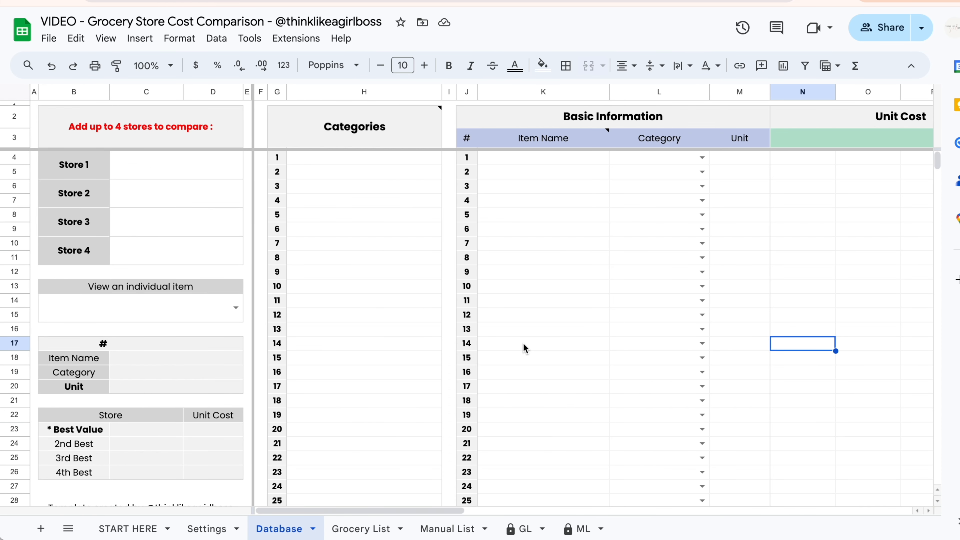
- Enter Toothpaste, Shampoo, Conditioner and Toilet Paper as the first four item names in the blank Database
{"action": "left_click", "coordinate": [589, 230]}
{"action": "scroll", "coordinate": [589, 229], "scroll_direction": "left", "scroll_amount": 2}
{"action": "left_click", "coordinate": [541, 159]}
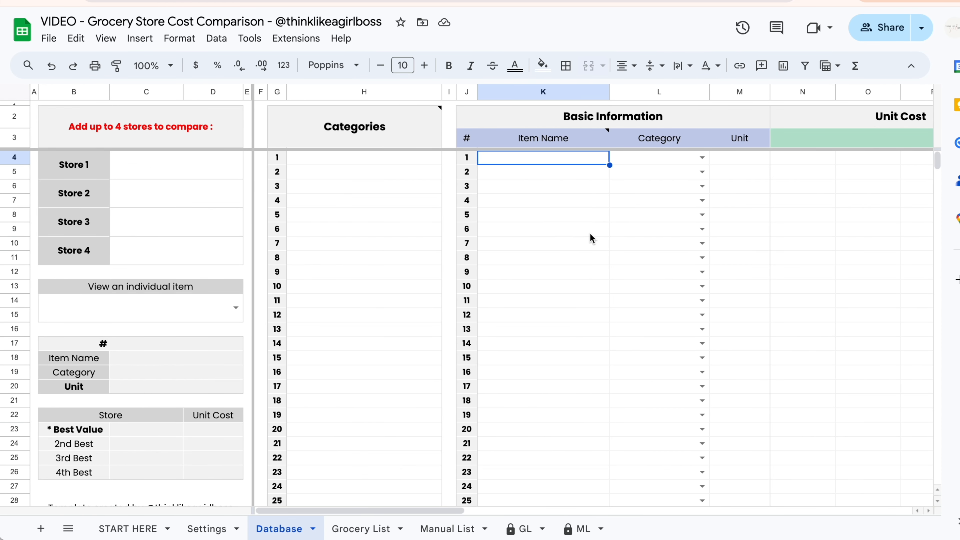
{"action": "scroll", "coordinate": [589, 238], "scroll_direction": "right", "scroll_amount": 3}
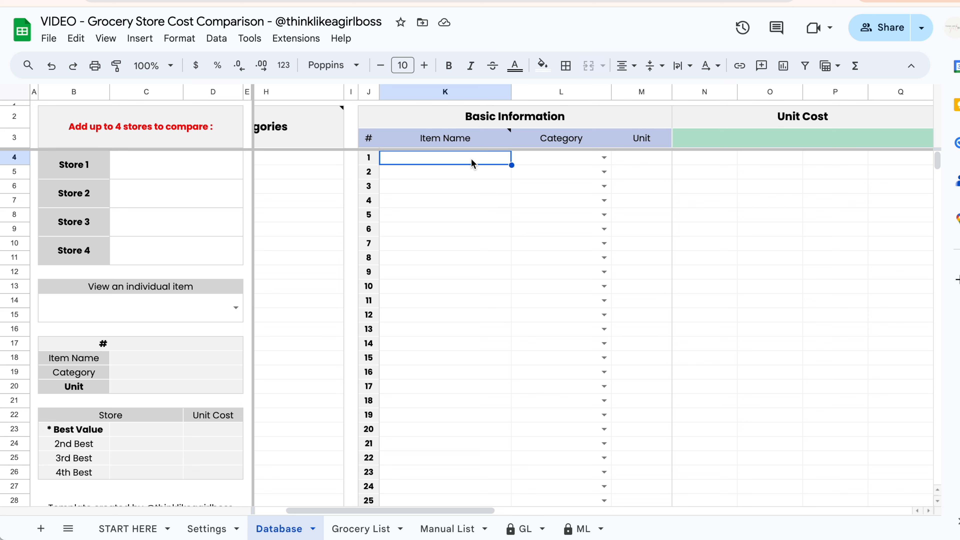
{"action": "type", "text": "Toothpaste"}
{"action": "key", "text": "Return"}
{"action": "type", "text": "Shampoo"}
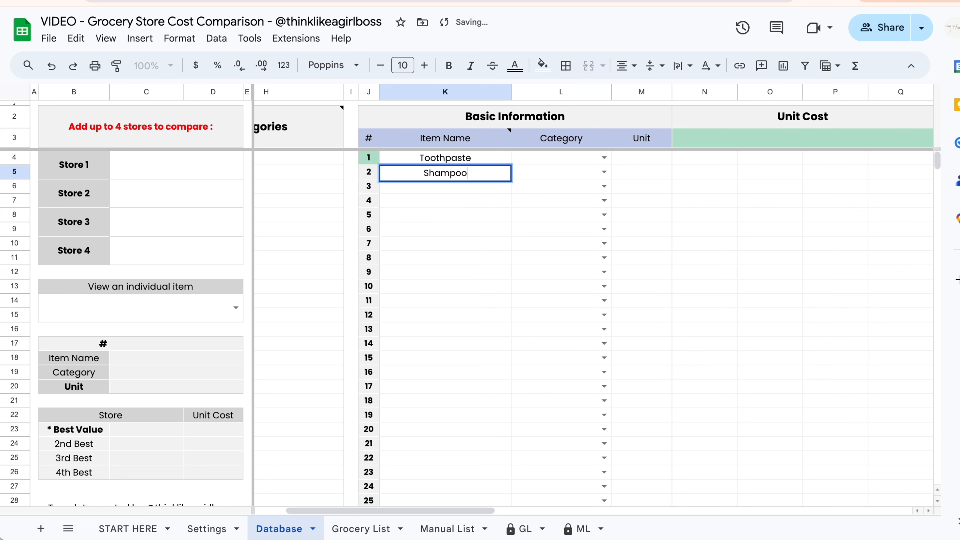
{"action": "key", "text": "Return"}
{"action": "type", "text": "Conditioner"}
{"action": "key", "text": "Return"}
{"action": "type", "text": "Toilet Paper"}
{"action": "key", "text": "Return"}
{"action": "scroll", "coordinate": [526, 301], "scroll_direction": "left", "scroll_amount": 3}
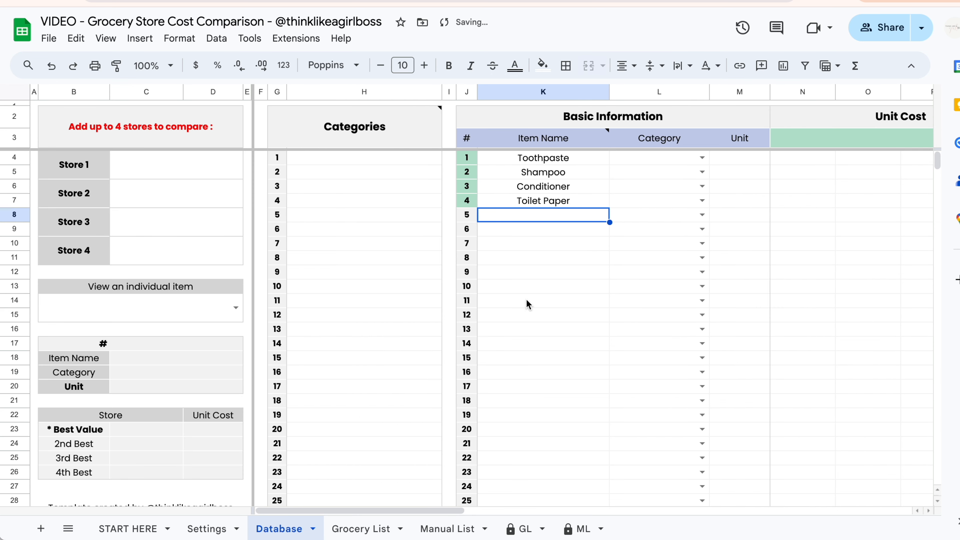
- Check the category choices offered for the Toothpaste item
{"action": "left_click", "coordinate": [663, 159]}
{"action": "left_click", "coordinate": [740, 158]}
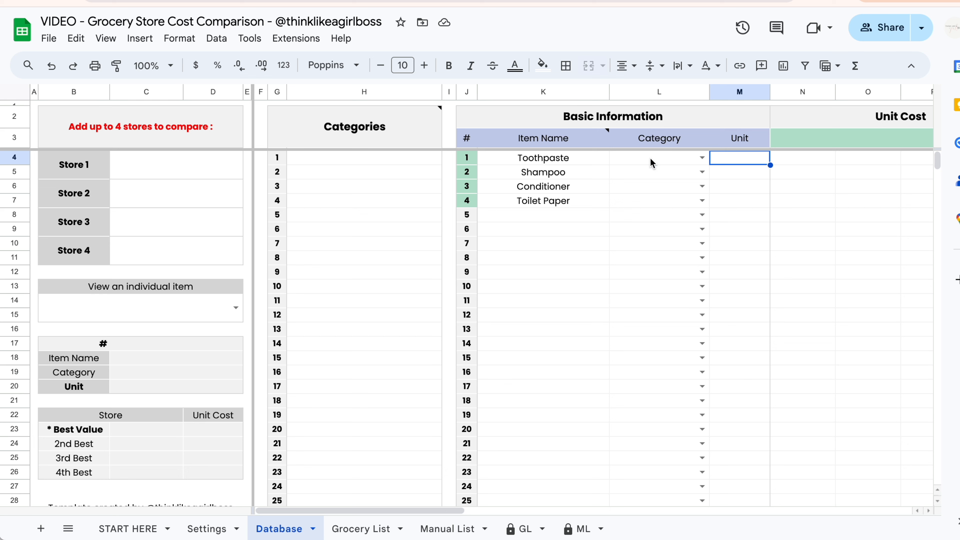
{"action": "left_click", "coordinate": [660, 158]}
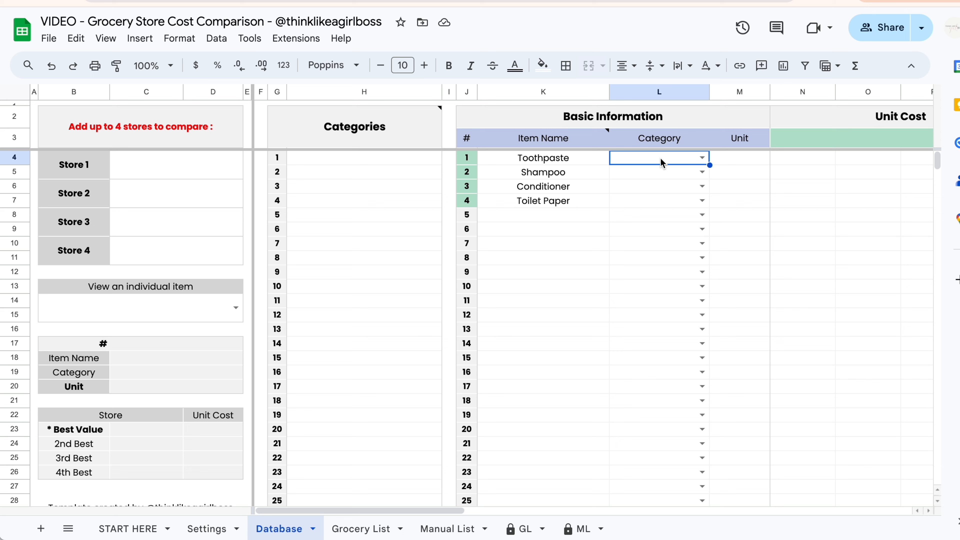
{"action": "left_click", "coordinate": [702, 157]}
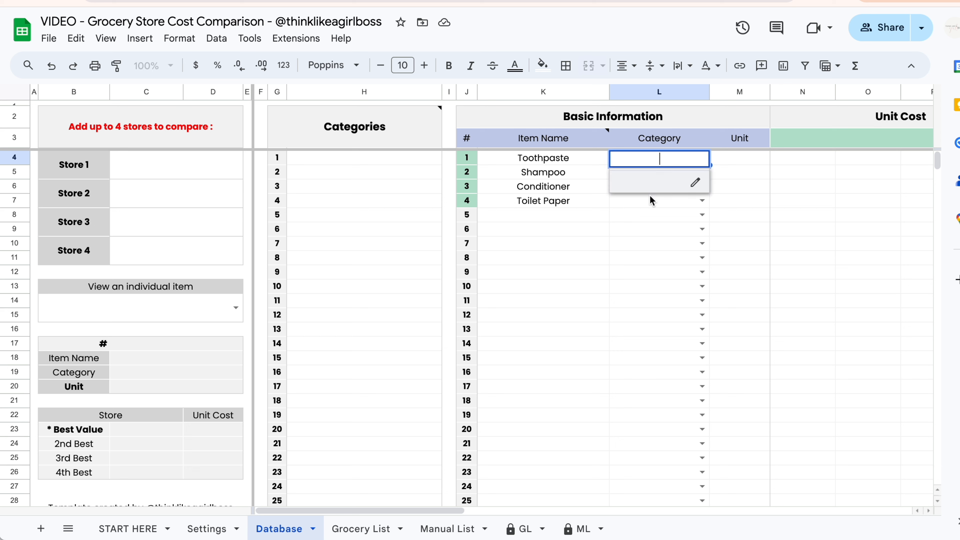
{"action": "left_click", "coordinate": [653, 201]}
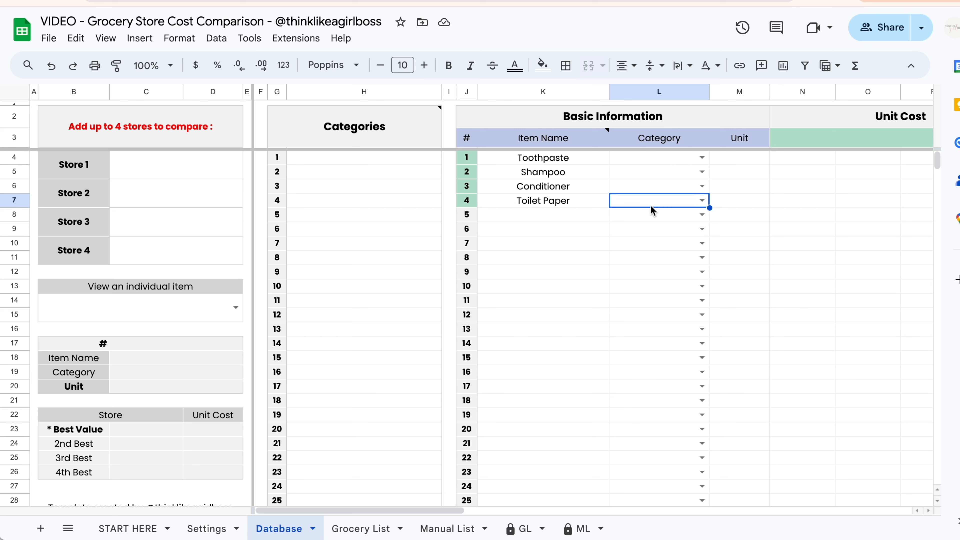
- Add Personal Care as the first entry of the Categories list
{"action": "left_click", "coordinate": [391, 165]}
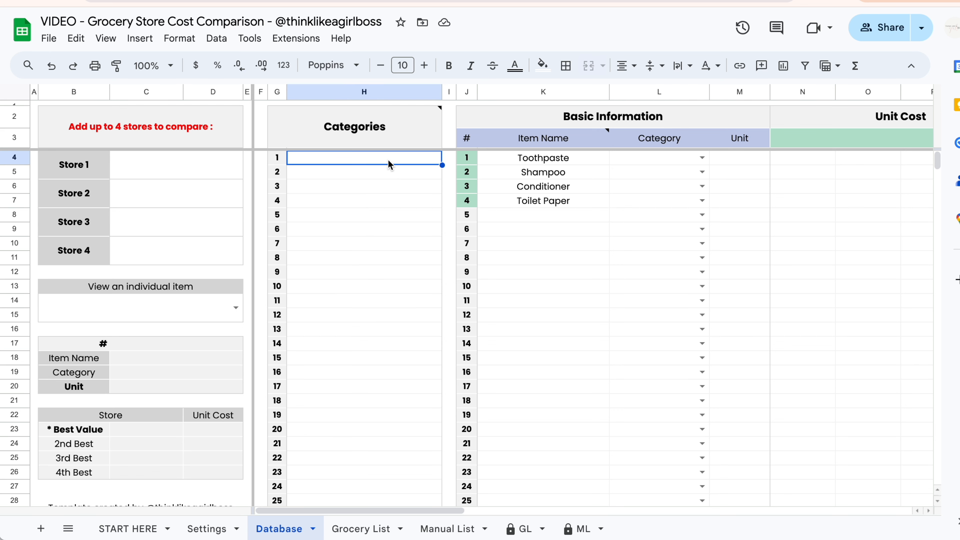
{"action": "left_click_drag", "start_coordinate": [359, 163], "coordinate": [363, 228]}
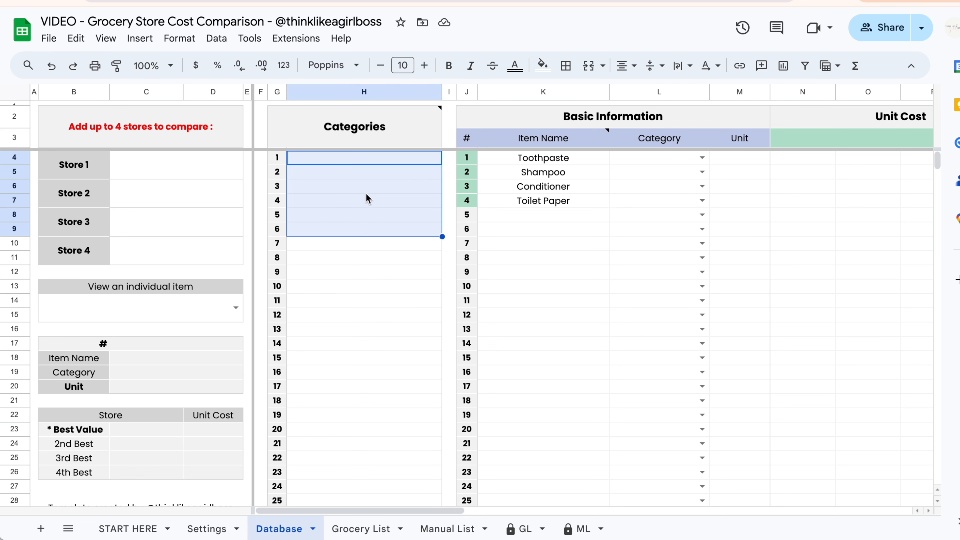
{"action": "type", "text": "Personal Care"}
- Assign the Personal Care category to Toothpaste and Shampoo
{"action": "left_click", "coordinate": [702, 158]}
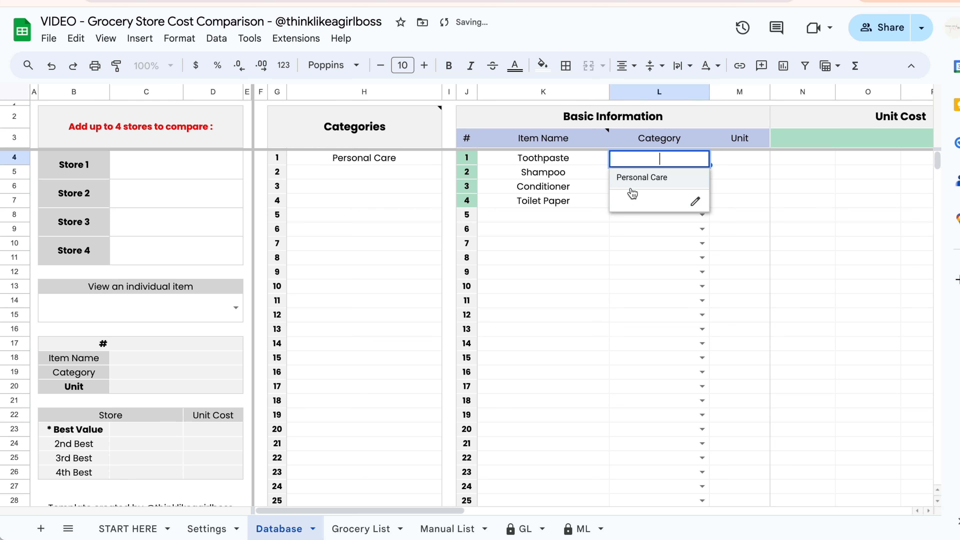
{"action": "left_click", "coordinate": [662, 177]}
{"action": "left_click", "coordinate": [700, 172]}
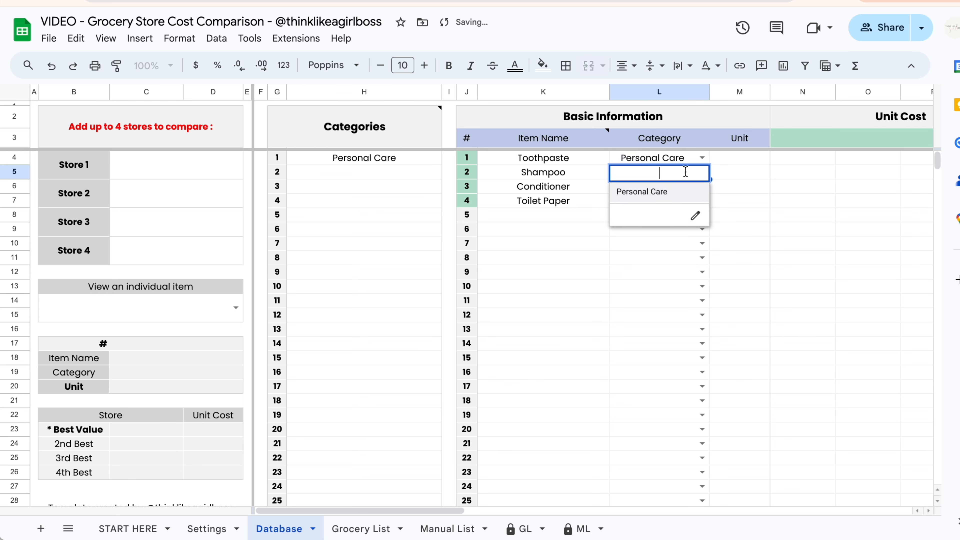
{"action": "left_click", "coordinate": [555, 172]}
{"action": "left_click", "coordinate": [624, 176]}
{"action": "type", "text": "per"}
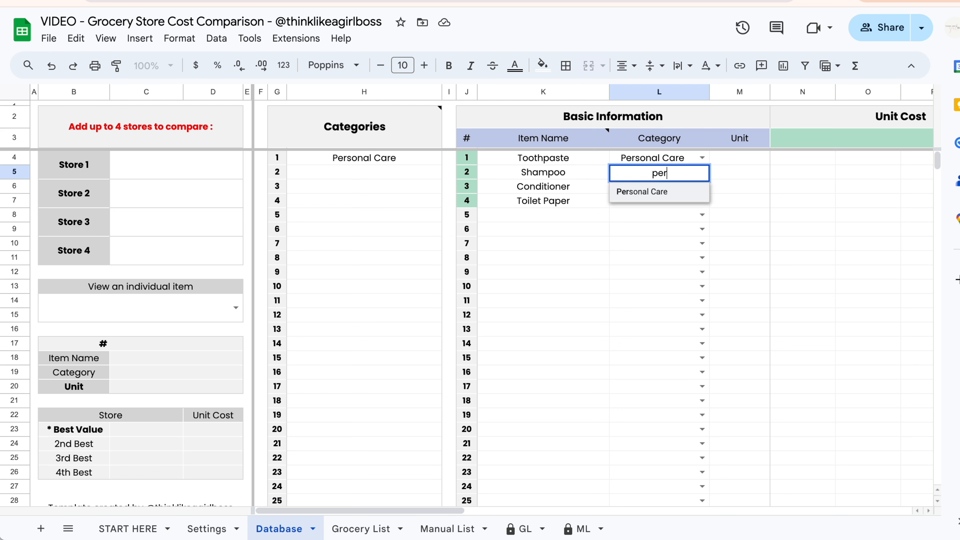
{"action": "key", "text": "Return"}
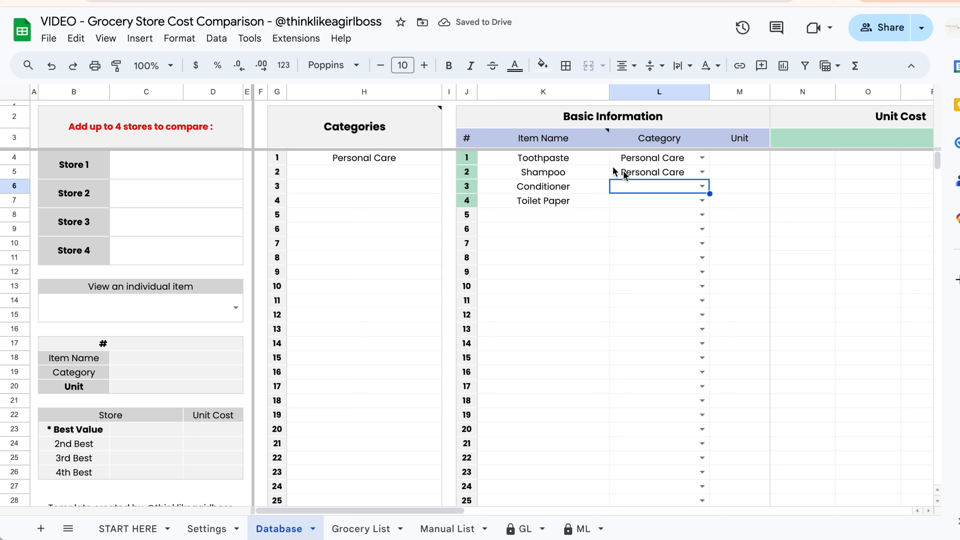
- Add Cleaning, Spices, Fruits, Vegetables and Dairy as entries 2 to 6 of the Categories list
{"action": "left_click", "coordinate": [356, 176]}
{"action": "type", "text": "Cleaning"}
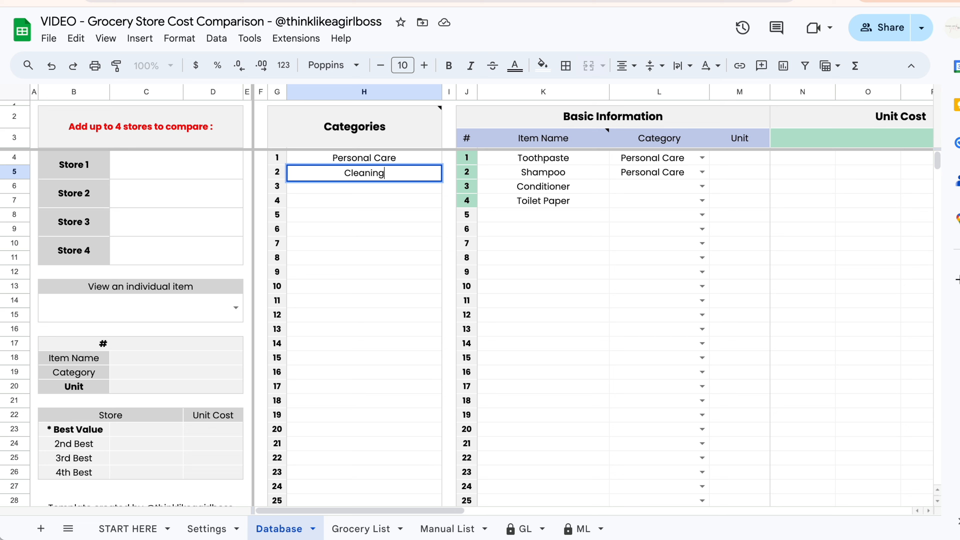
{"action": "key", "text": "Return"}
{"action": "type", "text": "Spices"}
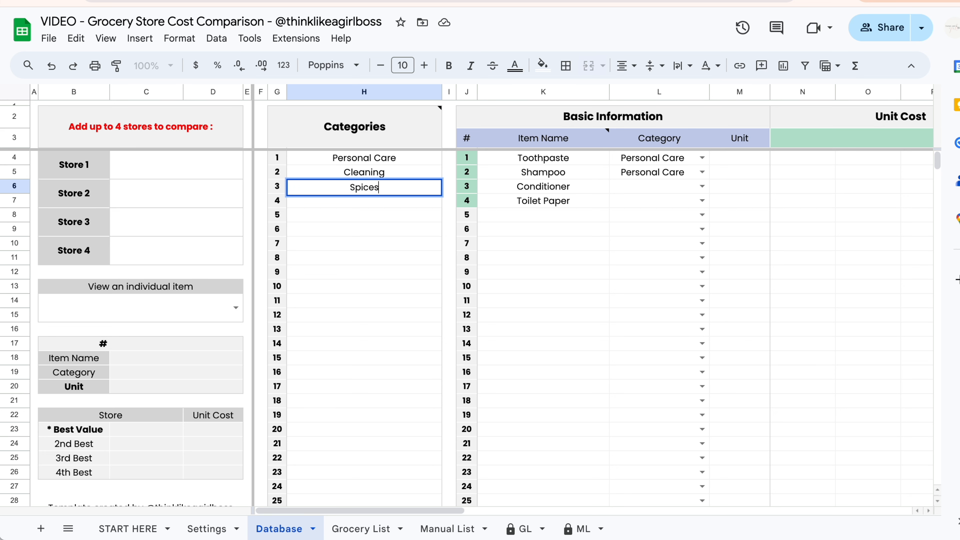
{"action": "key", "text": "Return"}
{"action": "type", "text": "Fruits"}
{"action": "key", "text": "Return"}
{"action": "type", "text": "Vegetables"}
{"action": "key", "text": "Return"}
{"action": "type", "text": "Dairy"}
{"action": "key", "text": "Return"}
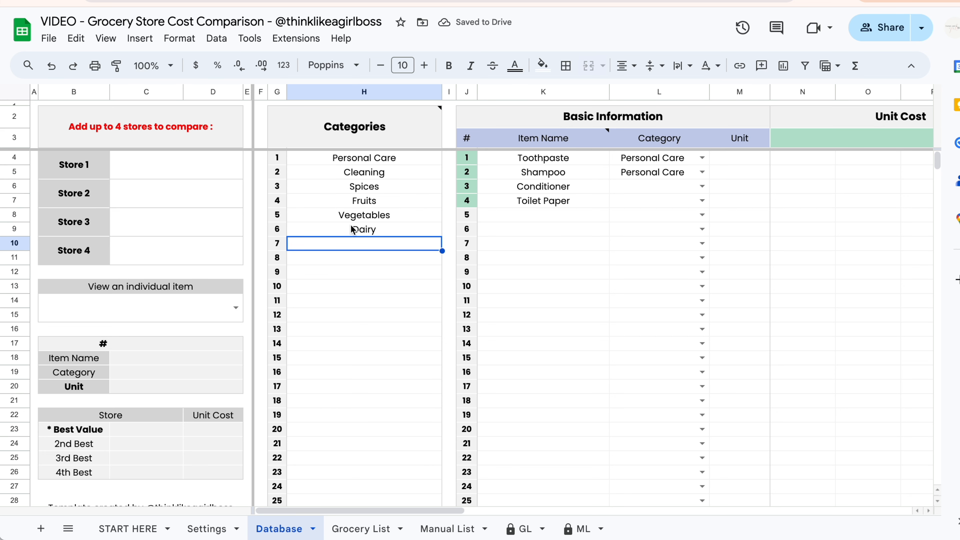
- Assign the Personal Care category to Conditioner and Toilet Paper
{"action": "left_click", "coordinate": [709, 186]}
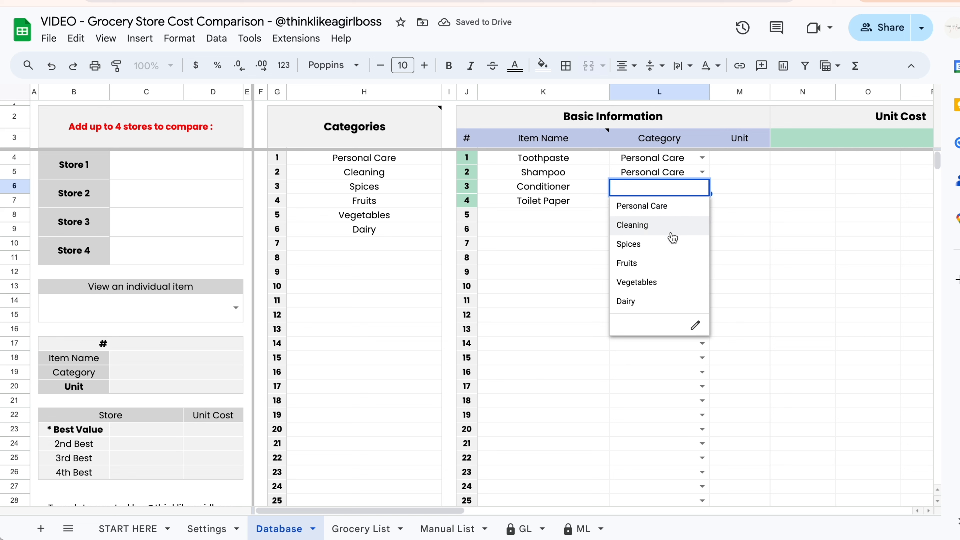
{"action": "left_click", "coordinate": [754, 229]}
{"action": "left_click", "coordinate": [695, 190]}
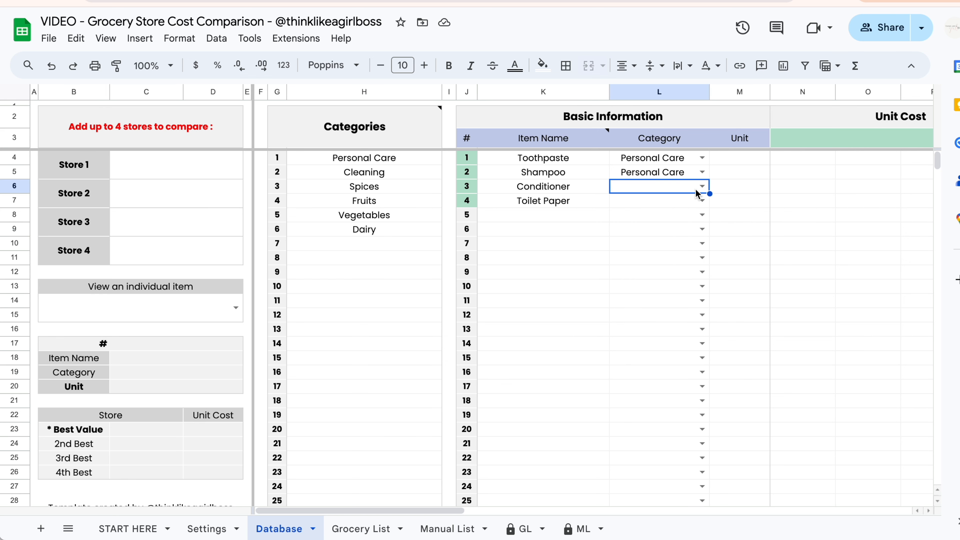
{"action": "left_click", "coordinate": [700, 189]}
{"action": "left_click", "coordinate": [703, 202]}
{"action": "left_click", "coordinate": [703, 202]}
{"action": "left_click", "coordinate": [675, 219]}
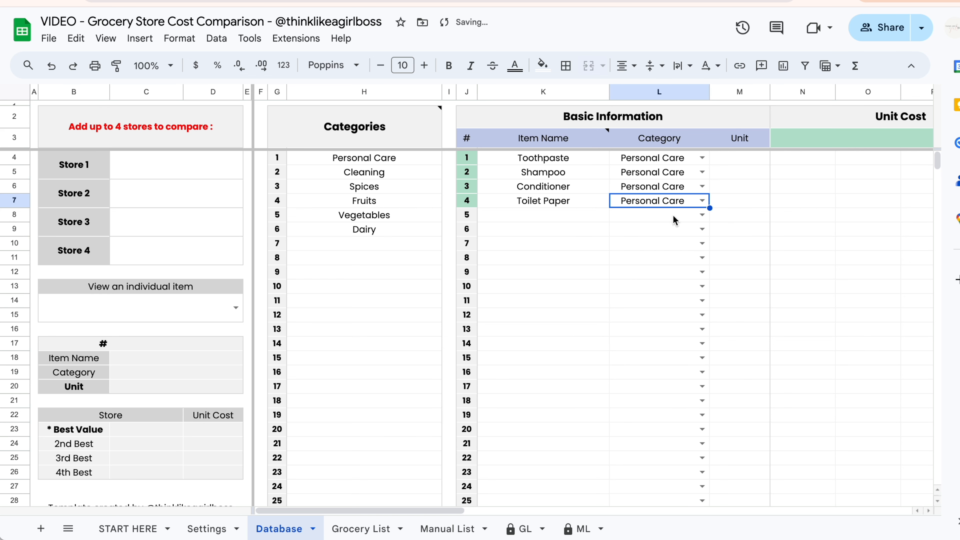
- Add Apples and Bananas under Fruits, and Salt and Pepper under Spices, as items 5 to 8
{"action": "left_click", "coordinate": [647, 247]}
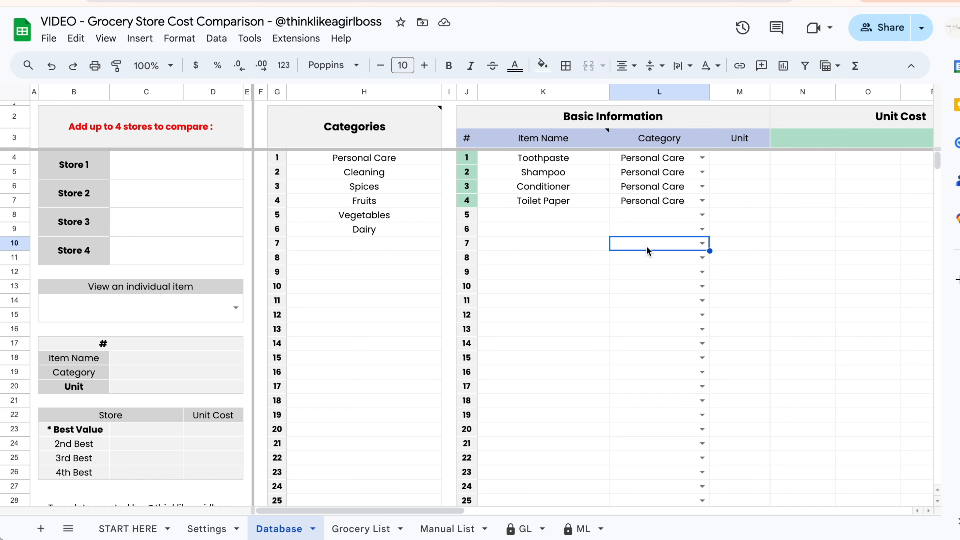
{"action": "left_click", "coordinate": [561, 218]}
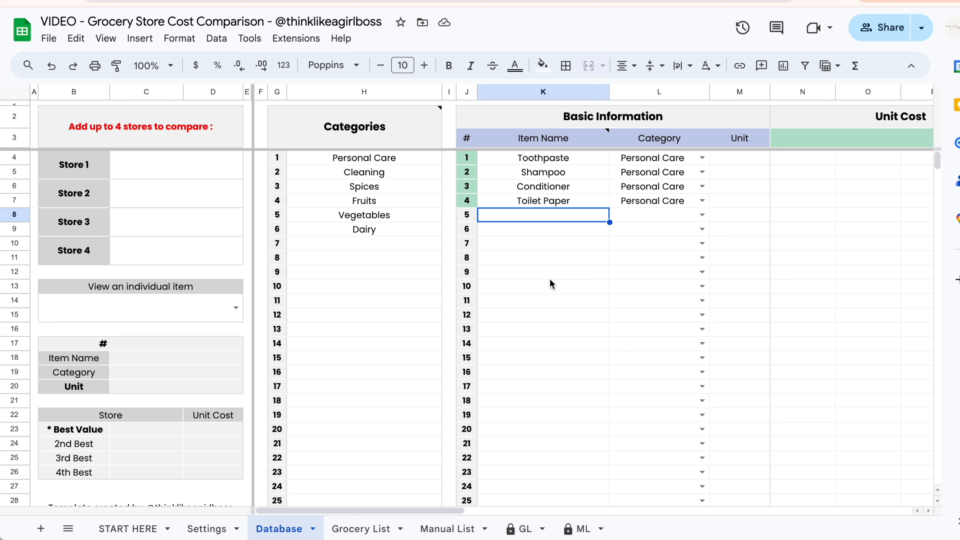
{"action": "type", "text": "Apples"}
{"action": "key", "text": "Return"}
{"action": "type", "text": "Bananas"}
{"action": "key", "text": "Return"}
{"action": "type", "text": "Salt"}
{"action": "key", "text": "Return"}
{"action": "type", "text": "Pepper"}
{"action": "key", "text": "Return"}
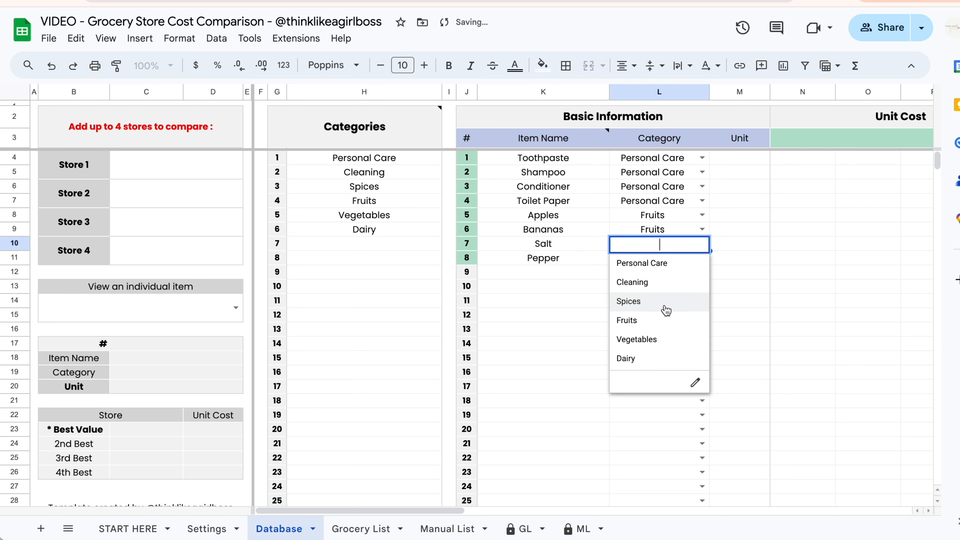
- Add Milk and Greek Yoghurt as items 9 and 10, both in the Dairy category
{"action": "type", "text": "Yoghurt"}
{"action": "key", "text": "Return"}
{"action": "left_click", "coordinate": [702, 272]}
{"action": "left_click", "coordinate": [645, 387]}
{"action": "left_click", "coordinate": [702, 288]}
{"action": "left_click", "coordinate": [643, 401]}
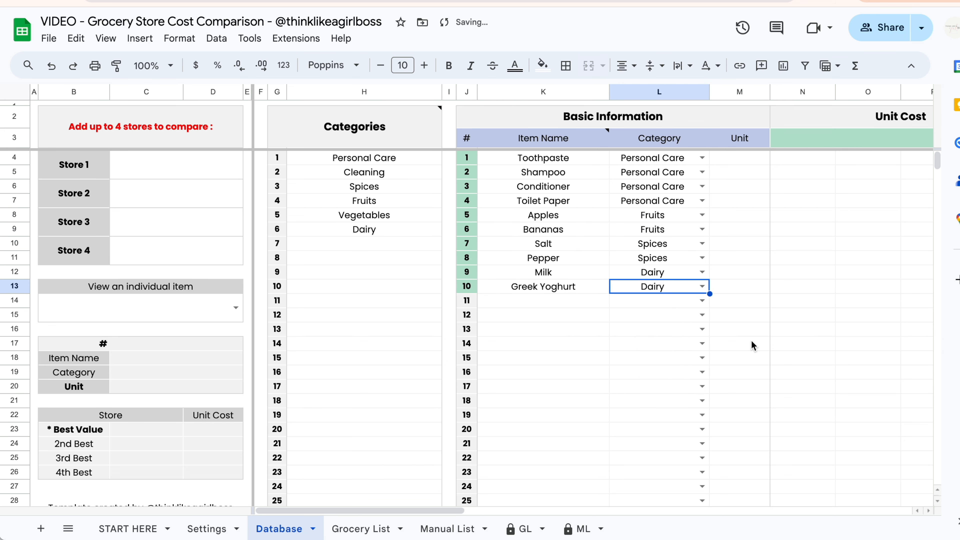
- Enter the units piece for Conditioner, pack for Toilet Paper and lb for Apples
{"action": "left_click", "coordinate": [752, 342]}
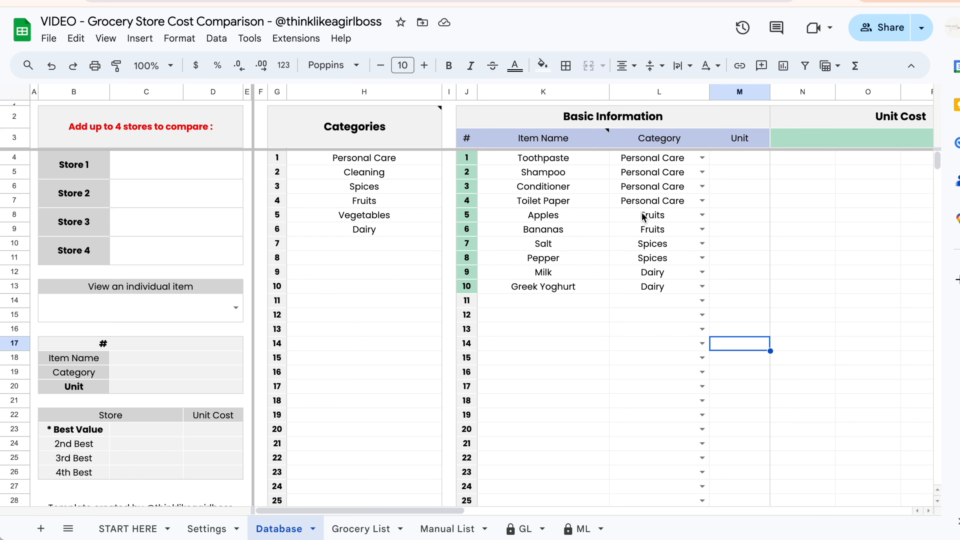
{"action": "left_click", "coordinate": [715, 163]}
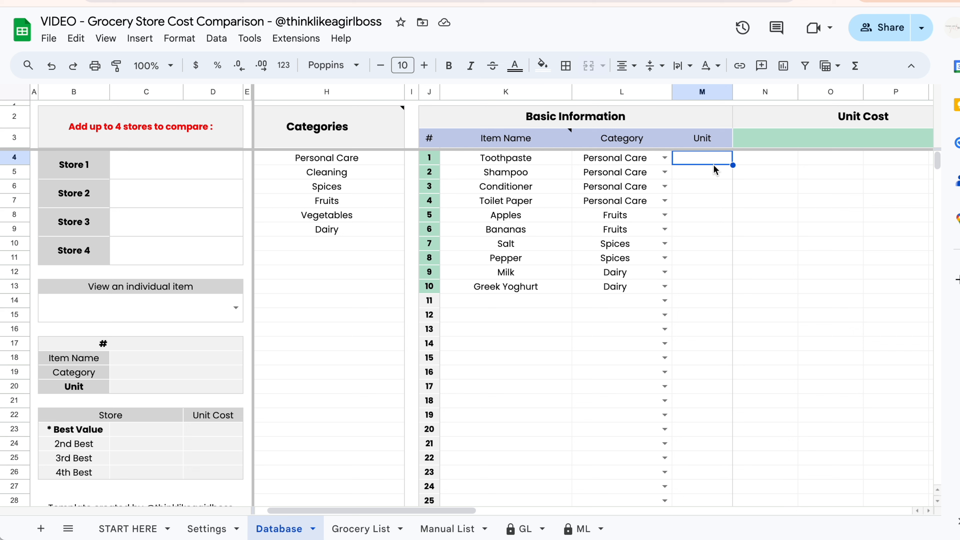
{"action": "left_click", "coordinate": [708, 187]}
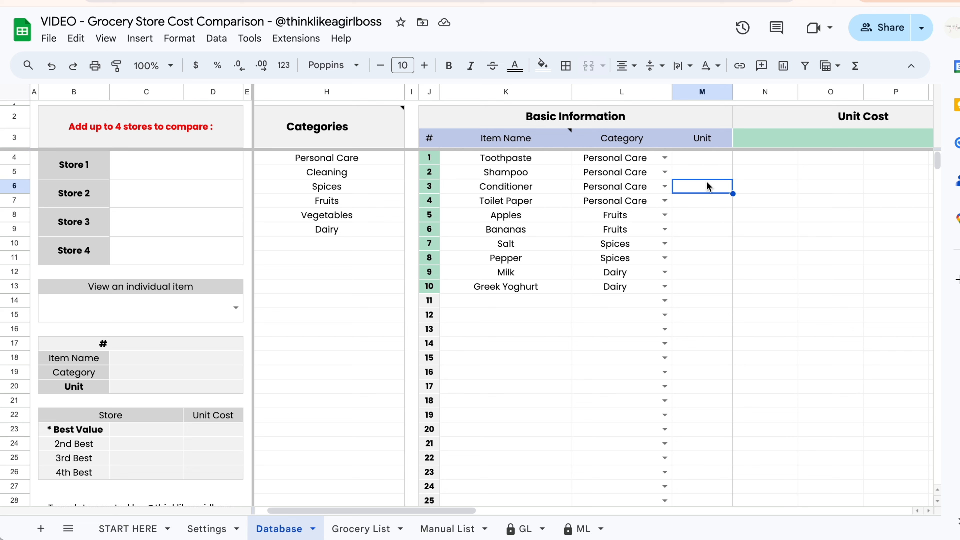
{"action": "key", "text": "Down"}
{"action": "type", "text": "pack"}
{"action": "key", "text": "Return"}
{"action": "key", "text": "Up"}
{"action": "key", "text": "Up"}
{"action": "type", "text": "piece"}
{"action": "key", "text": "Return"}
{"action": "key", "text": "Down"}
{"action": "type", "text": "lb"}
{"action": "key", "text": "Return"}
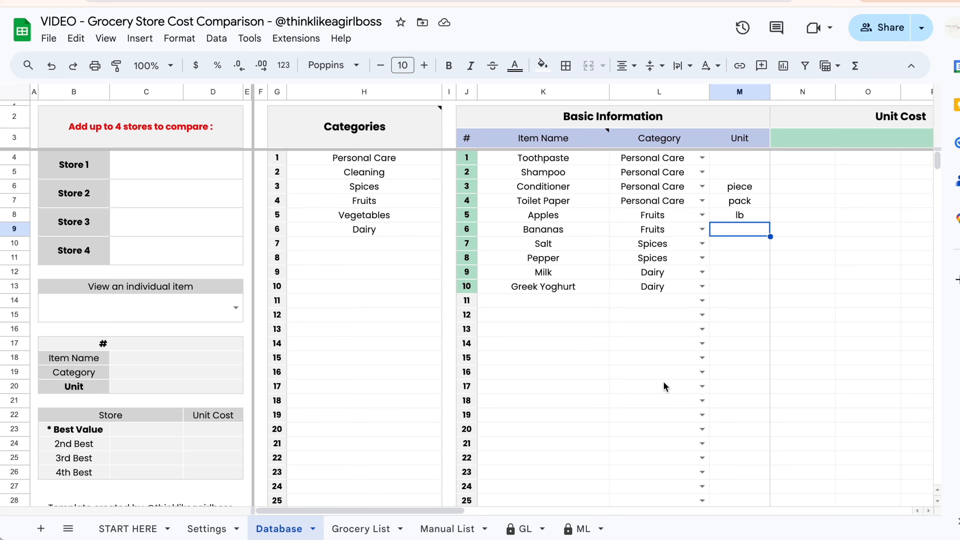
- Examine the empty Unit Cost columns and the four blank store name fields
{"action": "left_click", "coordinate": [718, 309]}
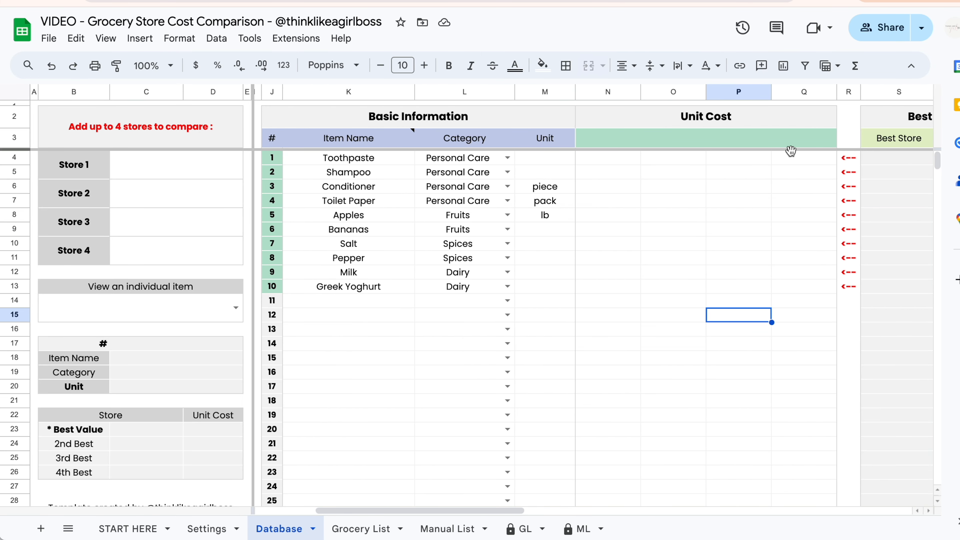
{"action": "left_click", "coordinate": [224, 175]}
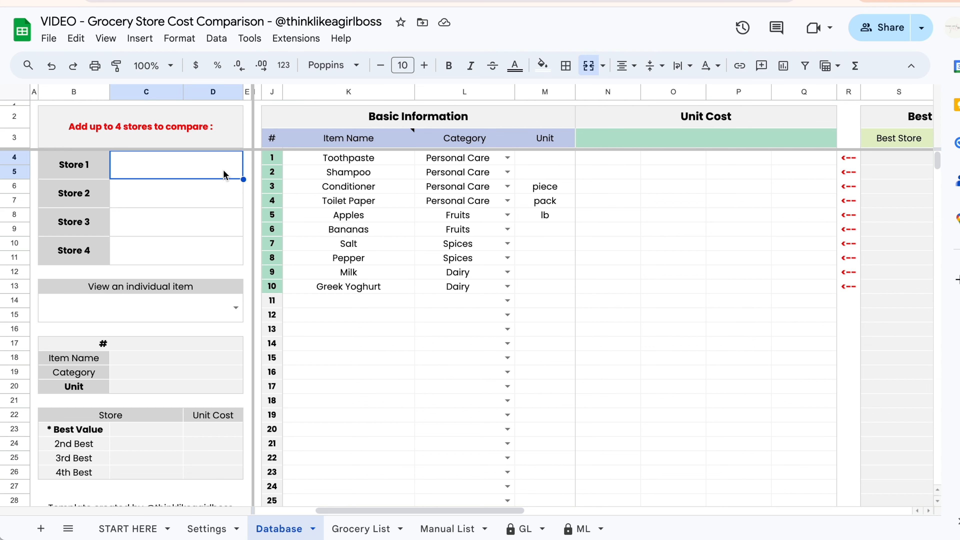
{"action": "left_click", "coordinate": [183, 206]}
{"action": "left_click", "coordinate": [176, 234]}
{"action": "left_click", "coordinate": [174, 256]}
{"action": "left_click", "coordinate": [182, 166]}
{"action": "key", "text": "shift+Down"}
{"action": "key", "text": "shift+Down"}
{"action": "key", "text": "shift+Down"}
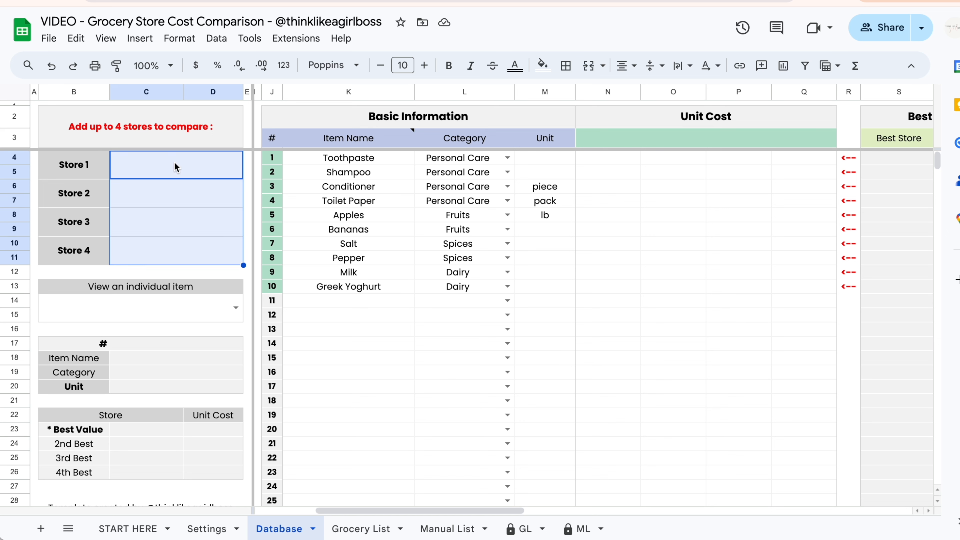
- Name the four stores to compare Walmart, City Market, Costco and Farmer's M
{"action": "left_click", "coordinate": [166, 166]}
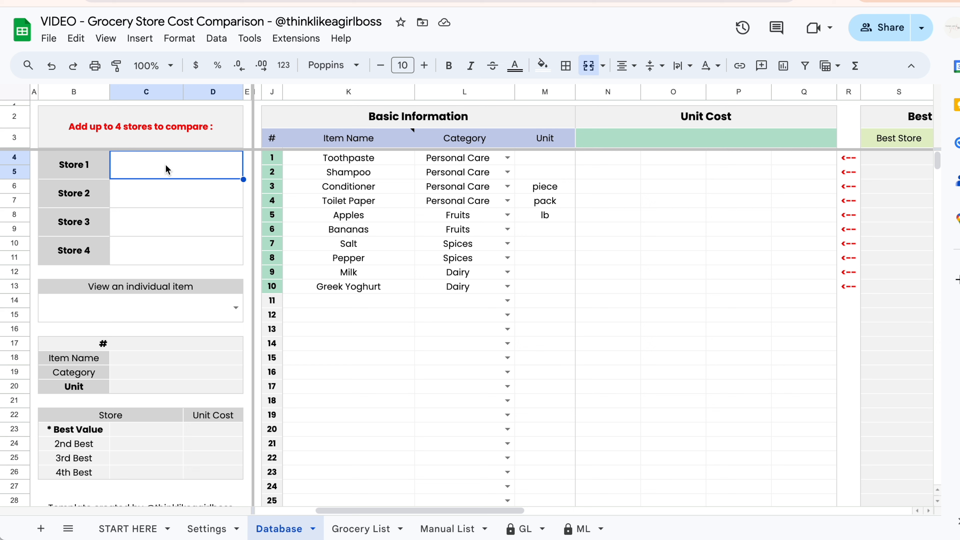
{"action": "type", "text": "Walmart"}
{"action": "key", "text": "Return"}
{"action": "type", "text": "City Market"}
{"action": "key", "text": "Return"}
{"action": "type", "text": "Costco"}
{"action": "key", "text": "Return"}
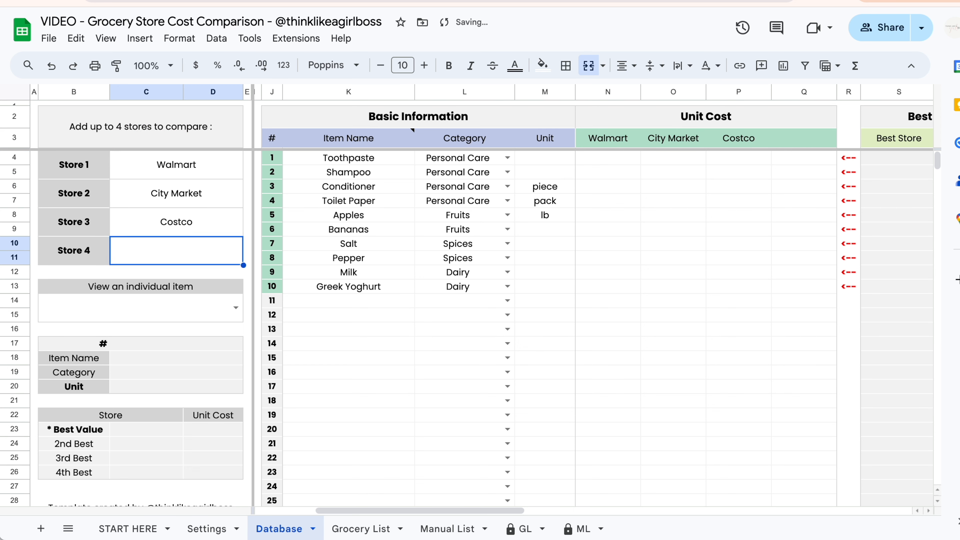
{"action": "type", "text": "Farmer's M."}
- Compare the four entered store names with the column headers under Unit Cost
{"action": "left_click", "coordinate": [215, 165]}
{"action": "key", "text": "Down"}
{"action": "key", "text": "Down"}
{"action": "left_click", "coordinate": [213, 250]}
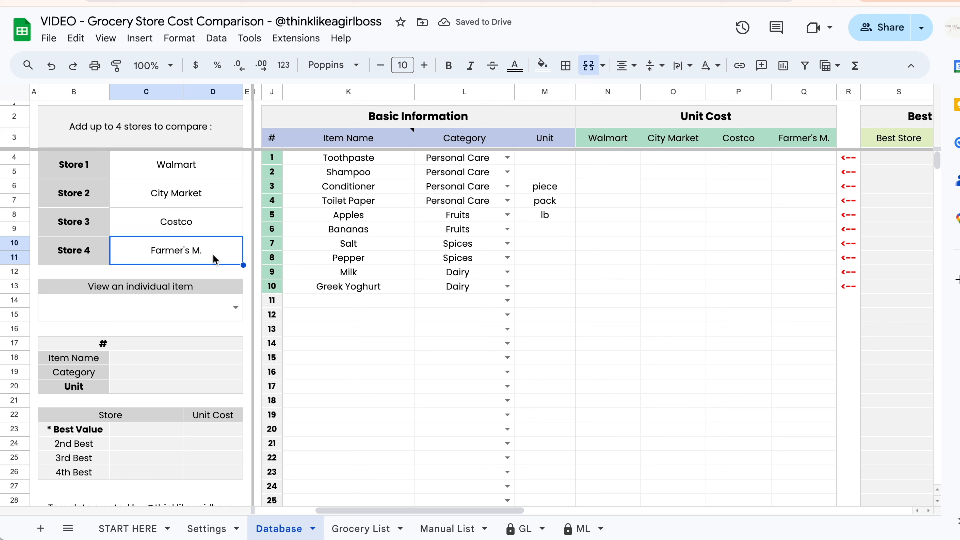
{"action": "left_click", "coordinate": [614, 141]}
{"action": "left_click", "coordinate": [680, 144]}
{"action": "left_click", "coordinate": [729, 139]}
{"action": "left_click", "coordinate": [784, 139]}
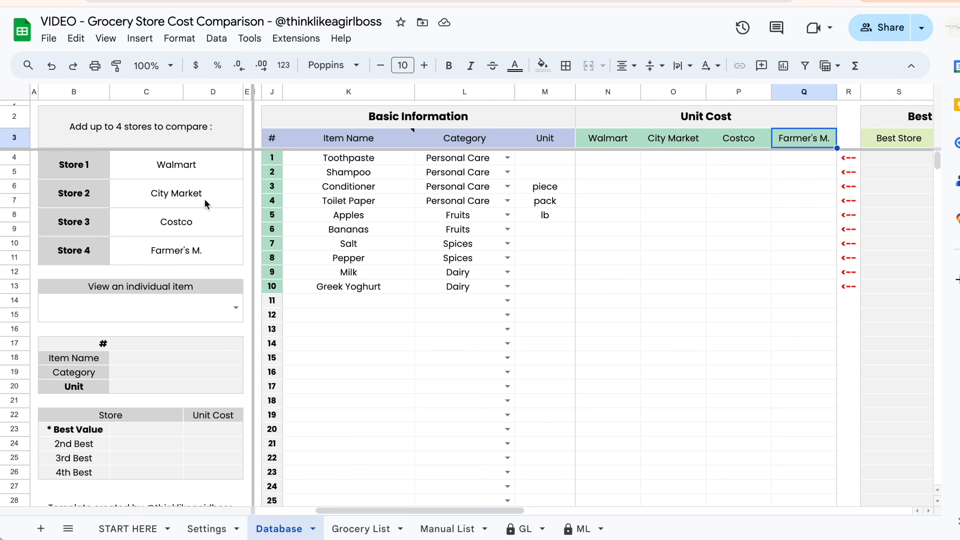
- Expand the Store 4 name to Farmer's Market
{"action": "left_click", "coordinate": [217, 260]}
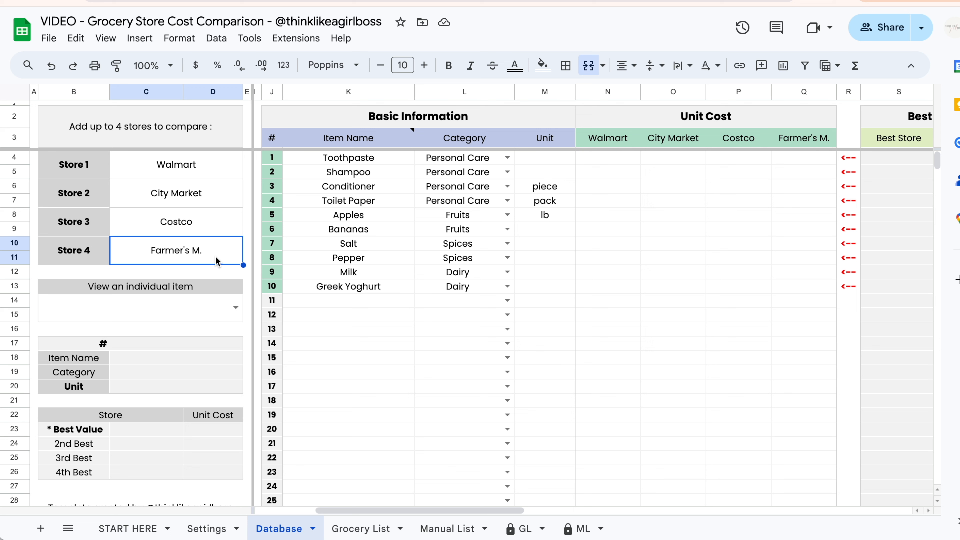
{"action": "double_click", "coordinate": [216, 260]}
{"action": "key", "text": "BackSpace"}
{"action": "type", "text": "arket"}
{"action": "key", "text": "Return"}
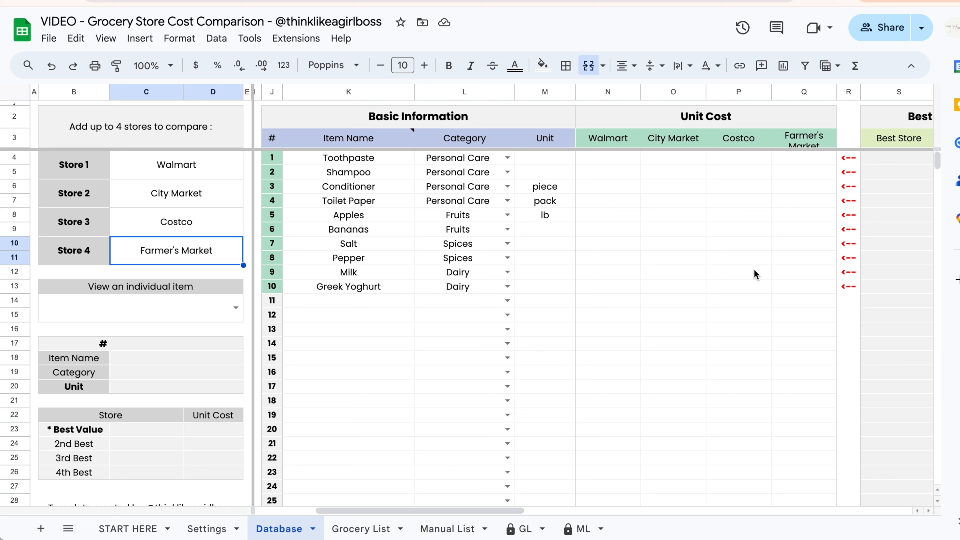
- Shorten the Store 4 name to Farmer's M
{"action": "key", "text": "Return"}
{"action": "key", "text": "BackSpace"}
{"action": "key", "text": "BackSpace"}
{"action": "key", "text": "BackSpace"}
{"action": "key", "text": "BackSpace"}
{"action": "key", "text": "BackSpace"}
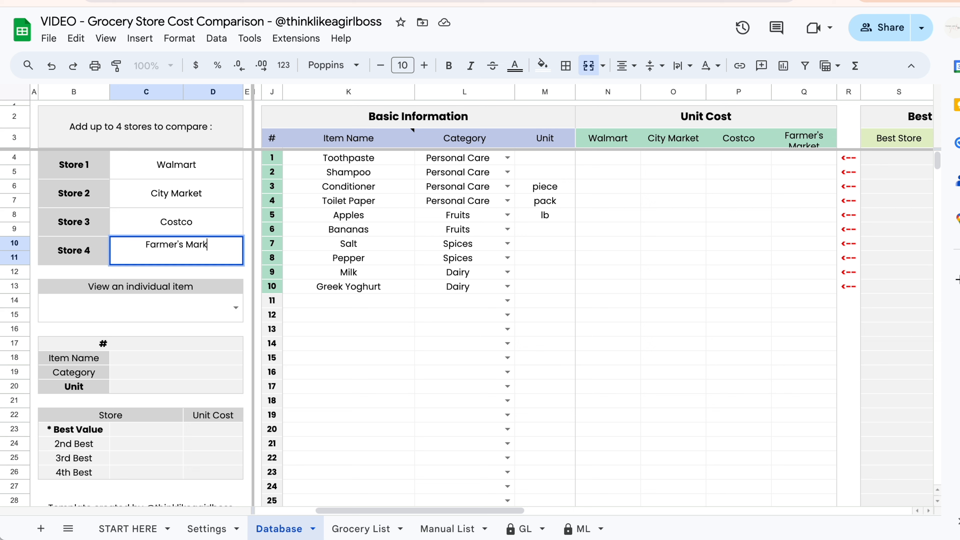
{"action": "type", "text": "."}
{"action": "key", "text": "Return"}
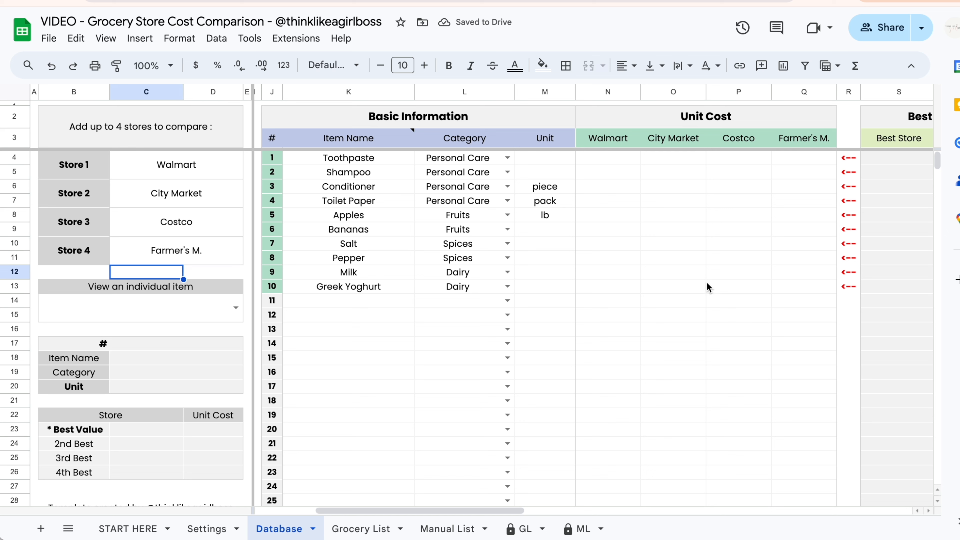
- Enter a Walmart unit cost of 1 for both Toothpaste and Shampoo
{"action": "left_click", "coordinate": [621, 168]}
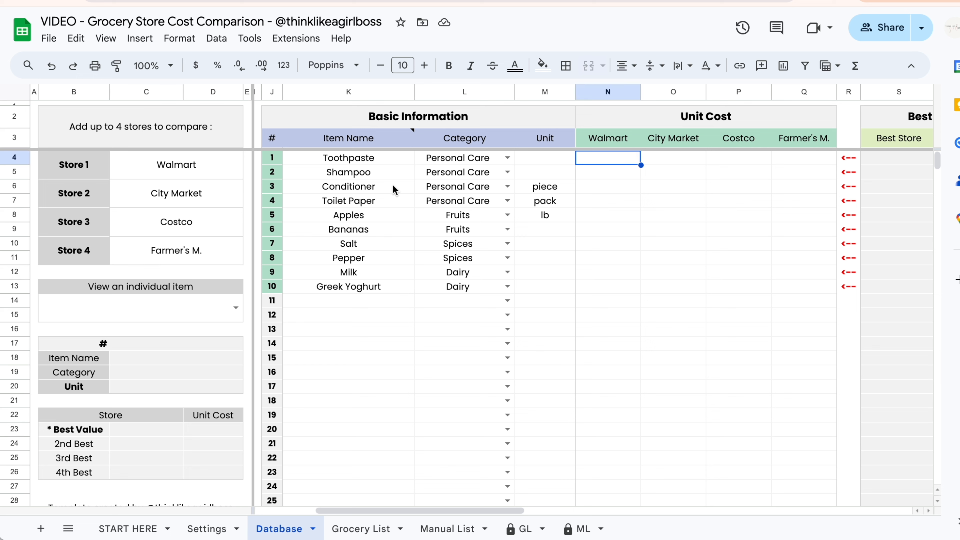
{"action": "left_click", "coordinate": [694, 166]}
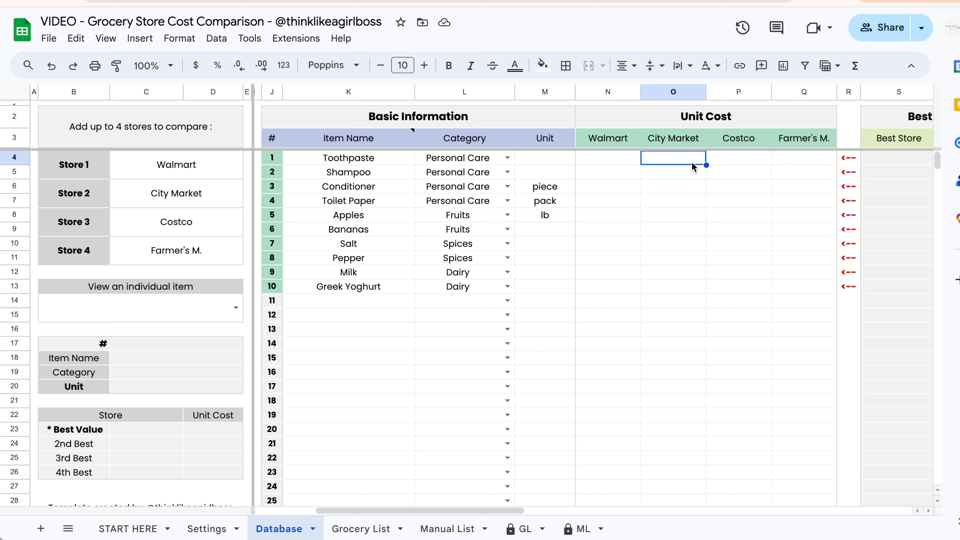
{"action": "key", "text": "Left"}
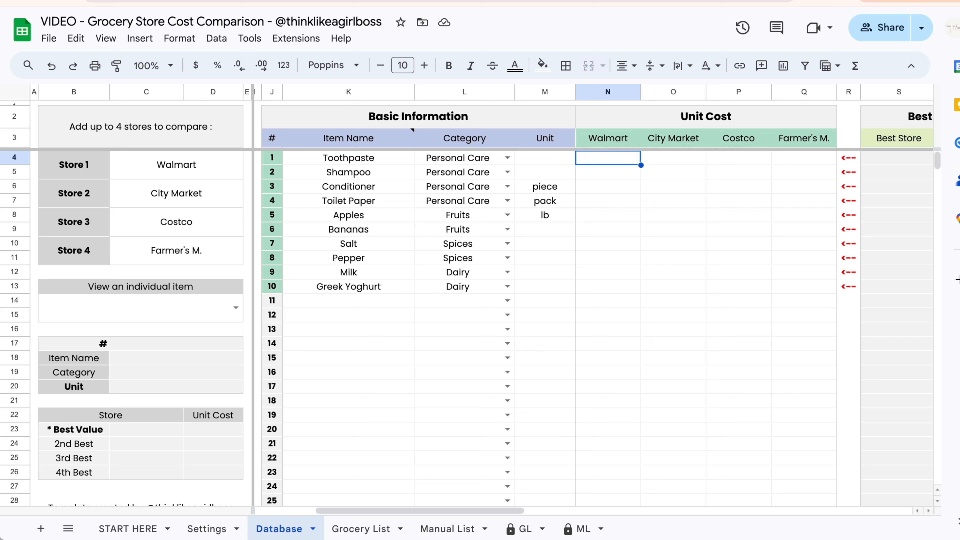
{"action": "type", "text": "1"}
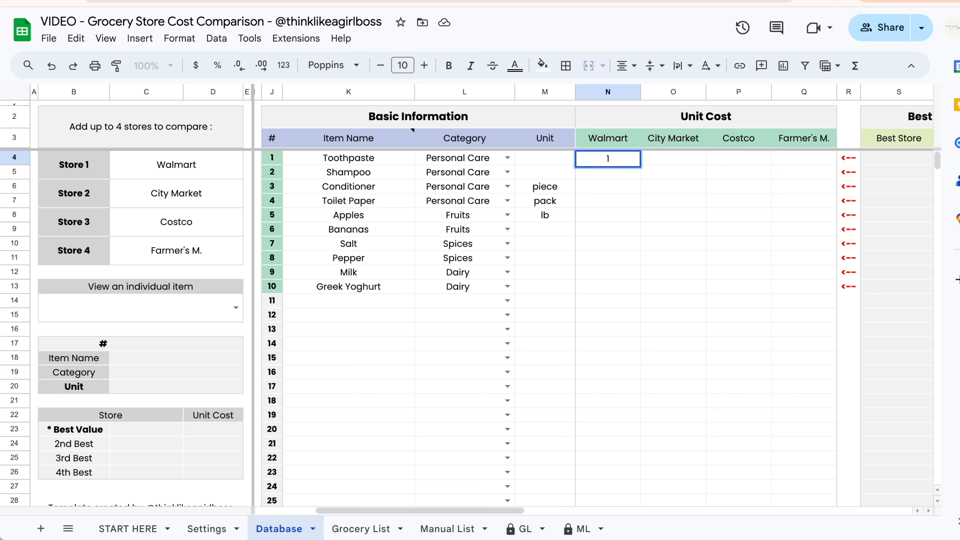
{"action": "key", "text": "Return"}
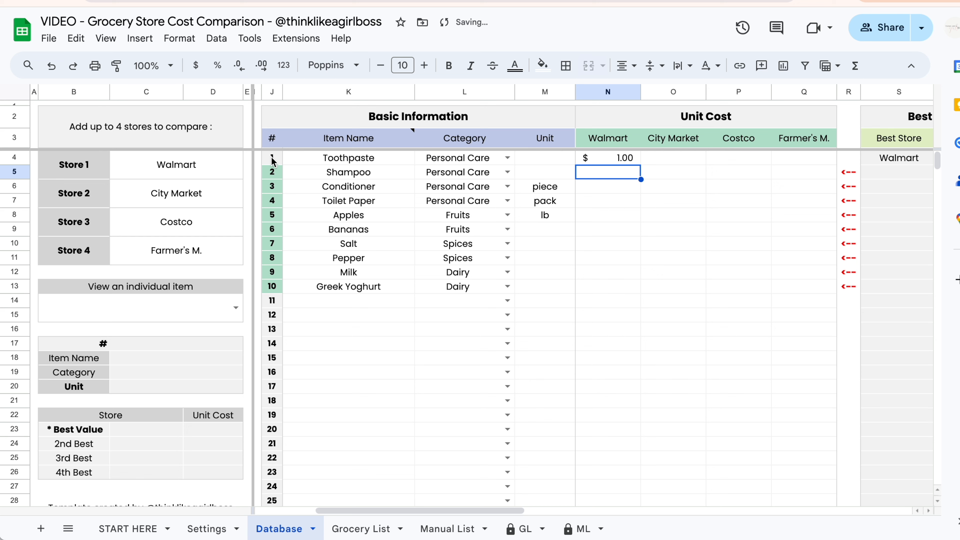
{"action": "type", "text": "1"}
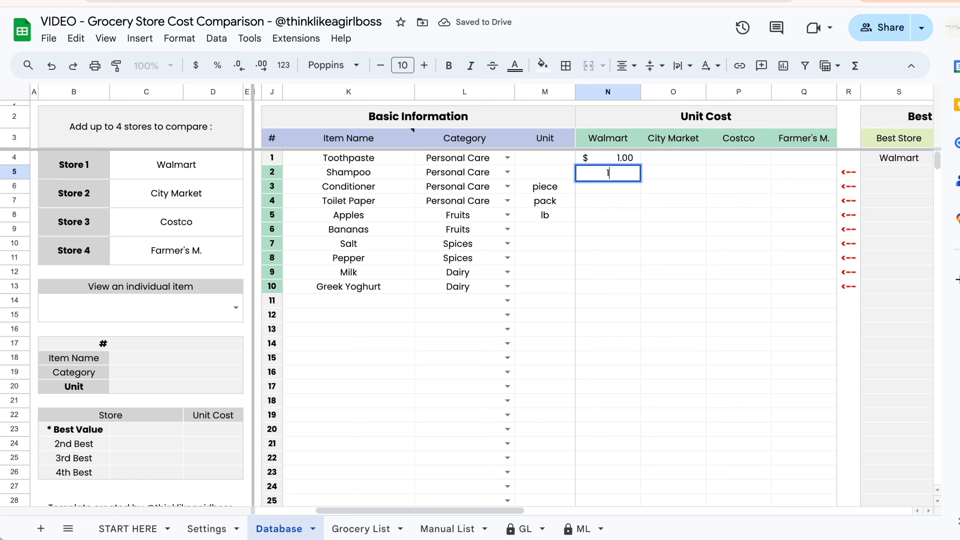
{"action": "key", "text": "Return"}
- Enter a Farmer's M. unit cost of 1 for both Conditioner and Toilet Paper
{"action": "left_click", "coordinate": [809, 189]}
{"action": "type", "text": "1"}
{"action": "key", "text": "Return"}
{"action": "type", "text": "1"}
{"action": "key", "text": "Return"}
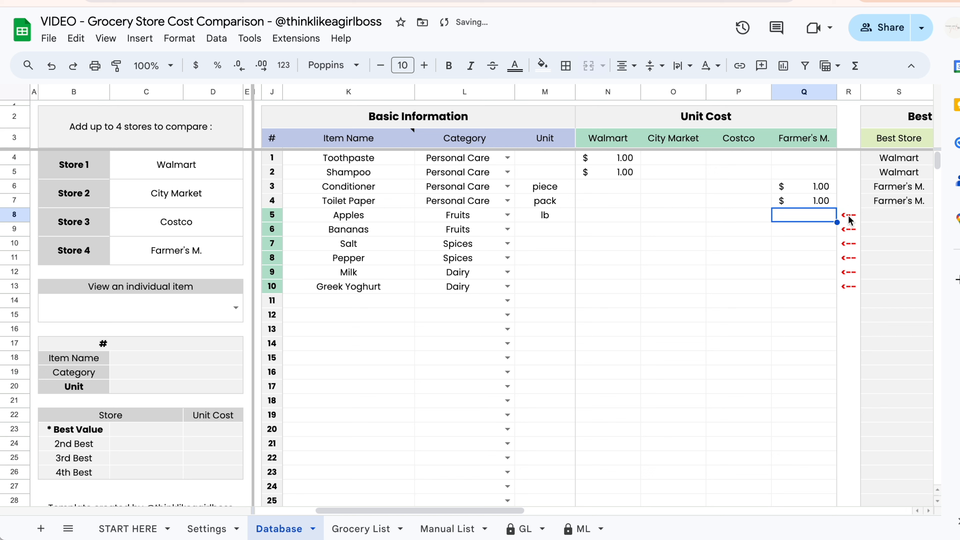
- Clear the Farmer's M. unit costs of Conditioner and Toilet Paper
{"action": "left_click_drag", "start_coordinate": [609, 214], "coordinate": [791, 220]}
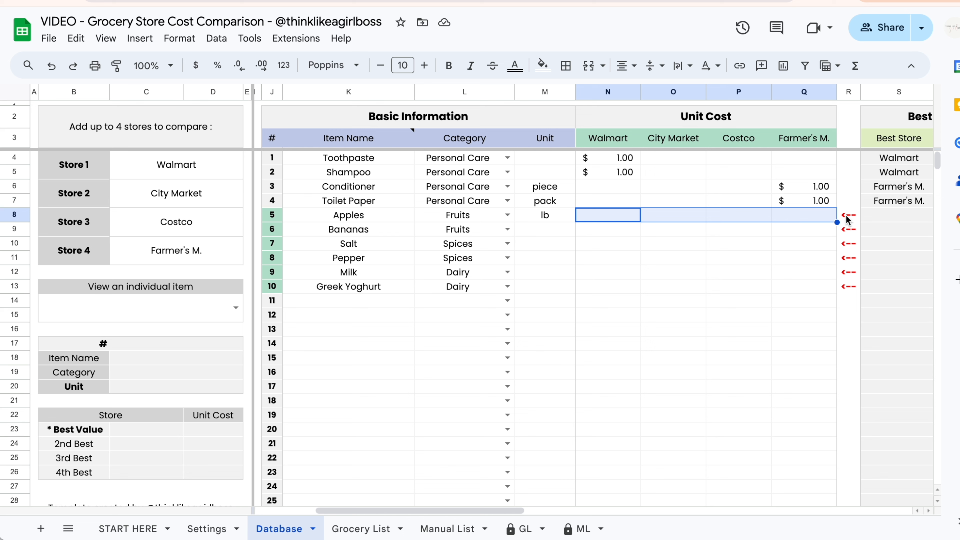
{"action": "left_click", "coordinate": [647, 216]}
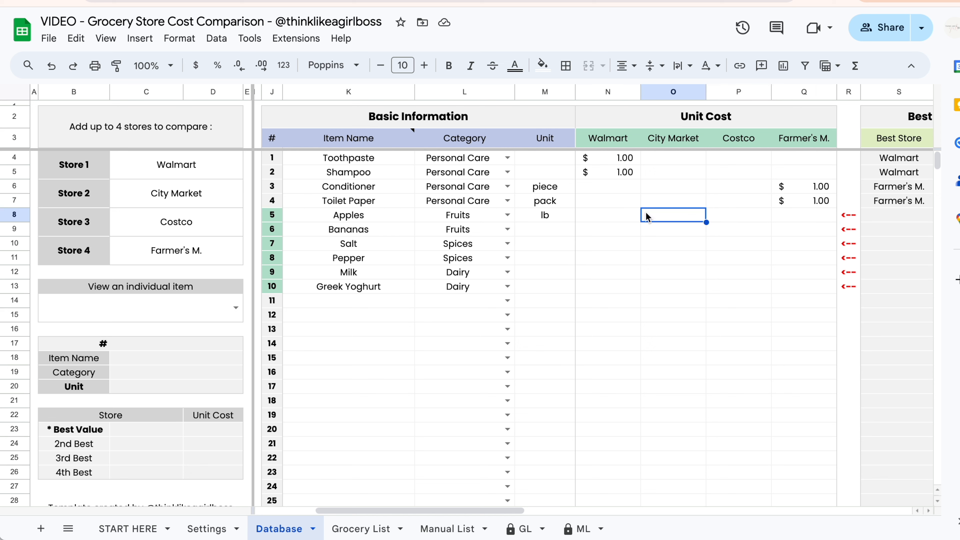
{"action": "left_click_drag", "start_coordinate": [779, 186], "coordinate": [781, 200]}
{"action": "key", "text": "Delete"}
{"action": "left_click", "coordinate": [661, 158]}
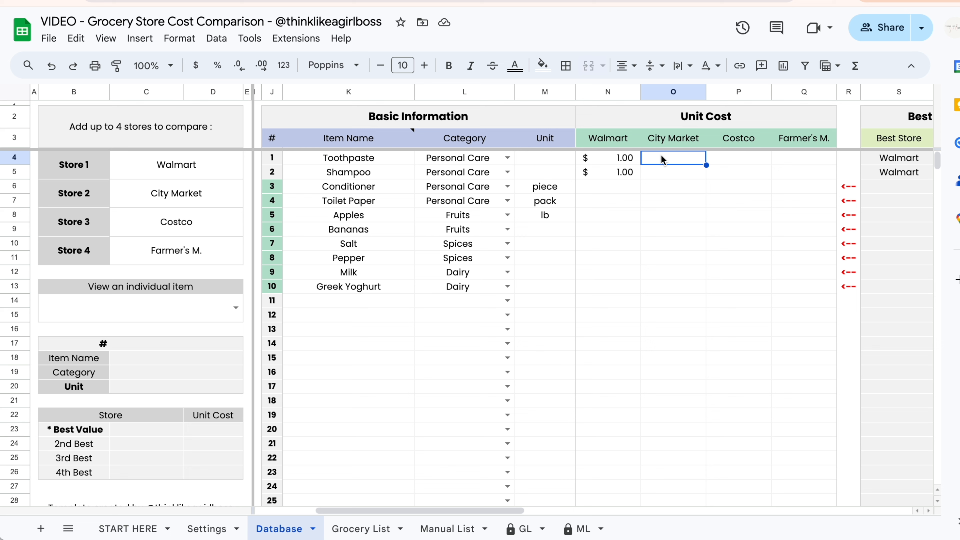
- Enter City Market, Costco and Farmer's M. unit costs of 3, 2 and 0.5 for Toothpaste and 2, 1 and 3 for Shampoo
{"action": "type", "text": "3"}
{"action": "key", "text": "Tab"}
{"action": "type", "text": "2"}
{"action": "key", "text": "Tab"}
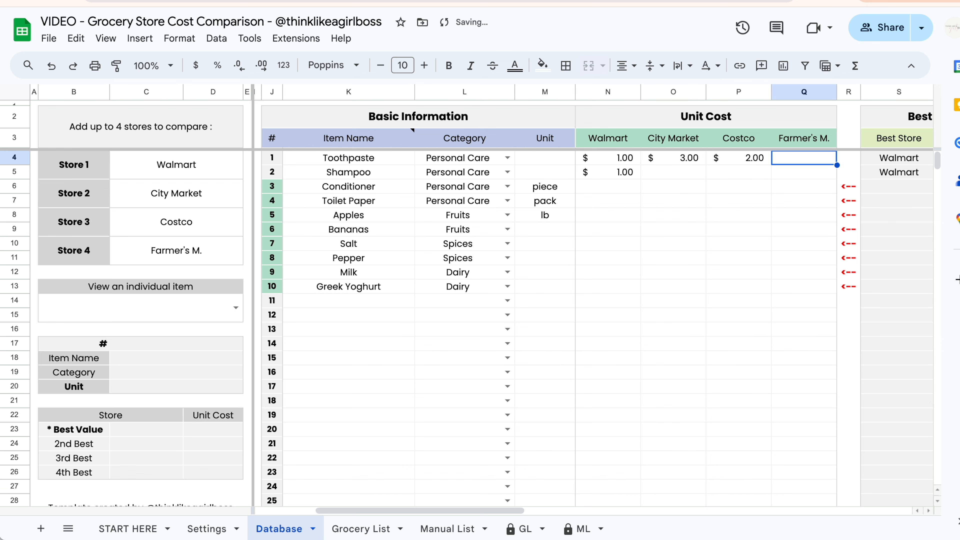
{"action": "type", "text": "0.5"}
{"action": "key", "text": "Return"}
{"action": "type", "text": "2\t1\t3"}
{"action": "left_click", "coordinate": [677, 273]}
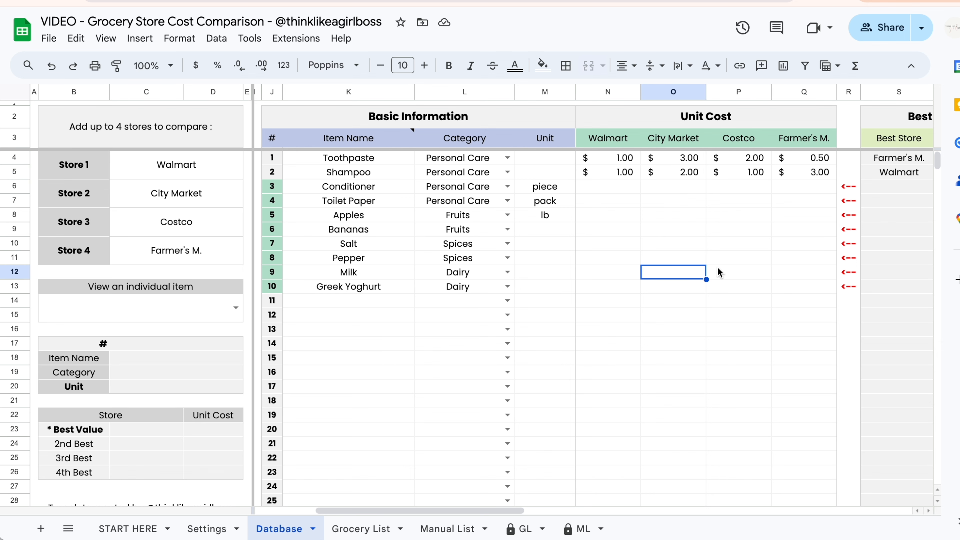
- Examine the Best Value through 4th Best rankings against the unit costs of Toothpaste and Shampoo
{"action": "scroll", "coordinate": [717, 268], "scroll_direction": "right", "scroll_amount": 5}
{"action": "scroll", "coordinate": [717, 268], "scroll_direction": "right", "scroll_amount": 2}
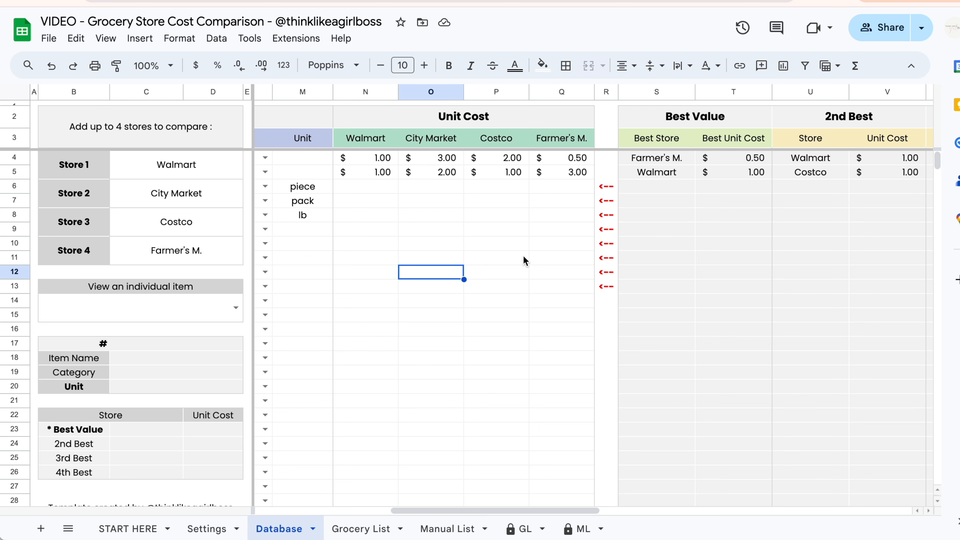
{"action": "scroll", "coordinate": [524, 261], "scroll_direction": "right", "scroll_amount": 5}
{"action": "scroll", "coordinate": [523, 260], "scroll_direction": "left", "scroll_amount": 4}
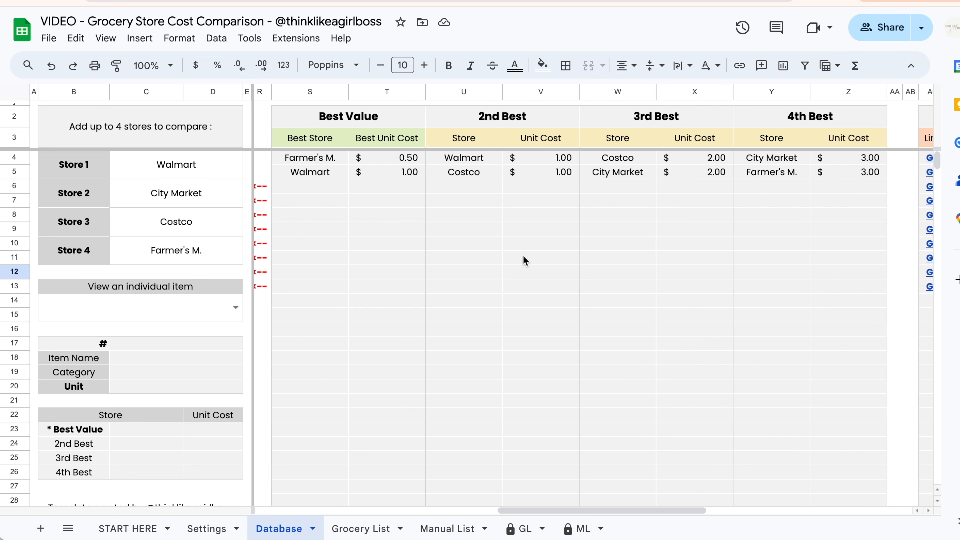
{"action": "scroll", "coordinate": [422, 222], "scroll_direction": "left", "scroll_amount": 2}
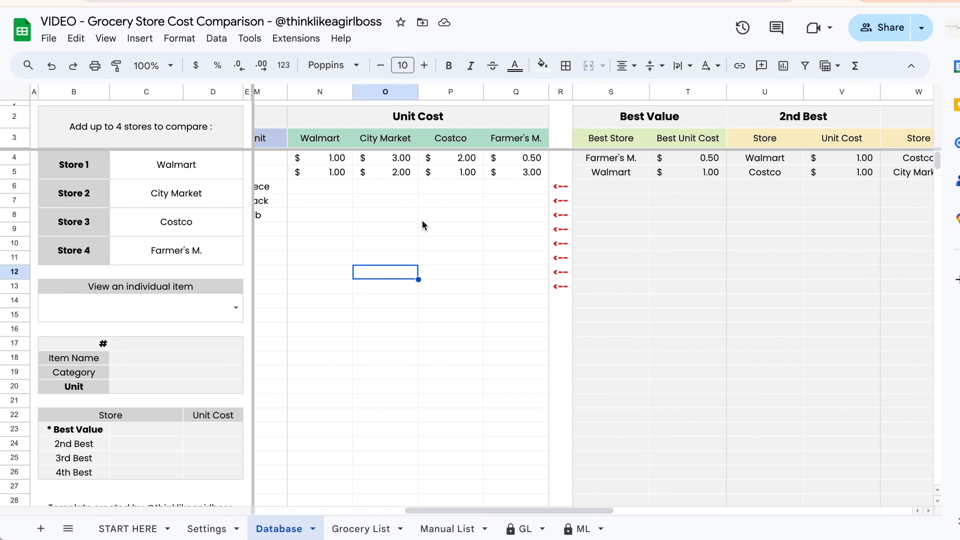
{"action": "scroll", "coordinate": [635, 191], "scroll_direction": "left", "scroll_amount": 2}
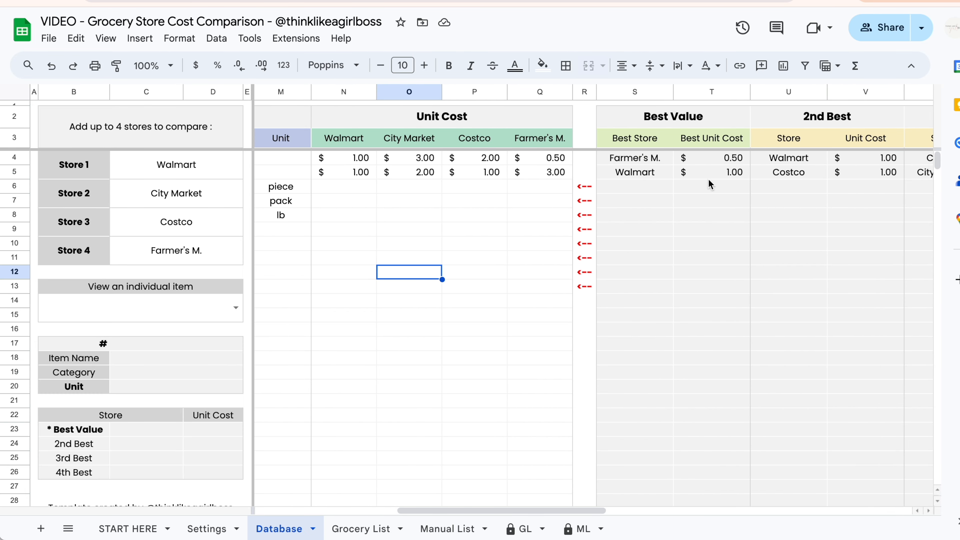
{"action": "left_click", "coordinate": [534, 163]}
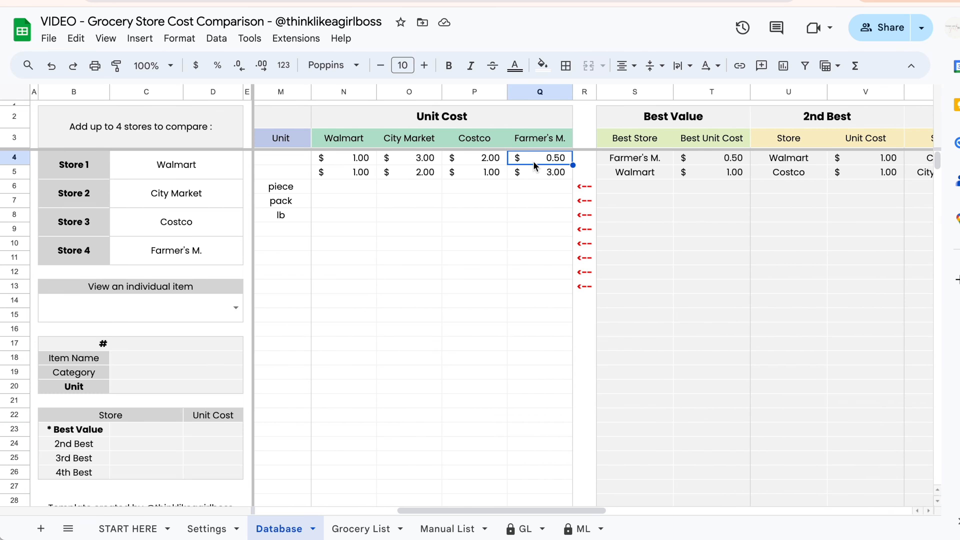
{"action": "left_click", "coordinate": [545, 143]}
{"action": "scroll", "coordinate": [753, 234], "scroll_direction": "right", "scroll_amount": 2}
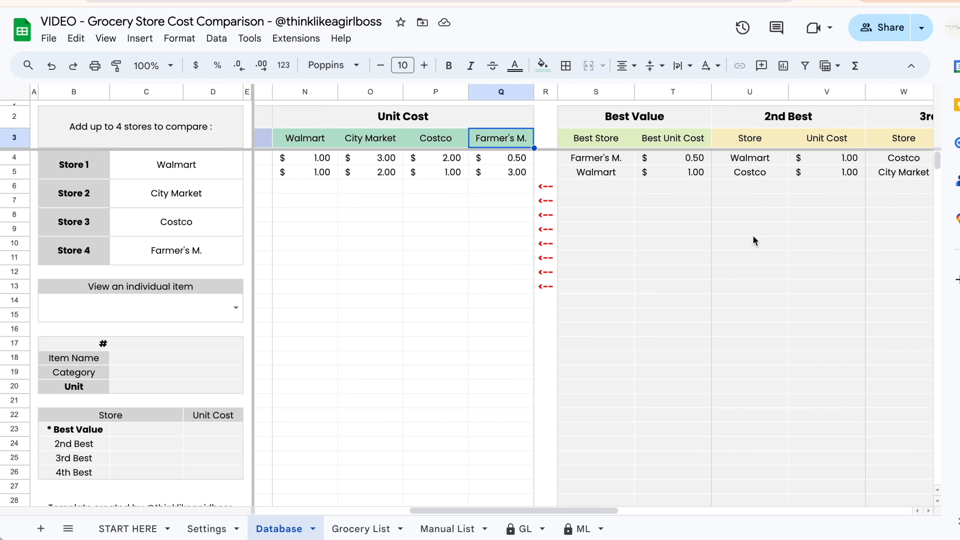
{"action": "scroll", "coordinate": [720, 171], "scroll_direction": "right", "scroll_amount": 6}
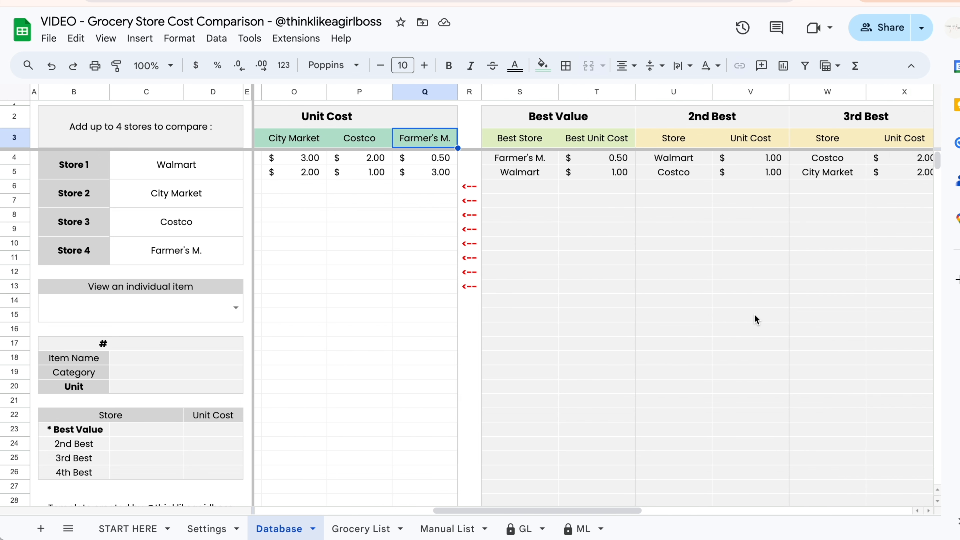
{"action": "scroll", "coordinate": [798, 176], "scroll_direction": "left", "scroll_amount": 6}
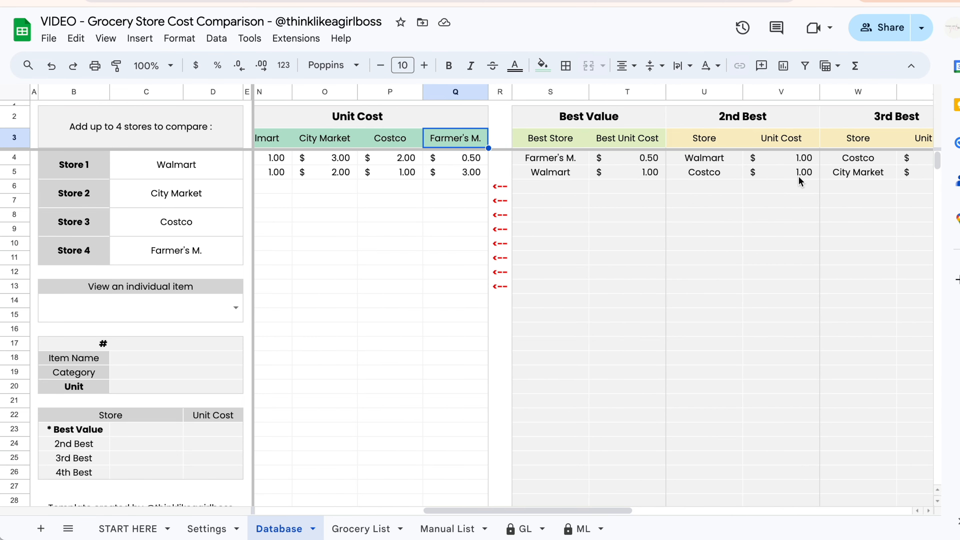
{"action": "left_click", "coordinate": [510, 228]}
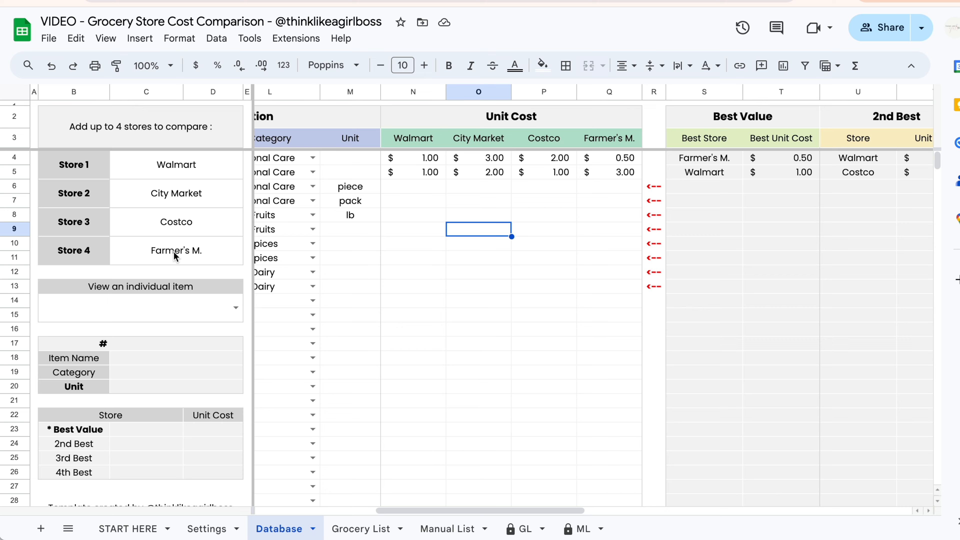
{"action": "scroll", "coordinate": [399, 300], "scroll_direction": "right", "scroll_amount": 3}
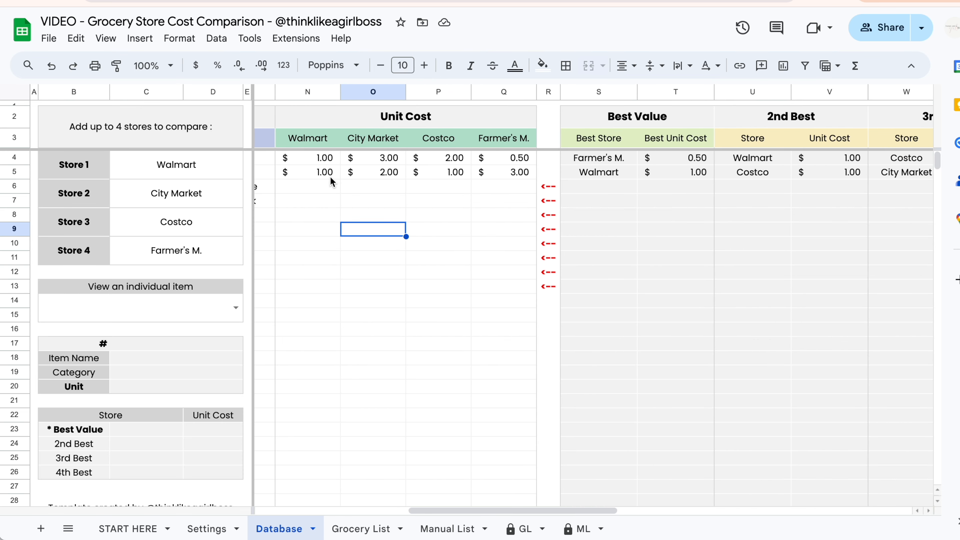
{"action": "scroll", "coordinate": [330, 176], "scroll_direction": "left", "scroll_amount": 5}
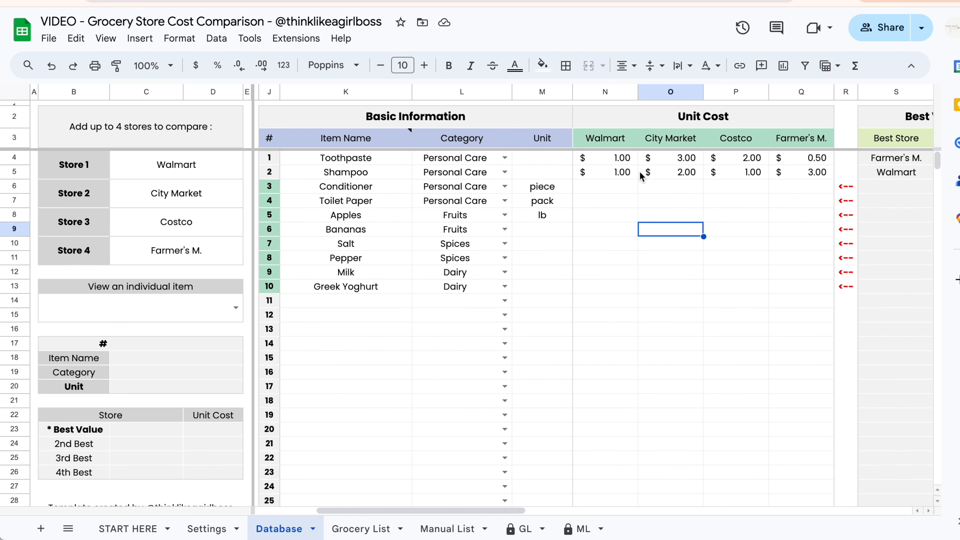
- Compare the Walmart and Costco unit costs for Shampoo with its best store and the order of the store list
{"action": "left_click", "coordinate": [617, 171]}
{"action": "left_click", "coordinate": [730, 178], "text": "ctrl"}
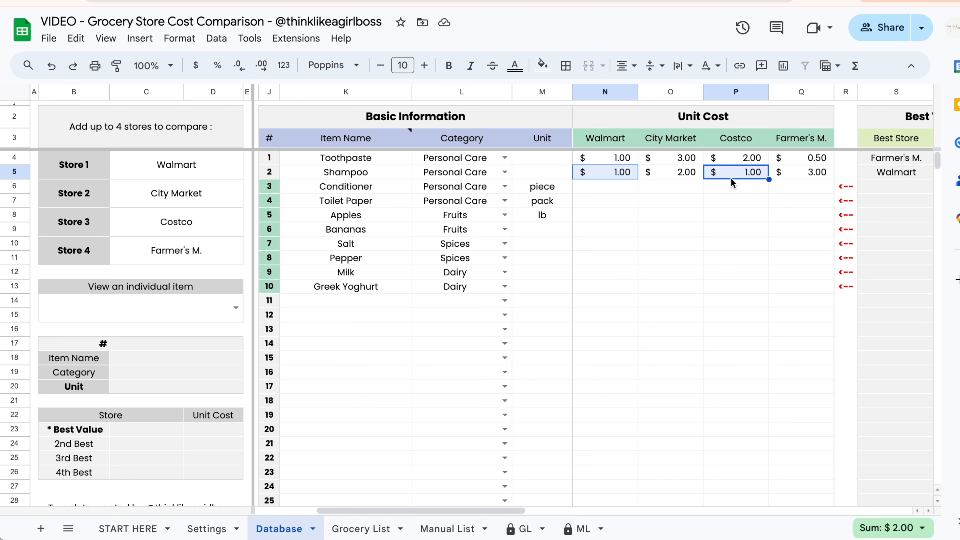
{"action": "scroll", "coordinate": [720, 278], "scroll_direction": "right", "scroll_amount": 3}
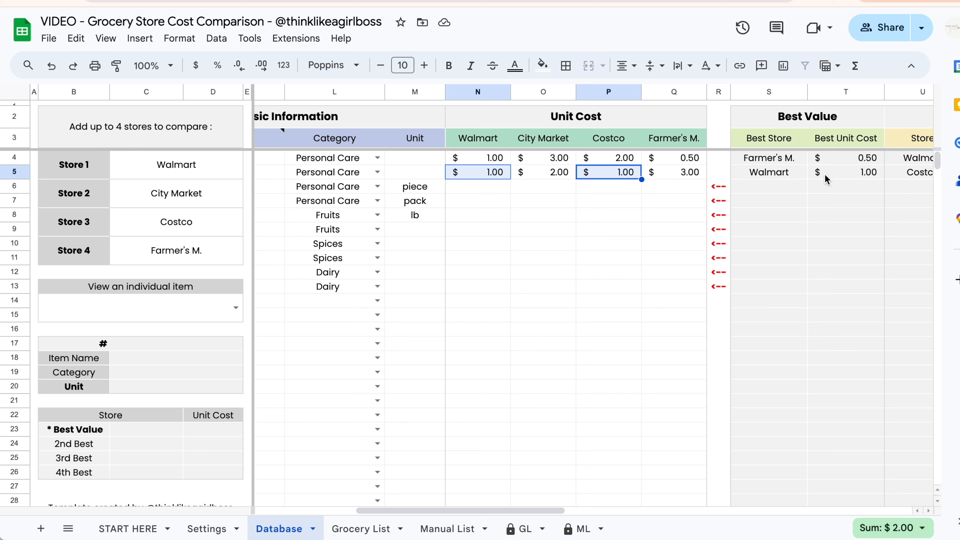
{"action": "left_click", "coordinate": [584, 247]}
{"action": "left_click", "coordinate": [206, 161]}
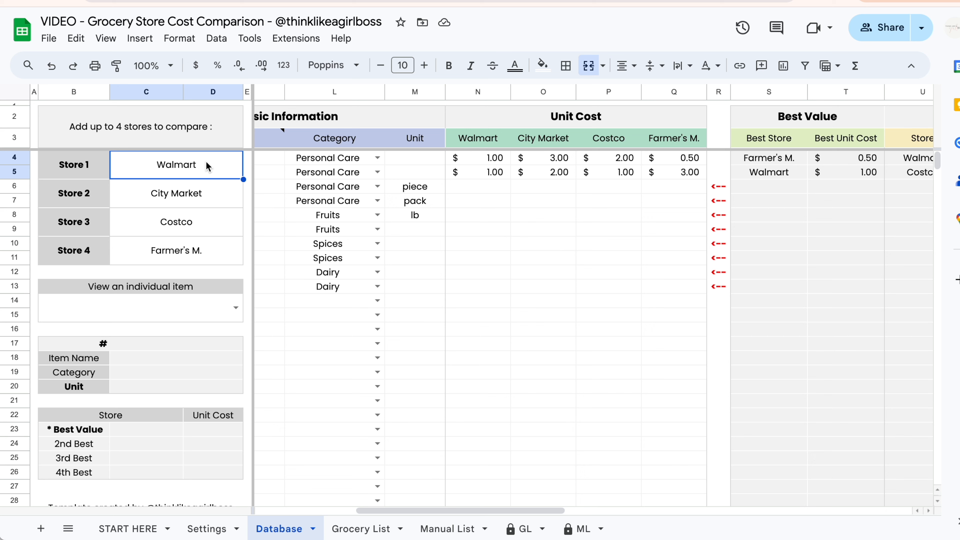
- Set the Shampoo unit cost to 5 for Walmart and 1 for Farmer's M
{"action": "left_click", "coordinate": [491, 174]}
{"action": "type", "text": "5"}
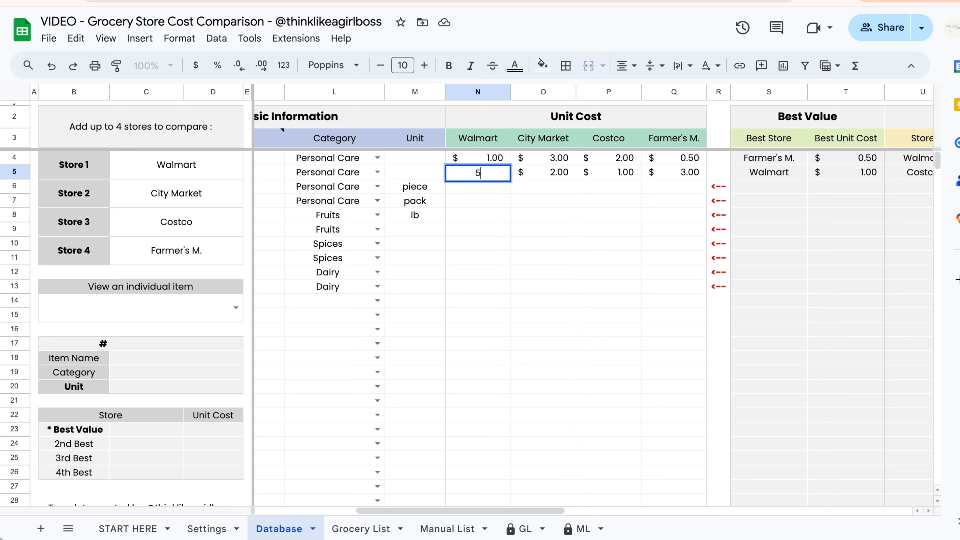
{"action": "key", "text": "Tab"}
{"action": "left_click", "coordinate": [678, 177]}
{"action": "type", "text": "1"}
{"action": "key", "text": "Return"}
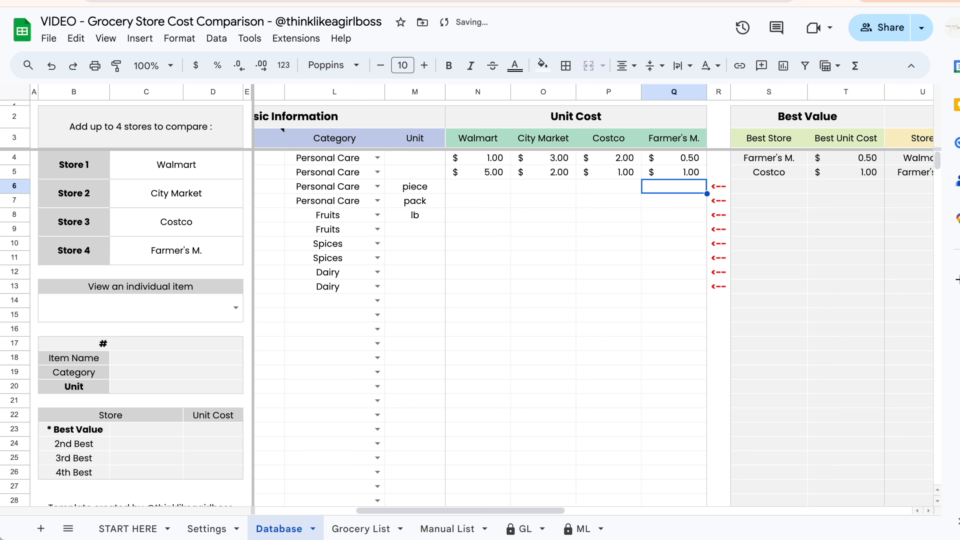
- Check how the Shampoo ranking relates to the order of Store 1 through Store 4
{"action": "left_click", "coordinate": [664, 241]}
{"action": "scroll", "coordinate": [664, 241], "scroll_direction": "right", "scroll_amount": 2}
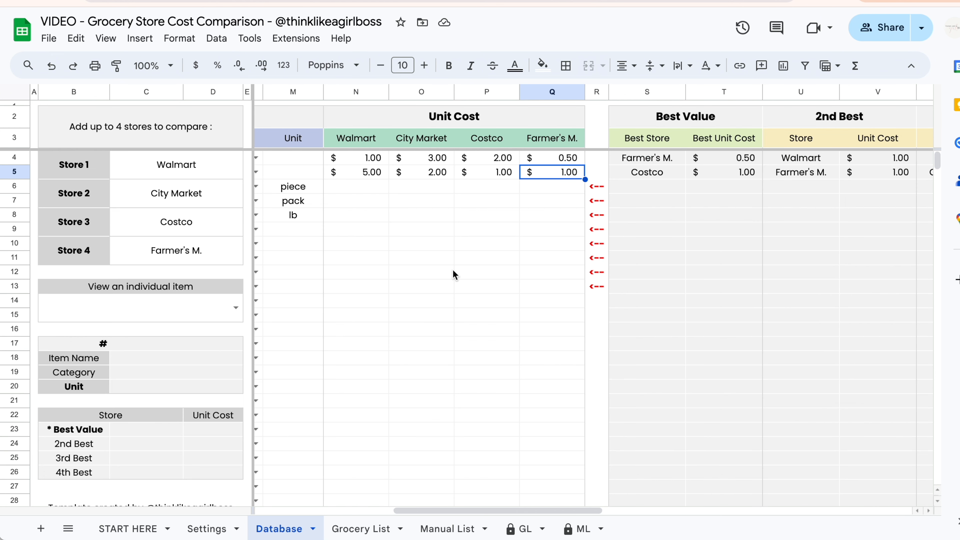
{"action": "scroll", "coordinate": [452, 269], "scroll_direction": "left", "scroll_amount": 5}
{"action": "scroll", "coordinate": [453, 269], "scroll_direction": "left", "scroll_amount": 1}
{"action": "scroll", "coordinate": [453, 272], "scroll_direction": "right", "scroll_amount": 2}
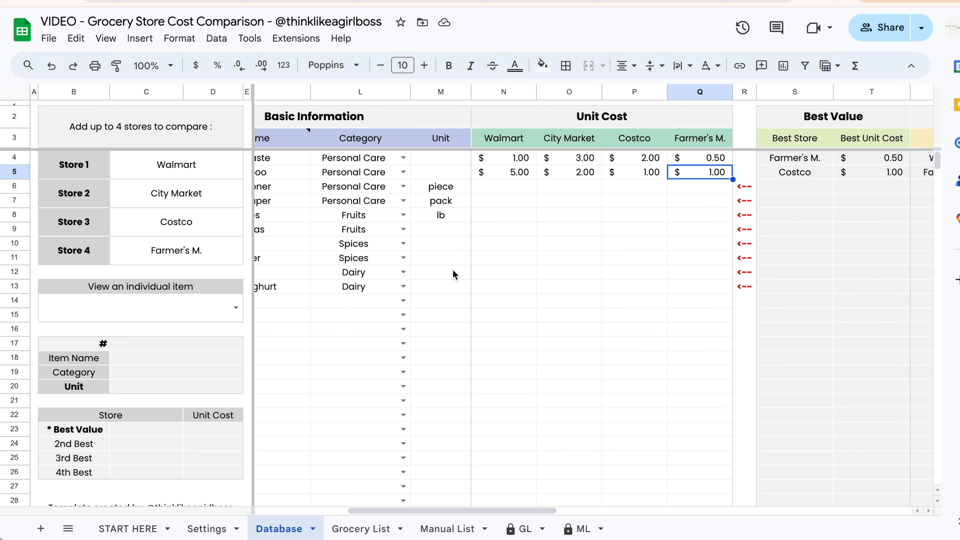
{"action": "left_click", "coordinate": [209, 165]}
{"action": "left_click", "coordinate": [215, 189]}
{"action": "left_click", "coordinate": [214, 221]}
{"action": "left_click", "coordinate": [212, 244]}
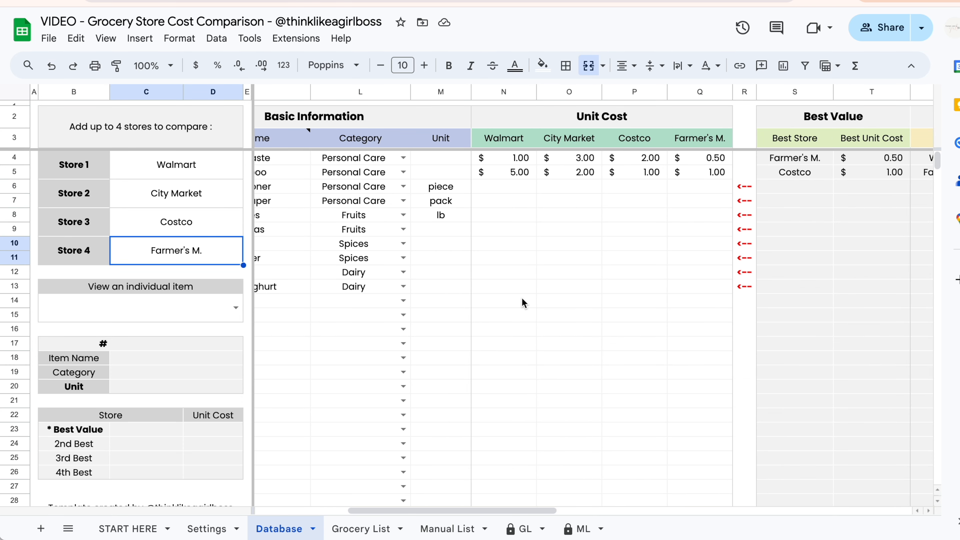
{"action": "scroll", "coordinate": [523, 302], "scroll_direction": "left", "scroll_amount": 2}
{"action": "scroll", "coordinate": [523, 302], "scroll_direction": "left", "scroll_amount": 1}
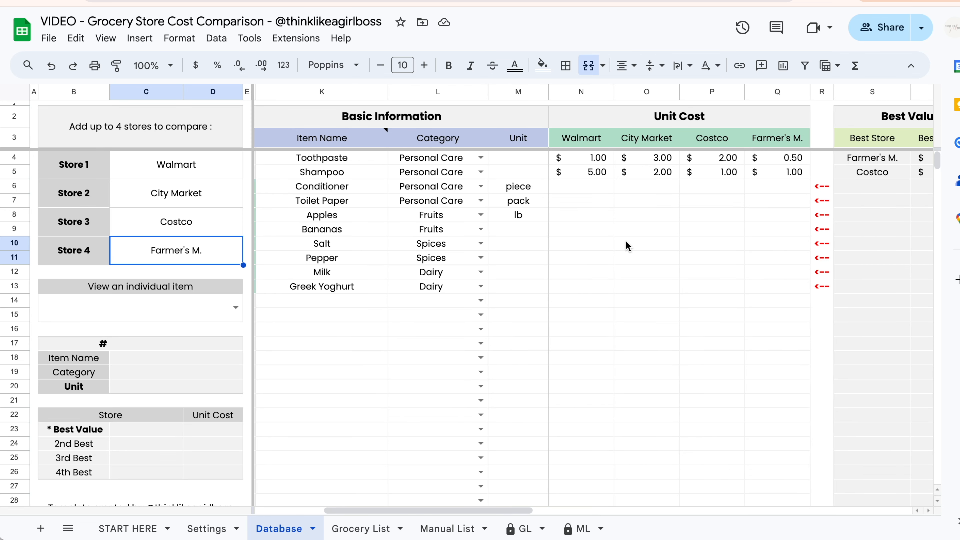
{"action": "scroll", "coordinate": [627, 246], "scroll_direction": "right", "scroll_amount": 1}
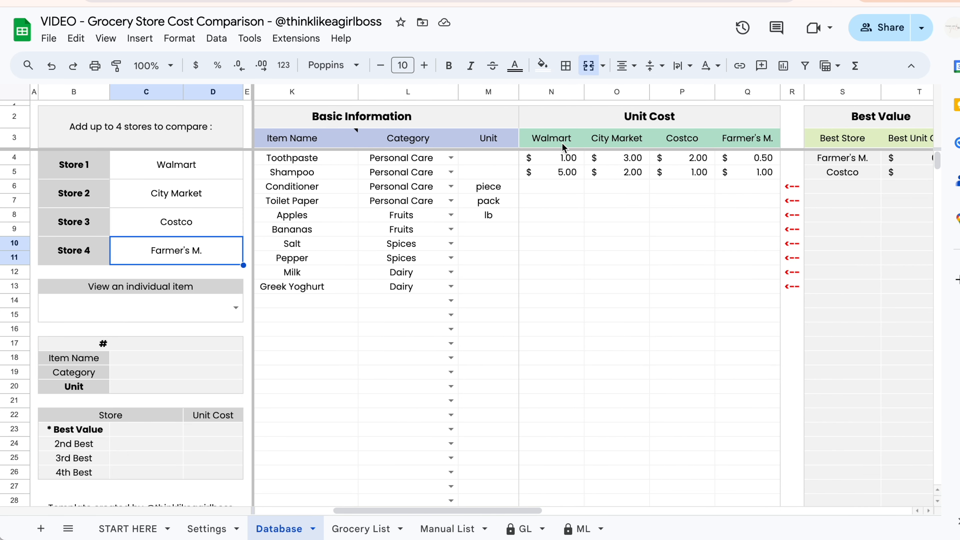
- Rename Store 1 to Costco and Store 3 to Costco 2
{"action": "left_click", "coordinate": [221, 173]}
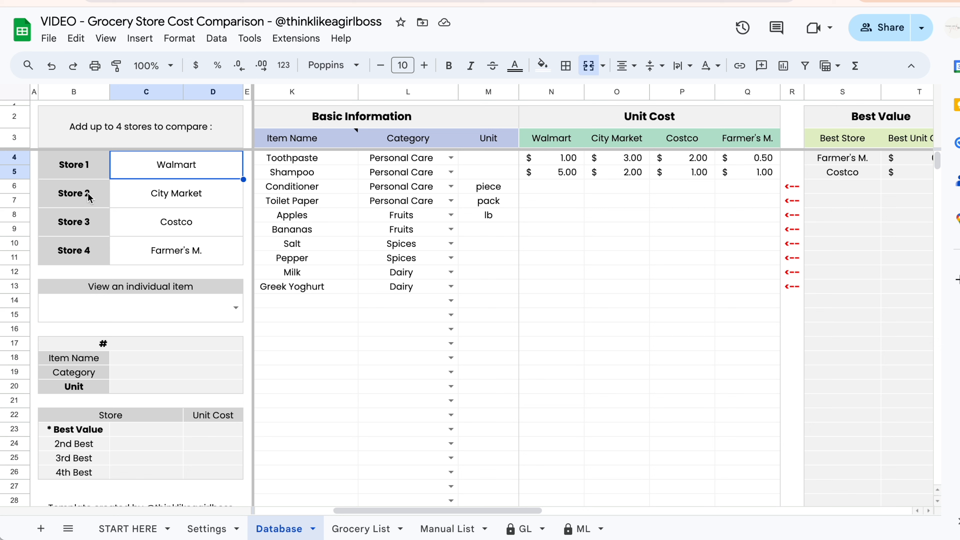
{"action": "type", "text": "Costco"}
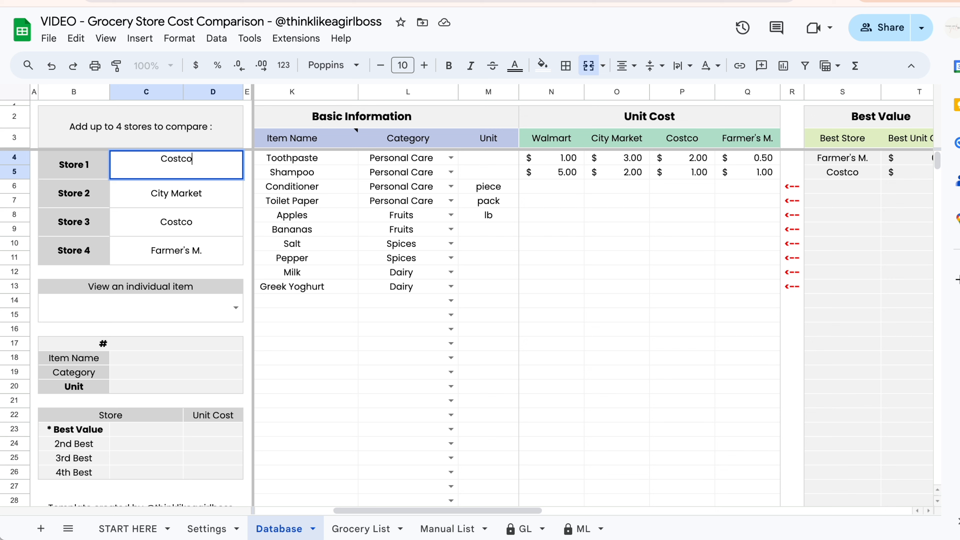
{"action": "key", "text": "Return"}
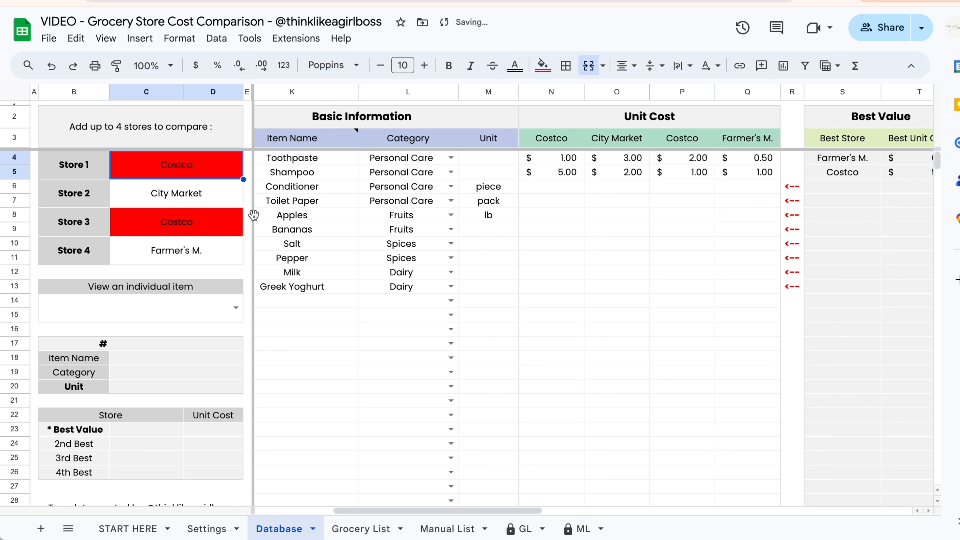
{"action": "double_click", "coordinate": [214, 221]}
{"action": "type", "text": "2"}
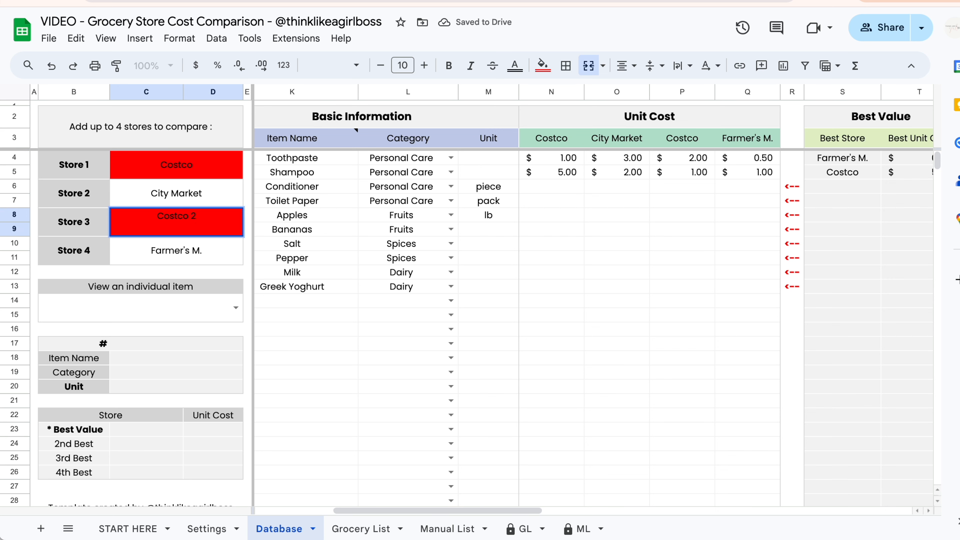
{"action": "key", "text": "Return"}
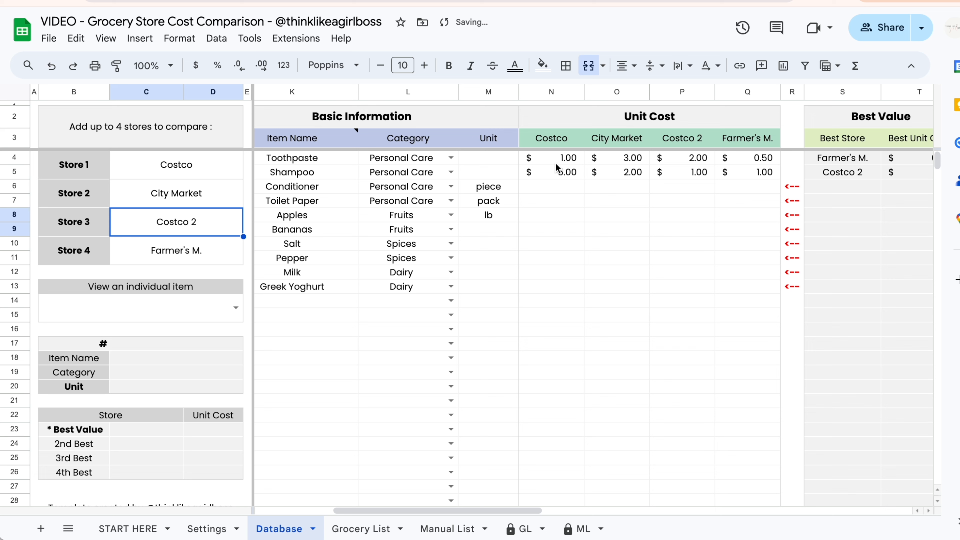
- Undo the renaming of Store 1 and Store 3
{"action": "left_click", "coordinate": [557, 158]}
{"action": "left_click", "coordinate": [567, 173]}
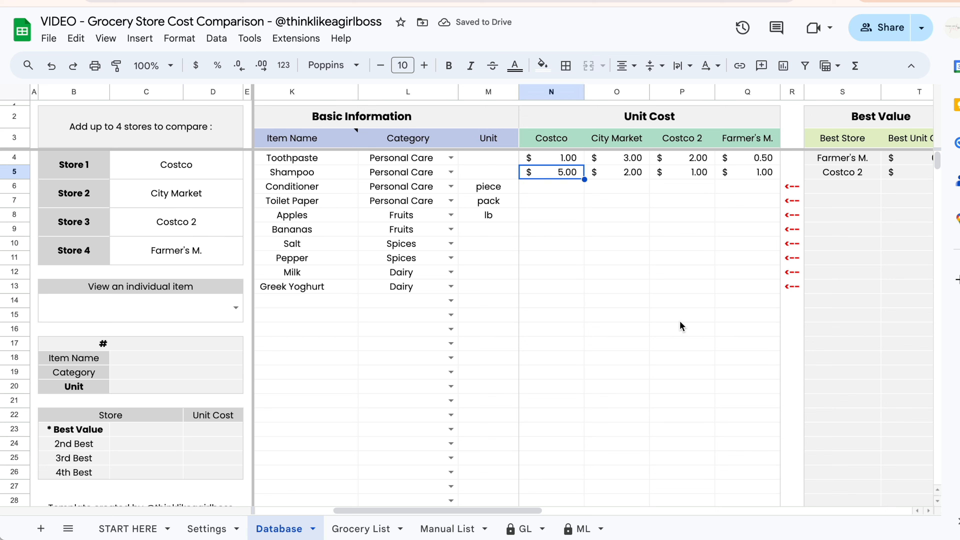
{"action": "key", "text": "ctrl+z"}
{"action": "key", "text": "ctrl+z"}
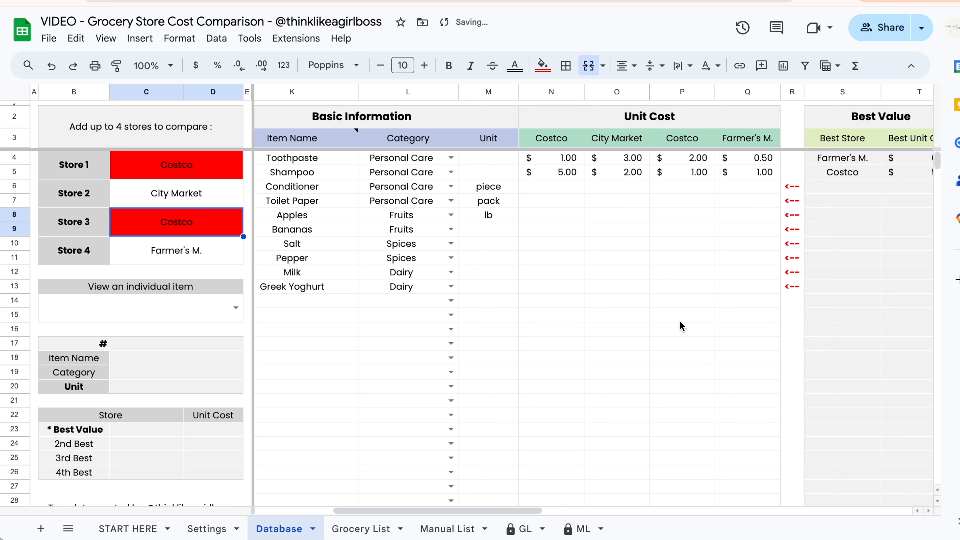
{"action": "left_click", "coordinate": [677, 317]}
- Review the four store names alongside the unit cost columns and the Best Value results
{"action": "left_click_drag", "start_coordinate": [197, 170], "coordinate": [195, 244]}
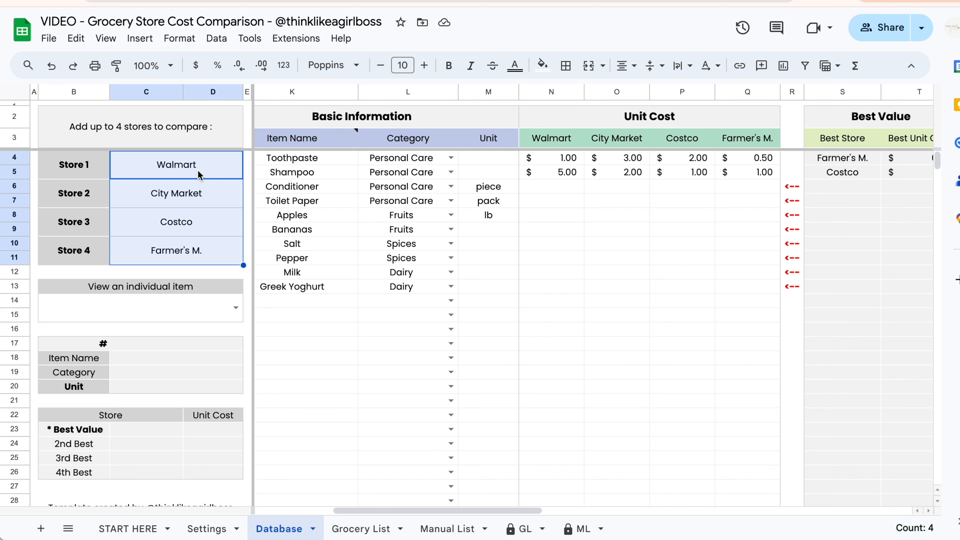
{"action": "left_click", "coordinate": [587, 263]}
{"action": "scroll", "coordinate": [587, 266], "scroll_direction": "left", "scroll_amount": 2}
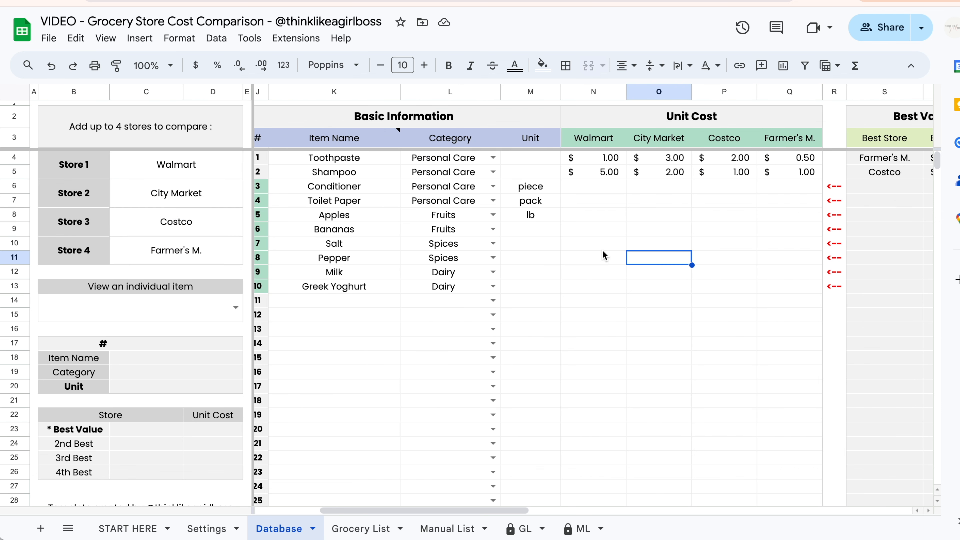
{"action": "left_click_drag", "start_coordinate": [206, 161], "coordinate": [203, 249]}
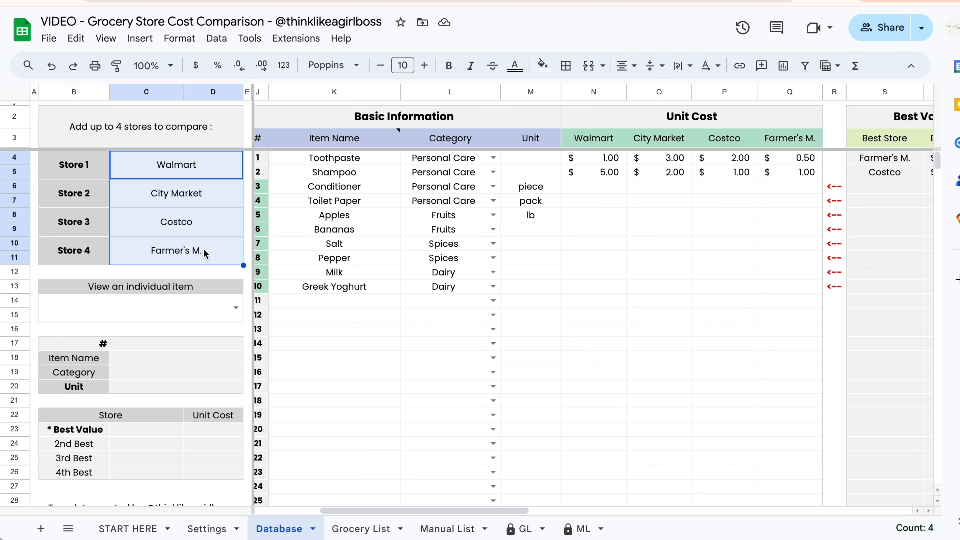
{"action": "left_click", "coordinate": [587, 297]}
{"action": "scroll", "coordinate": [586, 297], "scroll_direction": "right", "scroll_amount": 3}
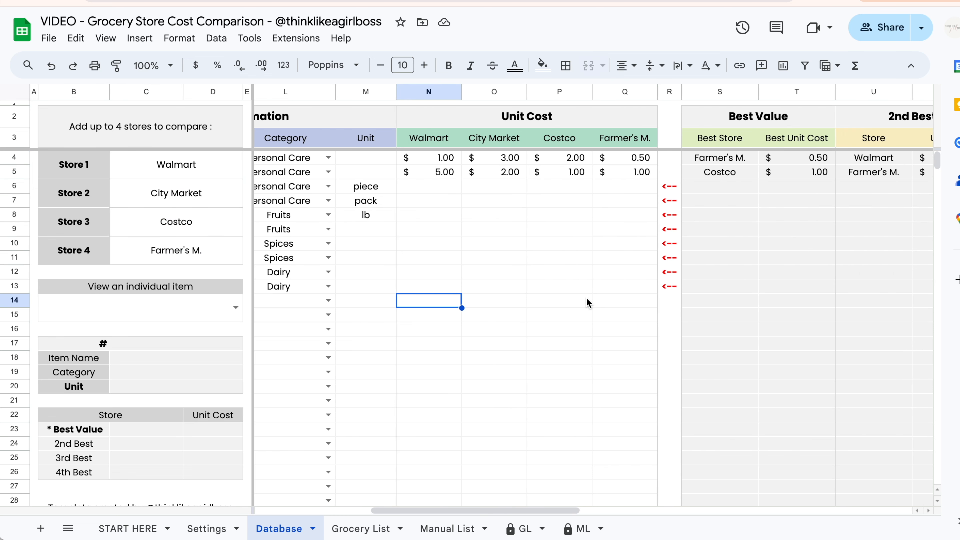
{"action": "left_click", "coordinate": [570, 180]}
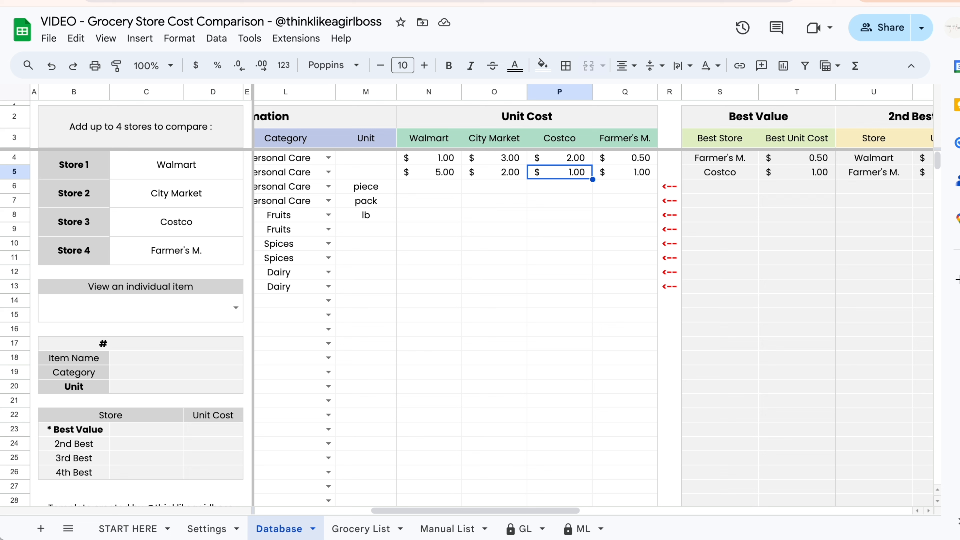
- Set Costco's unit cost for Shampoo to 1.01 and check how the Best Value ranking responds
{"action": "left_click", "coordinate": [614, 174]}
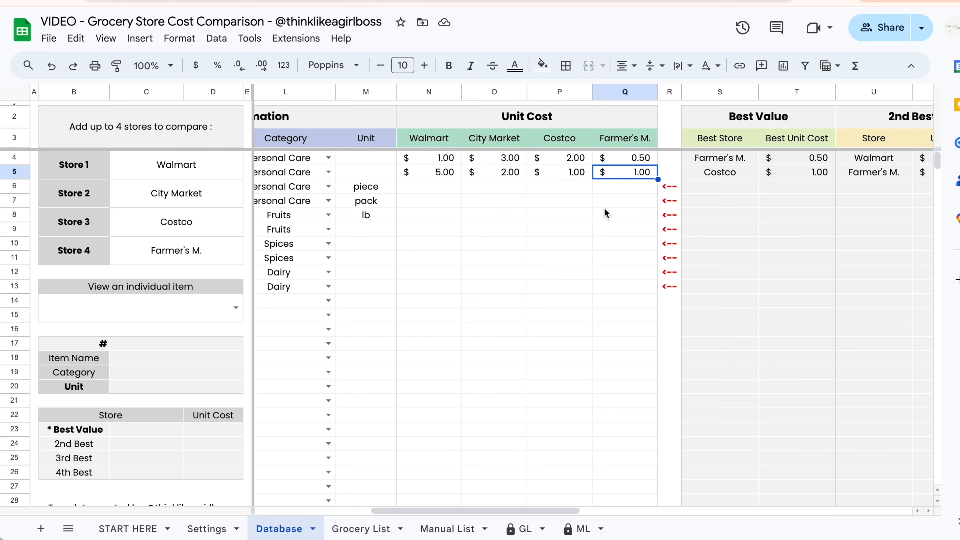
{"action": "left_click", "coordinate": [558, 172], "text": "shift"}
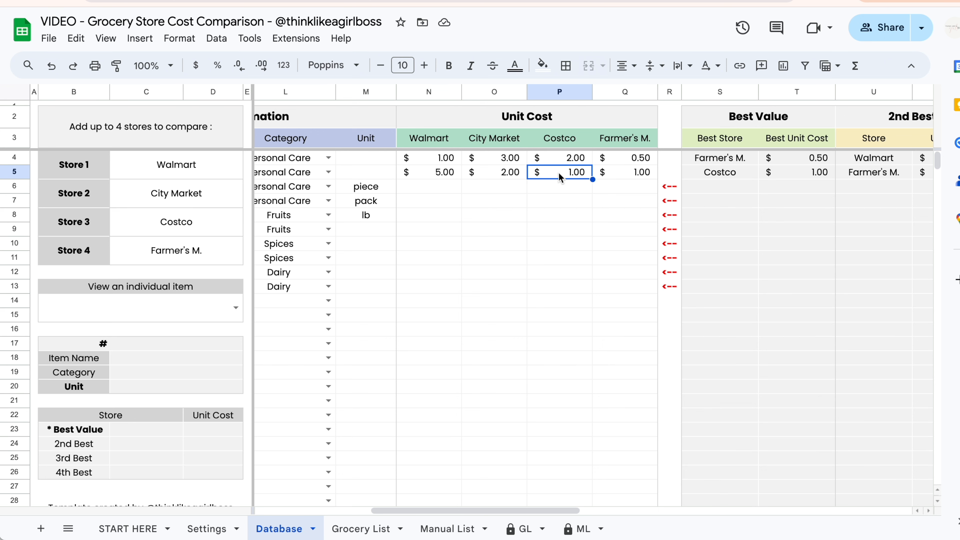
{"action": "scroll", "coordinate": [562, 257], "scroll_direction": "left", "scroll_amount": 1}
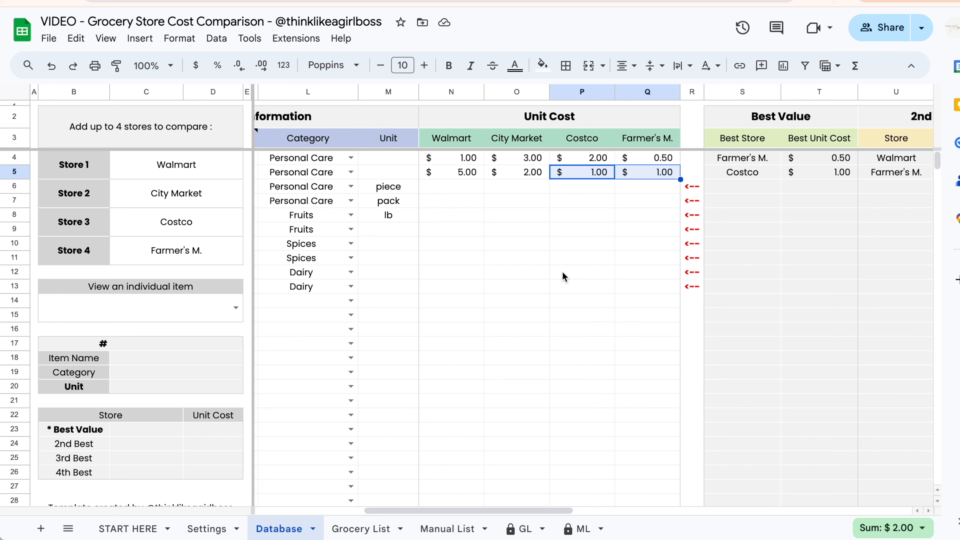
{"action": "scroll", "coordinate": [833, 181], "scroll_direction": "right", "scroll_amount": 1}
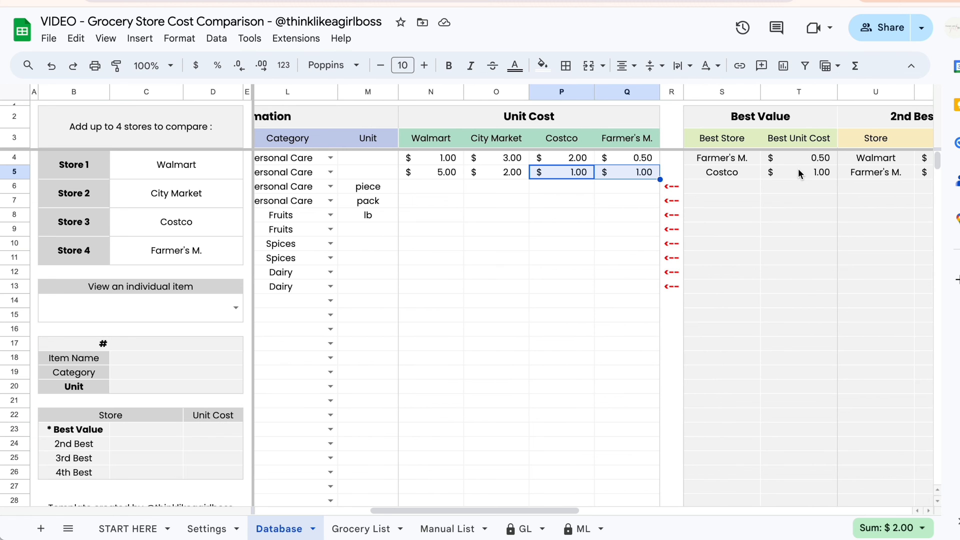
{"action": "left_click", "coordinate": [566, 169]}
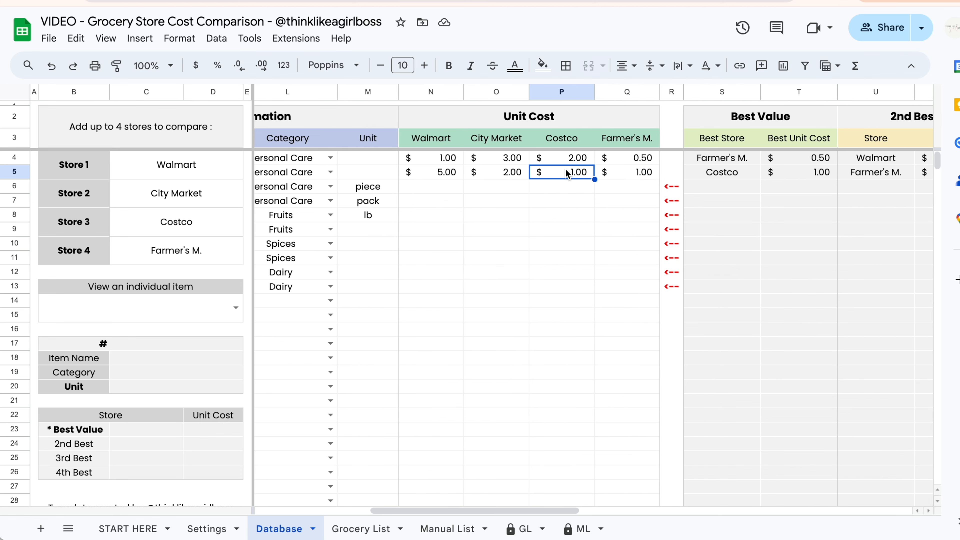
{"action": "type", "text": "1.01"}
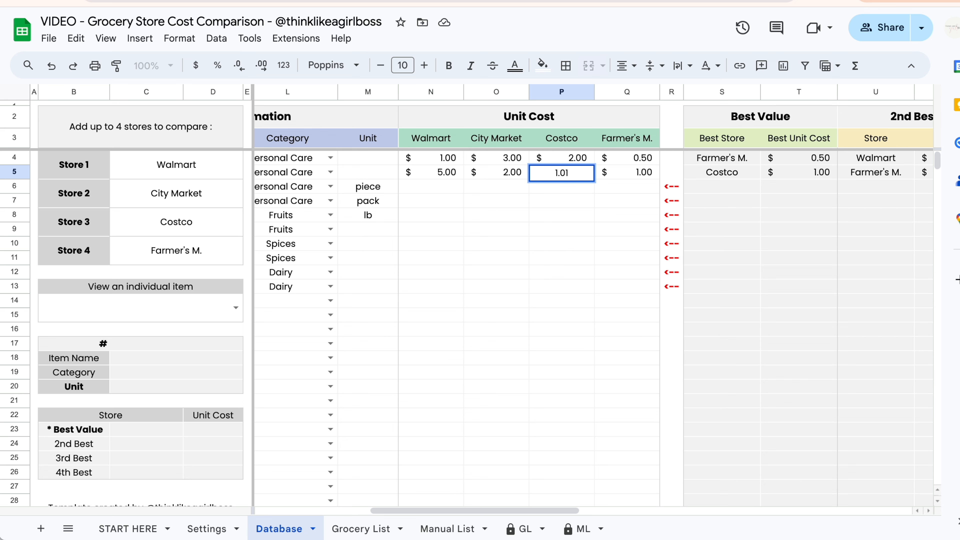
{"action": "key", "text": "Return"}
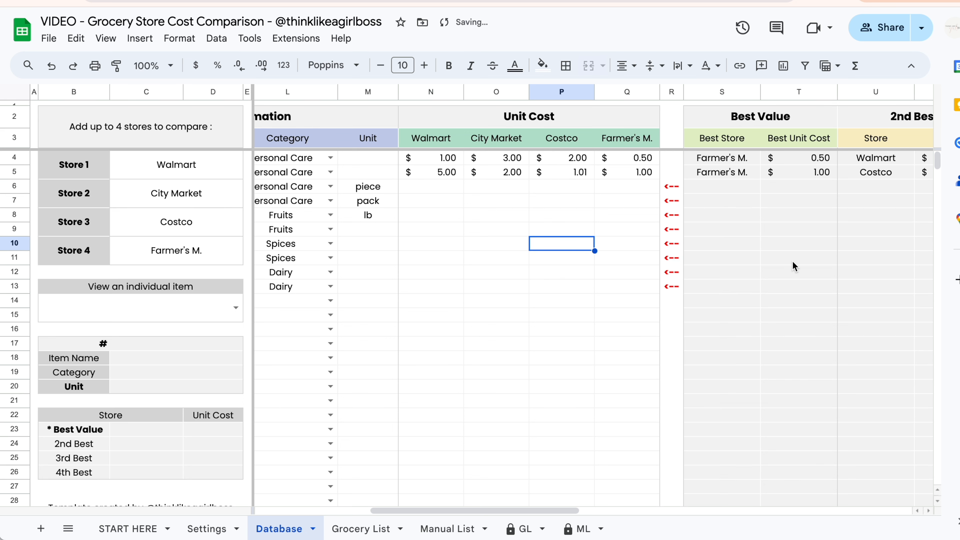
{"action": "scroll", "coordinate": [794, 265], "scroll_direction": "left", "scroll_amount": 2}
{"action": "scroll", "coordinate": [793, 260], "scroll_direction": "right", "scroll_amount": 2}
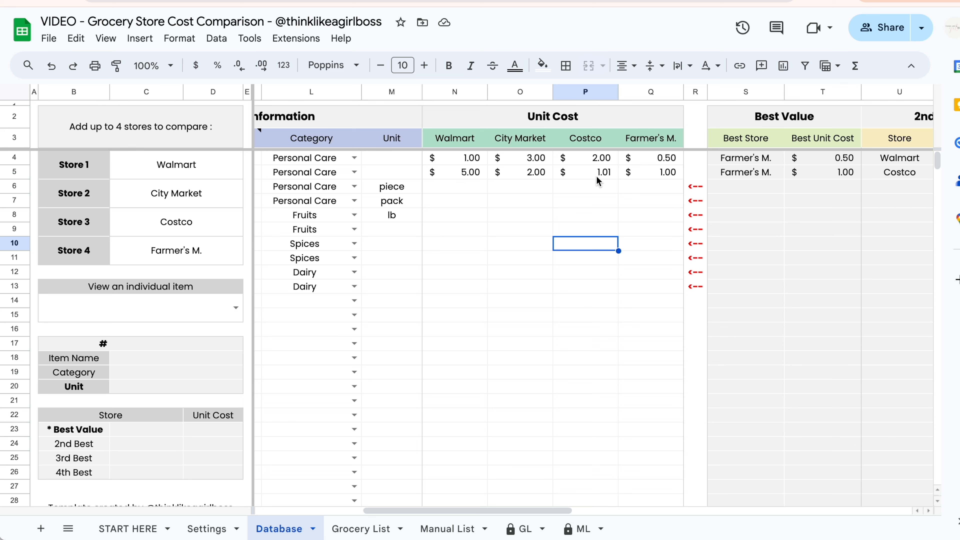
- Set Costco's unit cost for Shampoo back to 1.00
{"action": "scroll", "coordinate": [769, 241], "scroll_direction": "right", "scroll_amount": 2}
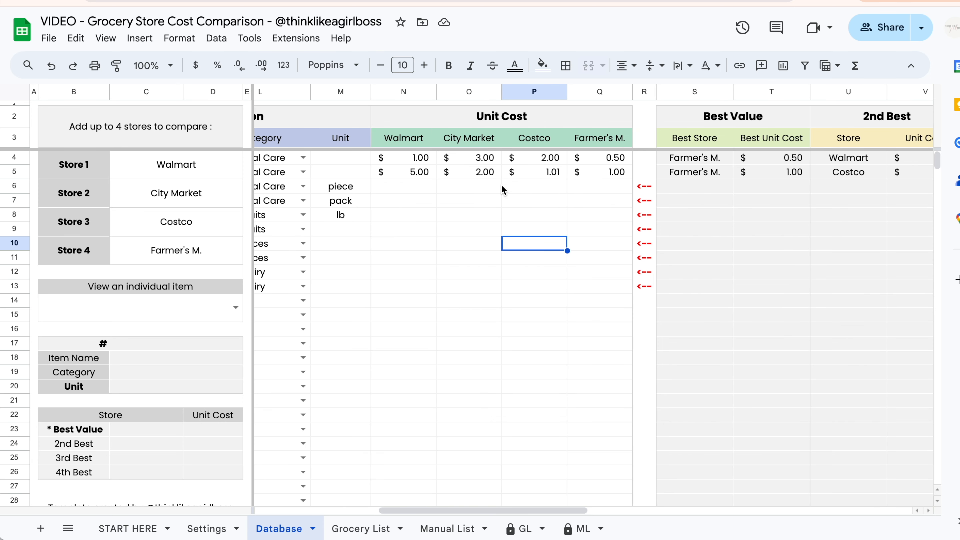
{"action": "double_click", "coordinate": [550, 172]}
{"action": "key", "text": "BackSpace"}
{"action": "type", "text": "0"}
{"action": "key", "text": "Return"}
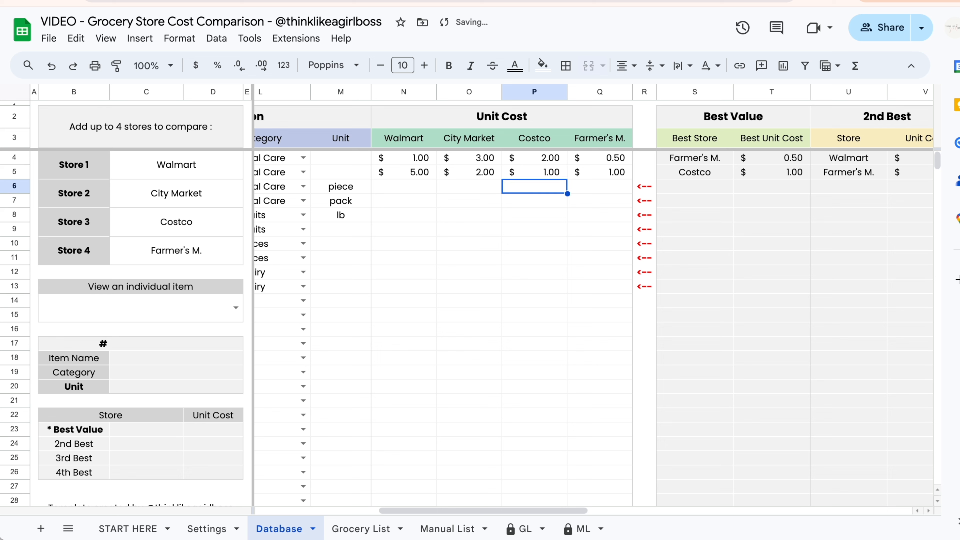
{"action": "left_click", "coordinate": [560, 274]}
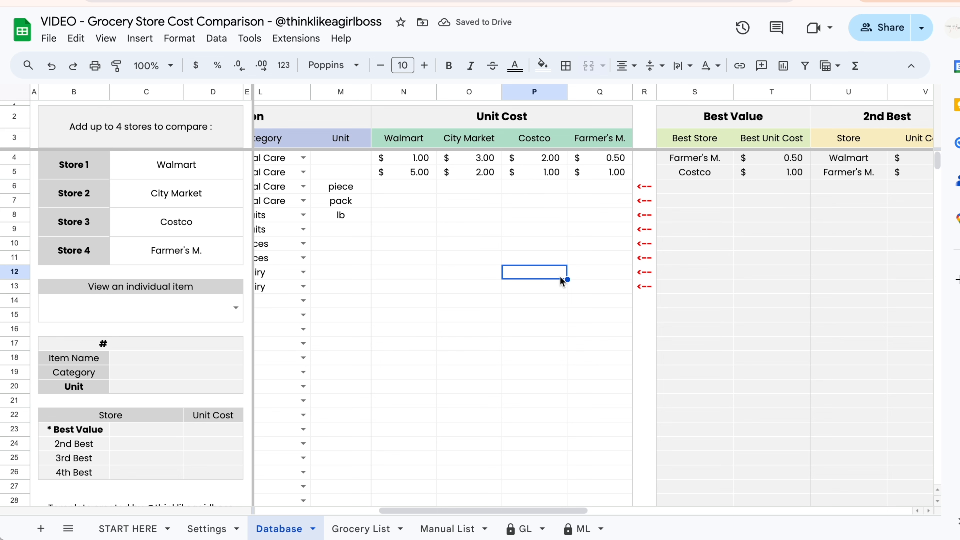
- Review the list of items and their units alongside the four stores' unit cost columns
{"action": "scroll", "coordinate": [561, 276], "scroll_direction": "left", "scroll_amount": 3}
{"action": "scroll", "coordinate": [560, 276], "scroll_direction": "left", "scroll_amount": 2}
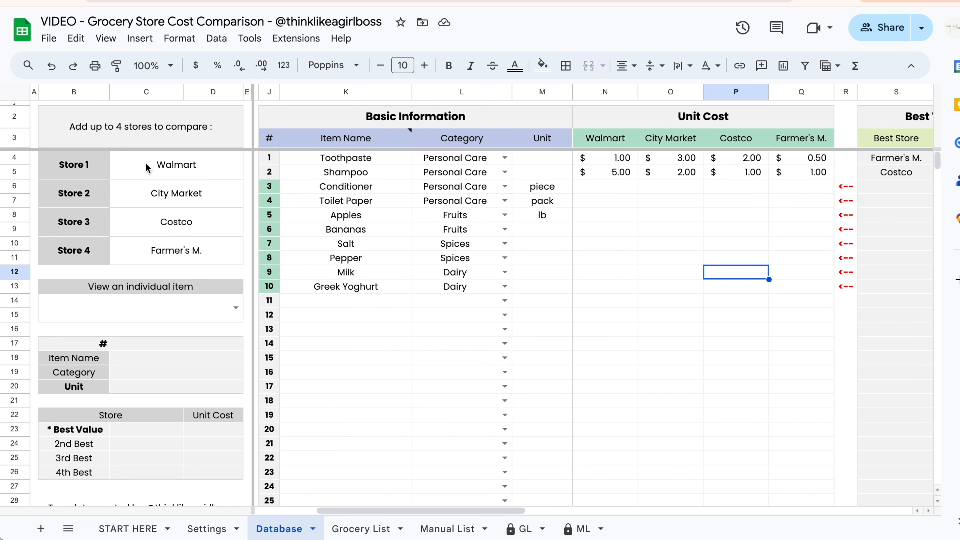
{"action": "left_click", "coordinate": [344, 301]}
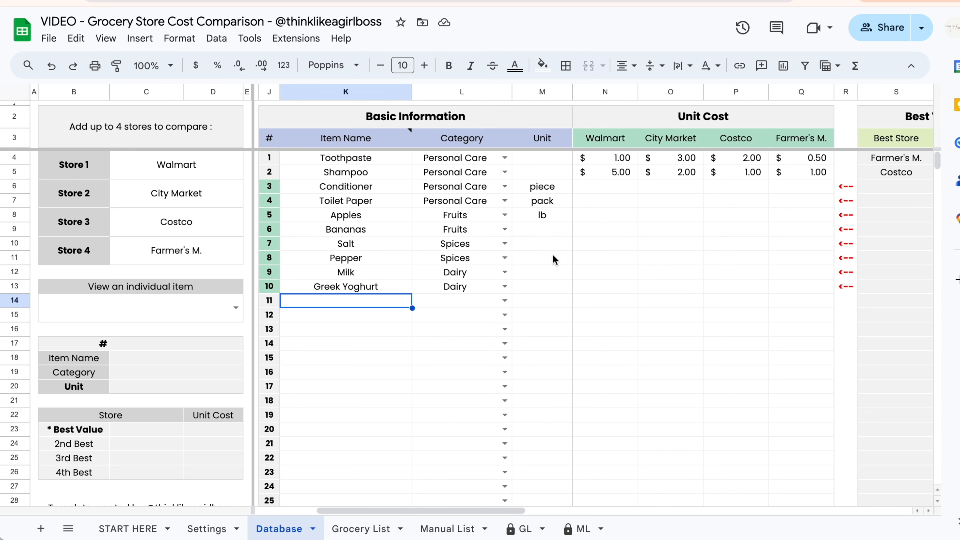
{"action": "left_click", "coordinate": [642, 204]}
{"action": "scroll", "coordinate": [643, 206], "scroll_direction": "right", "scroll_amount": 1}
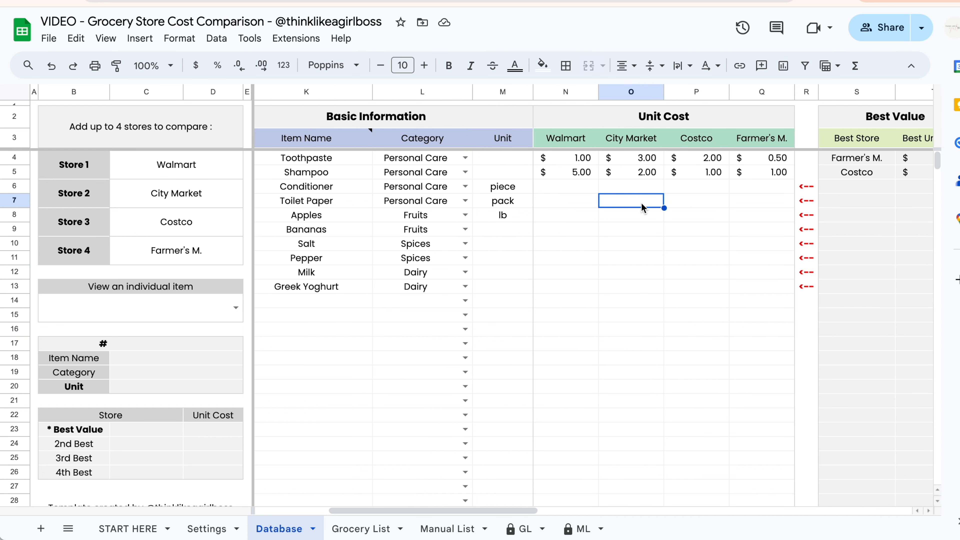
{"action": "left_click", "coordinate": [581, 189]}
{"action": "scroll", "coordinate": [581, 189], "scroll_direction": "left", "scroll_amount": 1}
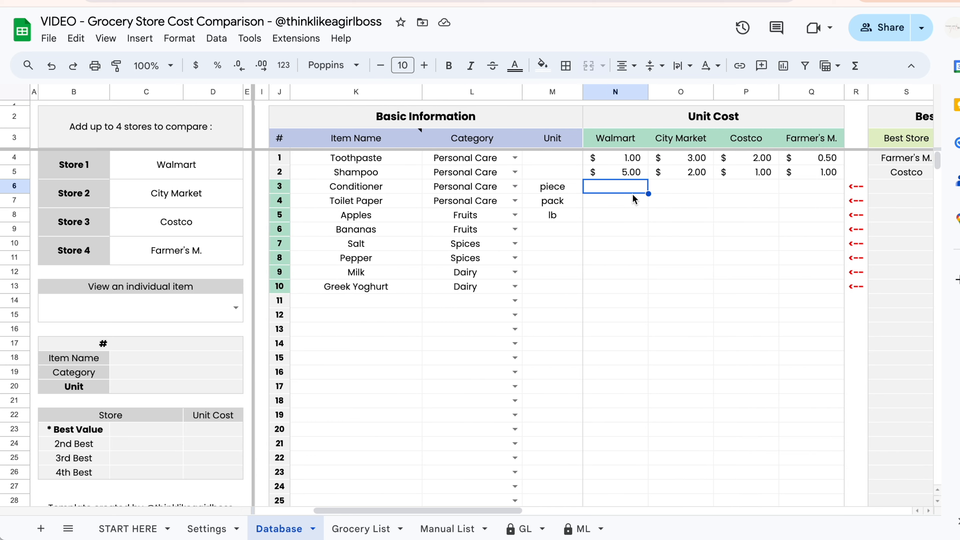
{"action": "scroll", "coordinate": [633, 193], "scroll_direction": "left", "scroll_amount": 1}
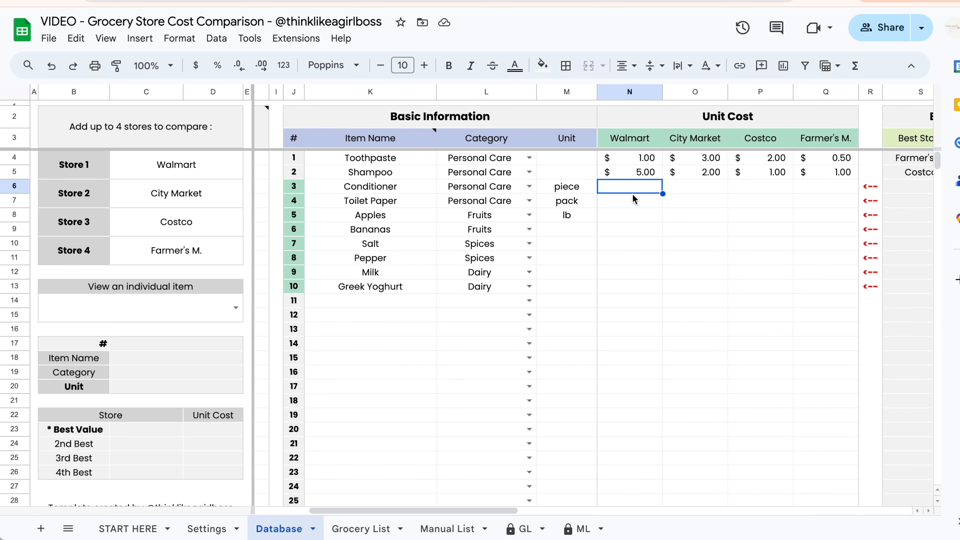
- Clear Walmart's unit cost for Shampoo
{"action": "left_click", "coordinate": [695, 172]}
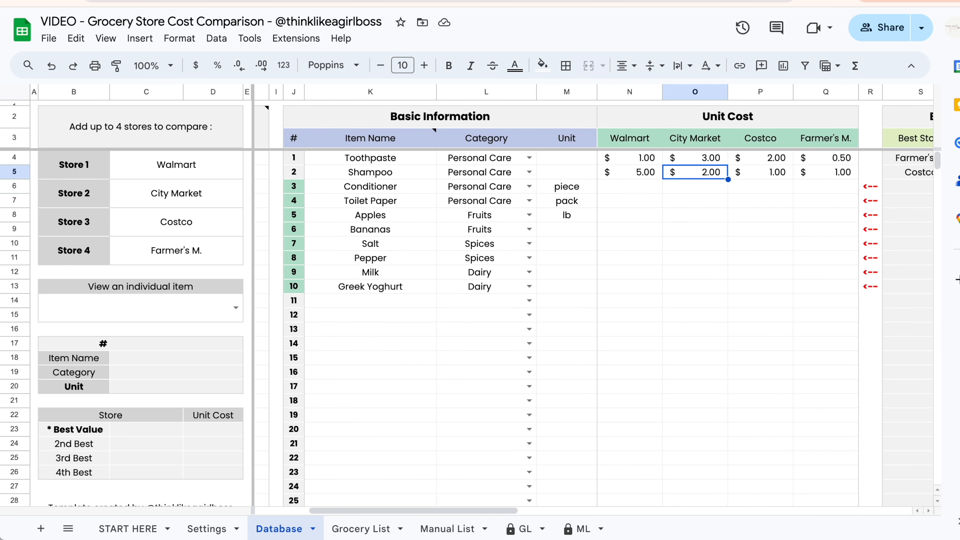
{"action": "left_click", "coordinate": [630, 172]}
{"action": "key", "text": "Delete"}
{"action": "left_click", "coordinate": [629, 186]}
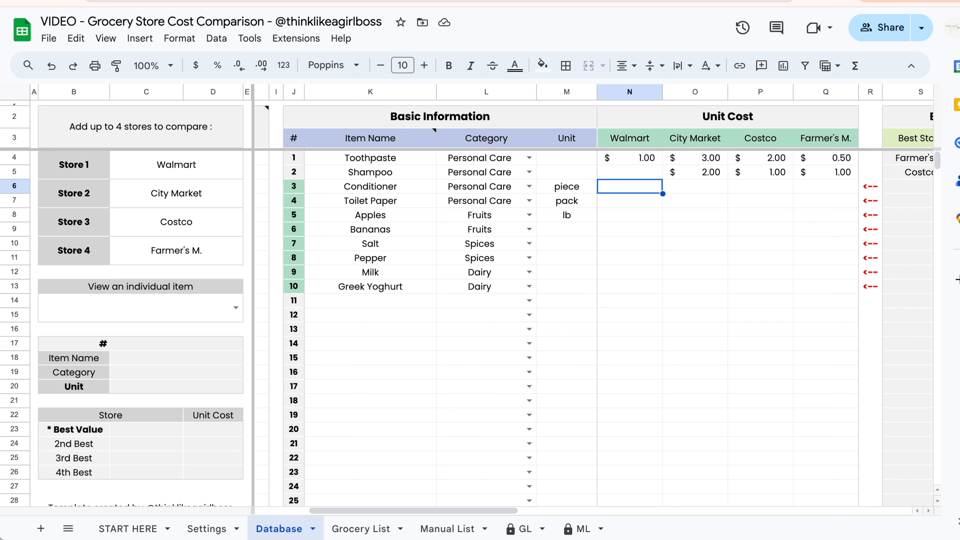
{"action": "scroll", "coordinate": [647, 362], "scroll_direction": "right", "scroll_amount": 2}
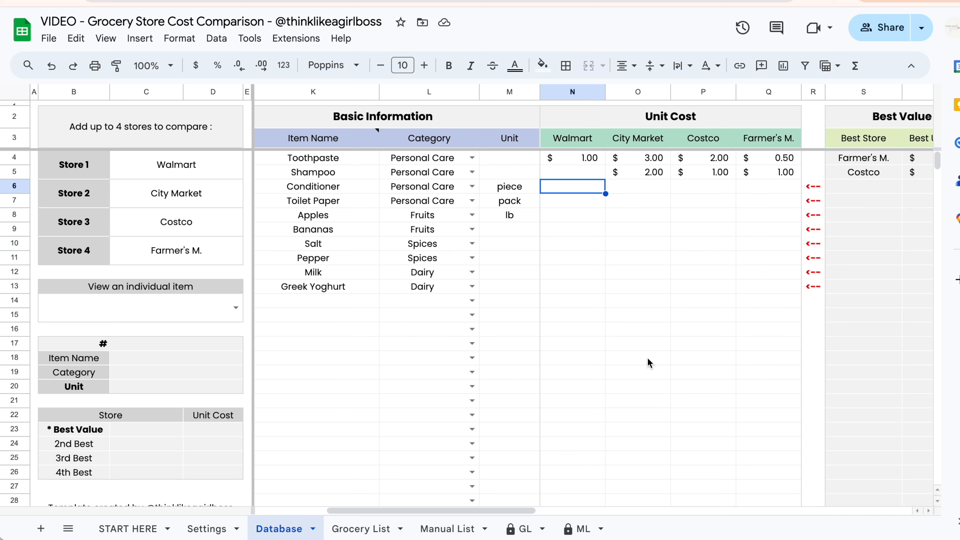
{"action": "scroll", "coordinate": [647, 359], "scroll_direction": "left", "scroll_amount": 1}
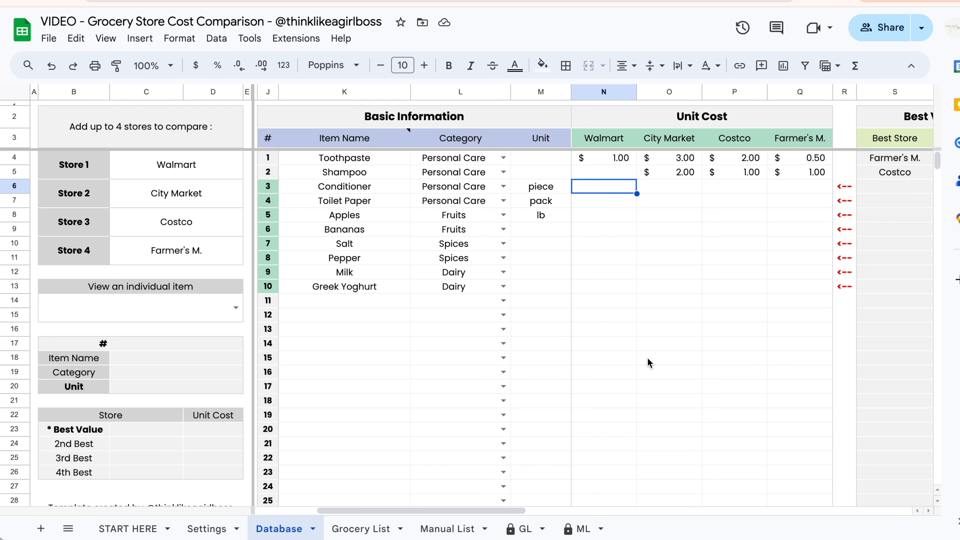
{"action": "scroll", "coordinate": [648, 358], "scroll_direction": "left", "scroll_amount": 1}
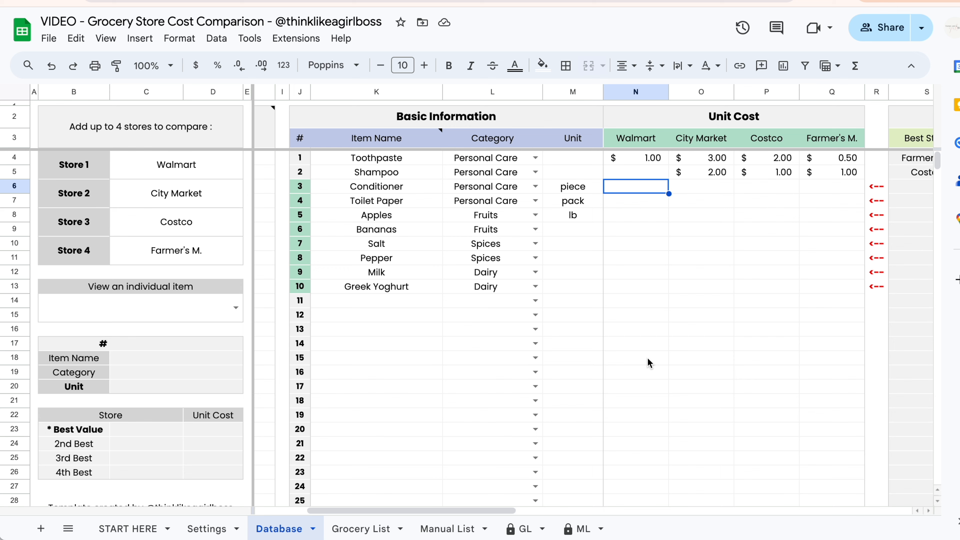
{"action": "scroll", "coordinate": [648, 358], "scroll_direction": "left", "scroll_amount": 1}
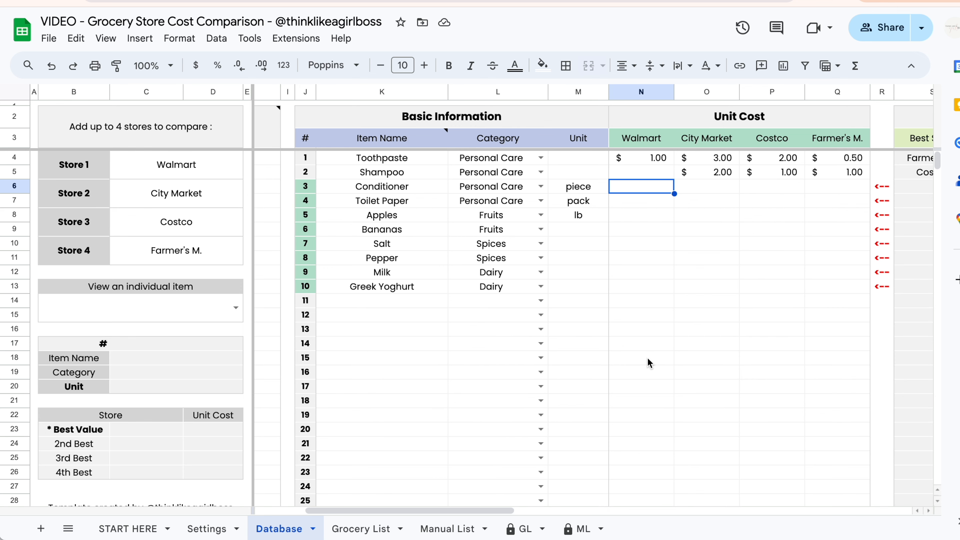
{"action": "left_click", "coordinate": [498, 215]}
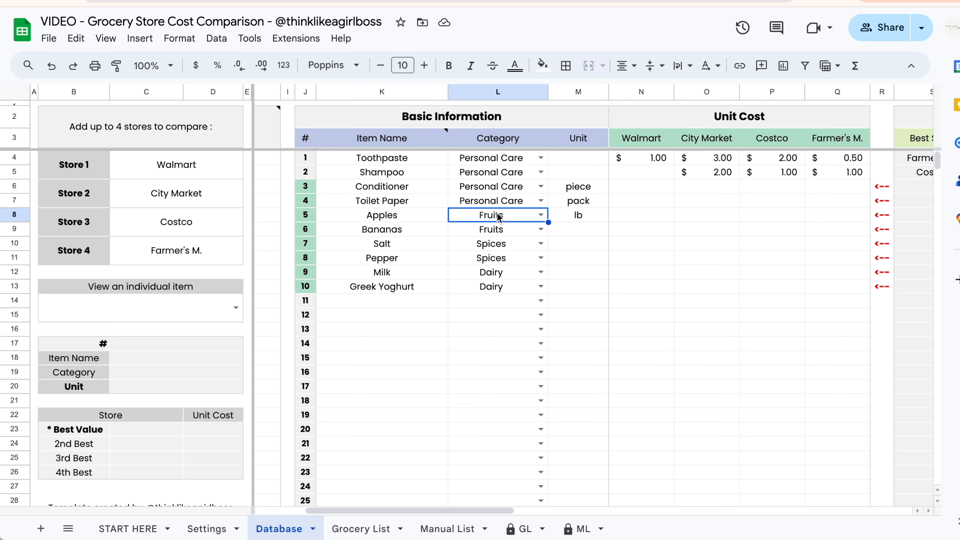
- Fill in the missing unit costs for all four stores through Greek Yoghurt, with Conditioner at 1.00, 4.00, 5.00 and 3.00
{"action": "scroll", "coordinate": [654, 249], "scroll_direction": "right", "scroll_amount": 3}
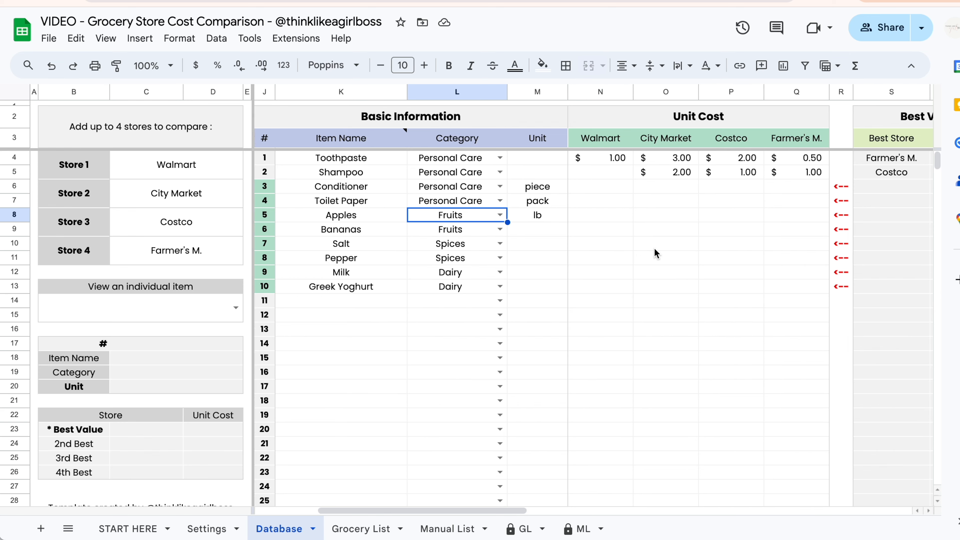
{"action": "left_click", "coordinate": [591, 189]}
{"action": "type", "text": "1"}
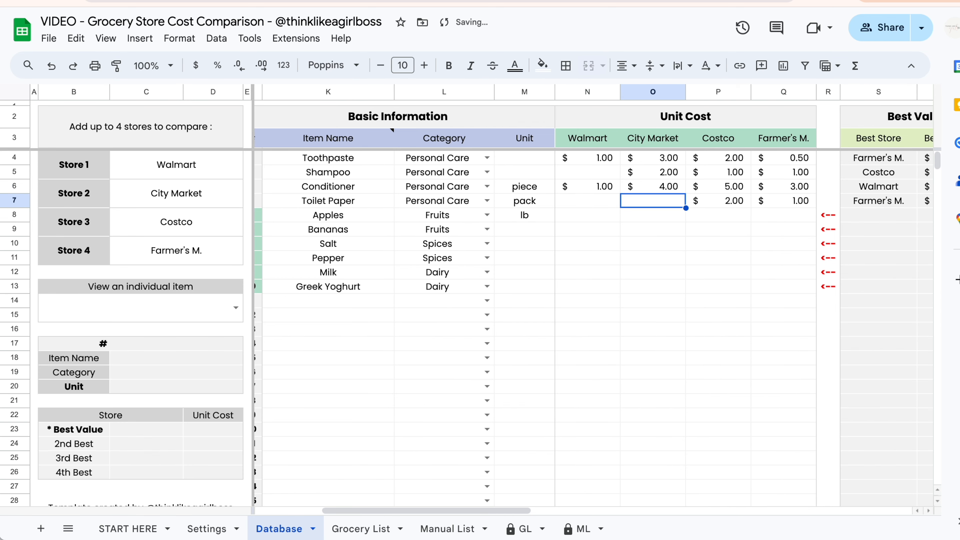
{"action": "type", "text": "3"}
{"action": "key", "text": "Left"}
{"action": "type", "text": "4"}
{"action": "key", "text": "Down"}
{"action": "type", "text": "5"}
{"action": "key", "text": "Tab"}
{"action": "type", "text": "6"}
{"action": "key", "text": "Tab"}
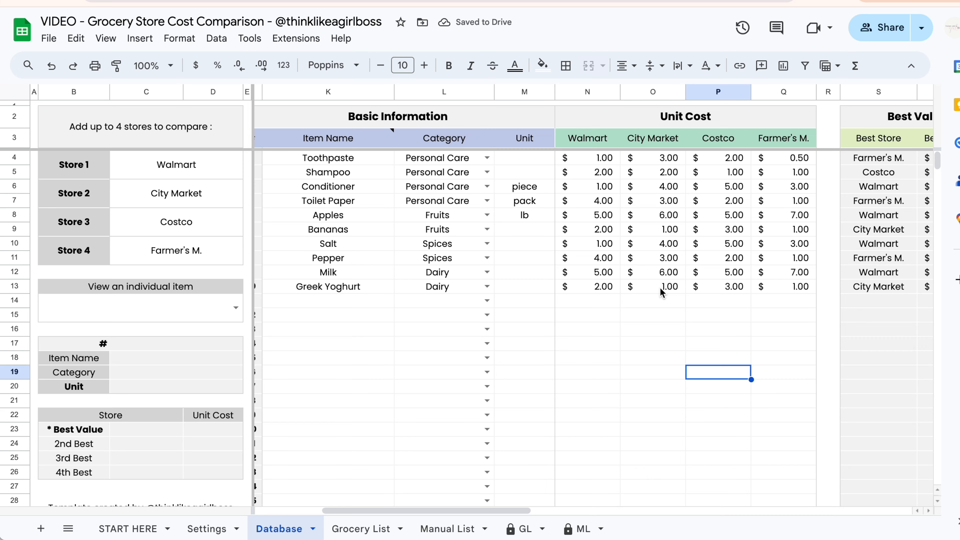
- Review the store rankings from Best Value to 4th Best for all ten items
{"action": "scroll", "coordinate": [660, 288], "scroll_direction": "right", "scroll_amount": 10}
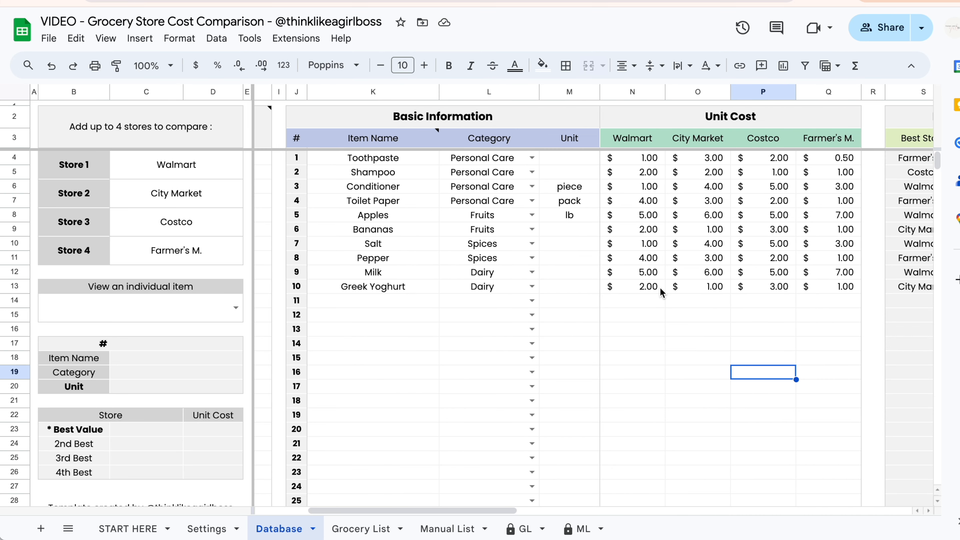
{"action": "scroll", "coordinate": [660, 292], "scroll_direction": "right", "scroll_amount": 1}
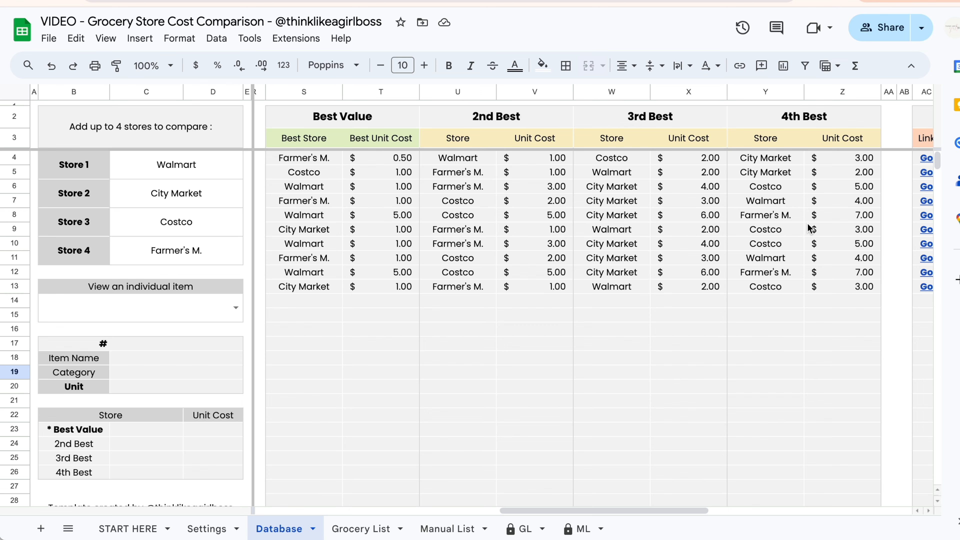
{"action": "scroll", "coordinate": [798, 245], "scroll_direction": "left", "scroll_amount": 10}
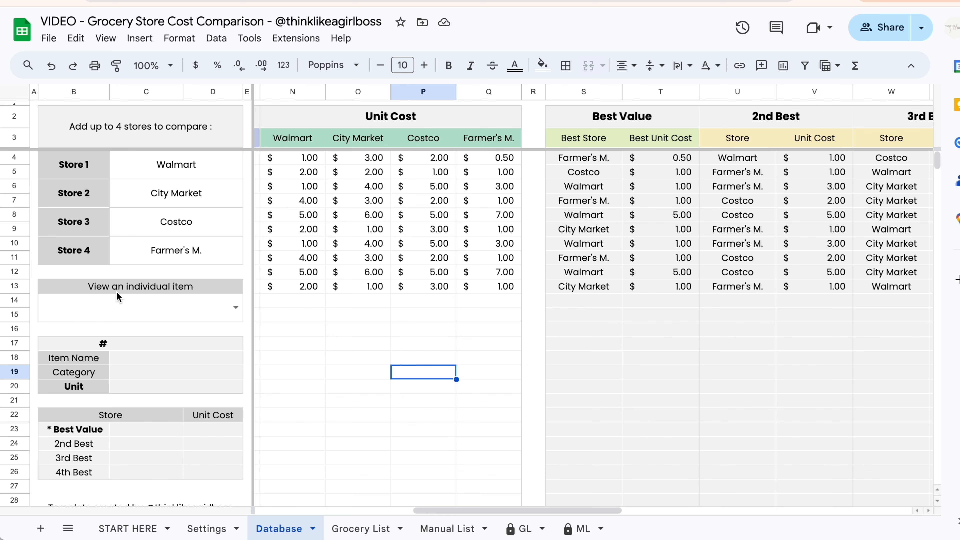
{"action": "scroll", "coordinate": [344, 420], "scroll_direction": "left", "scroll_amount": 8}
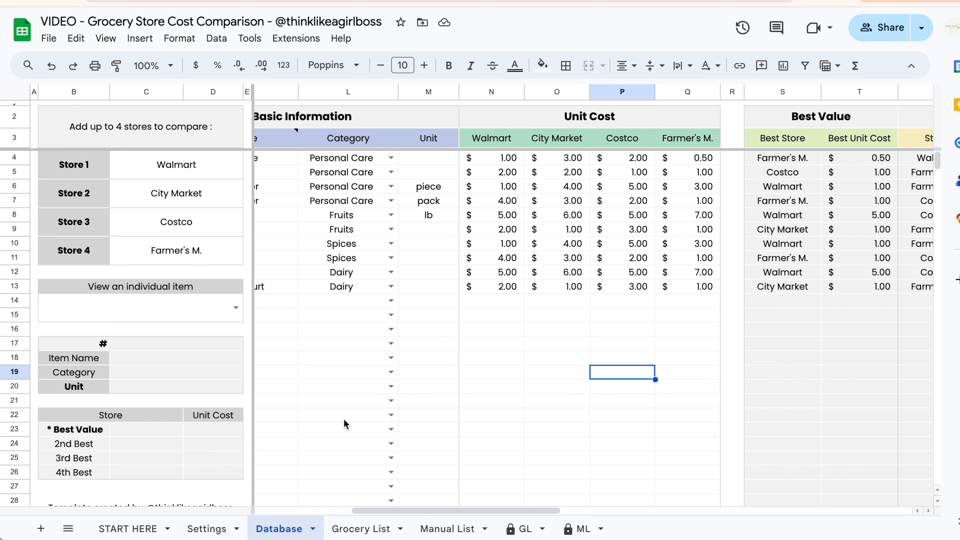
- Choose Bananas as the individual item to view and inspect its details and store ranking
{"action": "left_click", "coordinate": [235, 309]}
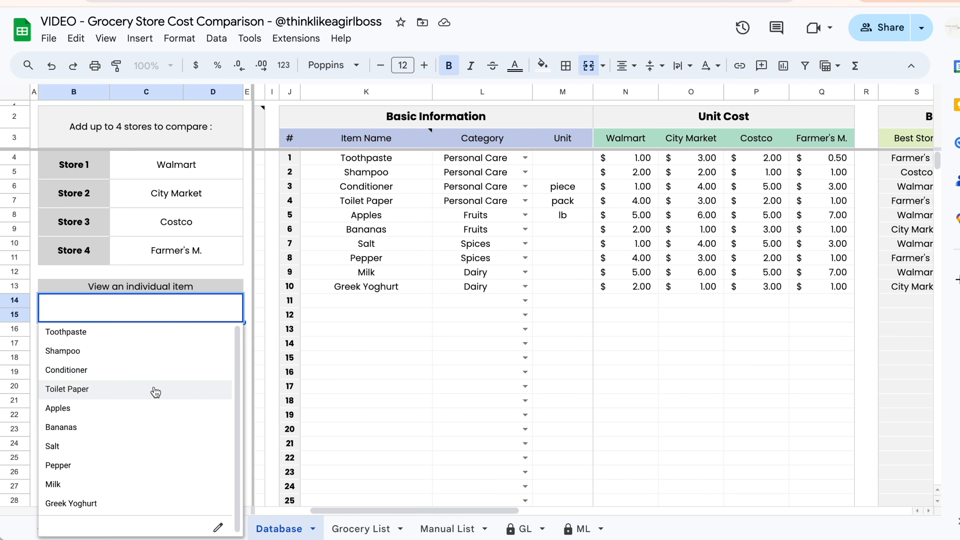
{"action": "left_click", "coordinate": [133, 427]}
{"action": "scroll", "coordinate": [159, 400], "scroll_direction": "down", "scroll_amount": 2}
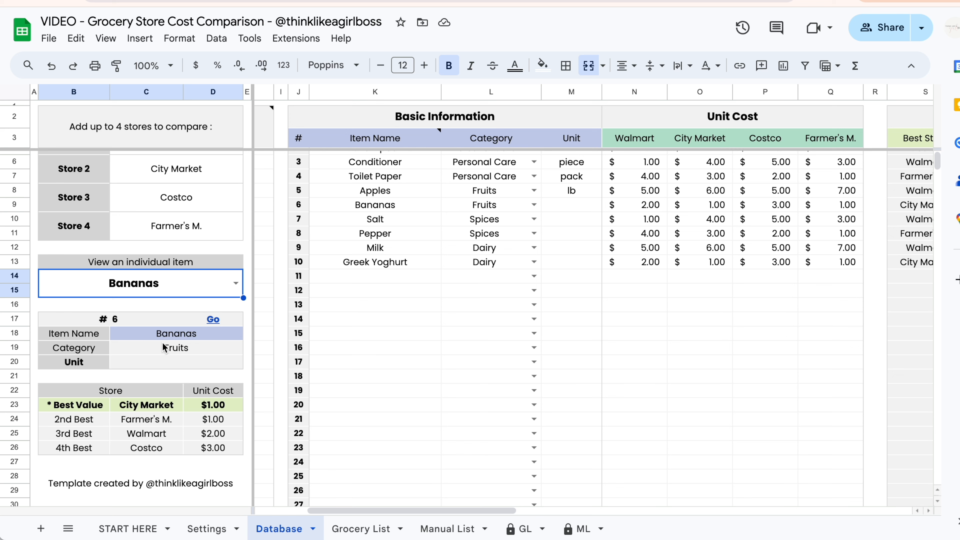
- Set the unit for Bananas to lb
{"action": "left_click", "coordinate": [554, 208]}
{"action": "type", "text": "lb"}
{"action": "key", "text": "Return"}
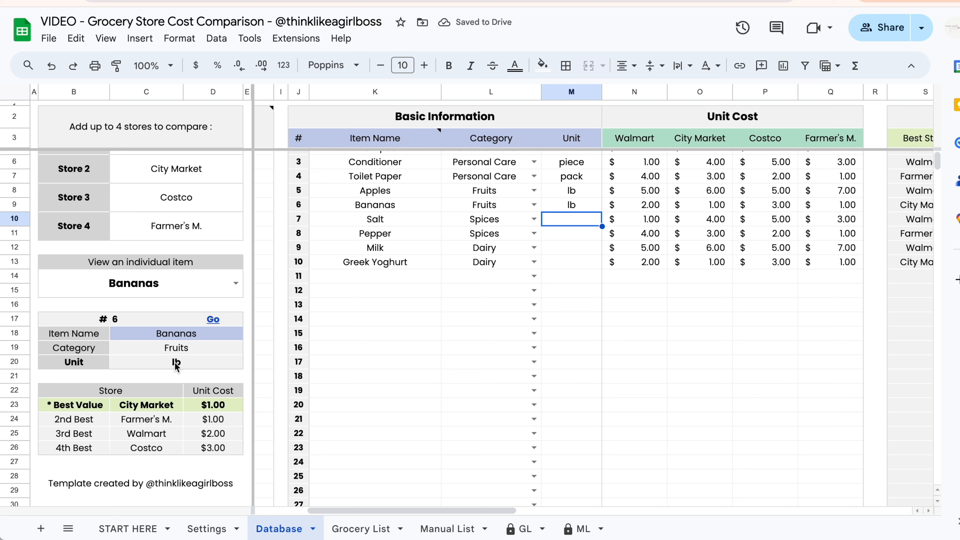
{"action": "left_click_drag", "start_coordinate": [643, 219], "coordinate": [833, 221]}
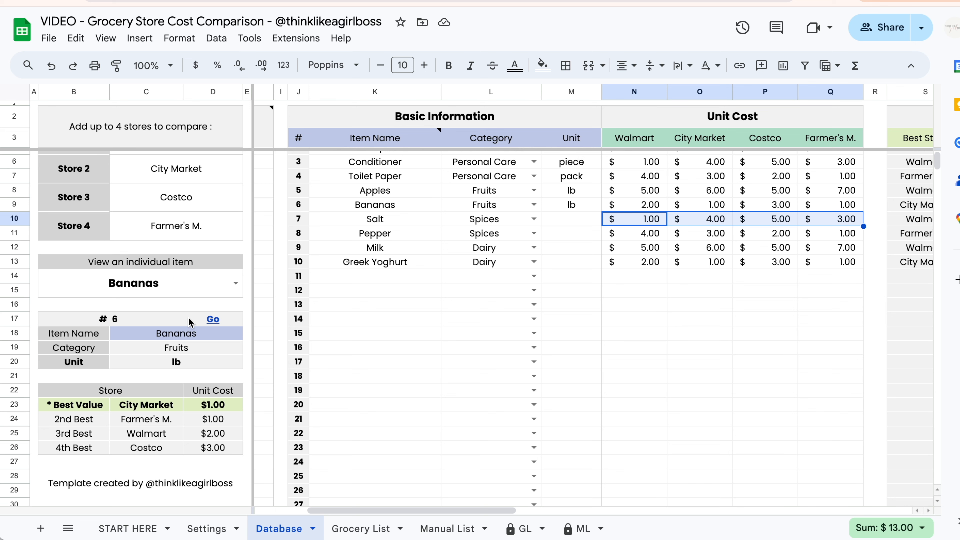
- Choose Apples as the individual item to view and follow its Go link to the Apples entry in the item list
{"action": "left_click", "coordinate": [187, 286]}
{"action": "key", "text": "Delete"}
{"action": "type", "text": "ap"}
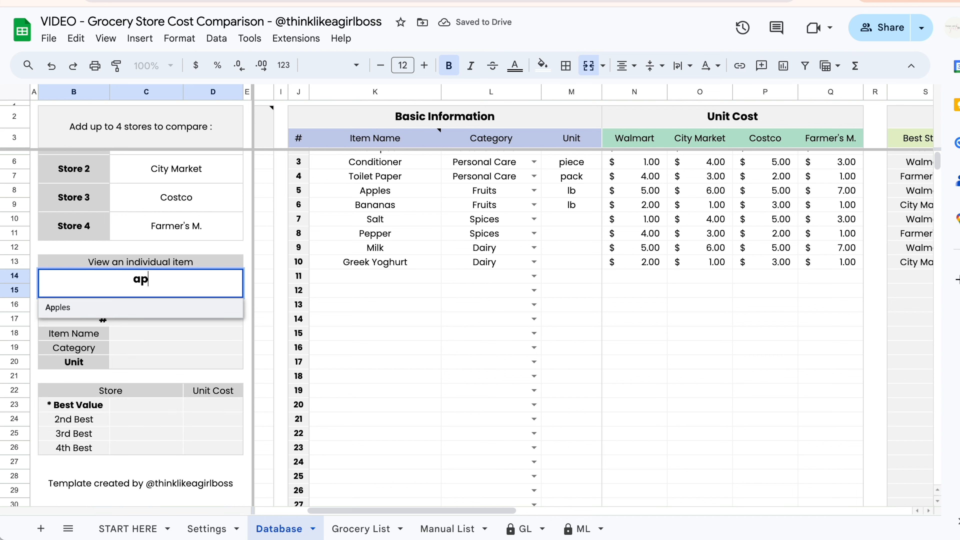
{"action": "key", "text": "Return"}
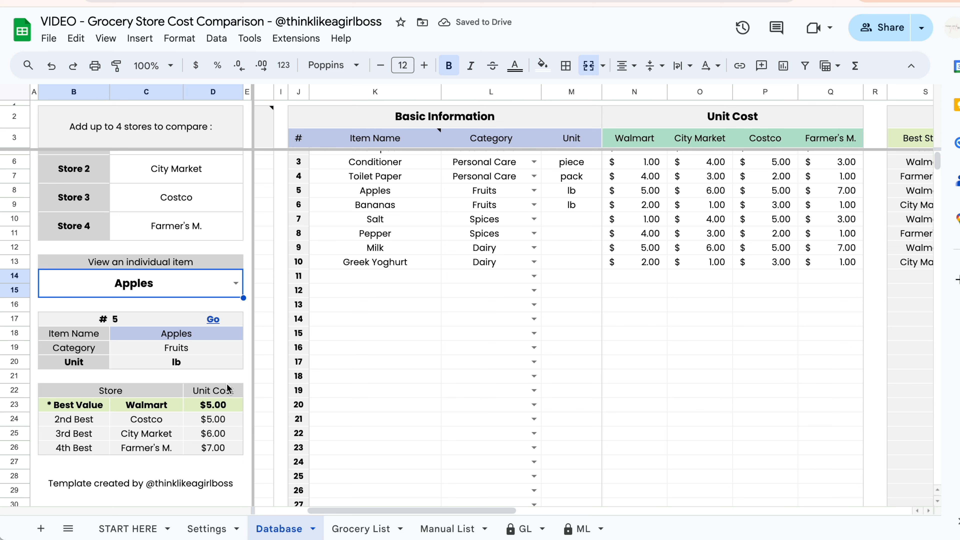
{"action": "mouse_move", "coordinate": [214, 320]}
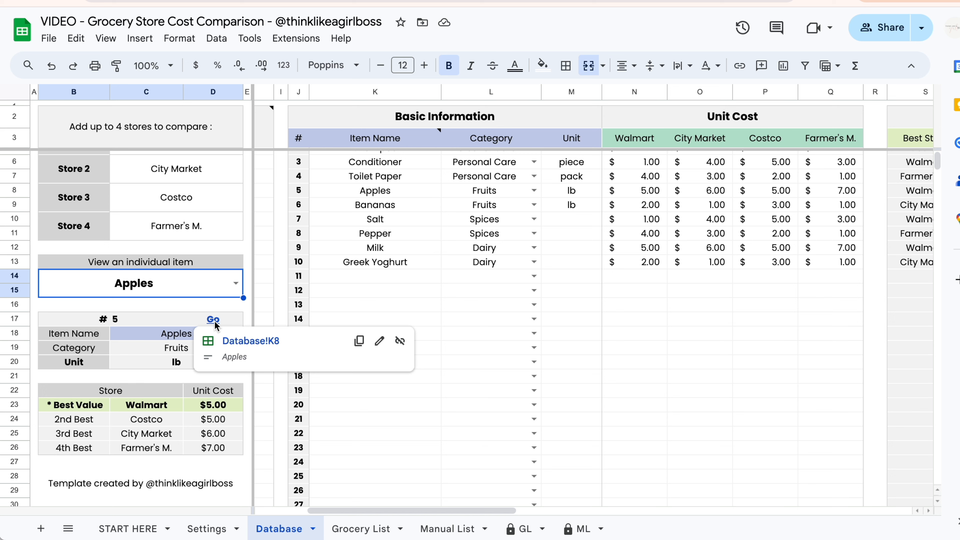
{"action": "left_click", "coordinate": [216, 319]}
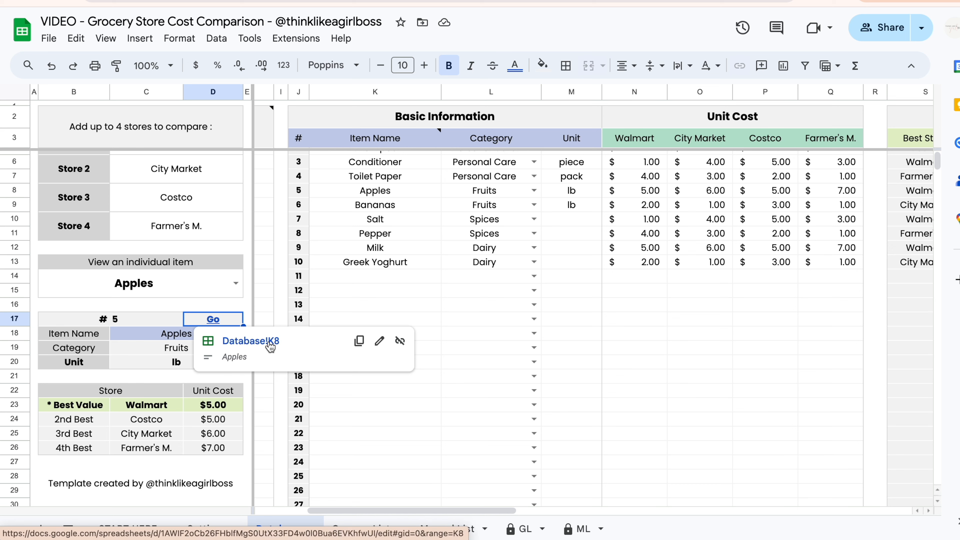
{"action": "left_click", "coordinate": [249, 342]}
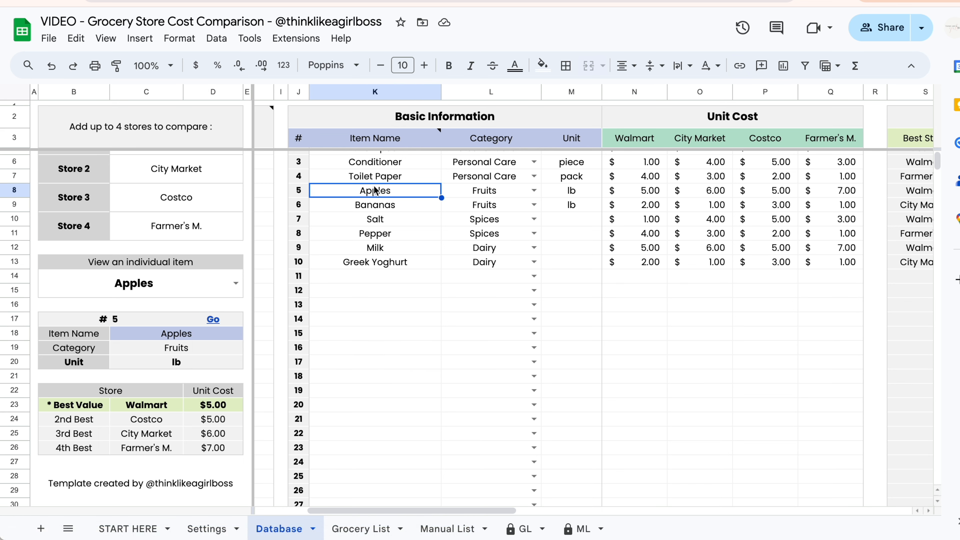
- Choose Greek Yoghurt as the individual item to view and follow its Go link to its entry in the item list
{"action": "left_click", "coordinate": [188, 292]}
{"action": "type", "text": "gree"}
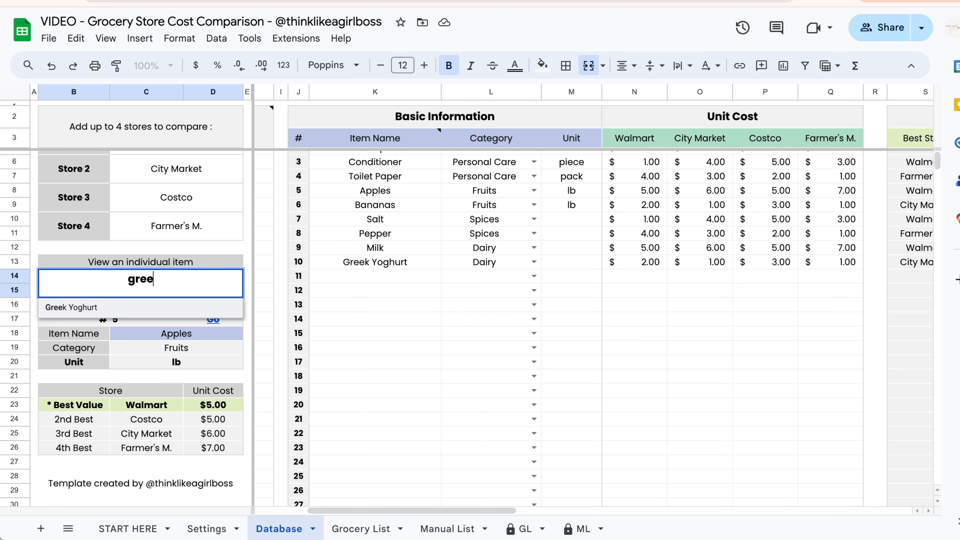
{"action": "key", "text": "Return"}
{"action": "left_click", "coordinate": [212, 320]}
{"action": "left_click", "coordinate": [249, 340]}
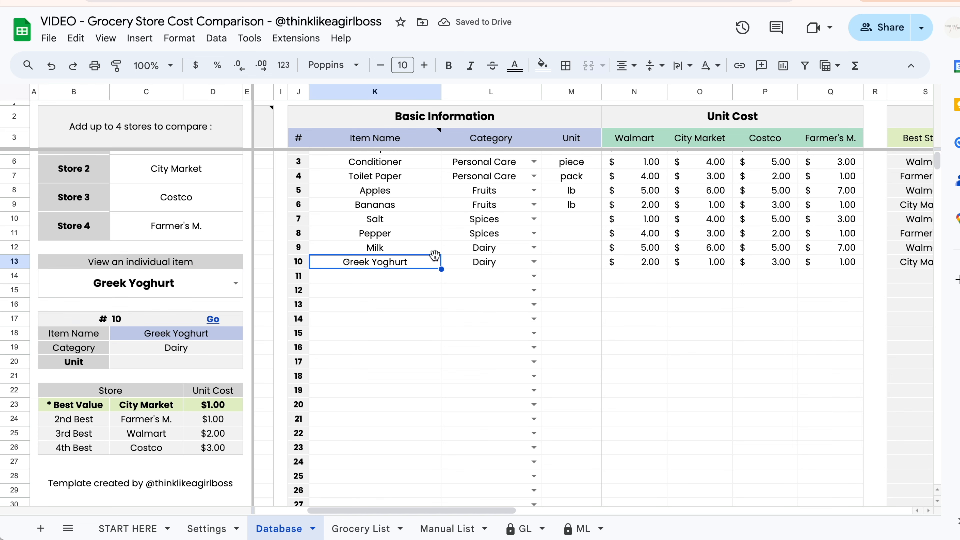
- Set the City Market unit cost of Greek Yoghurt to 0.50
{"action": "left_click", "coordinate": [461, 261]}
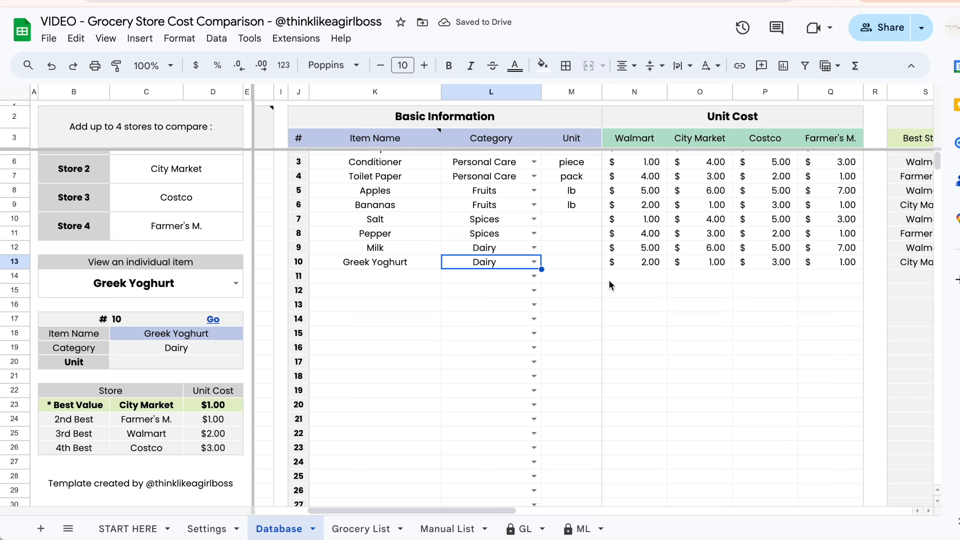
{"action": "scroll", "coordinate": [612, 287], "scroll_direction": "right", "scroll_amount": 2}
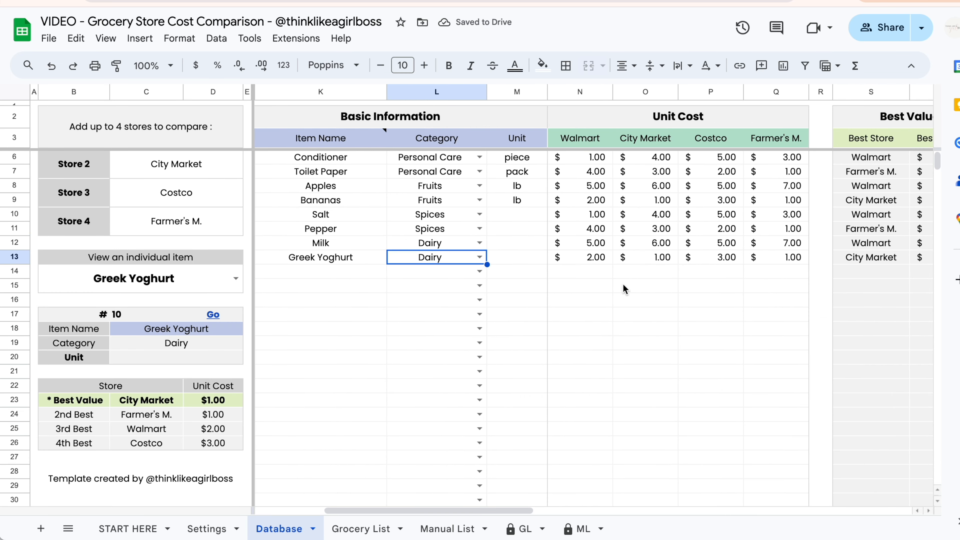
{"action": "left_click", "coordinate": [658, 263]}
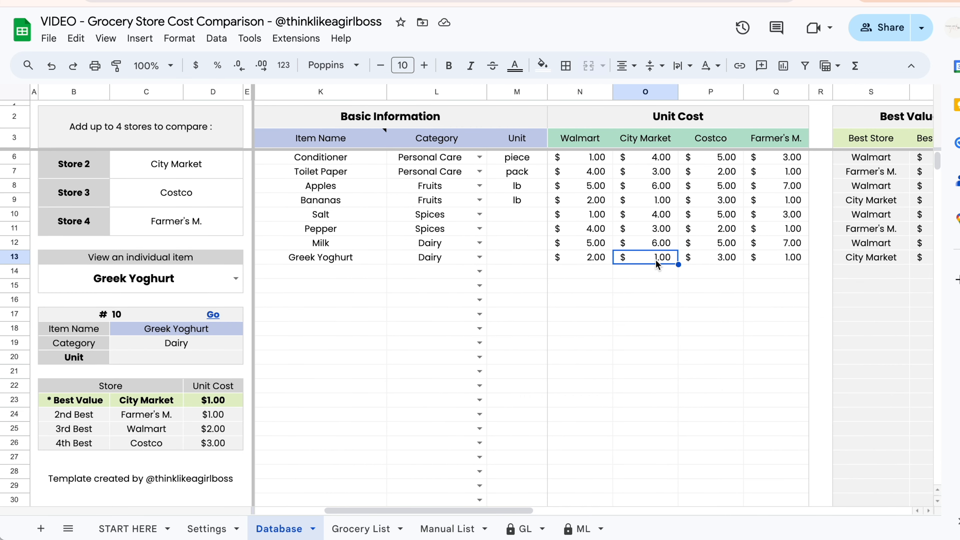
{"action": "type", "text": "0.5"}
{"action": "key", "text": "Return"}
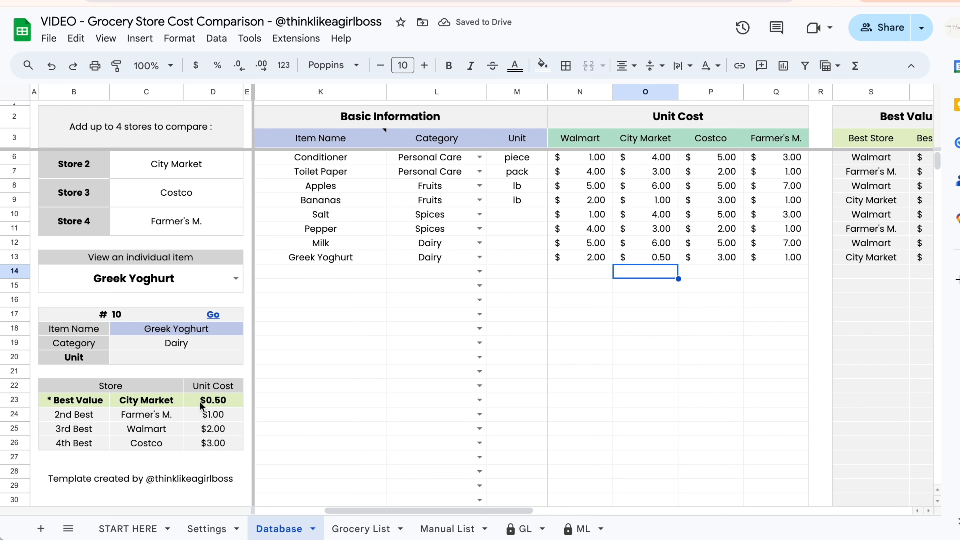
- Look through the Database from the categories, items and unit costs across the store rankings to the Sortable View
{"action": "scroll", "coordinate": [373, 377], "scroll_direction": "up", "scroll_amount": 1}
{"action": "scroll", "coordinate": [373, 376], "scroll_direction": "left", "scroll_amount": 3}
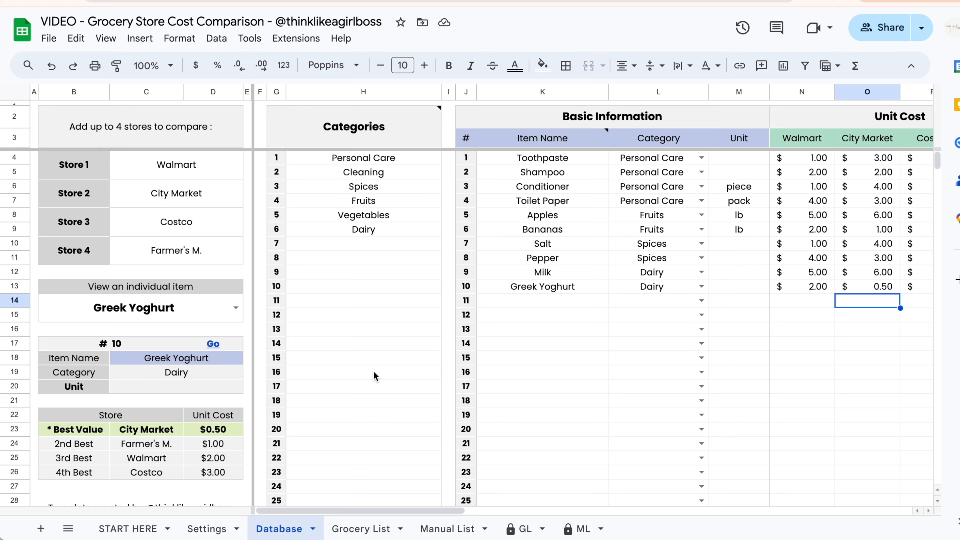
{"action": "scroll", "coordinate": [373, 376], "scroll_direction": "right", "scroll_amount": 2}
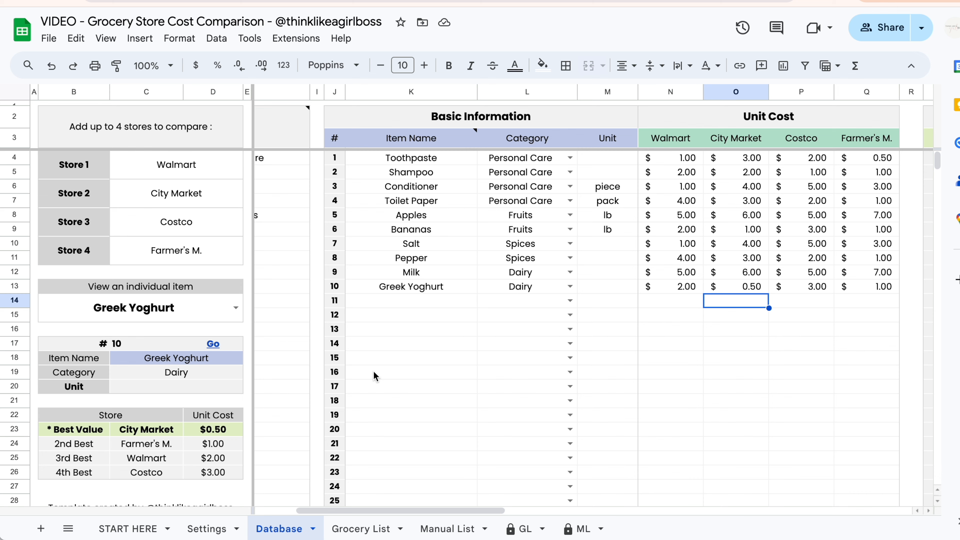
{"action": "scroll", "coordinate": [656, 359], "scroll_direction": "right", "scroll_amount": 10}
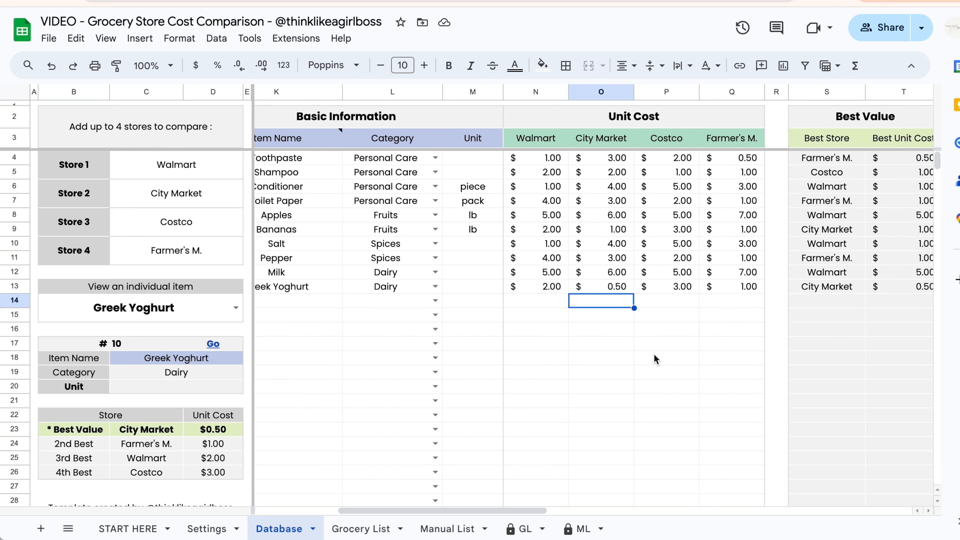
{"action": "scroll", "coordinate": [654, 355], "scroll_direction": "right", "scroll_amount": 10}
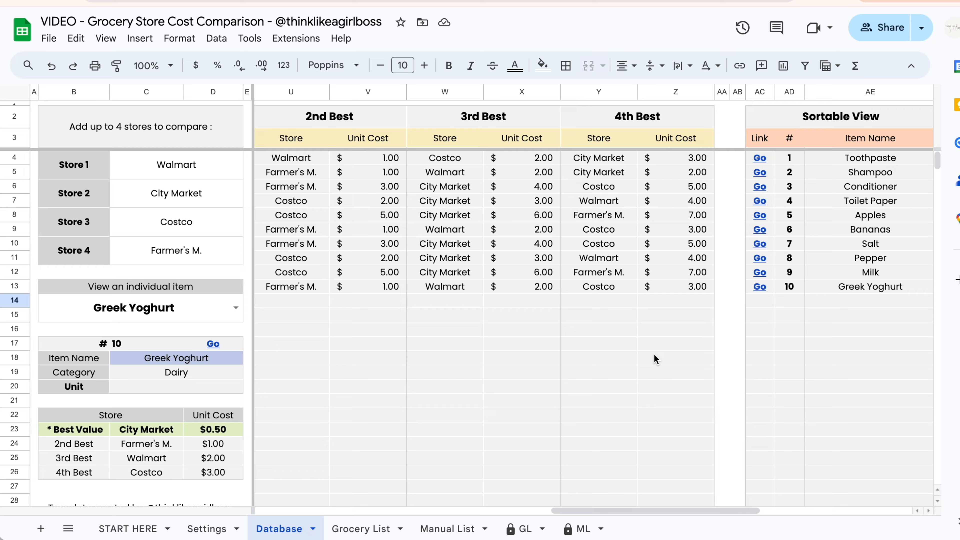
{"action": "scroll", "coordinate": [654, 355], "scroll_direction": "right", "scroll_amount": 5}
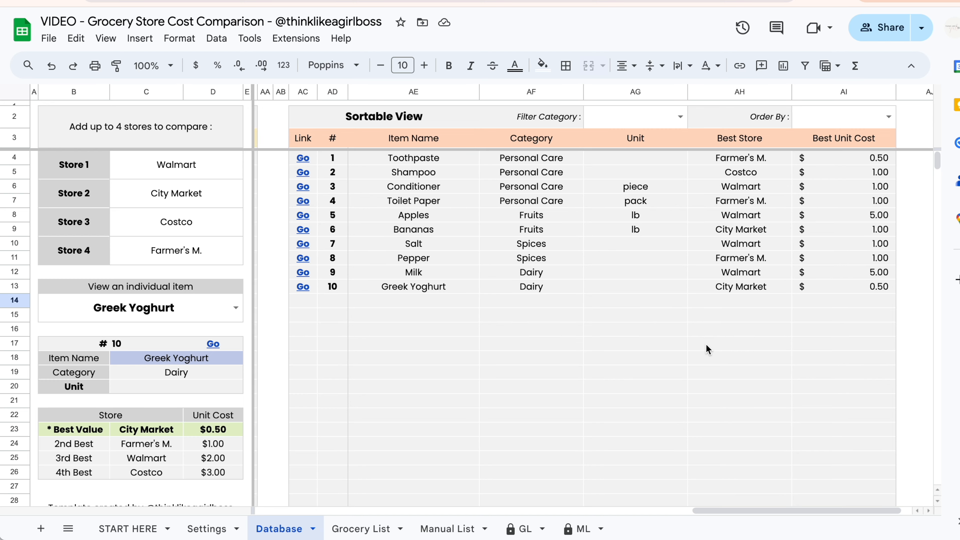
{"action": "scroll", "coordinate": [708, 350], "scroll_direction": "left", "scroll_amount": 15}
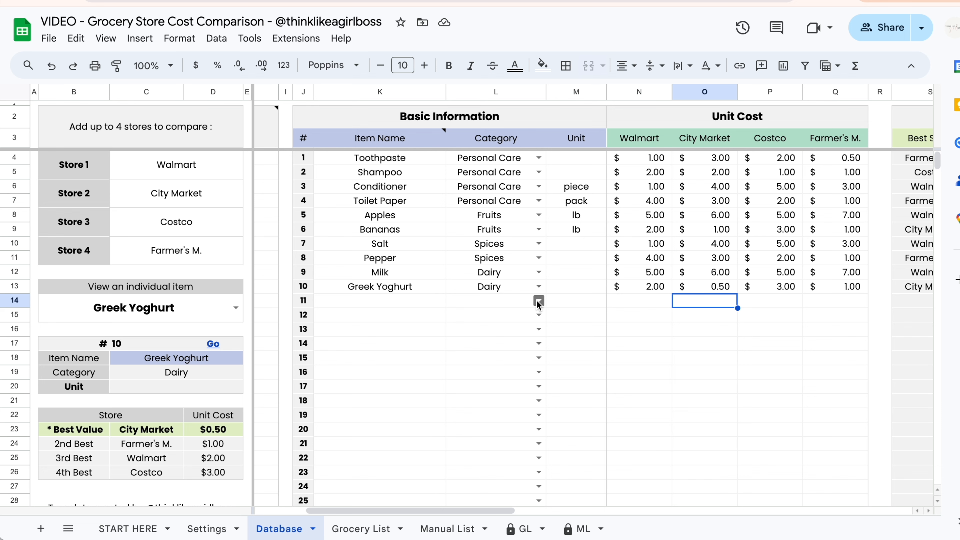
{"action": "scroll", "coordinate": [661, 315], "scroll_direction": "right", "scroll_amount": 15}
{"action": "scroll", "coordinate": [661, 315], "scroll_direction": "right", "scroll_amount": 10}
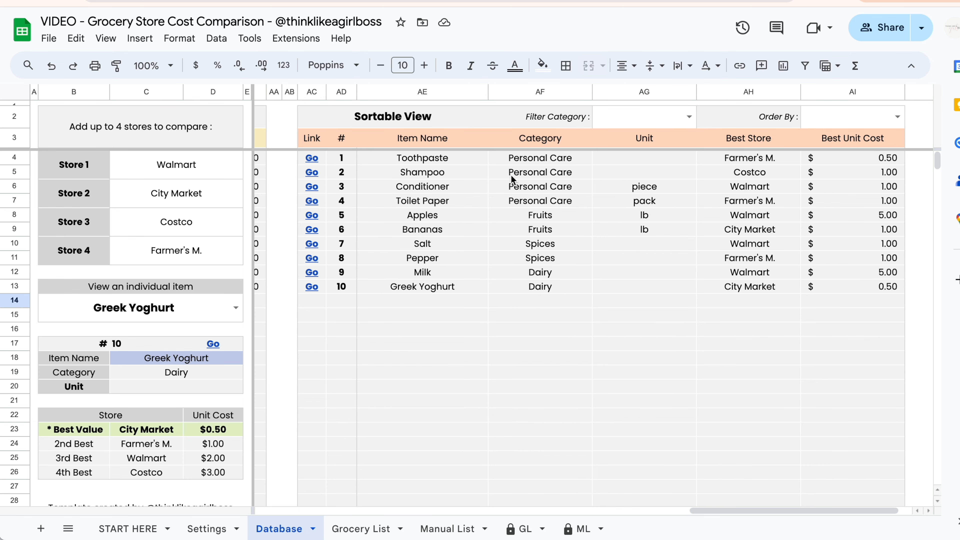
- Filter the Sortable View by the Personal Care category and clear the category filter again
{"action": "left_click", "coordinate": [689, 117]}
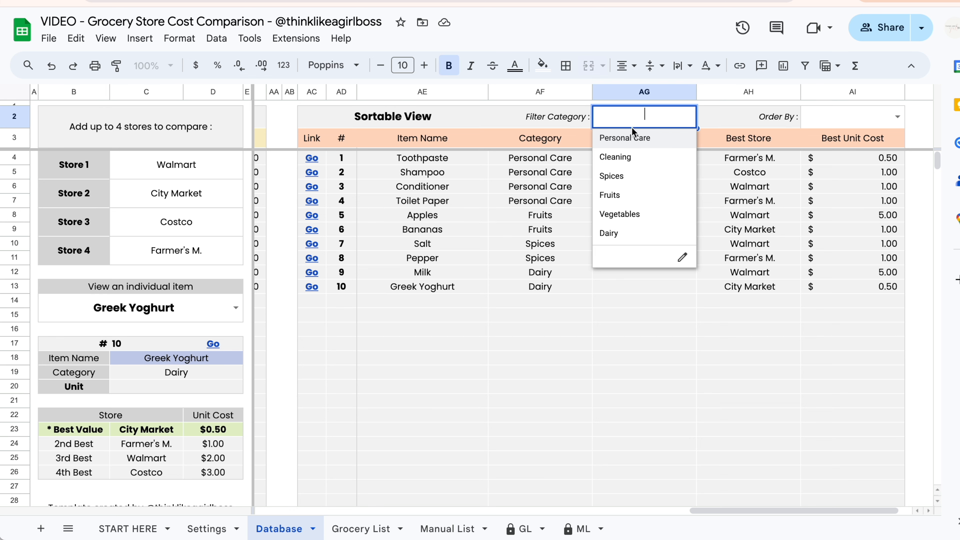
{"action": "left_click", "coordinate": [632, 137]}
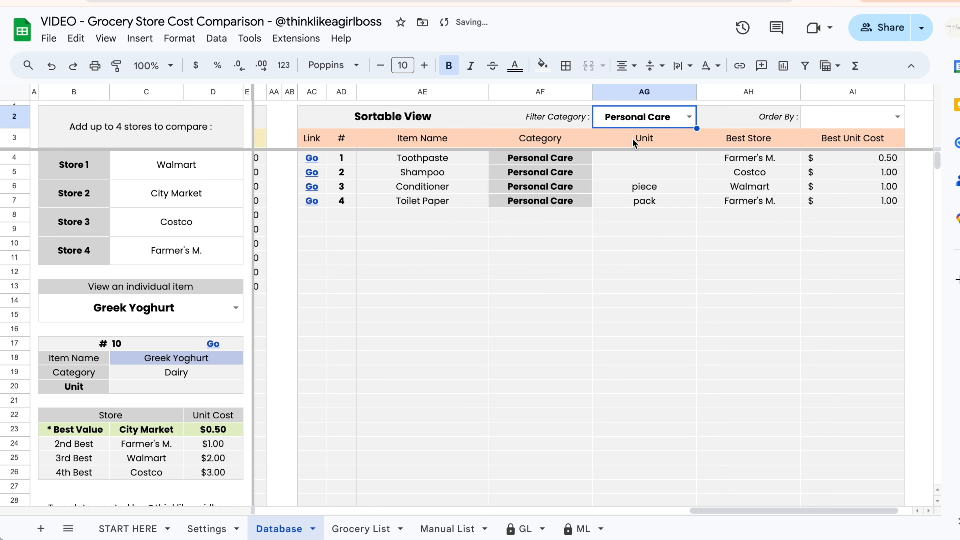
{"action": "left_click", "coordinate": [614, 302]}
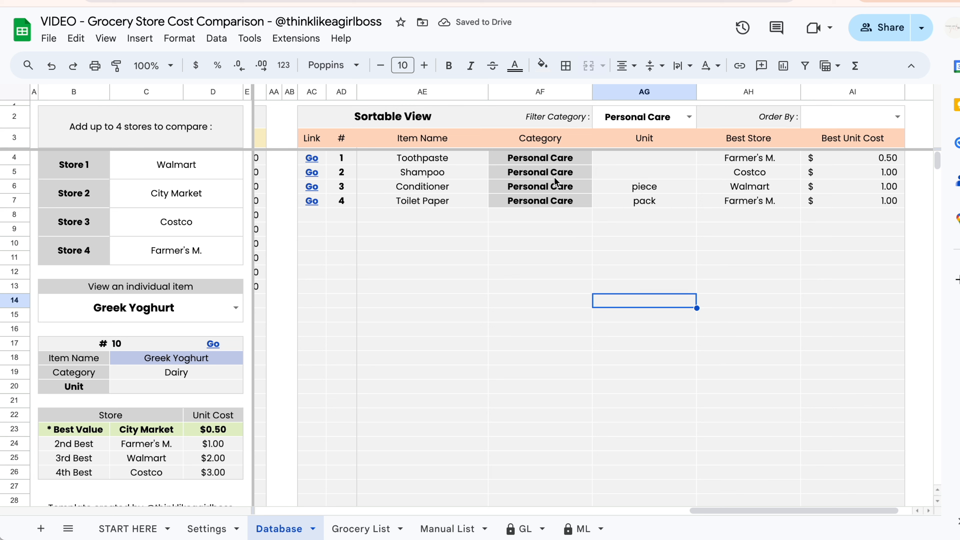
{"action": "left_click", "coordinate": [659, 122]}
{"action": "key", "text": "Delete"}
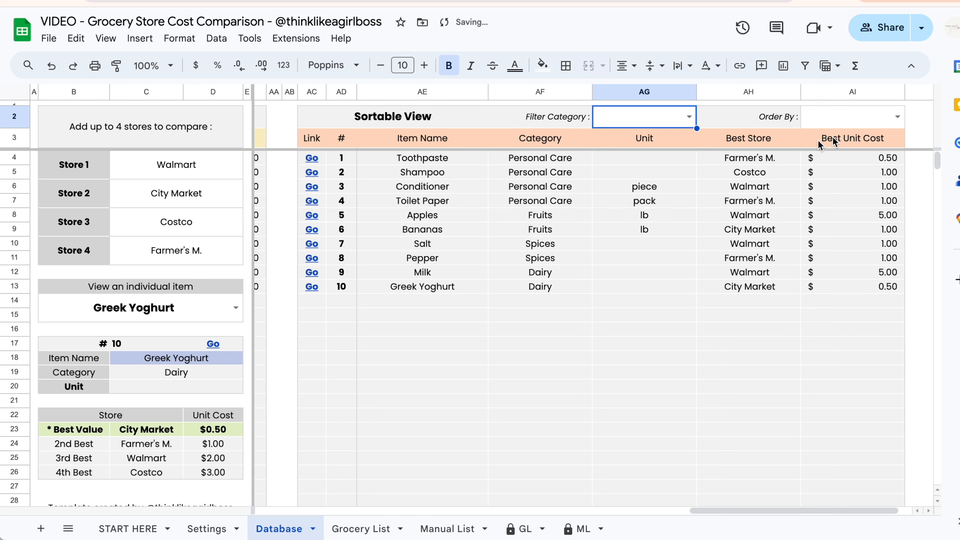
- Try ordering the Sortable View by Category and by Item Name, and return it to ordering by #
{"action": "left_click", "coordinate": [900, 120]}
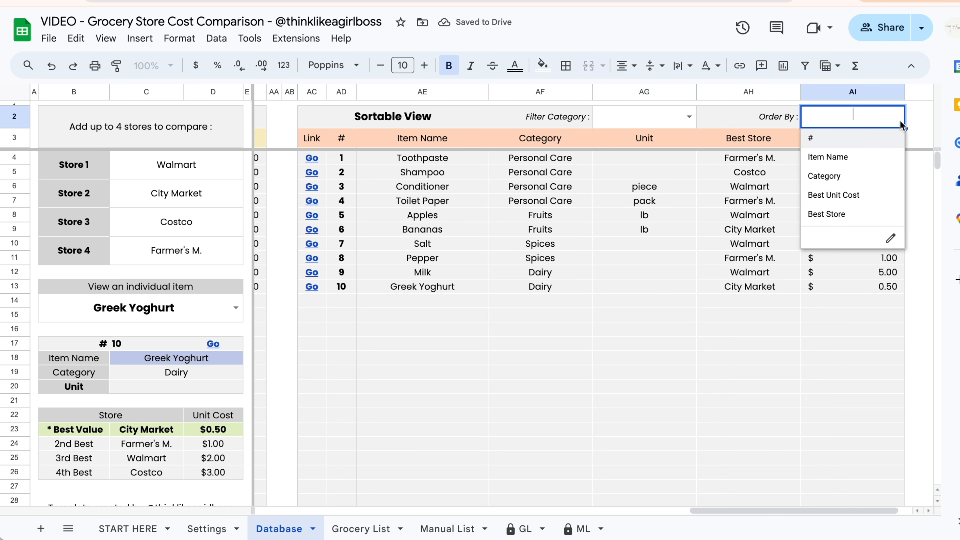
{"action": "left_click", "coordinate": [832, 177]}
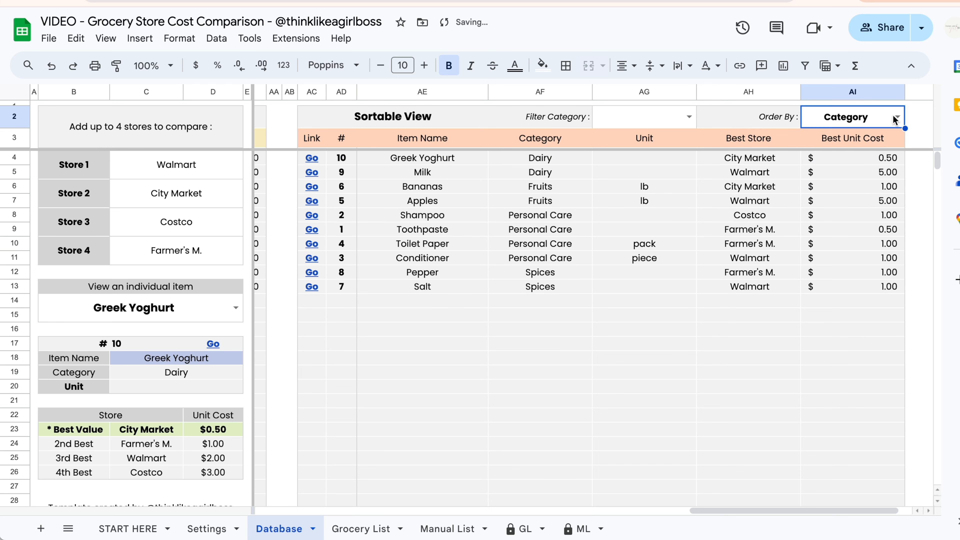
{"action": "left_click", "coordinate": [900, 121]}
{"action": "left_click", "coordinate": [830, 160]}
{"action": "left_click", "coordinate": [898, 117]}
{"action": "left_click", "coordinate": [832, 138]}
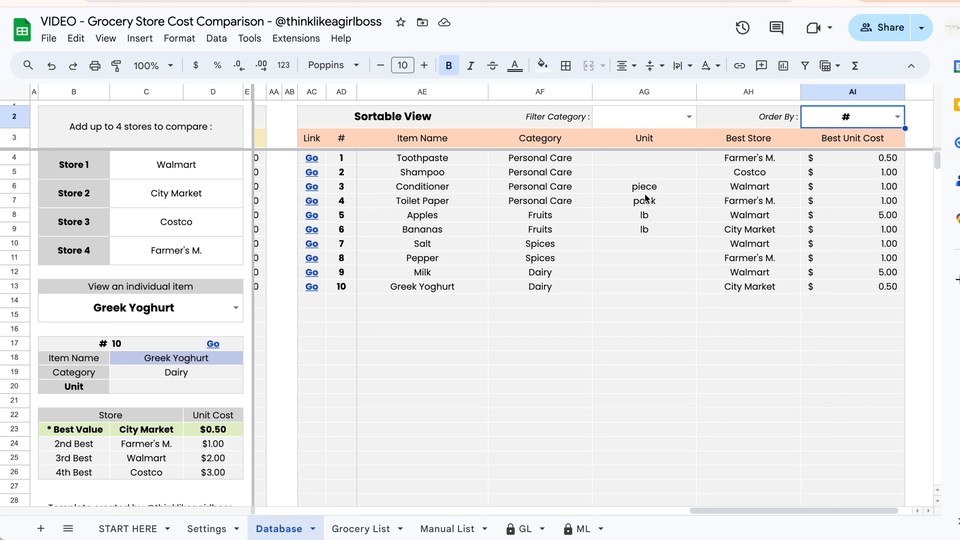
- Examine the best stores and best unit costs in the Best Value section against those in the Sortable View
{"action": "left_click", "coordinate": [765, 244]}
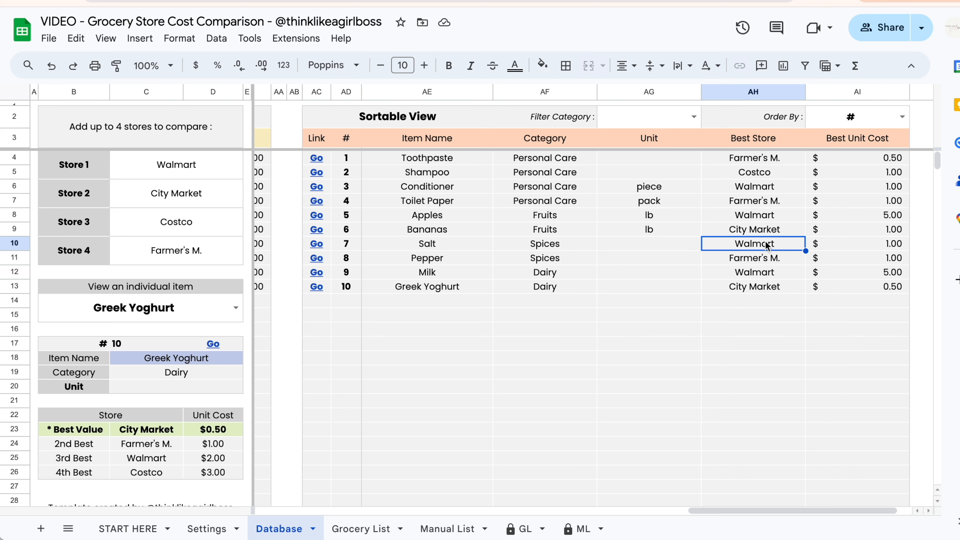
{"action": "scroll", "coordinate": [765, 241], "scroll_direction": "left", "scroll_amount": 10}
{"action": "left_click_drag", "start_coordinate": [530, 117], "coordinate": [567, 343]}
{"action": "left_click", "coordinate": [573, 326]}
{"action": "left_click_drag", "start_coordinate": [567, 127], "coordinate": [567, 276]}
{"action": "scroll", "coordinate": [567, 276], "scroll_direction": "right", "scroll_amount": 10}
{"action": "scroll", "coordinate": [567, 276], "scroll_direction": "right", "scroll_amount": 5}
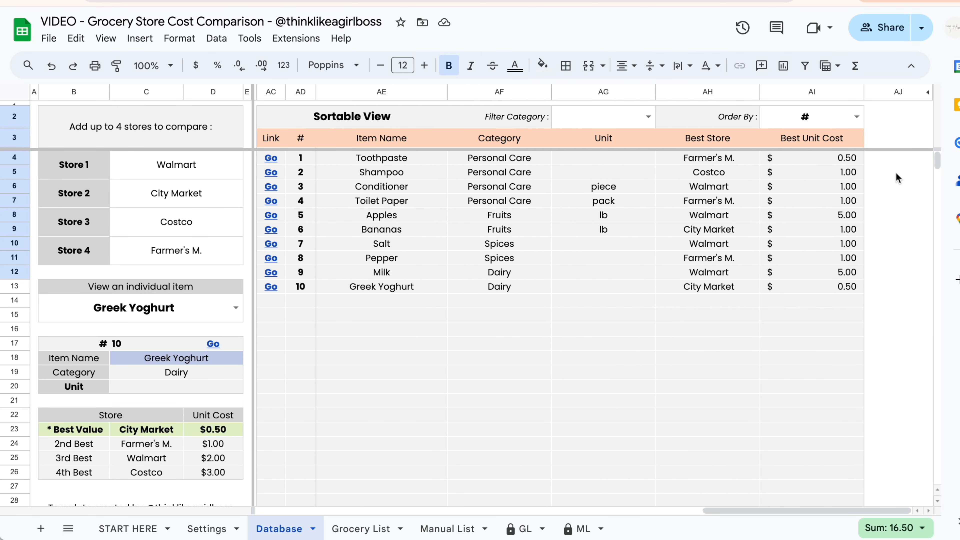
- Order the Sortable View by Best Unit Cost
{"action": "left_click", "coordinate": [809, 118]}
{"action": "left_click", "coordinate": [856, 118]}
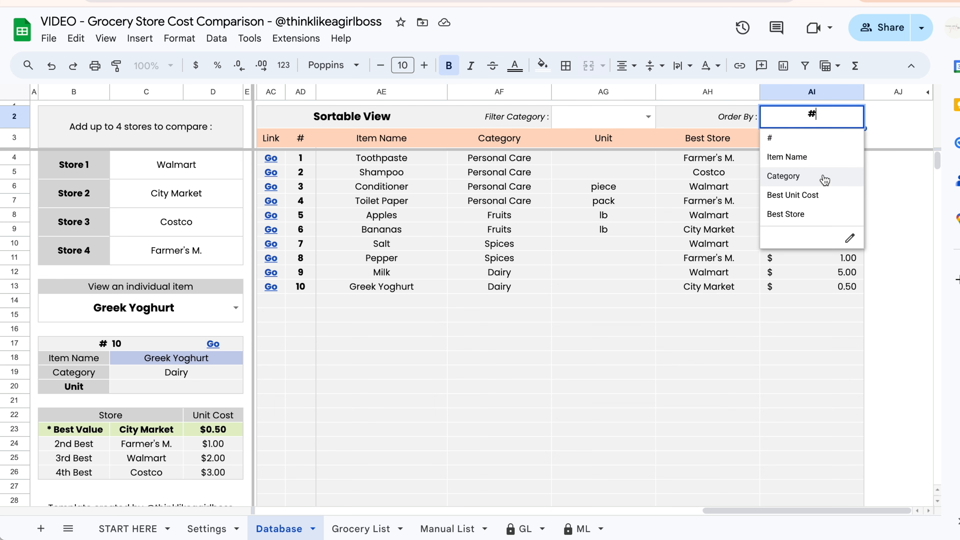
{"action": "left_click", "coordinate": [818, 193]}
{"action": "left_click", "coordinate": [796, 349]}
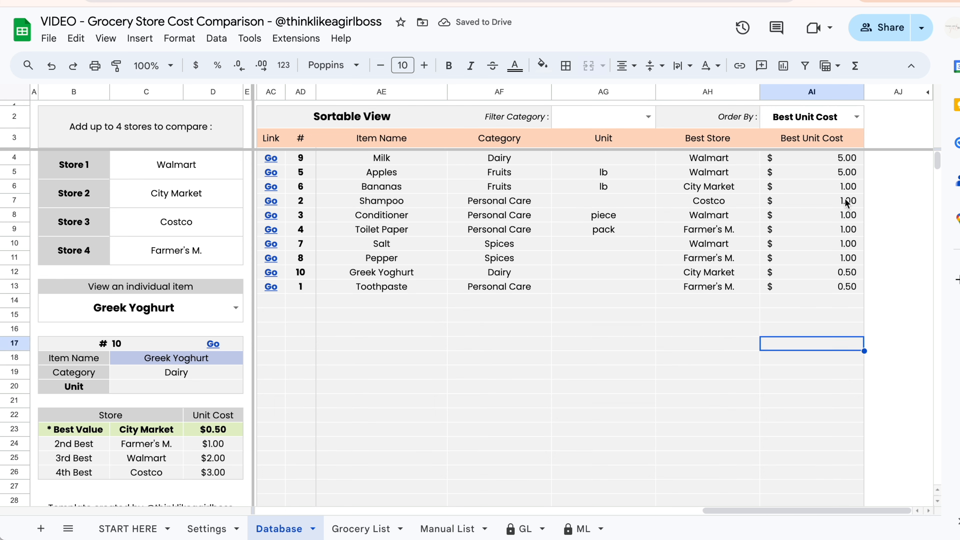
- Limit the list ordered by Best Unit Cost to Personal Care items and remove that category filter again
{"action": "scroll", "coordinate": [854, 261], "scroll_direction": "left", "scroll_amount": 2}
{"action": "left_click", "coordinate": [700, 118]}
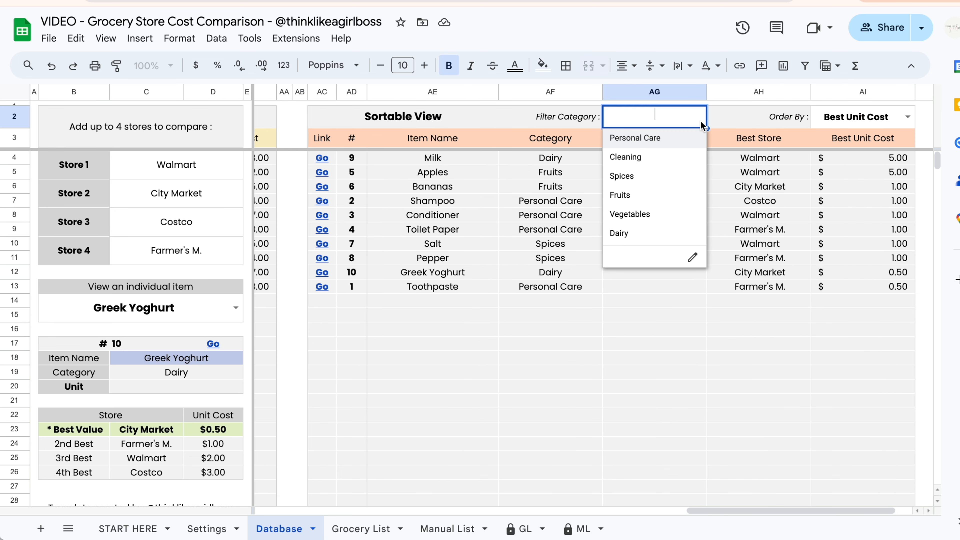
{"action": "left_click", "coordinate": [664, 137]}
{"action": "left_click", "coordinate": [636, 248]}
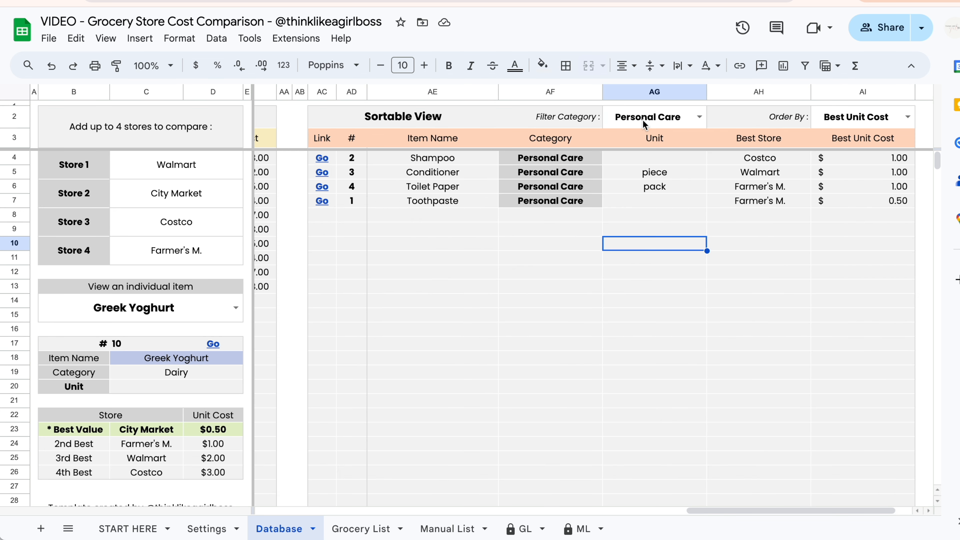
{"action": "left_click", "coordinate": [644, 122]}
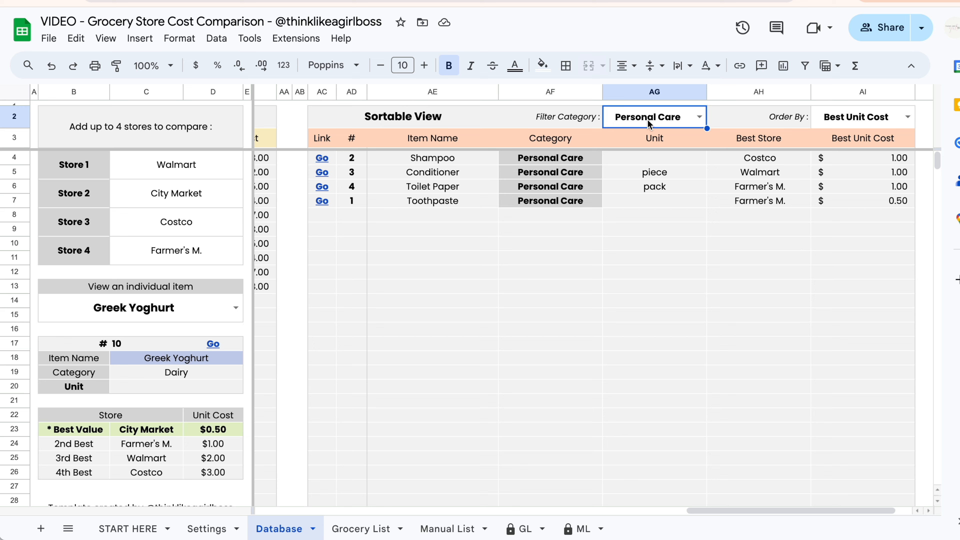
{"action": "key", "text": "Delete"}
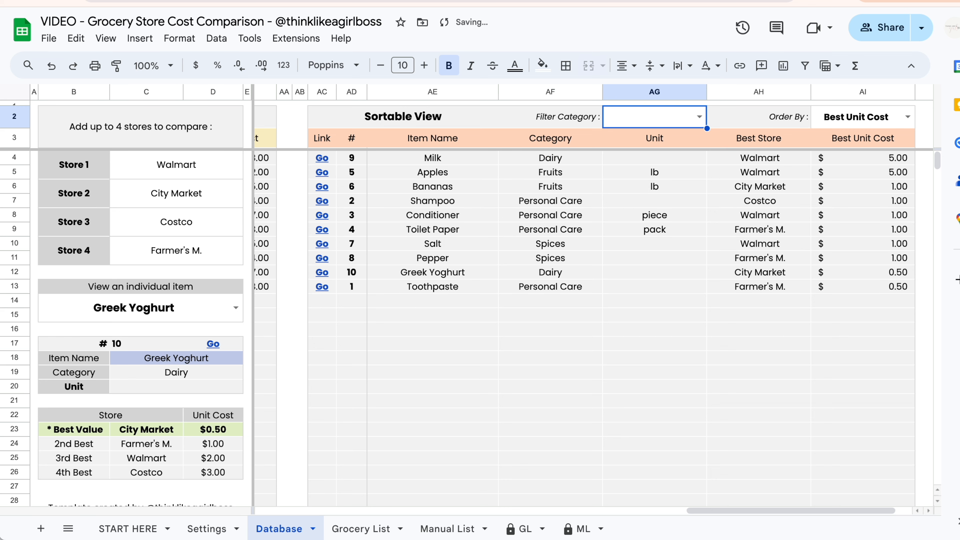
{"action": "left_click", "coordinate": [678, 272]}
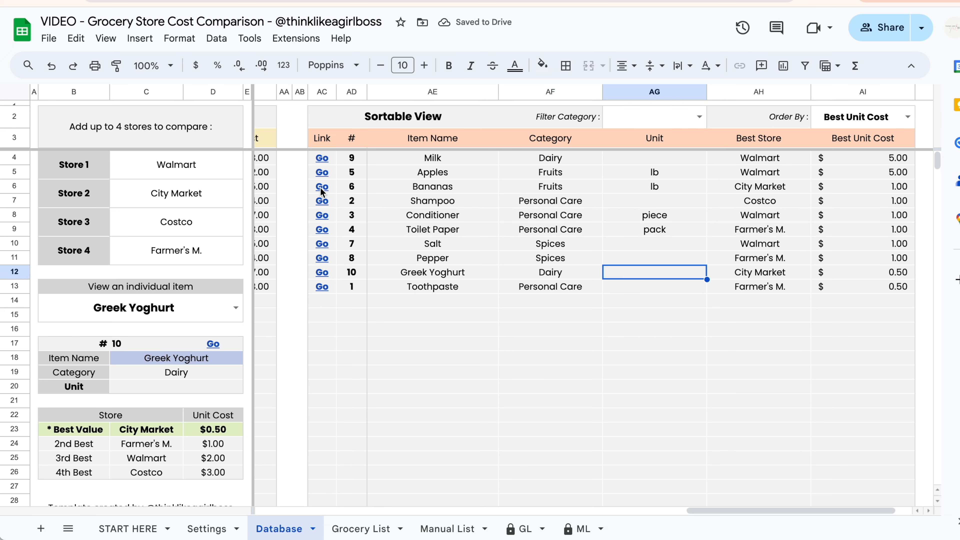
- Follow the Bananas link in the Sortable View to its entry in the Database's Basic Information
{"action": "mouse_move", "coordinate": [322, 191]}
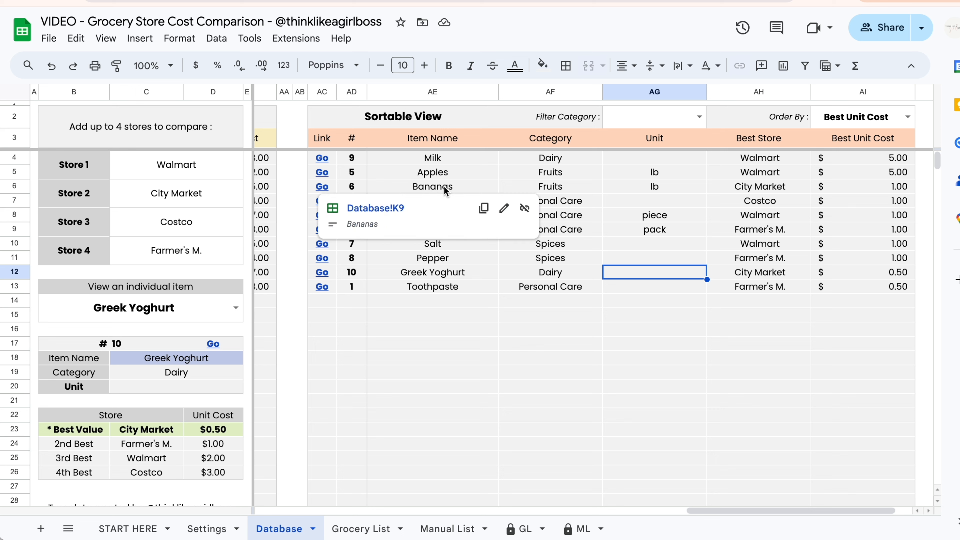
{"action": "left_click", "coordinate": [323, 187]}
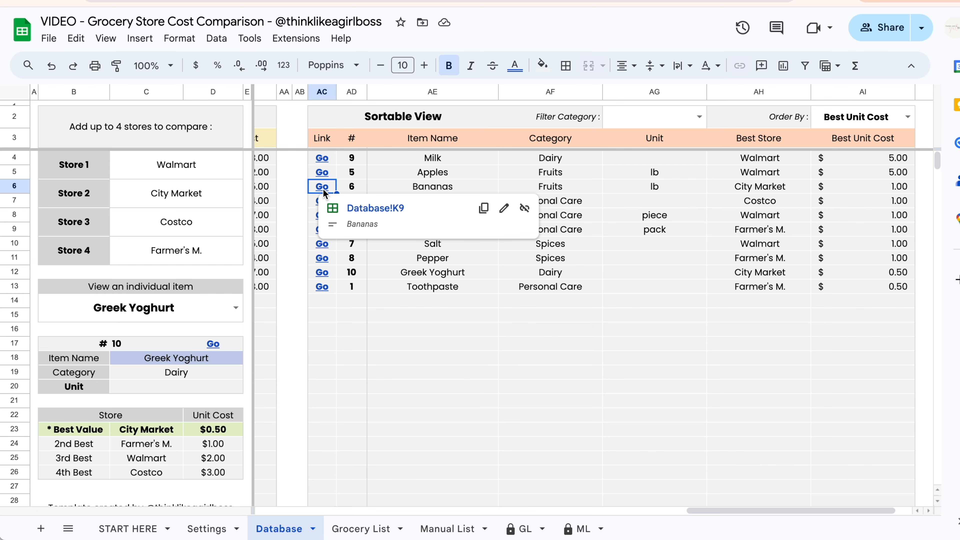
{"action": "left_click", "coordinate": [382, 214]}
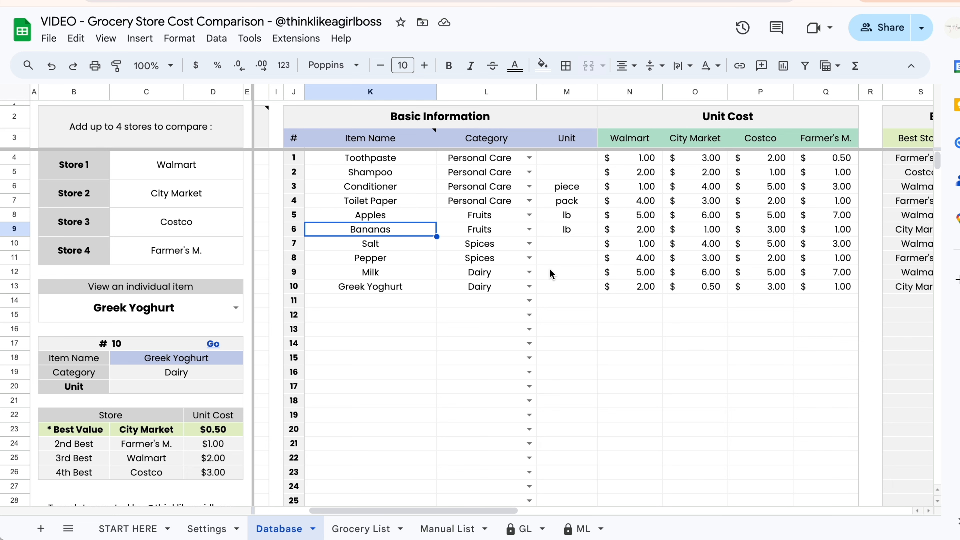
- Examine the Database's item names, assigned categories, category list, four compared stores and unit costs per store
{"action": "scroll", "coordinate": [571, 245], "scroll_direction": "left", "scroll_amount": 5}
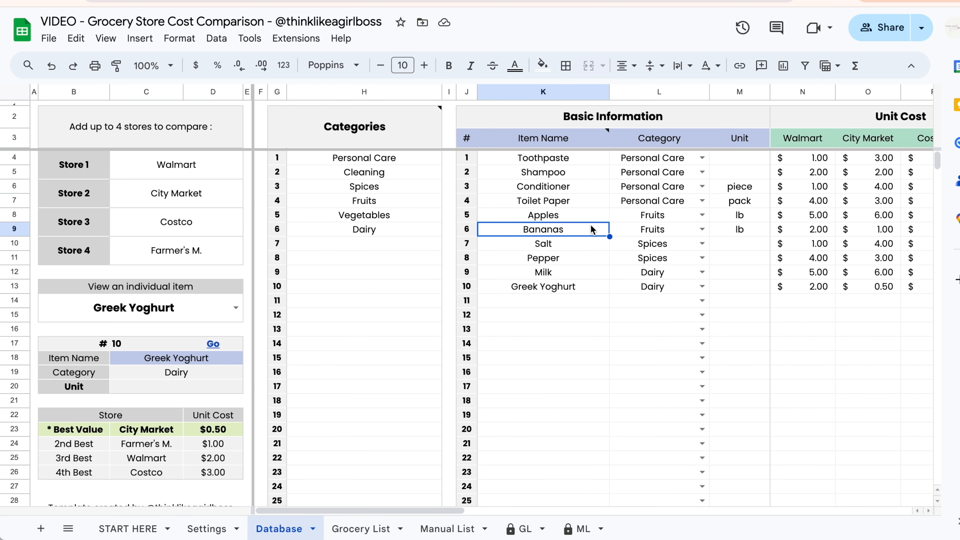
{"action": "left_click_drag", "start_coordinate": [567, 162], "coordinate": [568, 369]}
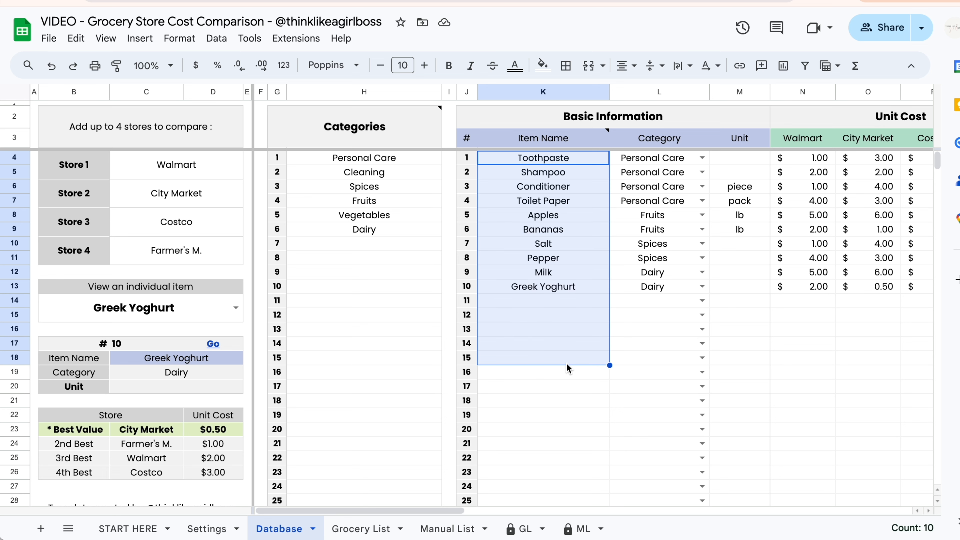
{"action": "left_click_drag", "start_coordinate": [633, 163], "coordinate": [654, 330]}
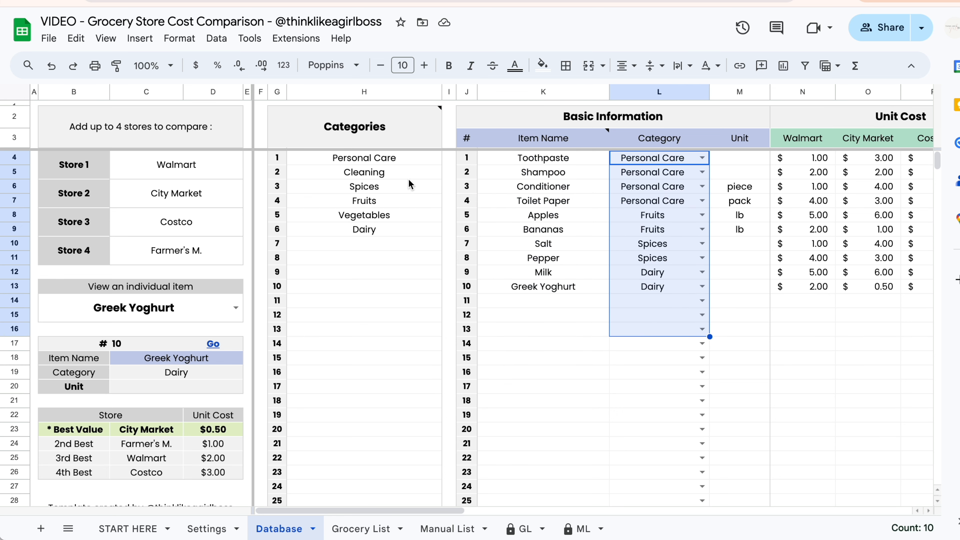
{"action": "left_click_drag", "start_coordinate": [395, 157], "coordinate": [377, 363]}
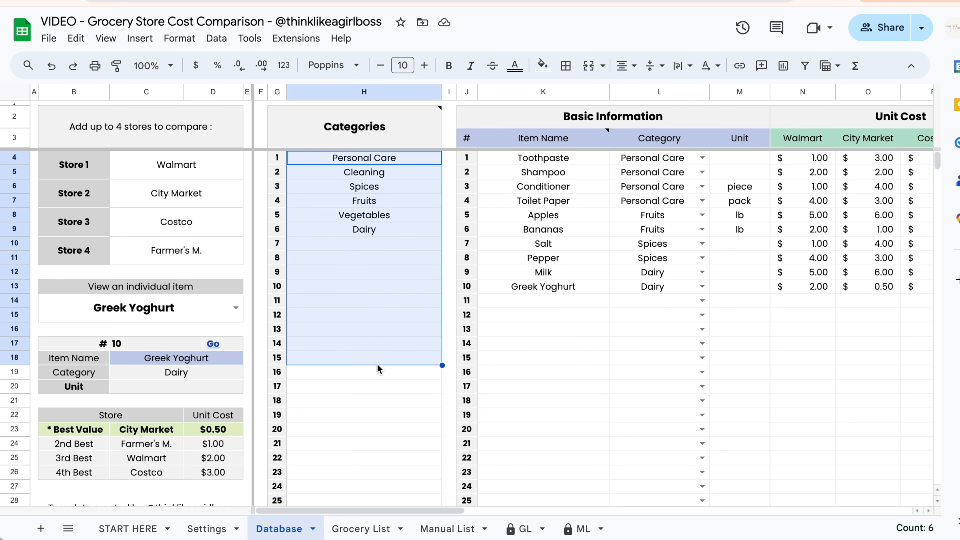
{"action": "left_click_drag", "start_coordinate": [208, 157], "coordinate": [216, 248]}
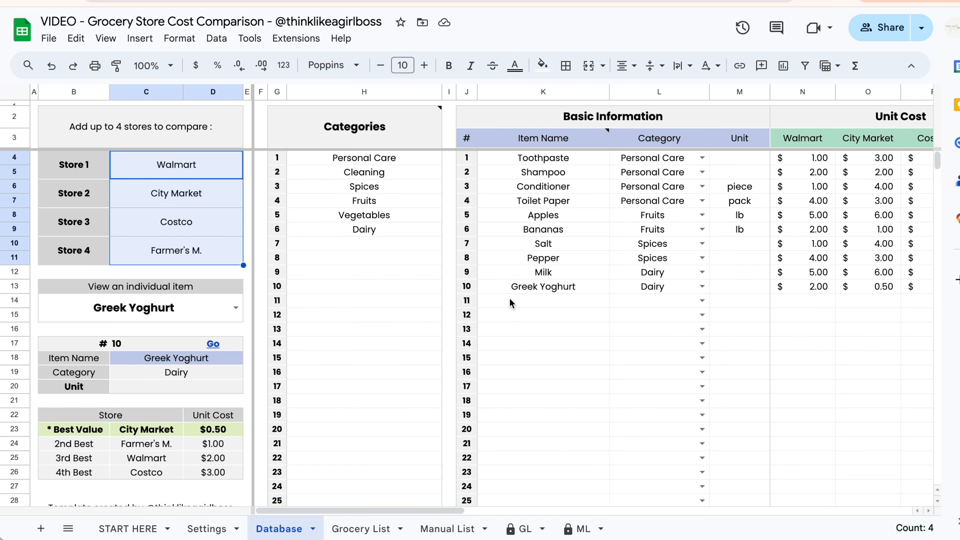
{"action": "scroll", "coordinate": [509, 298], "scroll_direction": "right", "scroll_amount": 4}
{"action": "left_click_drag", "start_coordinate": [680, 160], "coordinate": [860, 293]}
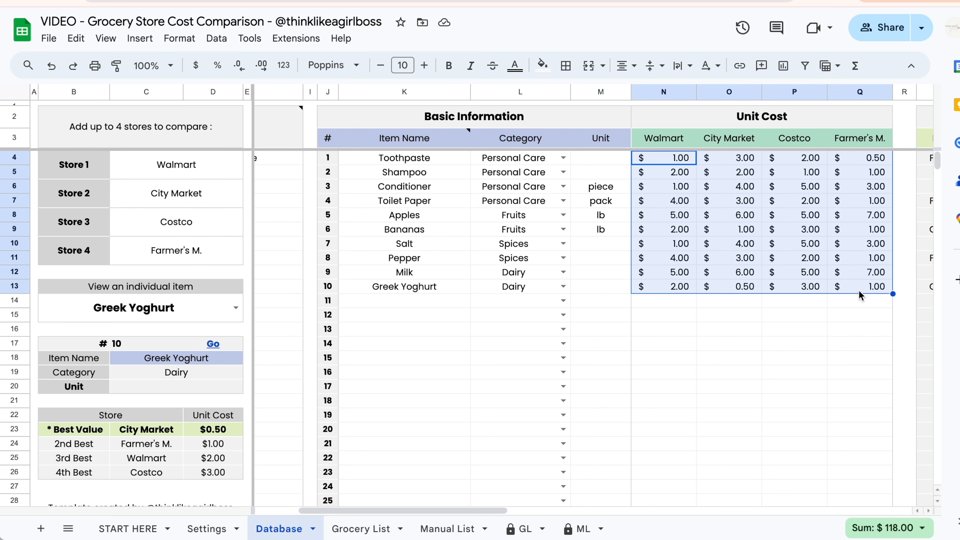
{"action": "left_click", "coordinate": [852, 314]}
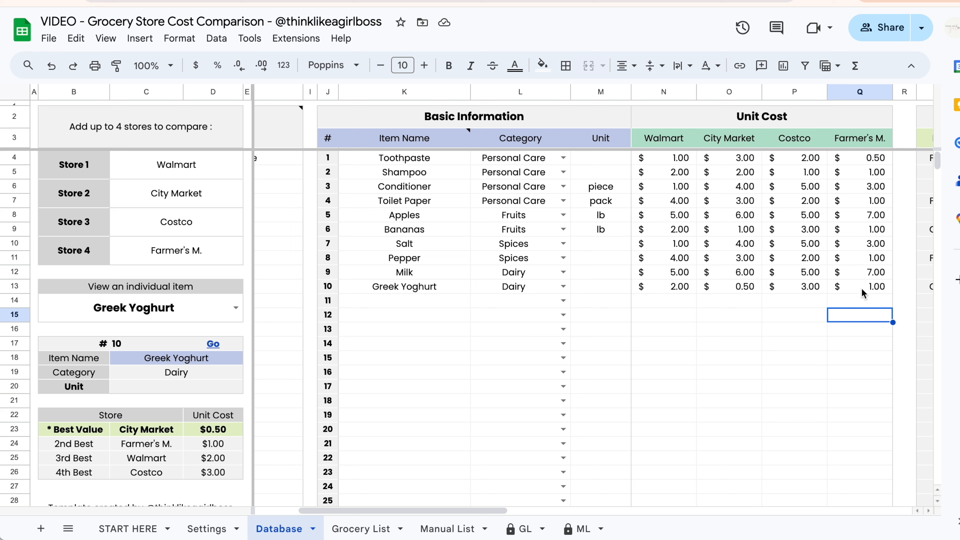
- Clear Greek Yoghurt's unit costs for Costco, Farmer's M. and City Market, and re-enter its Walmart unit cost as 2
{"action": "left_click_drag", "start_coordinate": [863, 289], "coordinate": [812, 287]}
{"action": "key", "text": "Delete"}
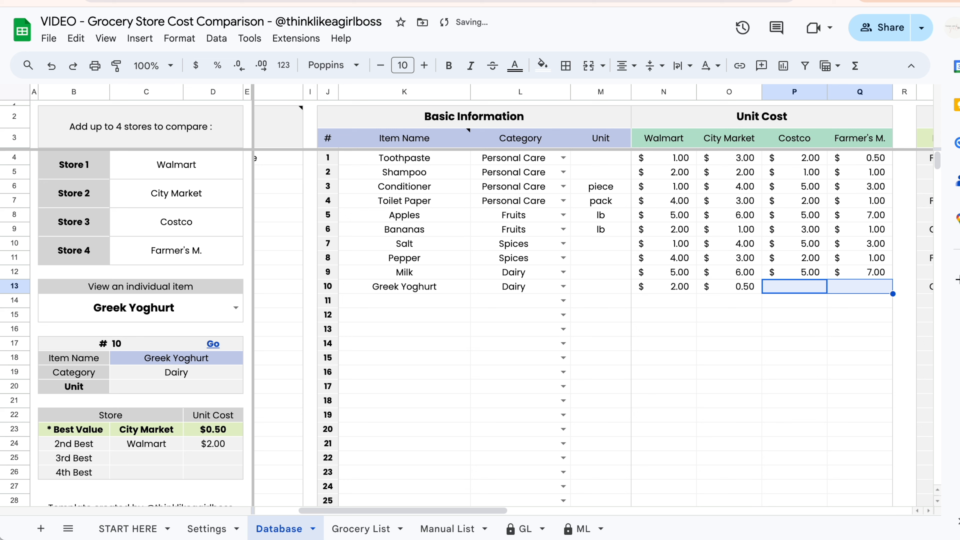
{"action": "left_click", "coordinate": [719, 292]}
{"action": "key", "text": "Delete"}
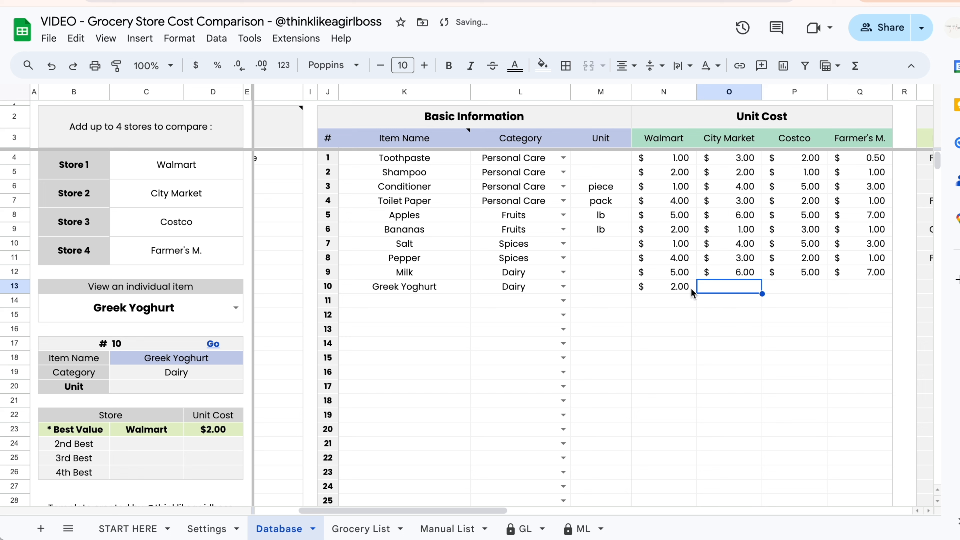
{"action": "left_click", "coordinate": [693, 291]}
{"action": "key", "text": "Delete"}
{"action": "type", "text": "2"}
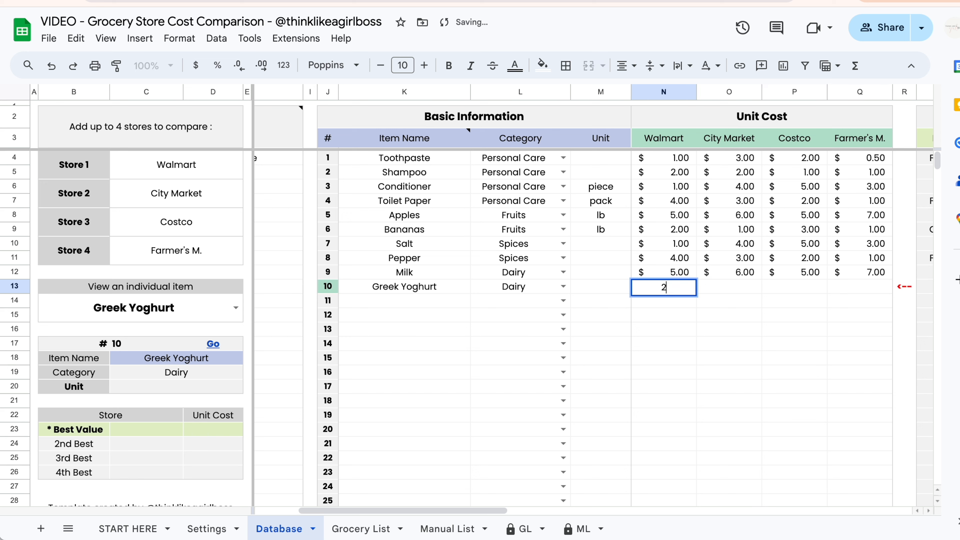
{"action": "key", "text": "Return"}
{"action": "left_click", "coordinate": [758, 356]}
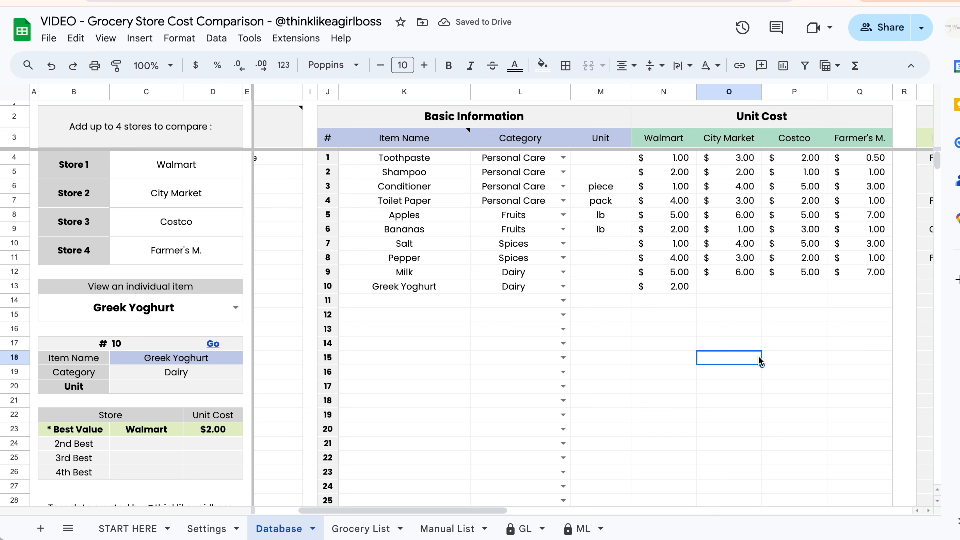
- Open the Grocery List sheet and examine its Item Name and QTY entry columns
{"action": "scroll", "coordinate": [758, 356], "scroll_direction": "left", "scroll_amount": 3}
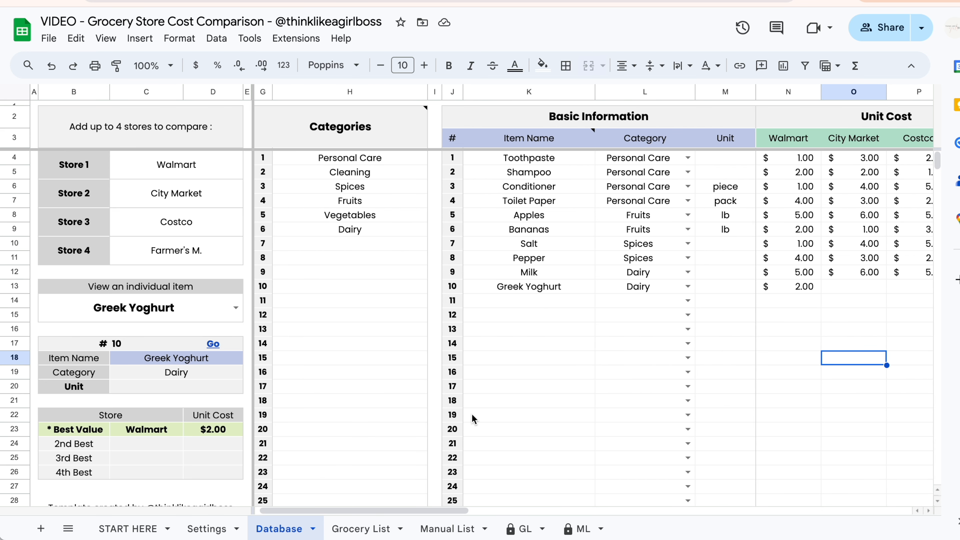
{"action": "scroll", "coordinate": [471, 414], "scroll_direction": "left", "scroll_amount": 1}
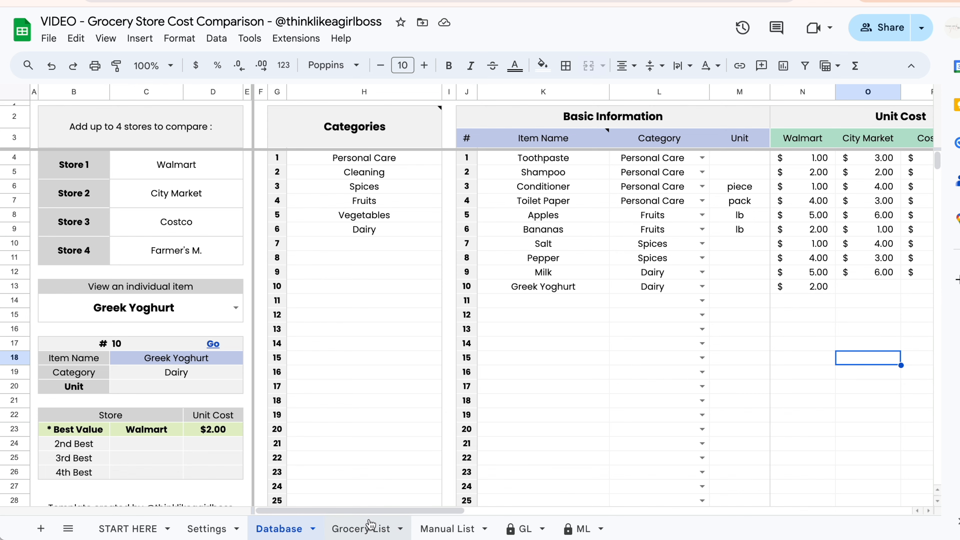
{"action": "left_click", "coordinate": [370, 528]}
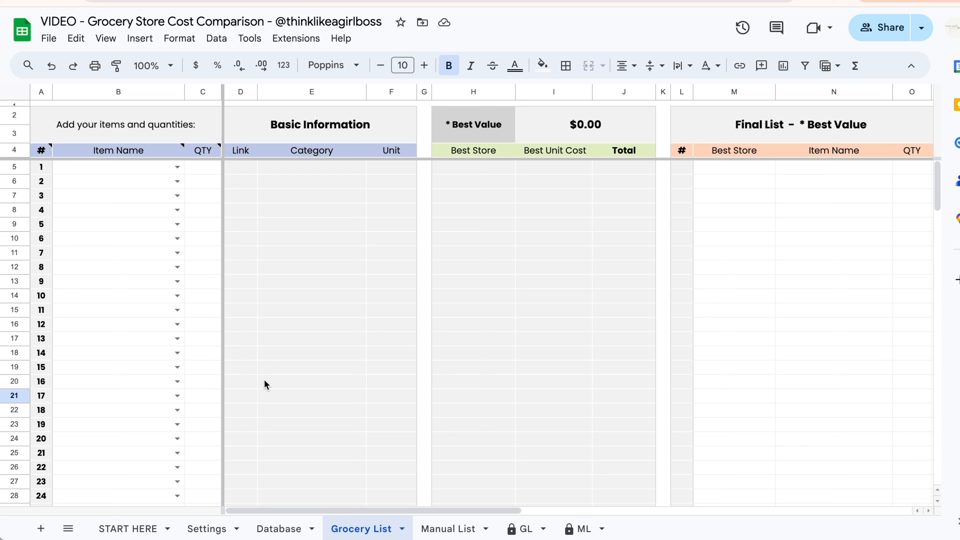
{"action": "left_click", "coordinate": [149, 270]}
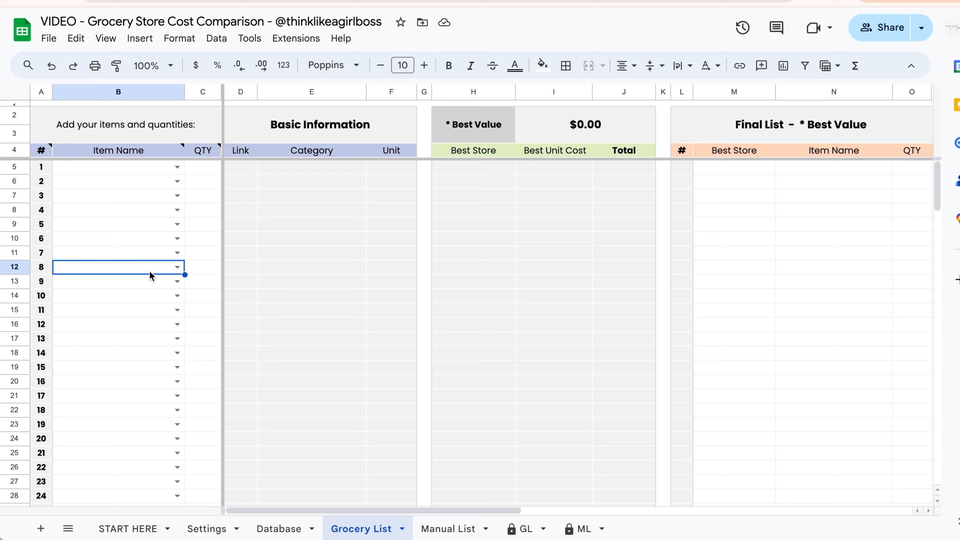
{"action": "left_click", "coordinate": [147, 171]}
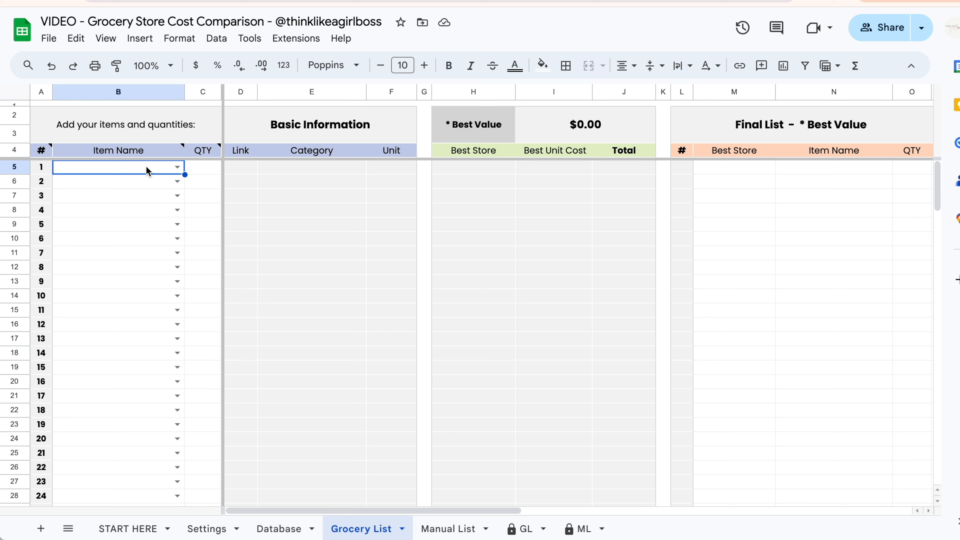
{"action": "left_click", "coordinate": [204, 173]}
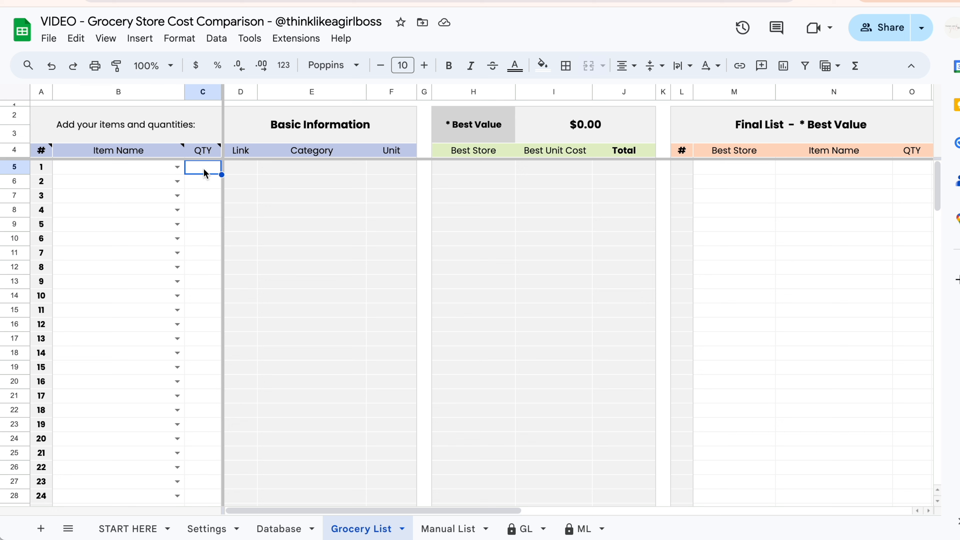
- Add Conditioner and Apples as items 1 and 2 of the Grocery List
{"action": "left_click", "coordinate": [177, 167]}
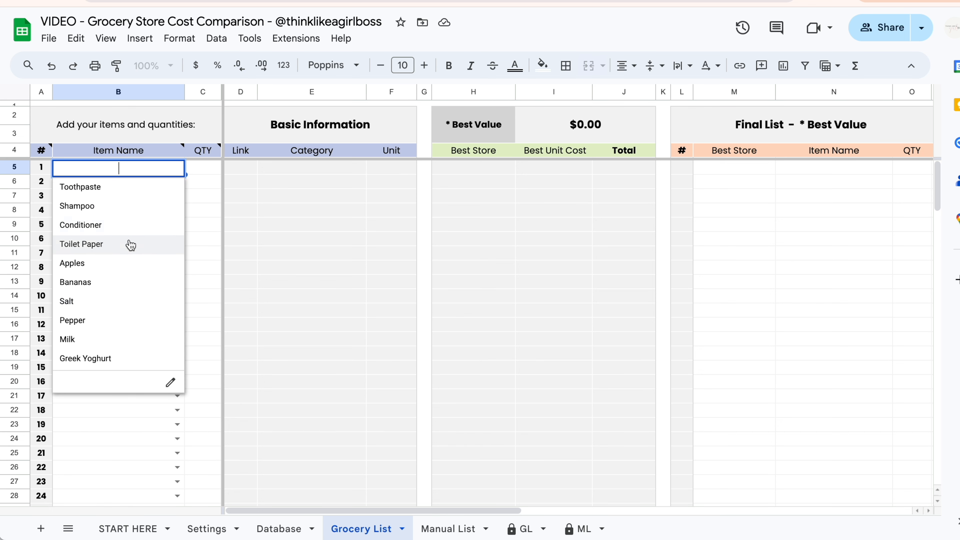
{"action": "left_click", "coordinate": [133, 224]}
{"action": "left_click", "coordinate": [144, 179]}
{"action": "type", "text": "appl"}
{"action": "key", "text": "Return"}
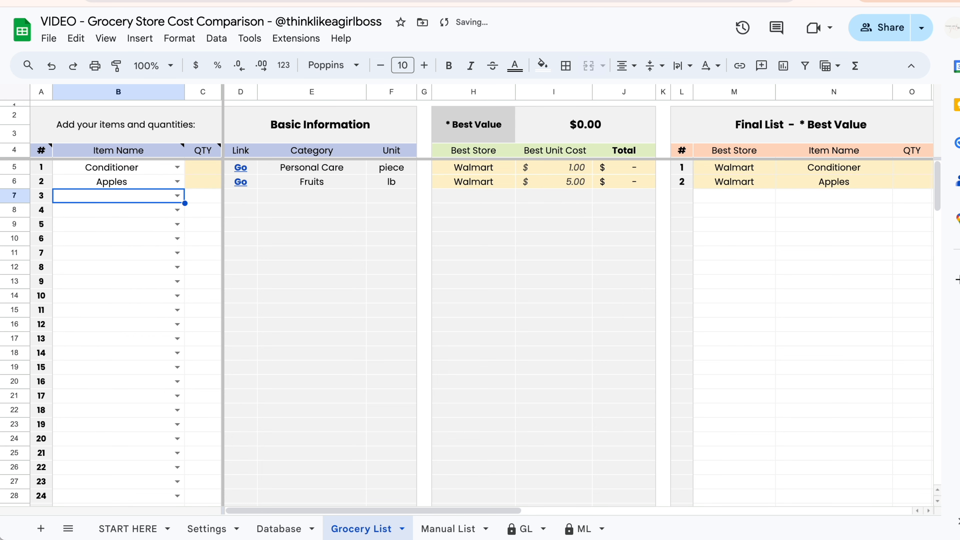
- Compare the item choices offered for row 3 of the Grocery List with the items in the Database sheet
{"action": "left_click", "coordinate": [177, 195]}
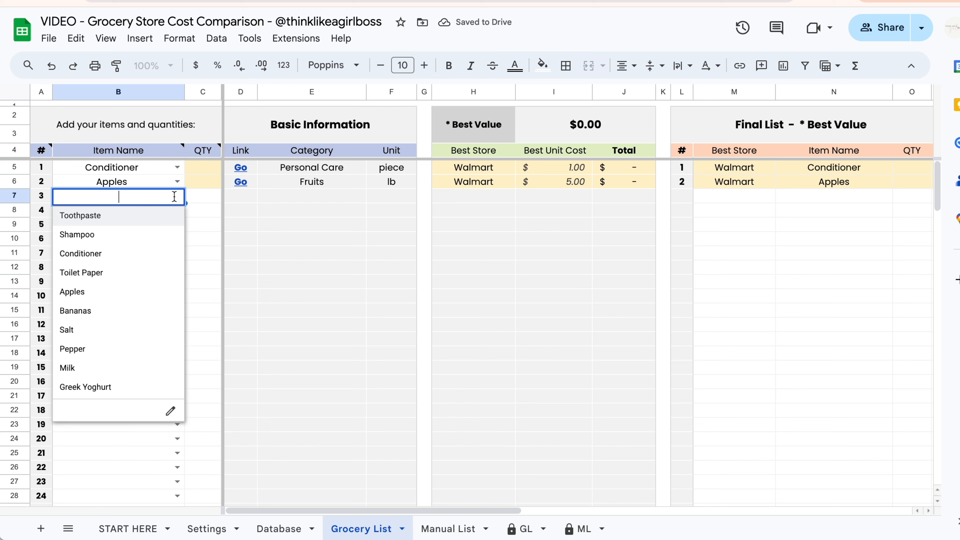
{"action": "left_click", "coordinate": [203, 281]}
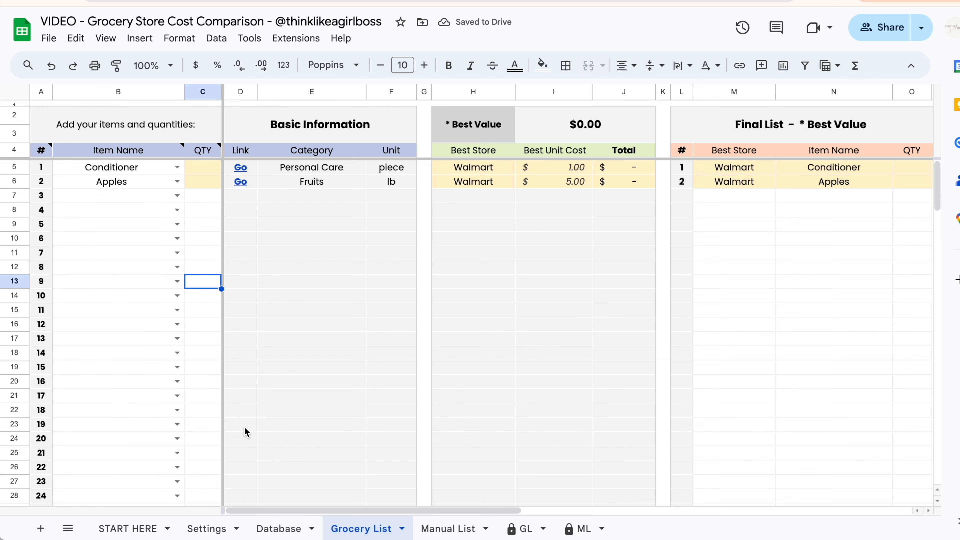
{"action": "left_click", "coordinate": [271, 529]}
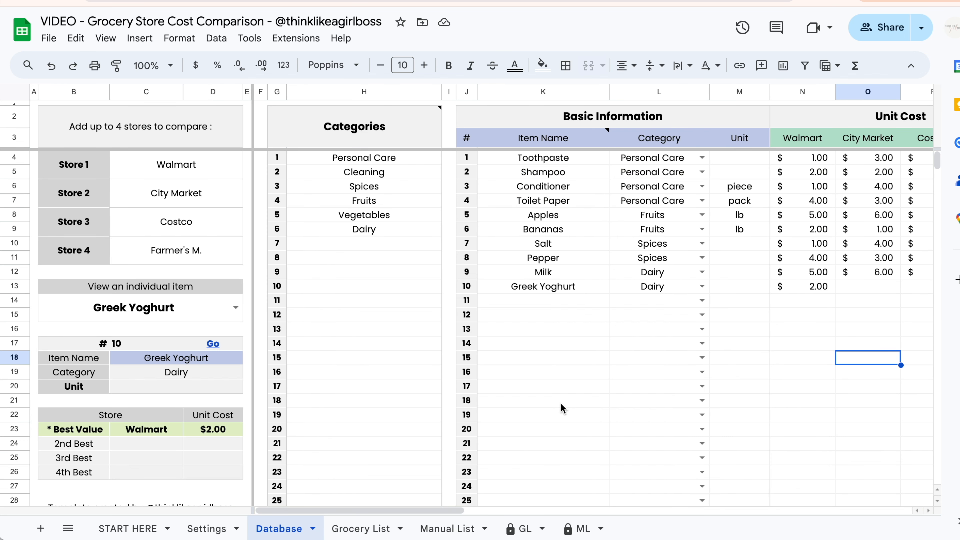
{"action": "left_click", "coordinate": [373, 526]}
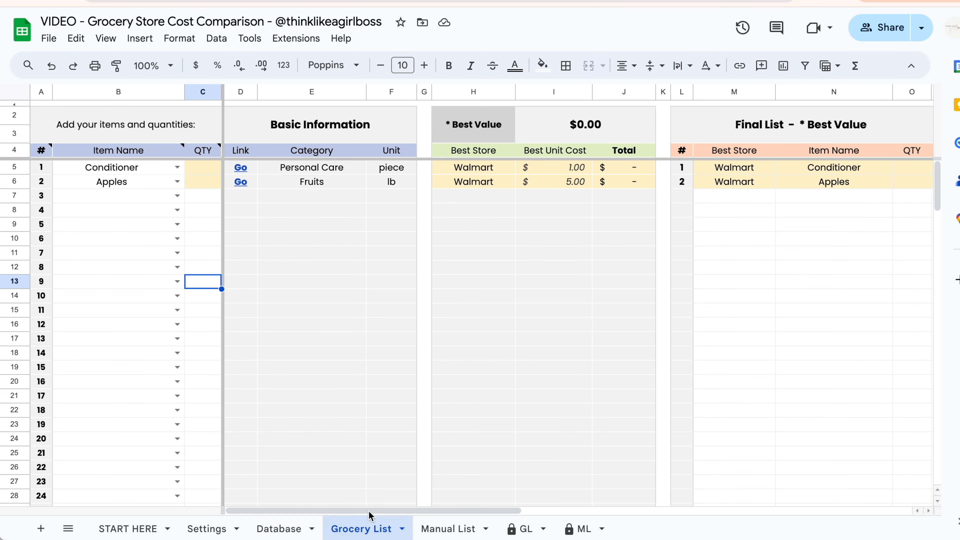
- Add Toilet Paper, Bananas, Salt, Pepper and Milk as items 3 to 7 of the Grocery List
{"action": "left_click", "coordinate": [184, 195]}
{"action": "left_click", "coordinate": [137, 270]}
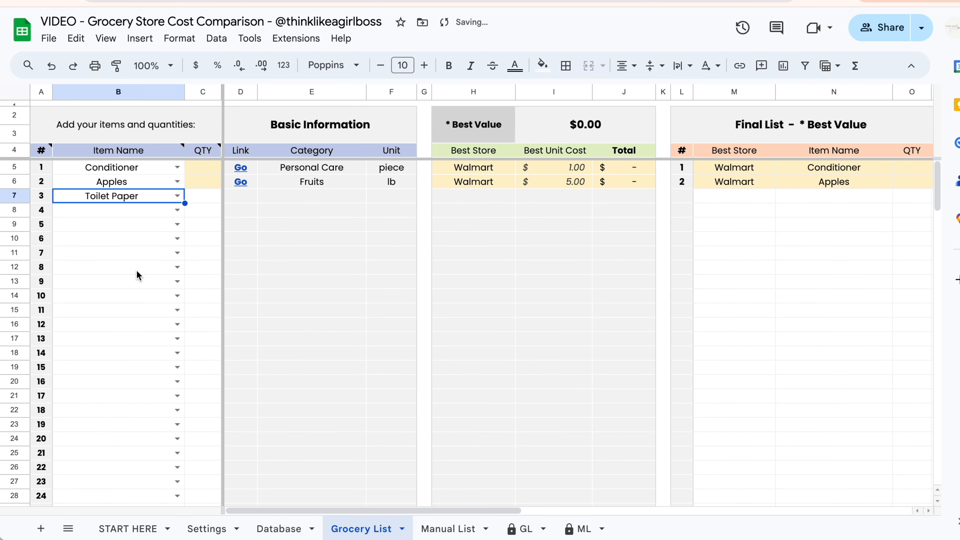
{"action": "left_click", "coordinate": [177, 211]}
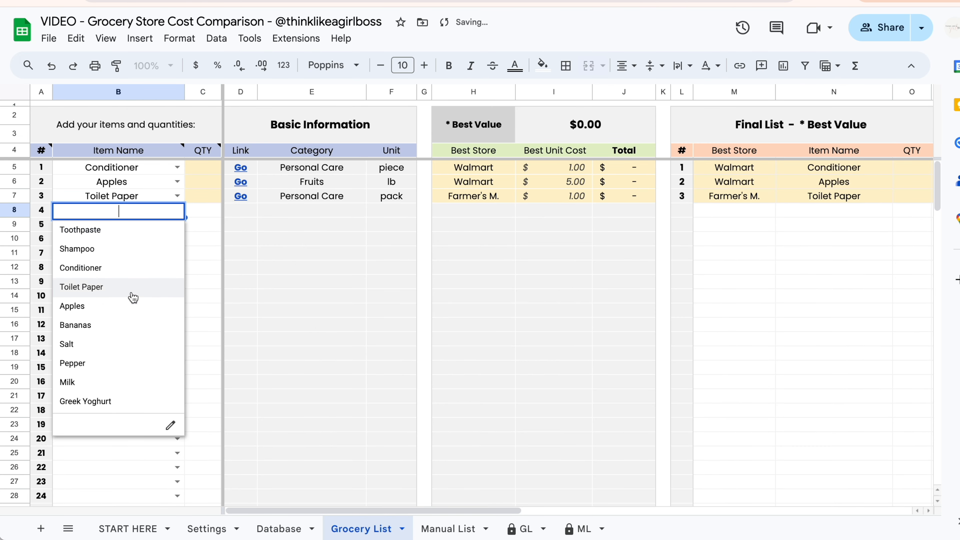
{"action": "left_click", "coordinate": [121, 326]}
{"action": "left_click", "coordinate": [177, 224]}
{"action": "left_click", "coordinate": [114, 357]}
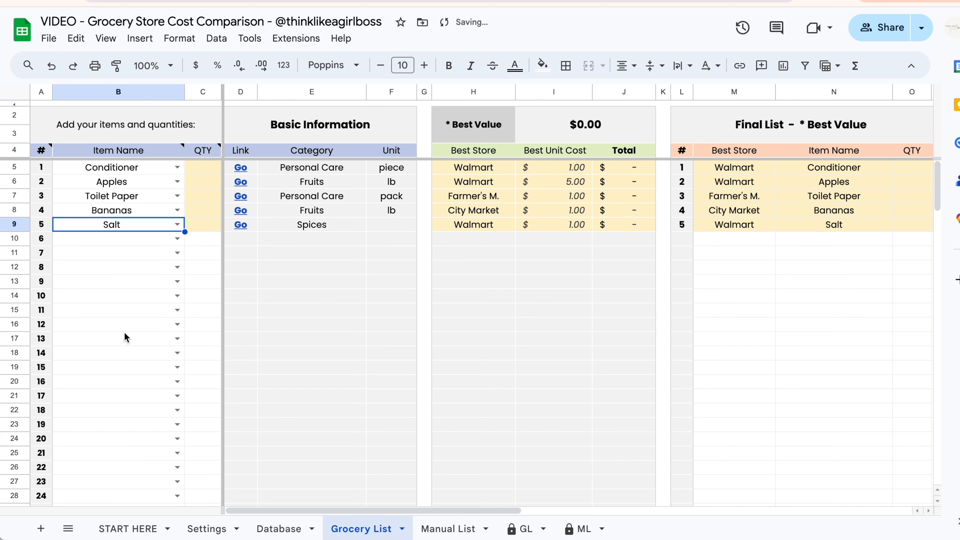
{"action": "left_click", "coordinate": [178, 239]}
{"action": "left_click", "coordinate": [99, 394]}
{"action": "left_click", "coordinate": [177, 253]}
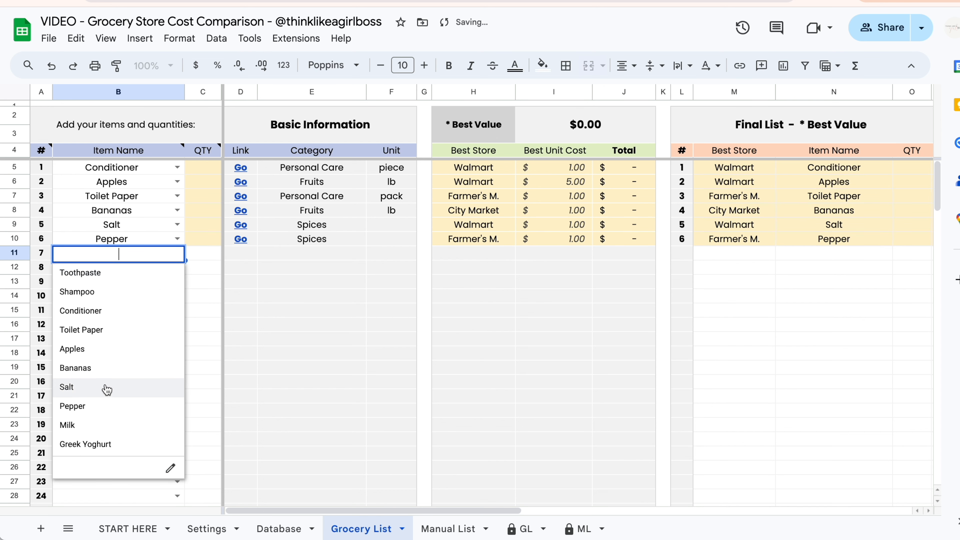
{"action": "left_click", "coordinate": [107, 425]}
- Enter quantities of 1 for Conditioner, 1 for Apples, 2 for Toilet Paper, 1 for Bananas, 3 for Salt and 0.5 for Pepper
{"action": "left_click", "coordinate": [209, 166]}
{"action": "type", "text": "1"}
{"action": "key", "text": "Return"}
{"action": "type", "text": "1"}
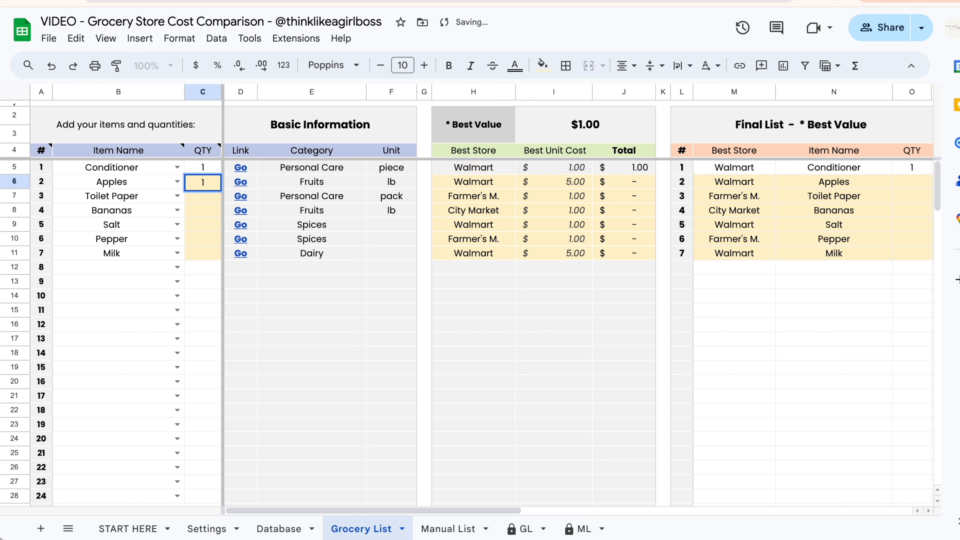
{"action": "key", "text": "Return"}
{"action": "type", "text": "2"}
{"action": "key", "text": "Return"}
{"action": "type", "text": "1"}
{"action": "key", "text": "Return"}
{"action": "type", "text": "3"}
{"action": "key", "text": "Return"}
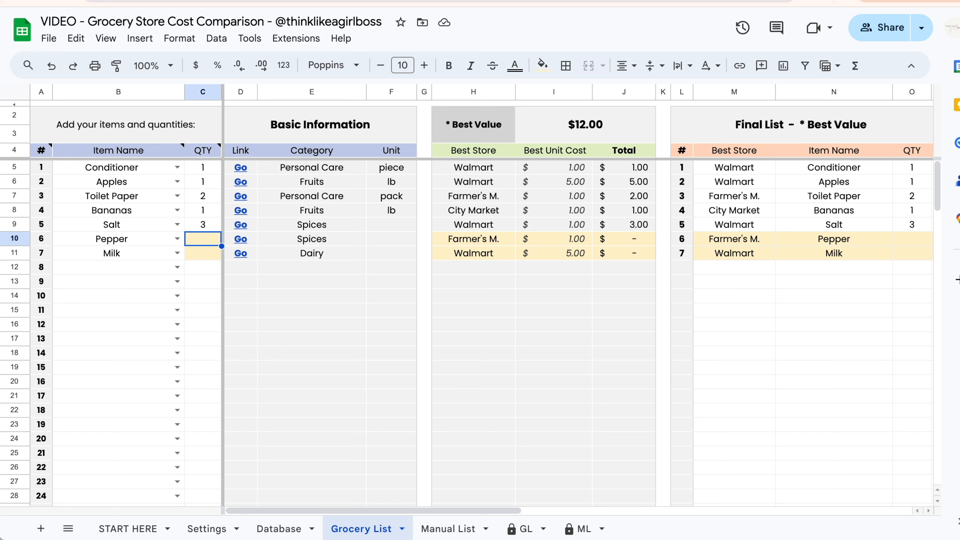
{"action": "type", "text": "0.5"}
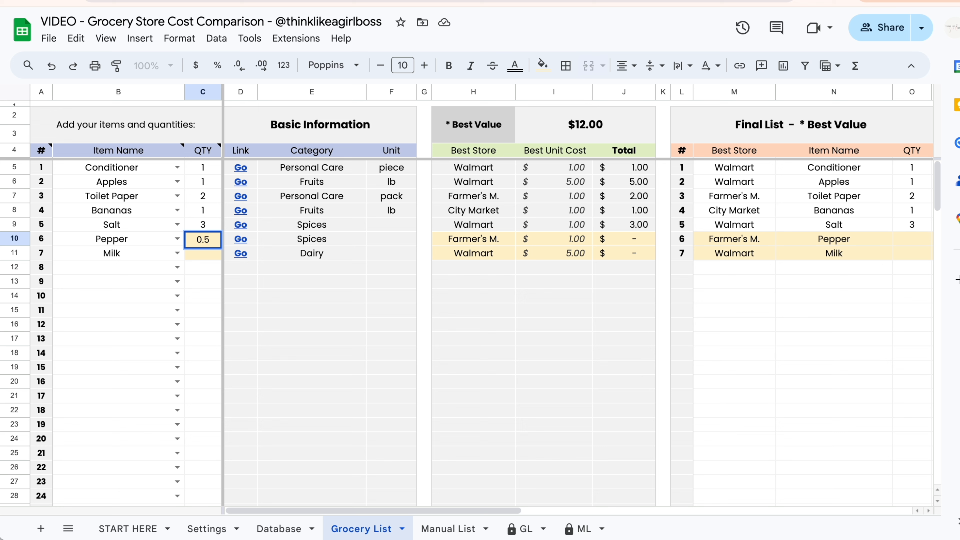
{"action": "key", "text": "Return"}
- Try entering Pepper's quantity as the fraction 1/2
{"action": "key", "text": "Up"}
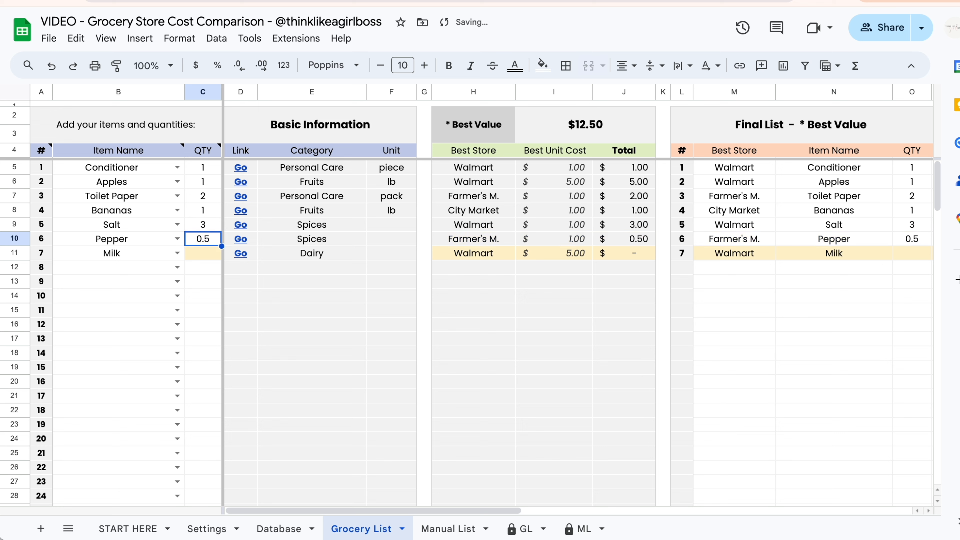
{"action": "type", "text": "1/2"}
{"action": "key", "text": "Return"}
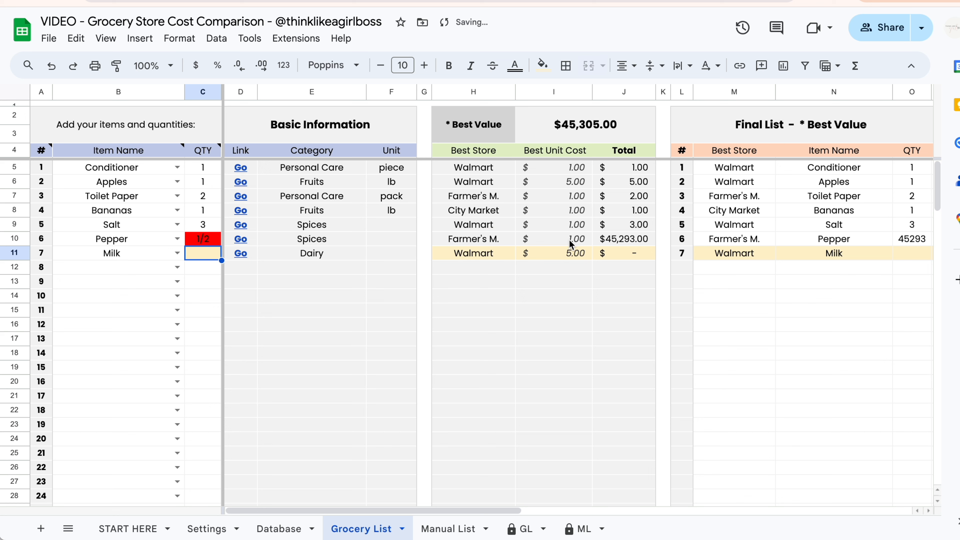
- Replace Pepper's quantity with 1 and set Milk's quantity to 1 in the Grocery List
{"action": "key", "text": "Up"}
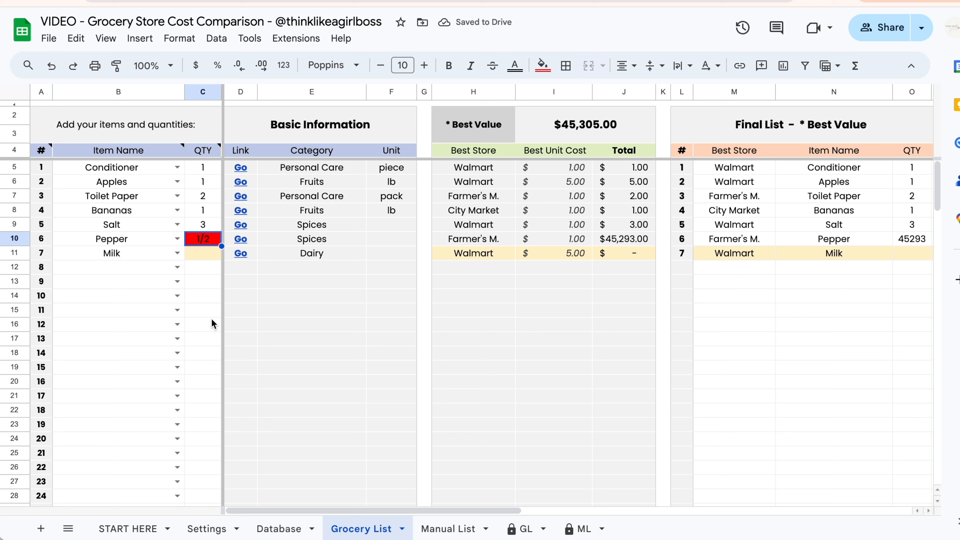
{"action": "type", "text": "0.5"}
{"action": "key", "text": "Return"}
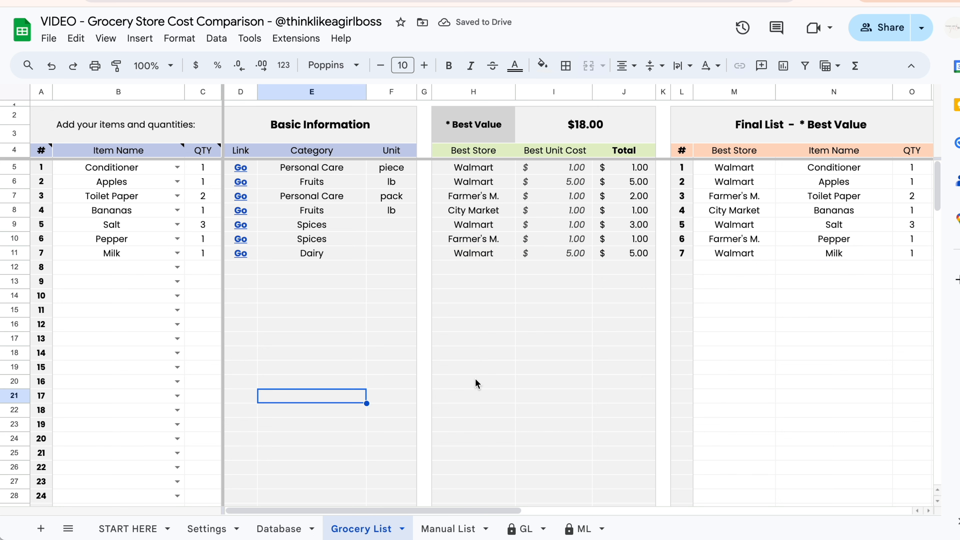
- Add Greek Yoghurt as item 8 of the Grocery List with a quantity of 1
{"action": "left_click", "coordinate": [177, 267]}
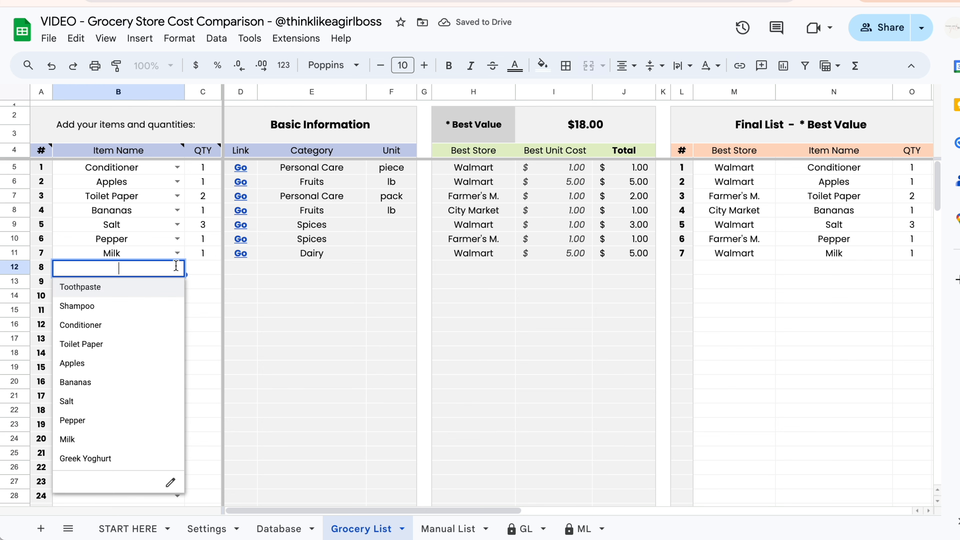
{"action": "left_click", "coordinate": [99, 458]}
{"action": "left_click", "coordinate": [213, 269]}
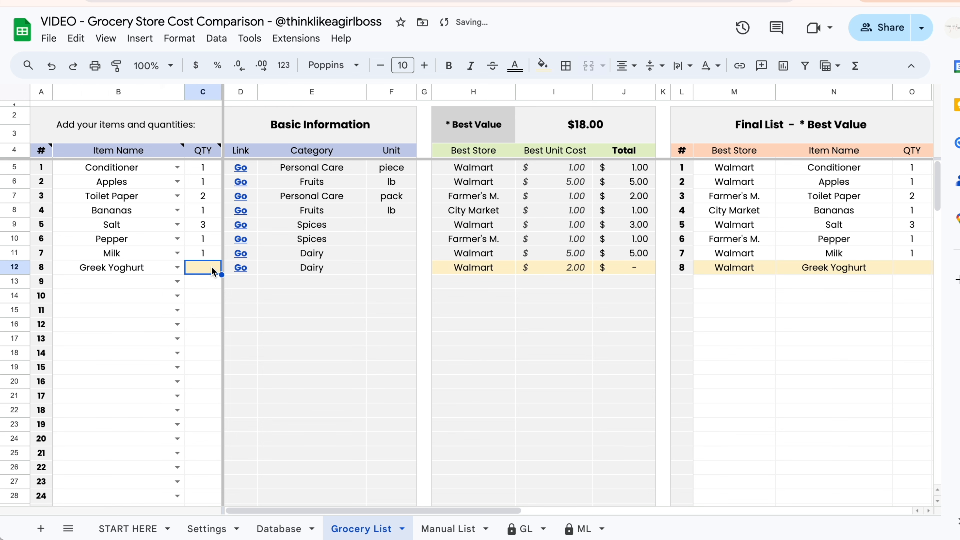
{"action": "type", "text": "1"}
{"action": "key", "text": "Return"}
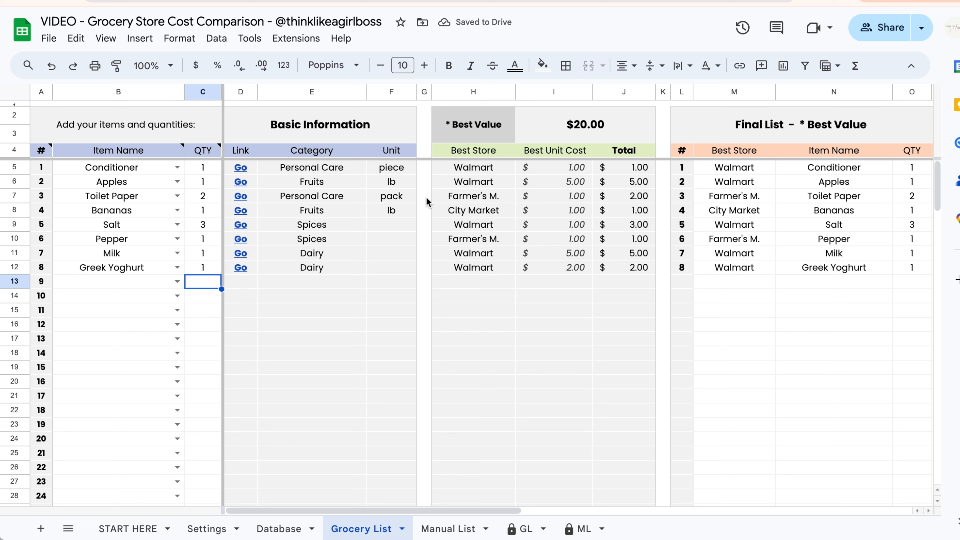
- Preview Salt's link to the Database, then examine the Best Value store and unit cost columns in the Database sheet
{"action": "left_click", "coordinate": [251, 227]}
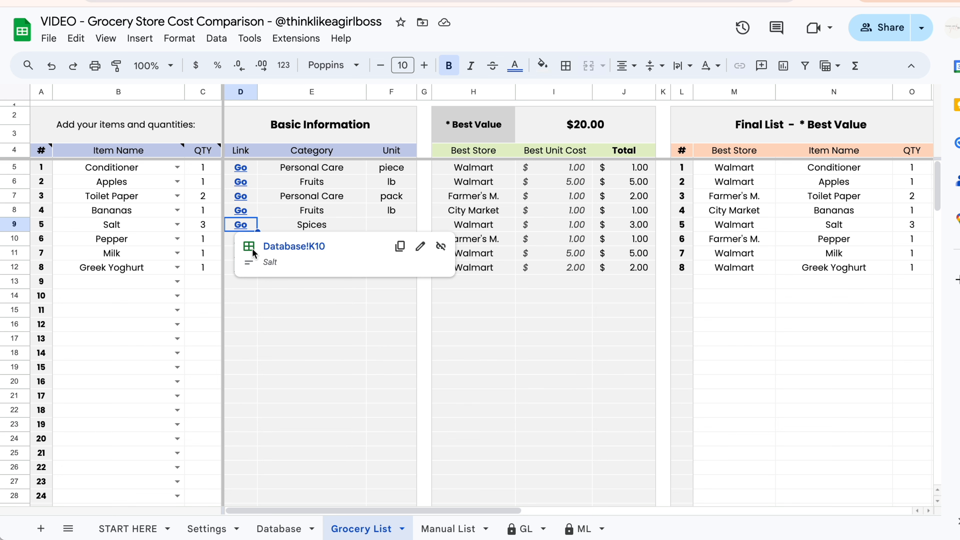
{"action": "left_click", "coordinate": [278, 202]}
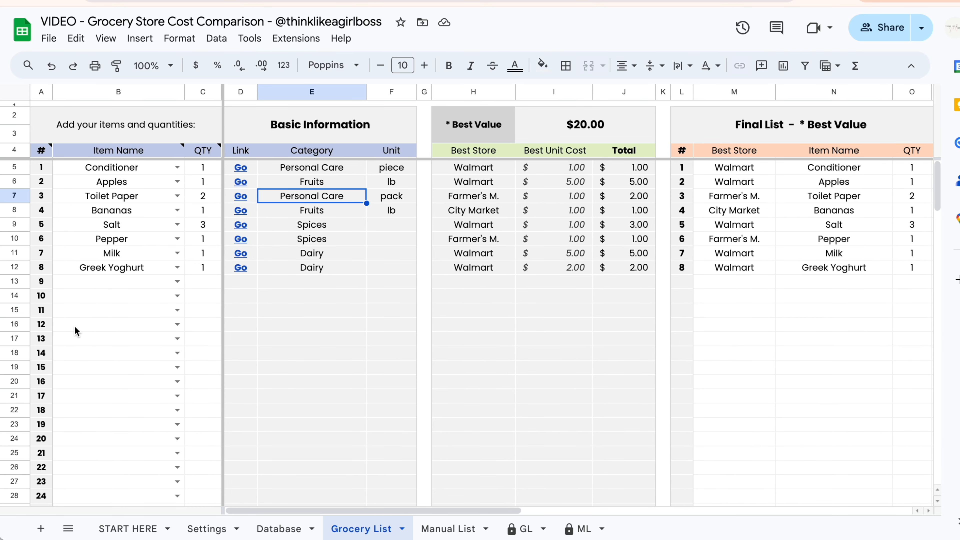
{"action": "left_click", "coordinate": [270, 528]}
{"action": "scroll", "coordinate": [445, 386], "scroll_direction": "right", "scroll_amount": 3}
{"action": "scroll", "coordinate": [445, 386], "scroll_direction": "right", "scroll_amount": 6}
{"action": "left_click_drag", "start_coordinate": [652, 115], "coordinate": [650, 374]}
- Return to the Grocery List and examine its Best Value section and the best unit costs of the first three items
{"action": "left_click", "coordinate": [361, 528]}
{"action": "left_click", "coordinate": [512, 130]}
{"action": "left_click_drag", "start_coordinate": [513, 130], "coordinate": [632, 332]}
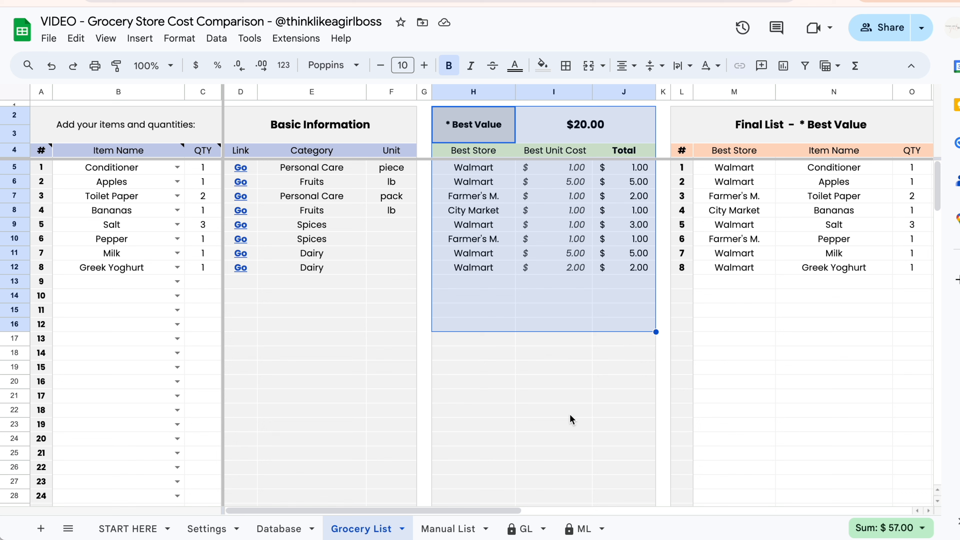
{"action": "left_click", "coordinate": [573, 412]}
{"action": "left_click", "coordinate": [576, 171]}
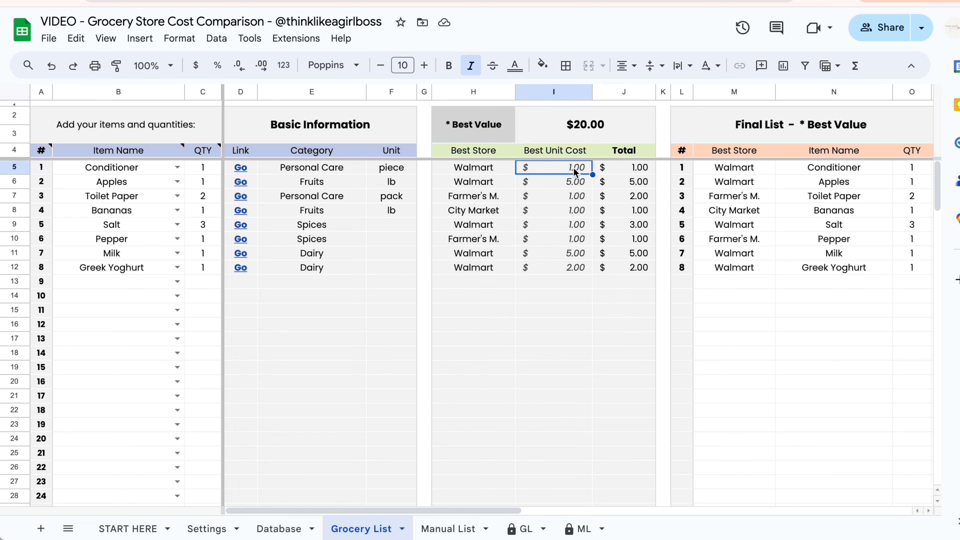
{"action": "left_click", "coordinate": [575, 185]}
{"action": "left_click", "coordinate": [574, 197]}
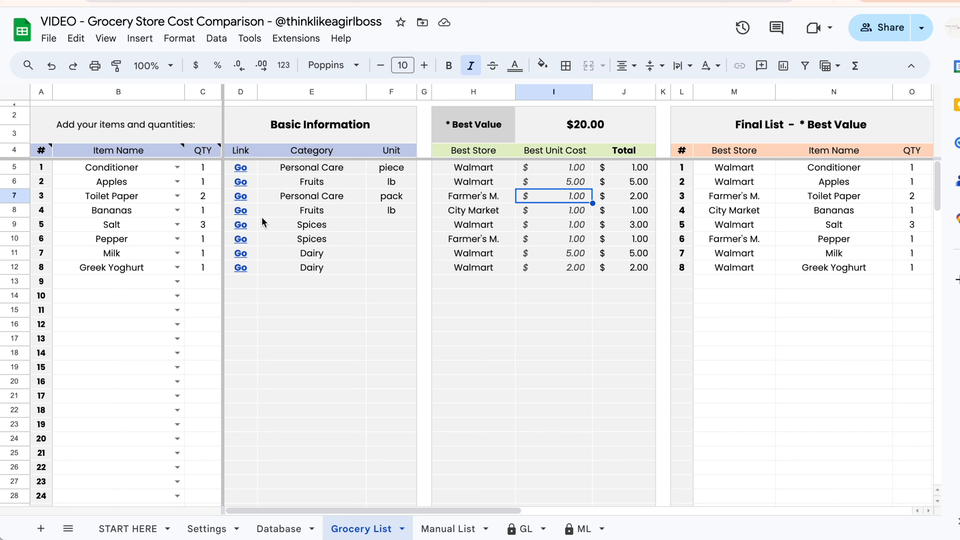
- Compare Toilet Paper's quantity, best unit cost and total, and check the item totals against the overall Best Value cost
{"action": "left_click", "coordinate": [217, 196]}
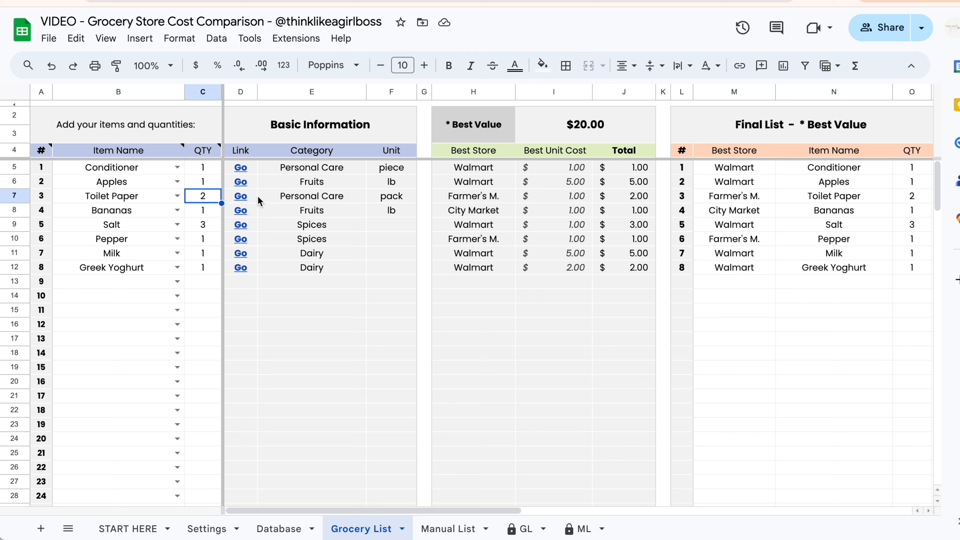
{"action": "left_click", "coordinate": [582, 197]}
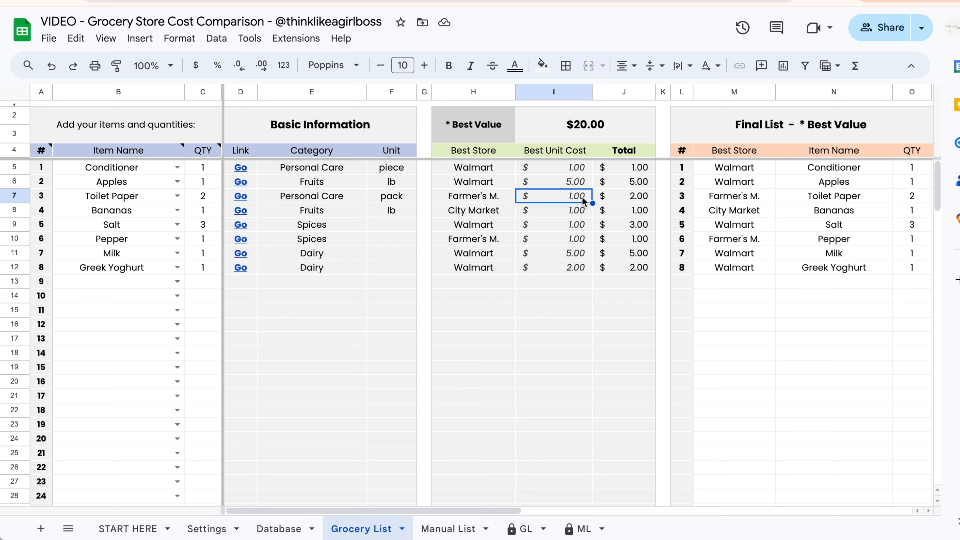
{"action": "left_click", "coordinate": [628, 201]}
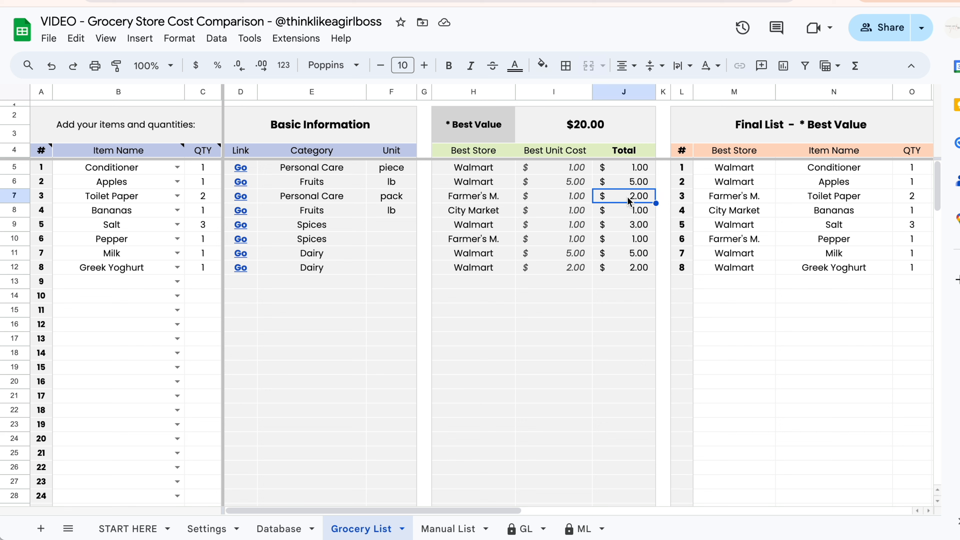
{"action": "left_click_drag", "start_coordinate": [623, 282], "coordinate": [629, 169]}
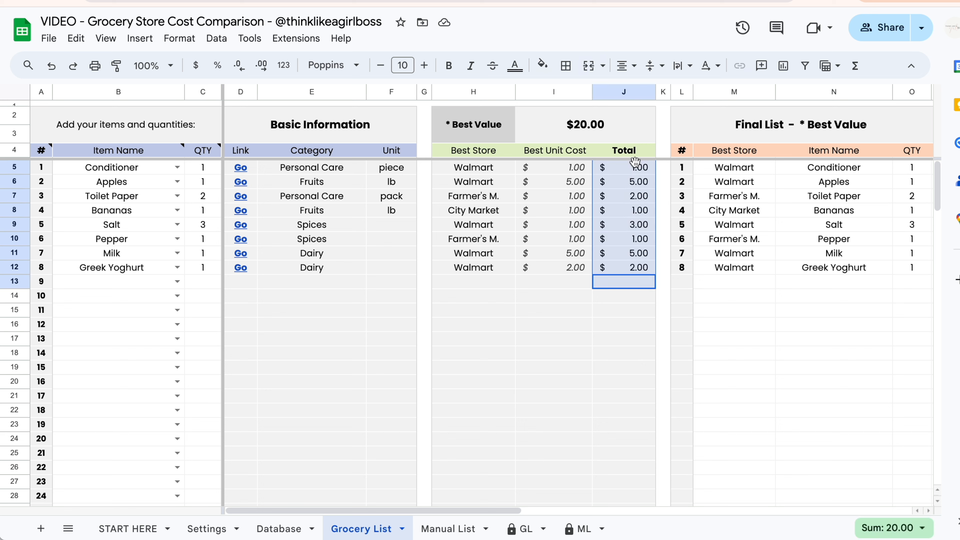
{"action": "left_click", "coordinate": [623, 124]}
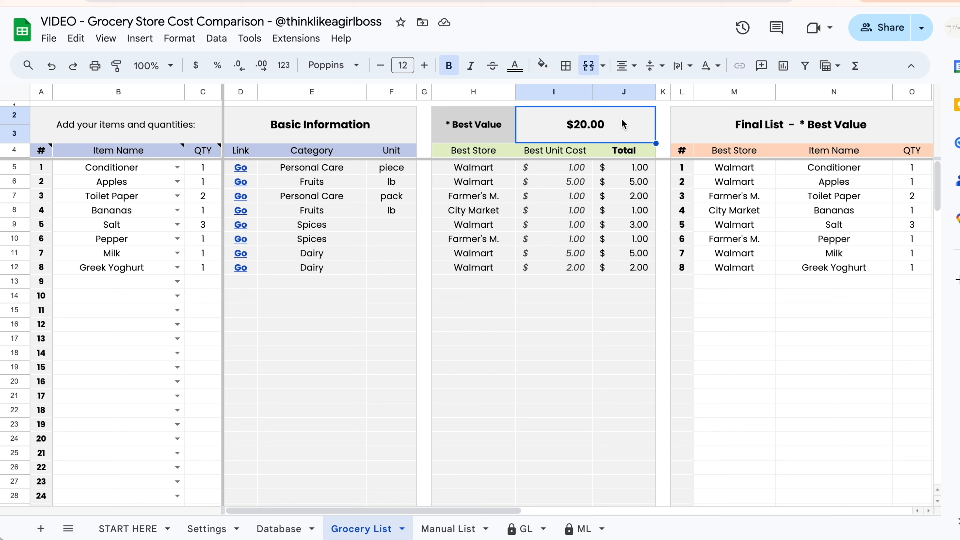
{"action": "left_click", "coordinate": [581, 340]}
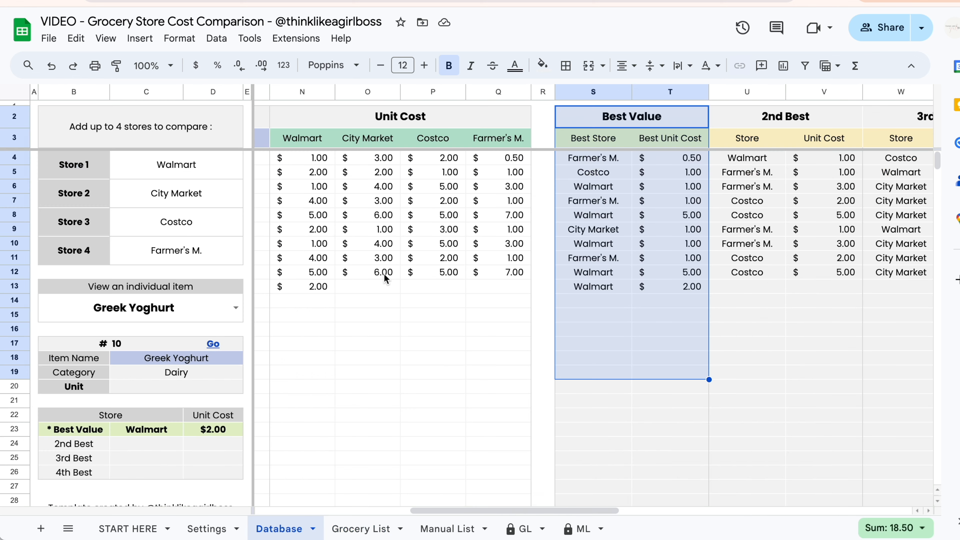
- Review the basic information and unit costs of the items in the Database sheet
{"action": "scroll", "coordinate": [385, 274], "scroll_direction": "left", "scroll_amount": 5}
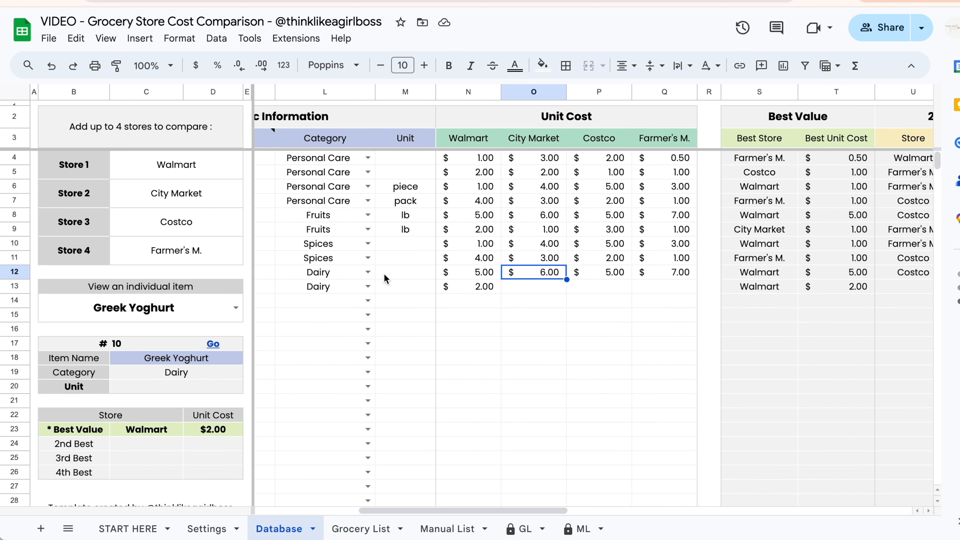
{"action": "scroll", "coordinate": [442, 207], "scroll_direction": "left", "scroll_amount": 4}
{"action": "left_click_drag", "start_coordinate": [264, 157], "coordinate": [760, 360]}
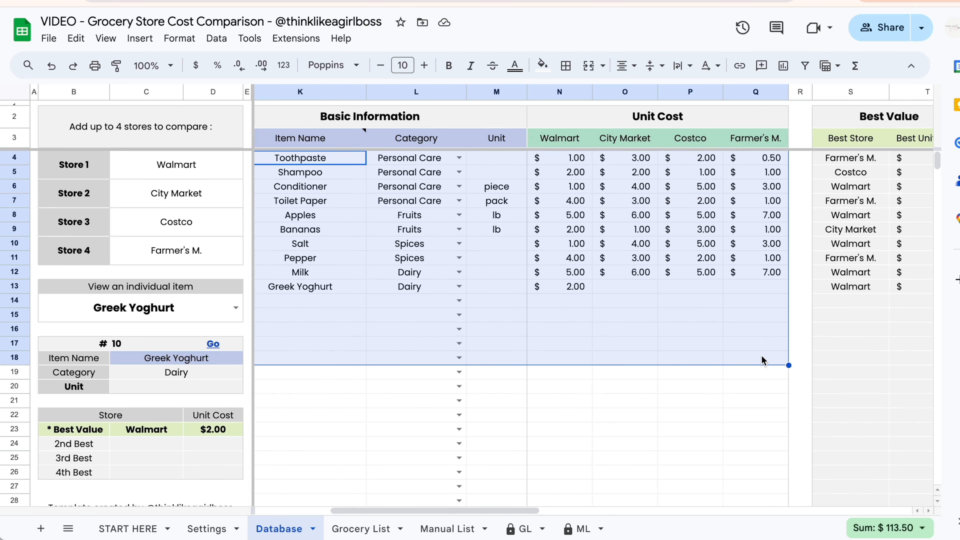
- Open the Grocery List sheet and check the best store for the first five items, from Conditioner to Salt
{"action": "left_click", "coordinate": [363, 527]}
{"action": "left_click", "coordinate": [502, 400]}
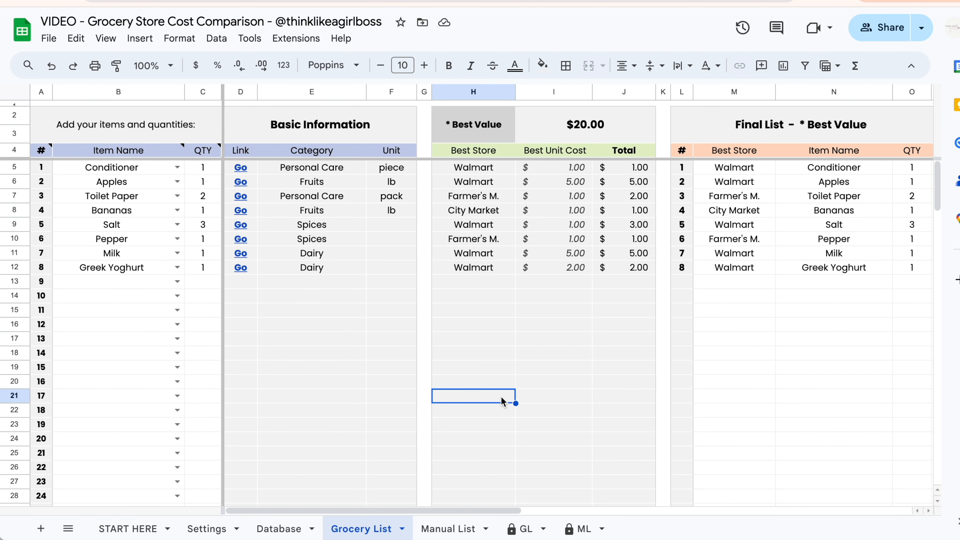
{"action": "left_click", "coordinate": [489, 169]}
{"action": "left_click", "coordinate": [491, 184]}
{"action": "left_click", "coordinate": [491, 198]}
{"action": "left_click", "coordinate": [491, 210]}
{"action": "left_click", "coordinate": [491, 225]}
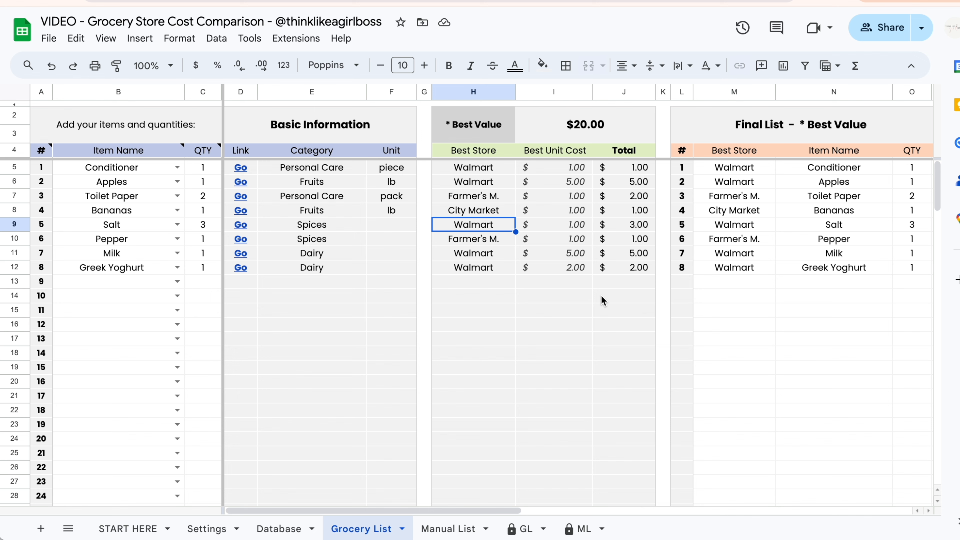
- Look across the Final List to the Store Comparison table and examine its store ranking
{"action": "scroll", "coordinate": [601, 295], "scroll_direction": "right", "scroll_amount": 10}
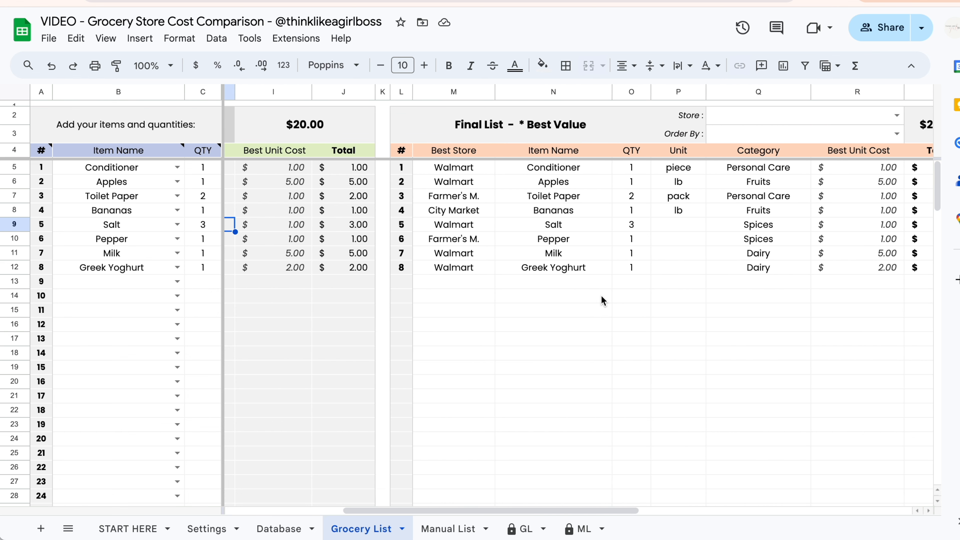
{"action": "scroll", "coordinate": [626, 207], "scroll_direction": "right", "scroll_amount": 10}
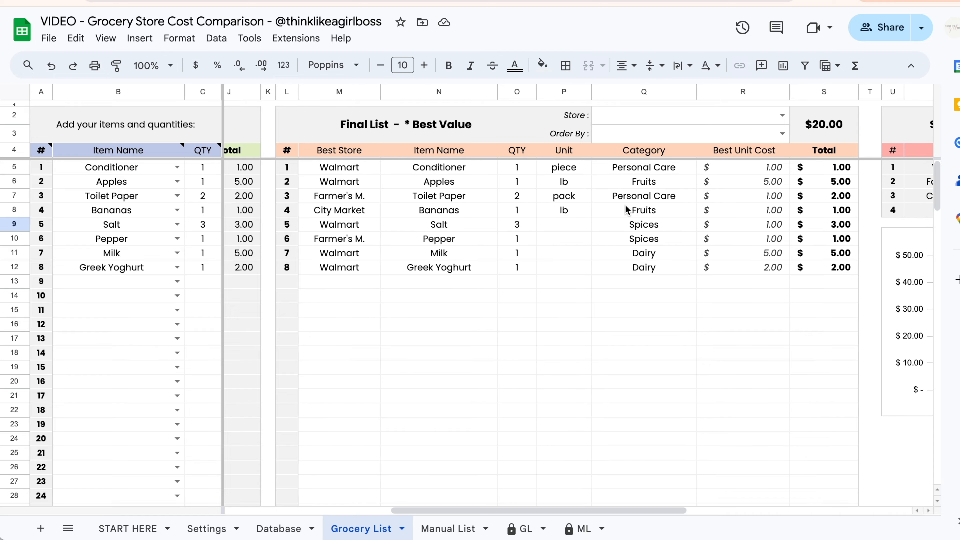
{"action": "scroll", "coordinate": [625, 207], "scroll_direction": "right", "scroll_amount": 5}
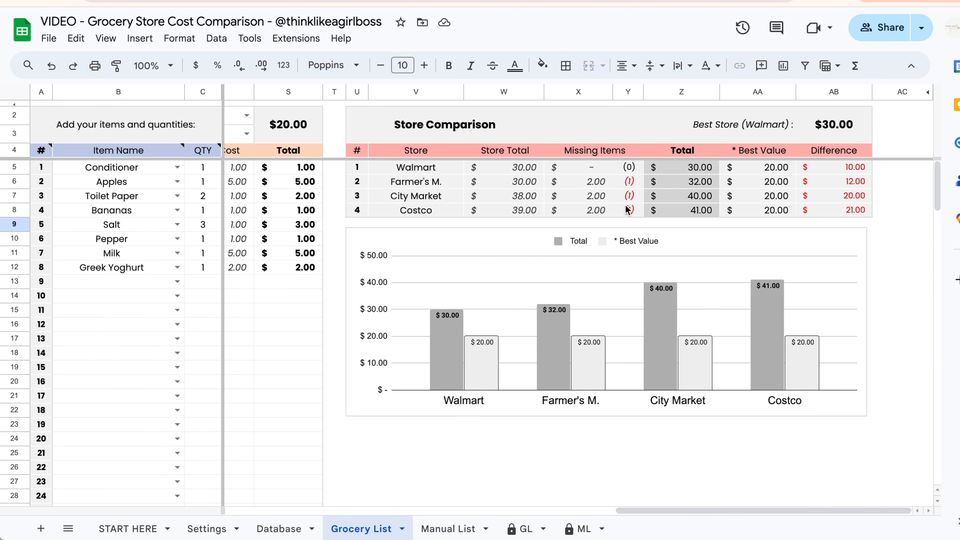
{"action": "scroll", "coordinate": [544, 405], "scroll_direction": "left", "scroll_amount": 2}
{"action": "left_click_drag", "start_coordinate": [405, 171], "coordinate": [430, 205]}
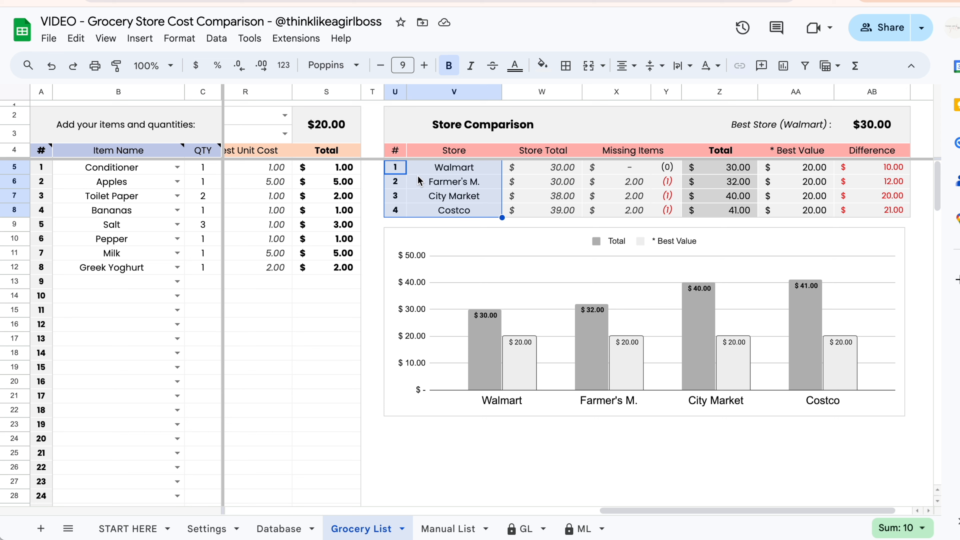
{"action": "left_click", "coordinate": [459, 183]}
- Review the grocery items with their quantities and compare the Total of each store in the Store Comparison table
{"action": "left_click", "coordinate": [701, 168]}
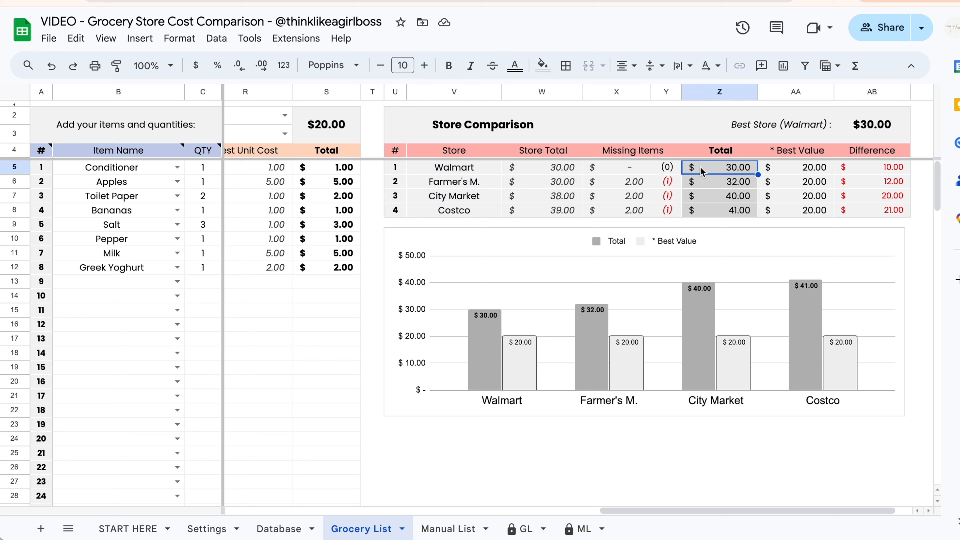
{"action": "left_click", "coordinate": [124, 170]}
{"action": "left_click_drag", "start_coordinate": [123, 172], "coordinate": [201, 269]}
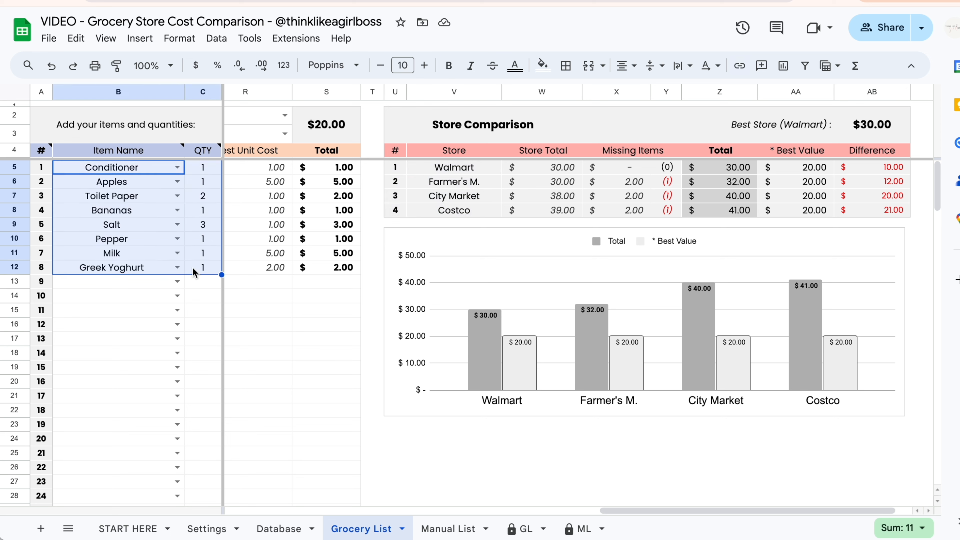
{"action": "left_click", "coordinate": [715, 172]}
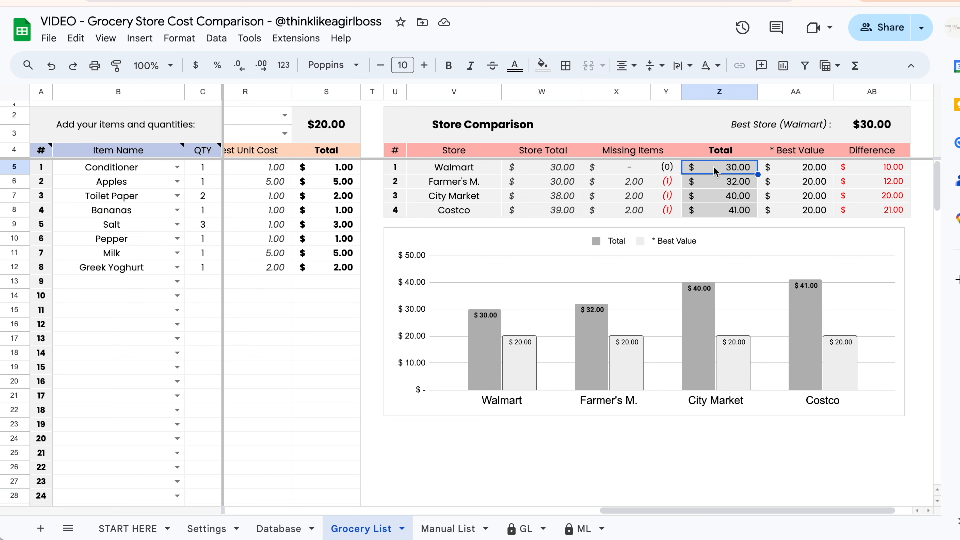
{"action": "left_click", "coordinate": [712, 185]}
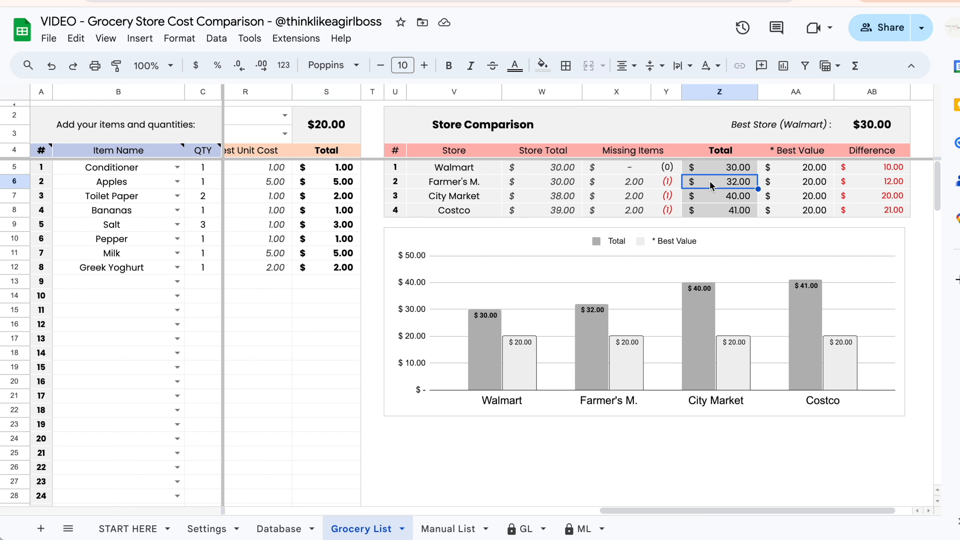
{"action": "left_click", "coordinate": [707, 201]}
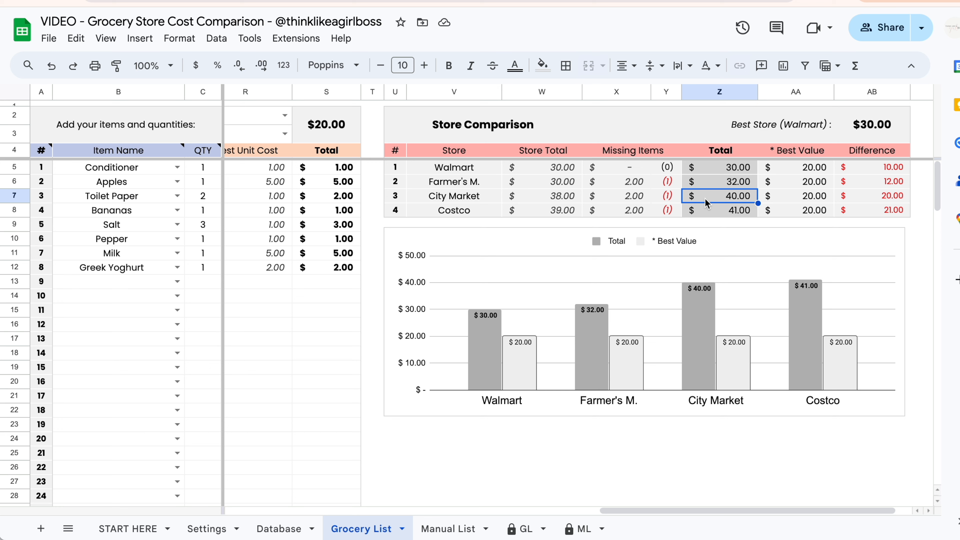
{"action": "left_click", "coordinate": [703, 214]}
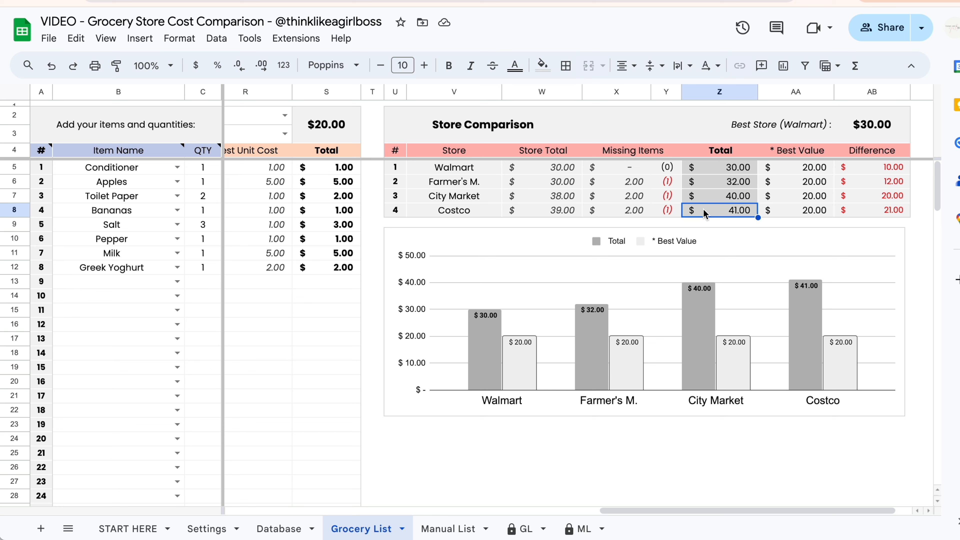
- Examine the Store Total and Missing Items columns of the Store Comparison table
{"action": "left_click", "coordinate": [552, 151]}
{"action": "left_click_drag", "start_coordinate": [552, 151], "coordinate": [626, 220]}
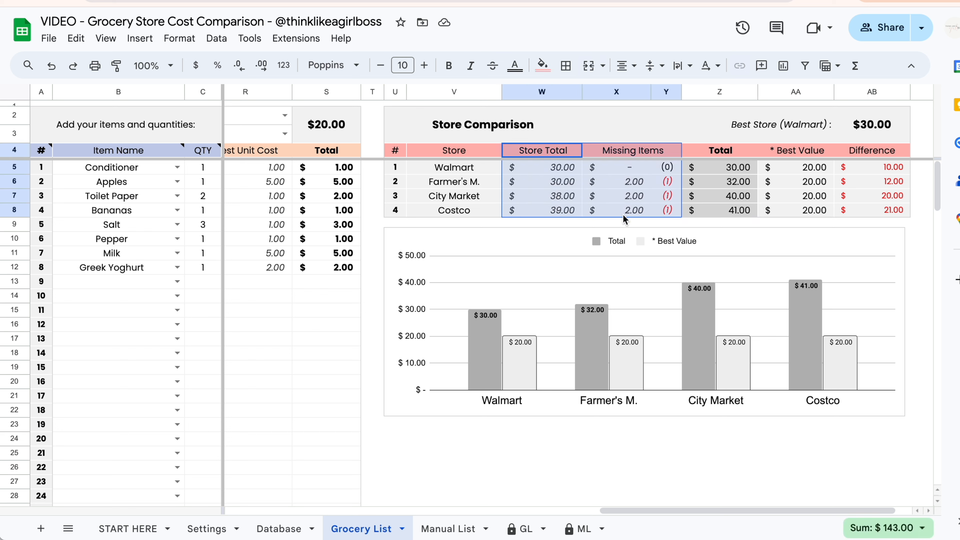
{"action": "left_click", "coordinate": [561, 191]}
{"action": "left_click_drag", "start_coordinate": [541, 151], "coordinate": [538, 209]}
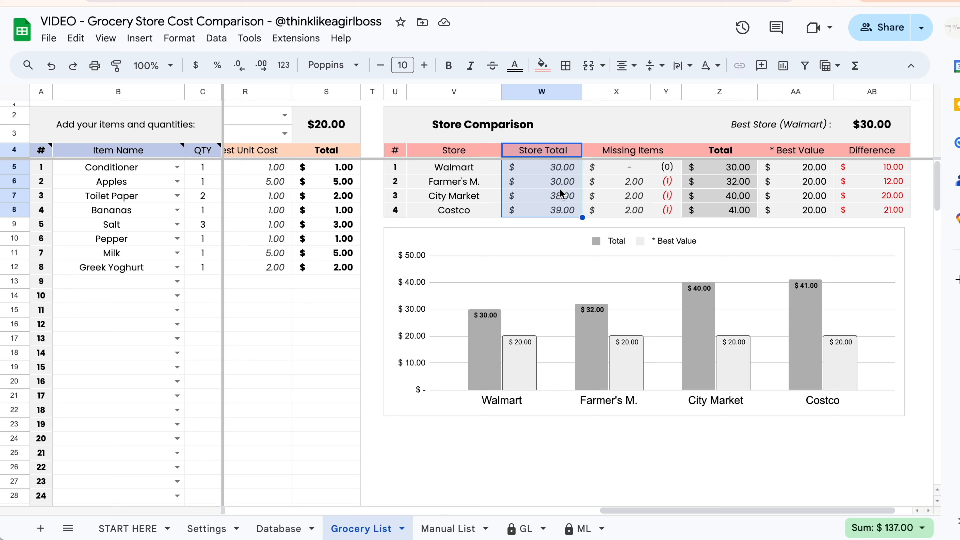
- Inspect Walmart's unit costs from Toothpaste to Greek Yoghurt in the Database sheet and return to the Grocery List sheet
{"action": "left_click", "coordinate": [271, 530]}
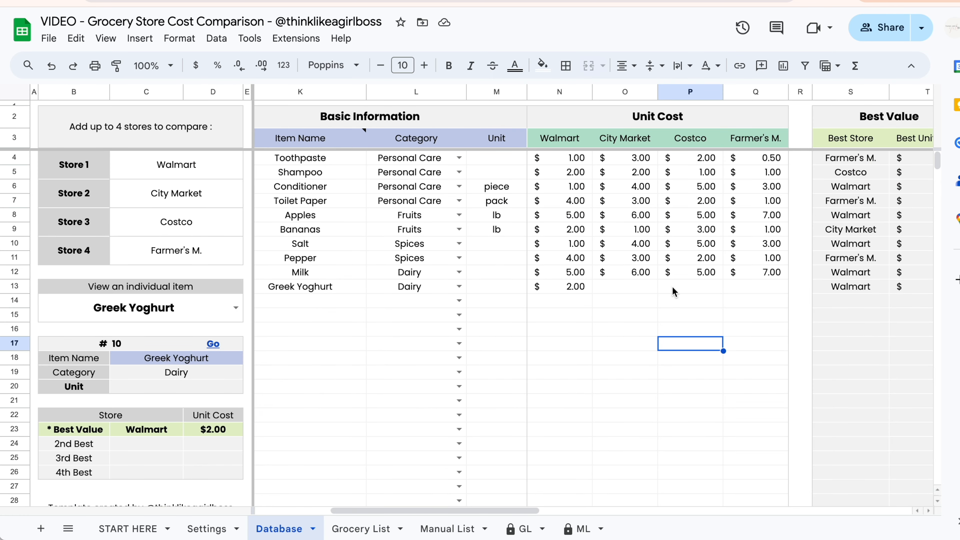
{"action": "left_click_drag", "start_coordinate": [581, 165], "coordinate": [577, 290]}
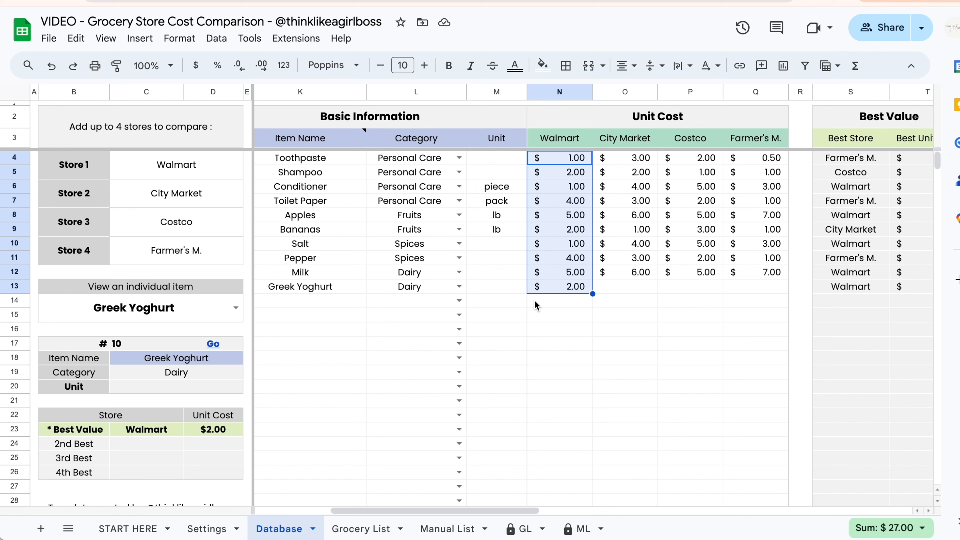
{"action": "left_click", "coordinate": [372, 529]}
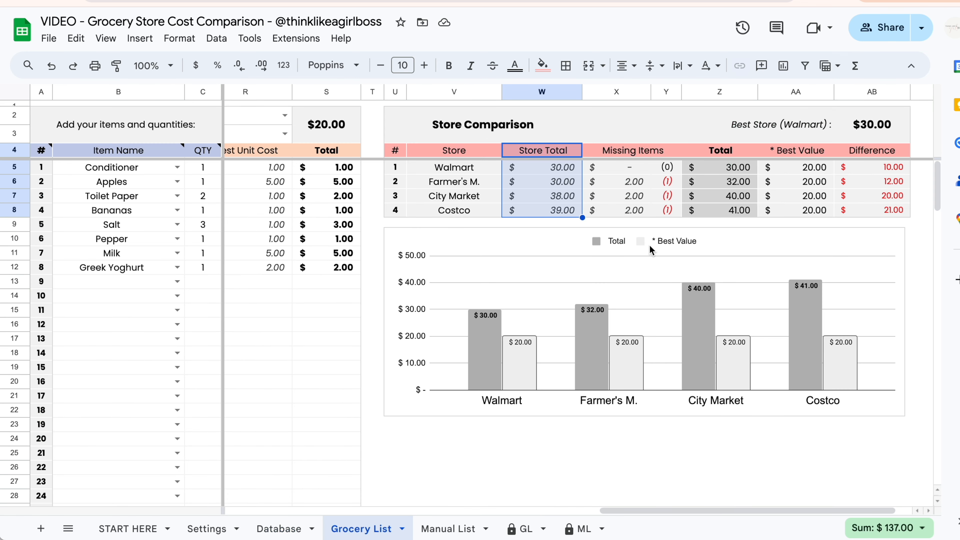
- Check the Missing Items cost and count for each store in the Store Comparison table
{"action": "left_click", "coordinate": [571, 188]}
{"action": "left_click", "coordinate": [619, 169]}
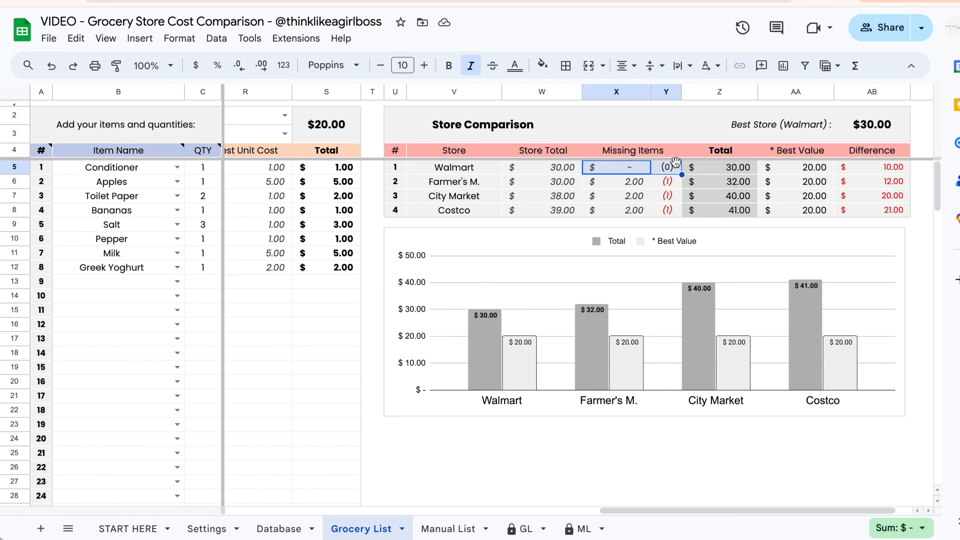
{"action": "left_click", "coordinate": [649, 184]}
{"action": "left_click", "coordinate": [676, 187]}
{"action": "left_click", "coordinate": [679, 196]}
{"action": "left_click", "coordinate": [678, 210]}
- Inspect Greek Yoghurt's City Market, Costco and Farmer's M. unit costs in the Database sheet and return to the Grocery List sheet
{"action": "left_click", "coordinate": [279, 529]}
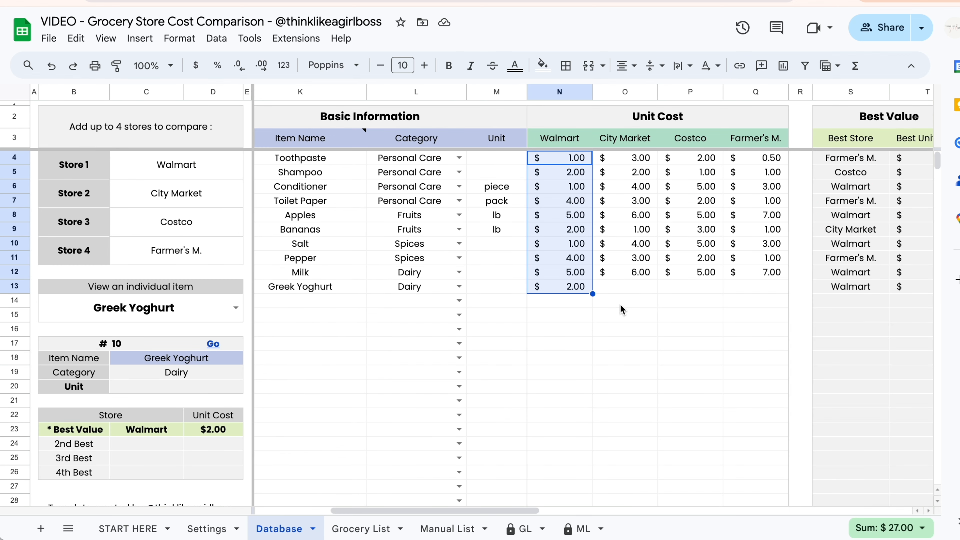
{"action": "left_click_drag", "start_coordinate": [626, 287], "coordinate": [739, 281]}
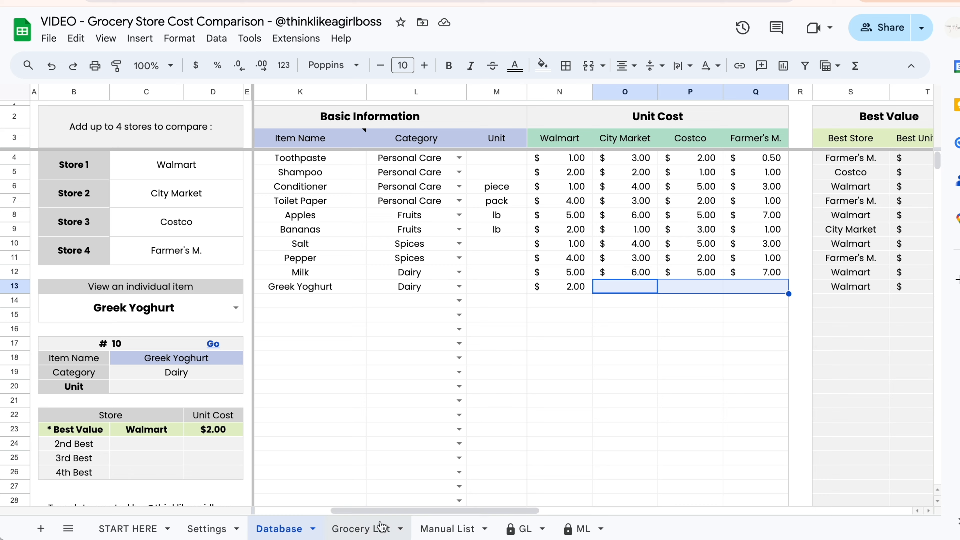
{"action": "left_click", "coordinate": [393, 521]}
- Review the Store Total of Walmart, Farmer's M., City Market and Costco one by one
{"action": "left_click", "coordinate": [544, 169]}
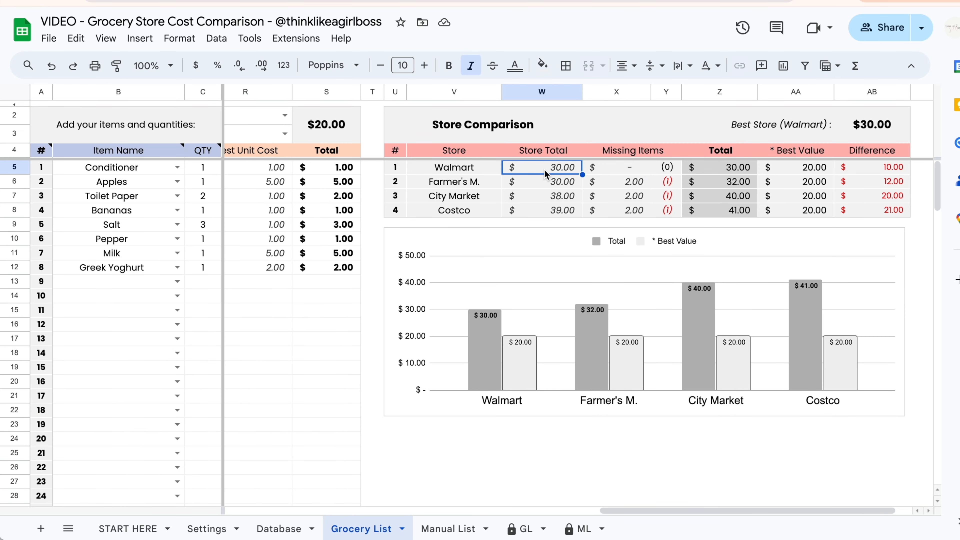
{"action": "left_click", "coordinate": [486, 168]}
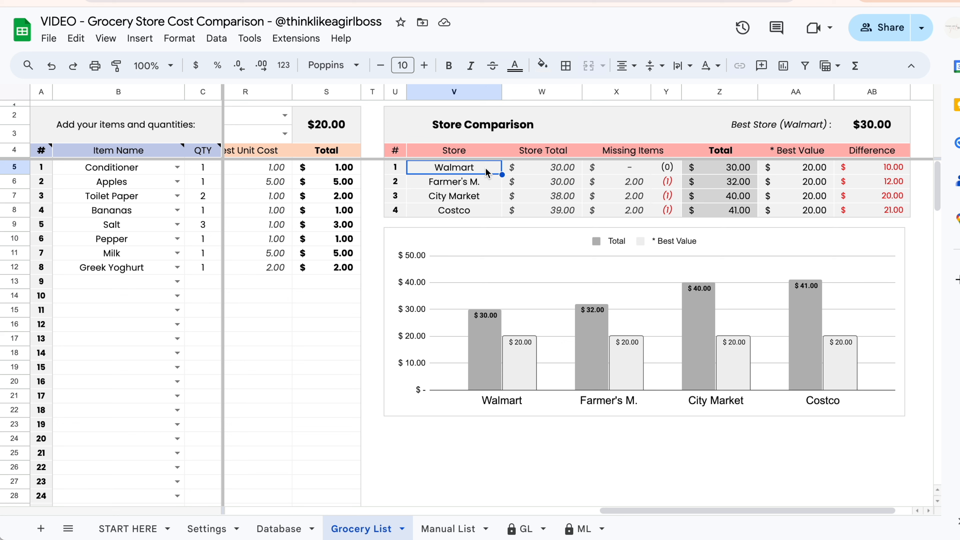
{"action": "left_click", "coordinate": [523, 168]}
{"action": "left_click", "coordinate": [517, 180]}
{"action": "left_click", "coordinate": [519, 198]}
{"action": "left_click", "coordinate": [520, 209]}
{"action": "left_click", "coordinate": [534, 186]}
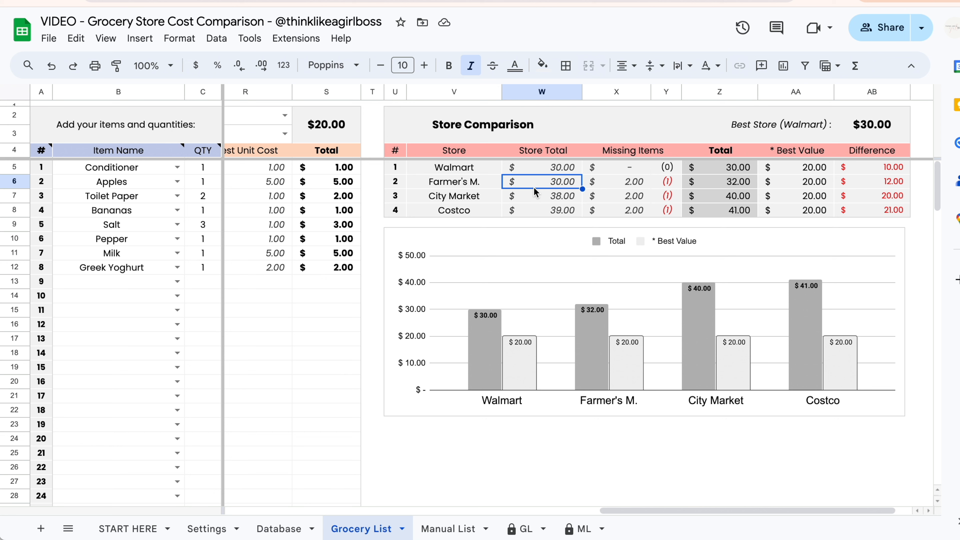
- Examine the Farmer's M. row of the Store Comparison, including its missing item cost, missing item count and Total
{"action": "left_click", "coordinate": [494, 186]}
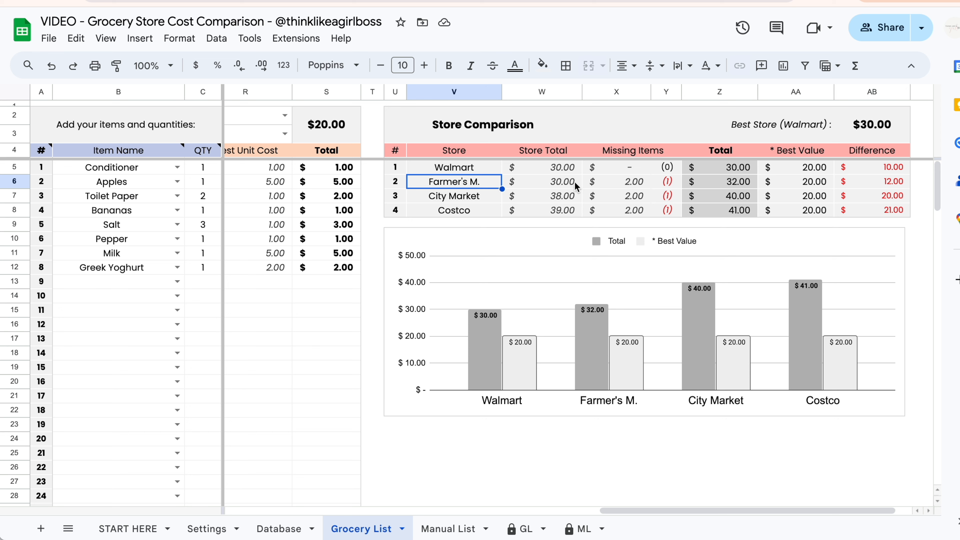
{"action": "left_click", "coordinate": [605, 183]}
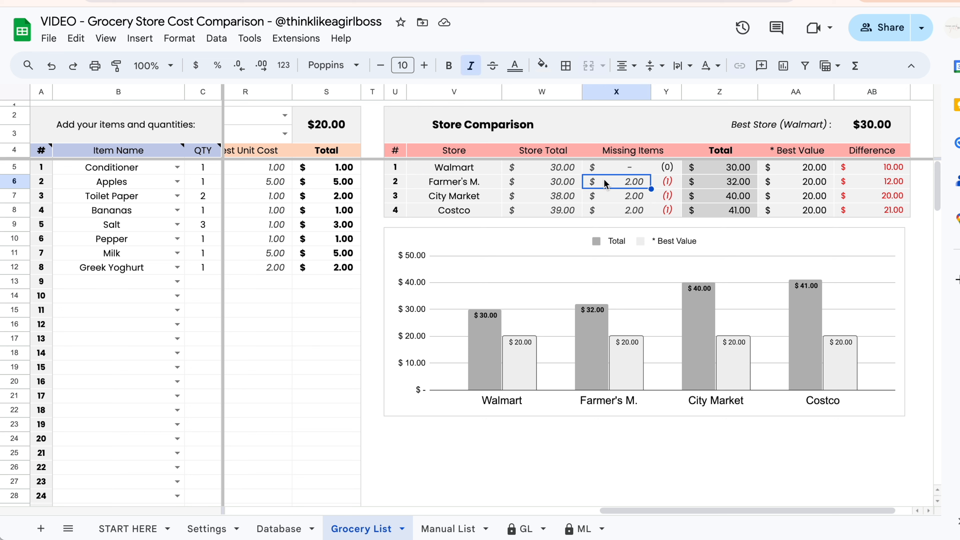
{"action": "left_click_drag", "start_coordinate": [600, 180], "coordinate": [660, 181]}
{"action": "left_click", "coordinate": [672, 182]}
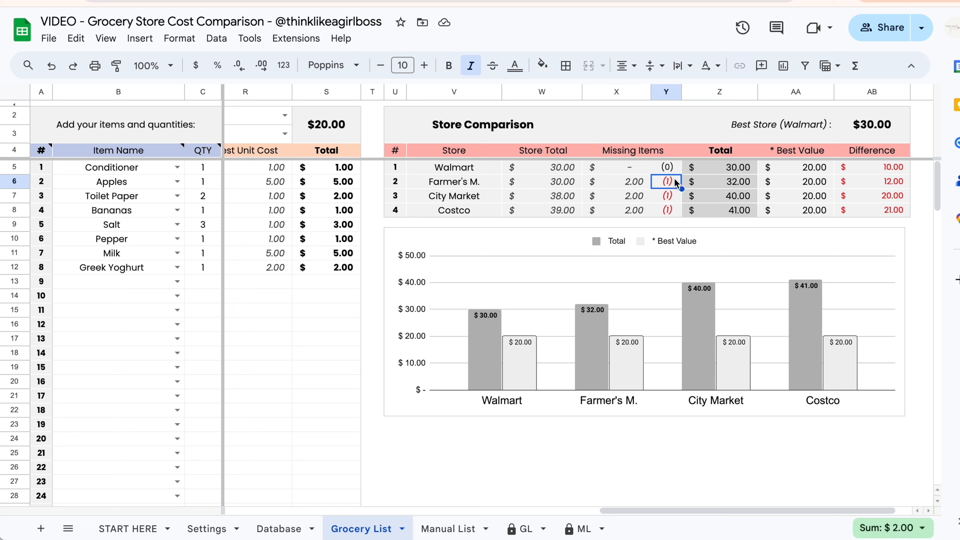
{"action": "left_click", "coordinate": [712, 186]}
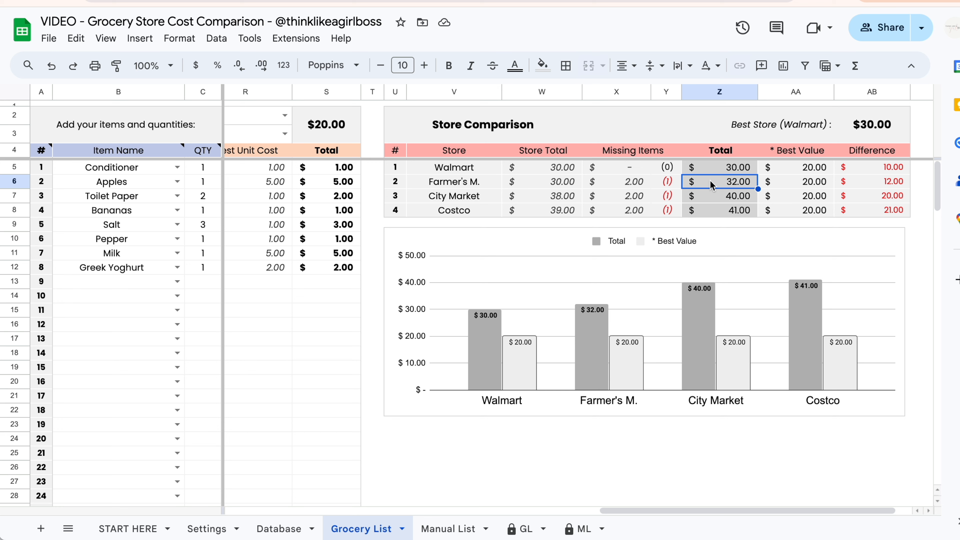
{"action": "left_click", "coordinate": [676, 186]}
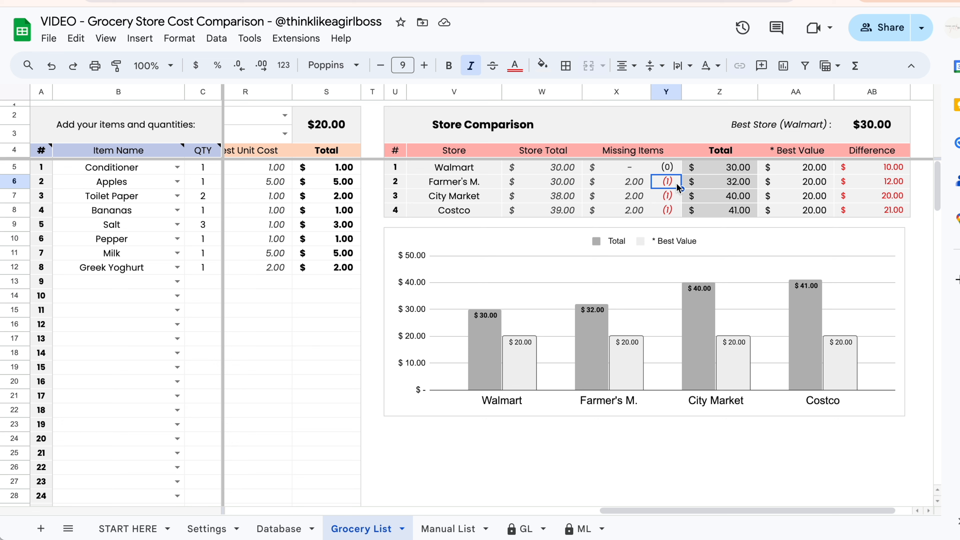
- Compare Walmart's Total with the Best Value column and trace it to the overall Best Value amount beside the item list
{"action": "left_click", "coordinate": [699, 174]}
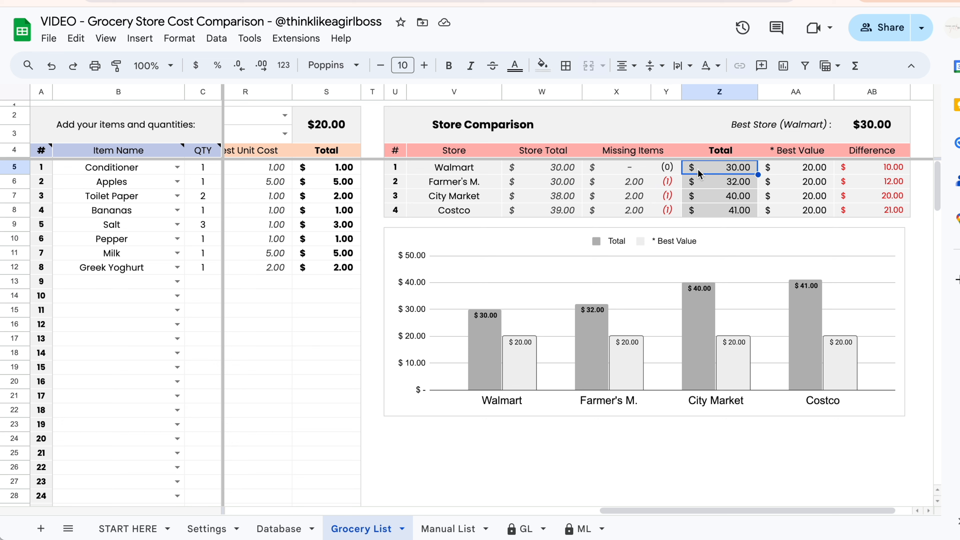
{"action": "left_click", "coordinate": [786, 171]}
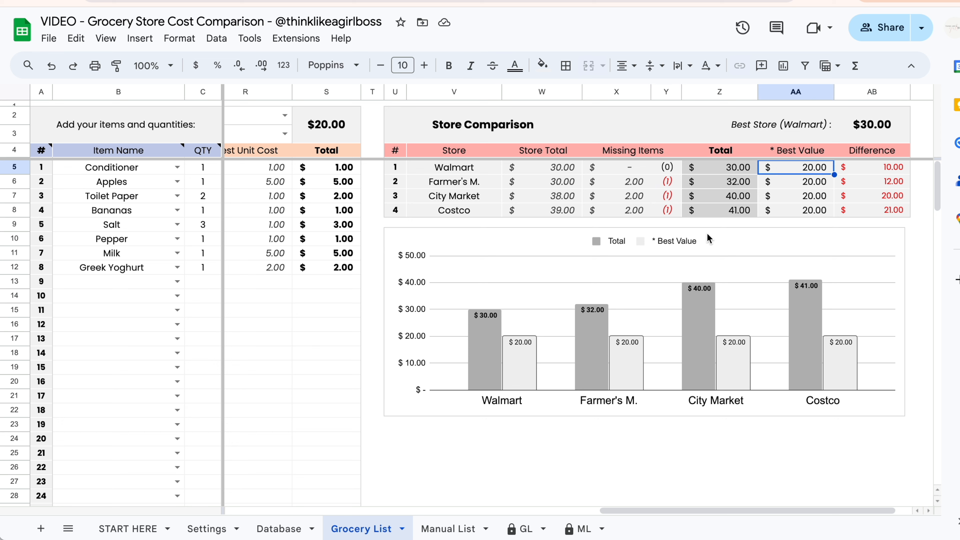
{"action": "left_click_drag", "start_coordinate": [788, 151], "coordinate": [791, 212]}
{"action": "scroll", "coordinate": [727, 171], "scroll_direction": "left", "scroll_amount": 12}
{"action": "left_click_drag", "start_coordinate": [500, 128], "coordinate": [611, 267]}
{"action": "left_click", "coordinate": [606, 143]}
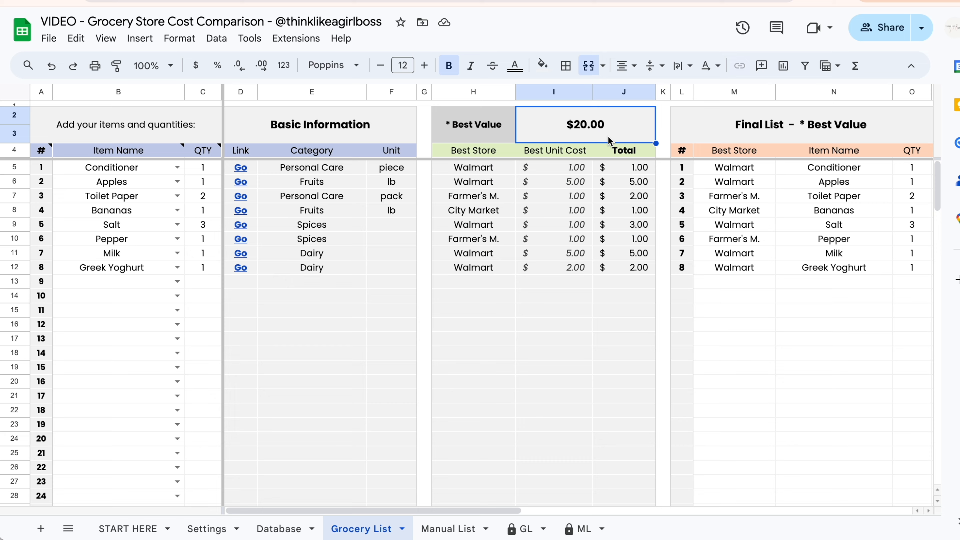
- Return to the Store Comparison table and examine the Best Value figures for all four stores
{"action": "scroll", "coordinate": [609, 268], "scroll_direction": "right", "scroll_amount": 10}
{"action": "scroll", "coordinate": [607, 263], "scroll_direction": "right", "scroll_amount": 10}
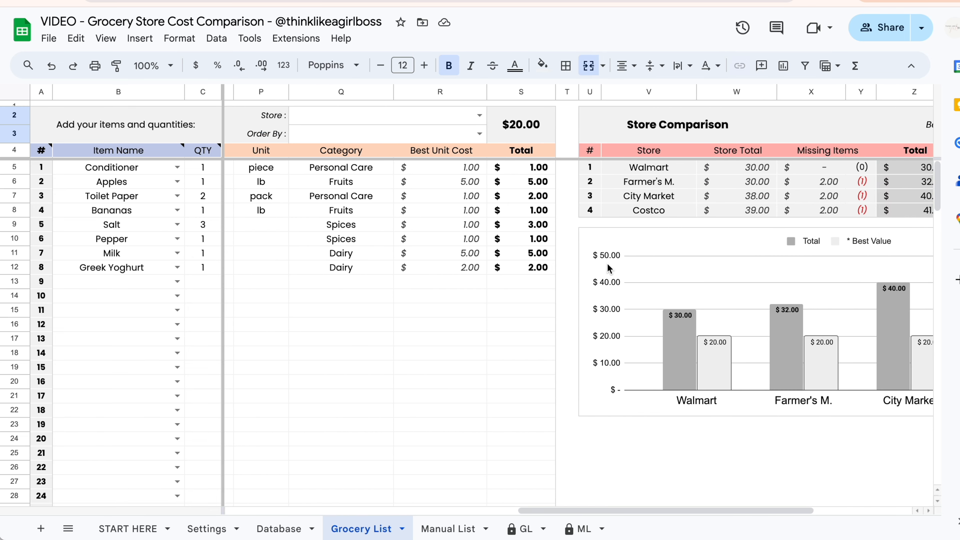
{"action": "left_click_drag", "start_coordinate": [824, 168], "coordinate": [828, 215]}
{"action": "scroll", "coordinate": [827, 214], "scroll_direction": "right", "scroll_amount": 2}
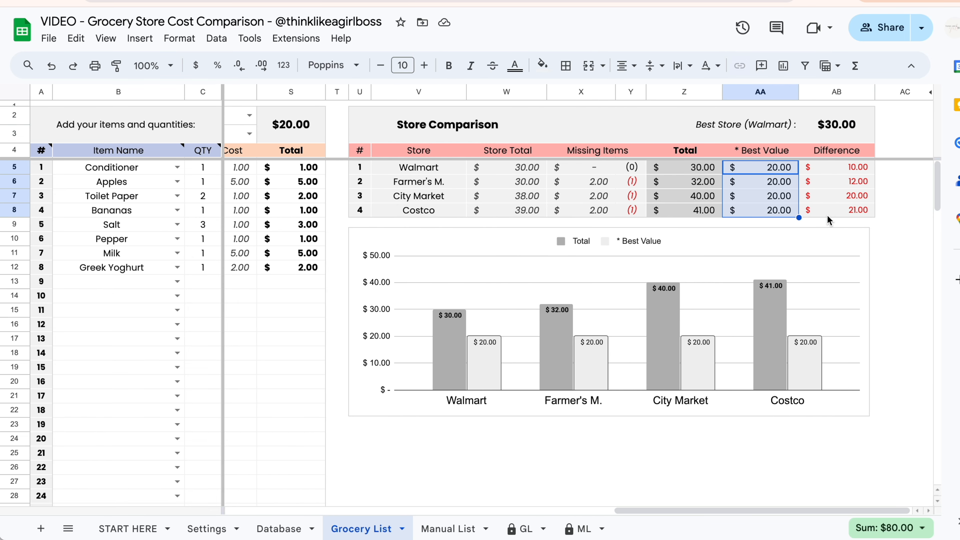
- Examine Walmart's row in the Store Comparison, including its Total, missing items and Difference from the Best Value
{"action": "left_click", "coordinate": [695, 170]}
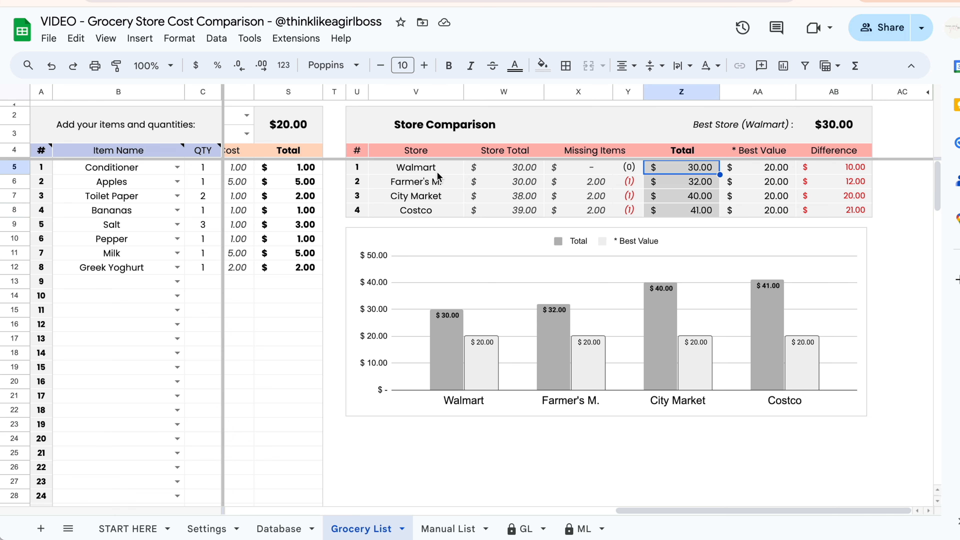
{"action": "left_click", "coordinate": [438, 175]}
{"action": "left_click", "coordinate": [668, 170]}
{"action": "left_click", "coordinate": [602, 173]}
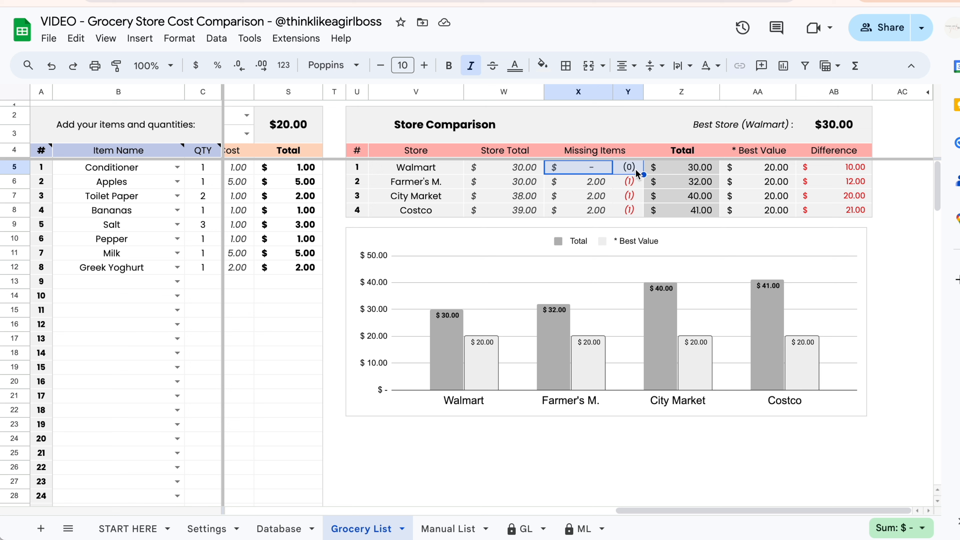
{"action": "left_click", "coordinate": [667, 171]}
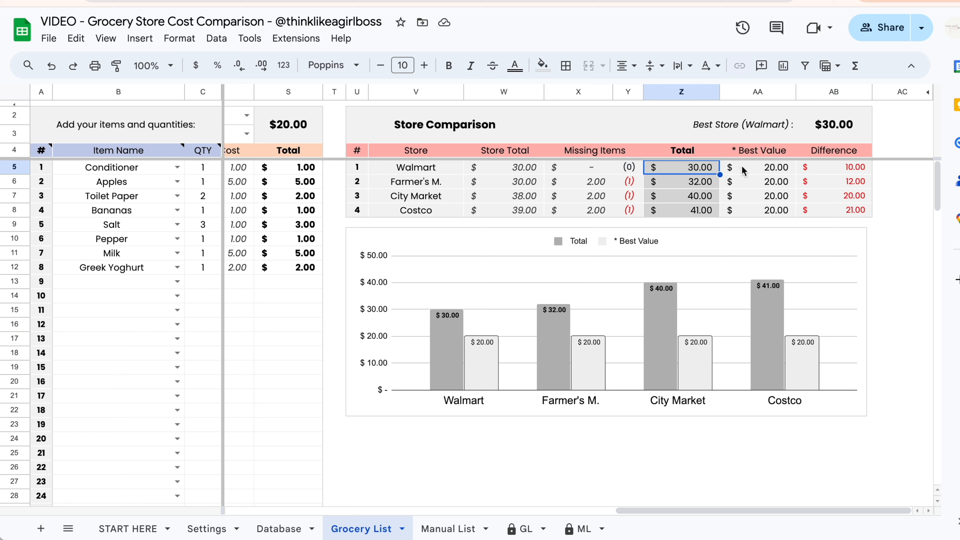
{"action": "left_click", "coordinate": [861, 173]}
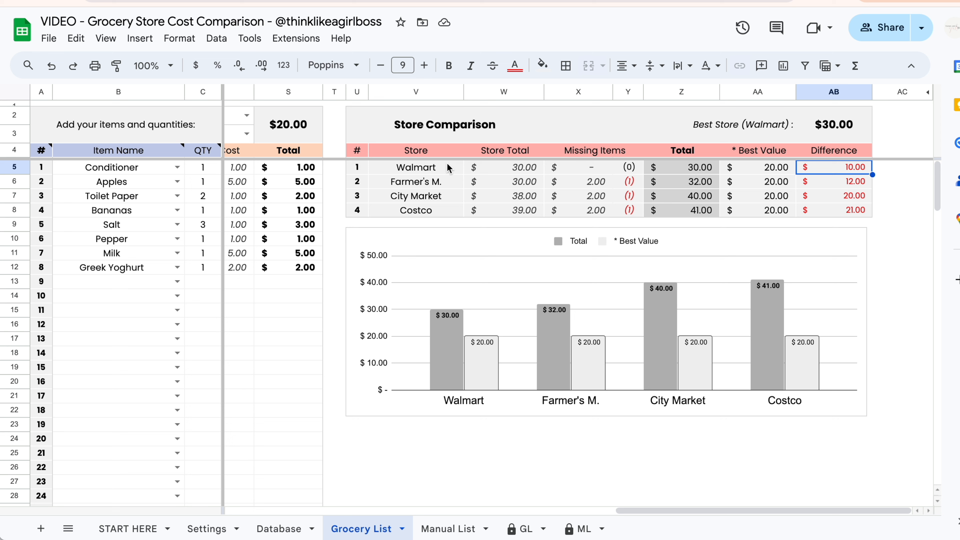
- Compare the Total and Best Value columns across all four stores, returning to Walmart's two amounts
{"action": "left_click", "coordinate": [441, 167]}
{"action": "left_click", "coordinate": [681, 168]}
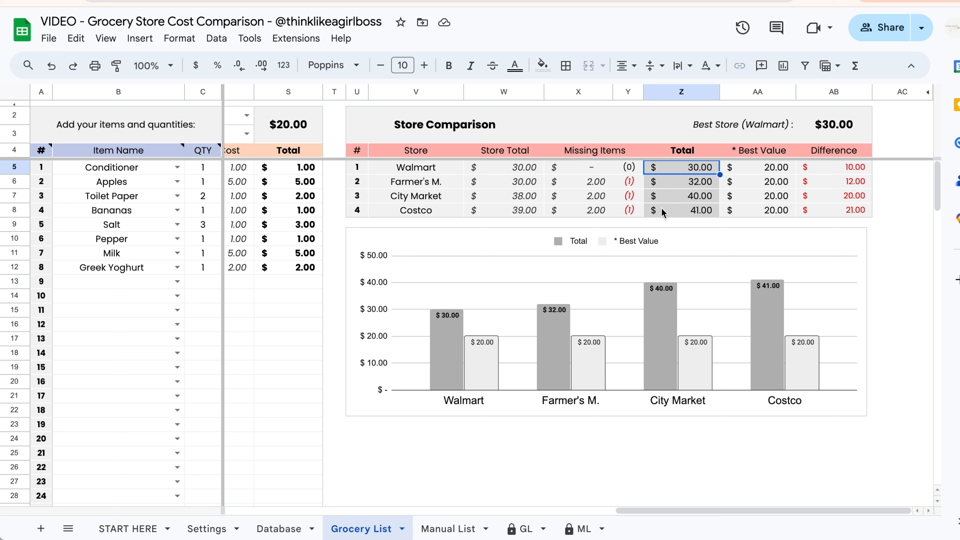
{"action": "left_click_drag", "start_coordinate": [686, 169], "coordinate": [747, 211]}
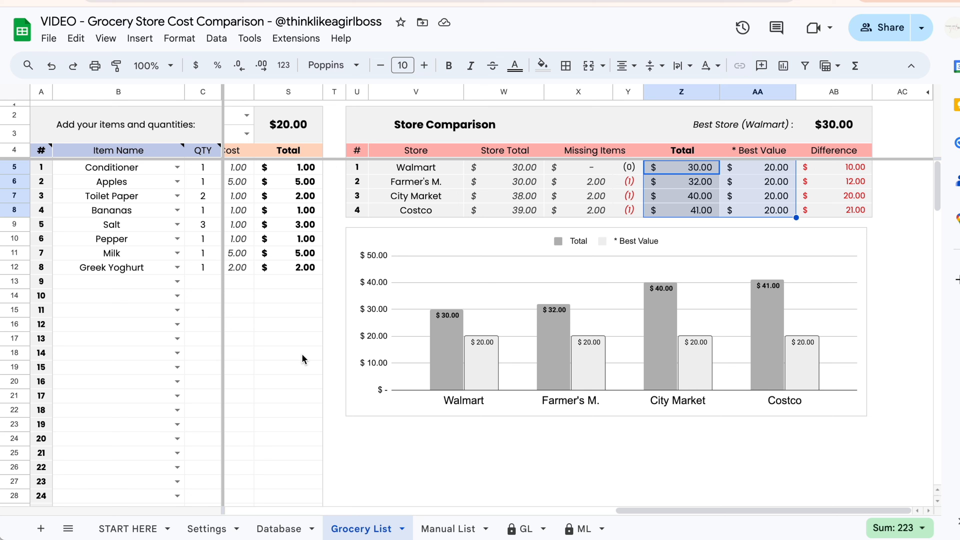
{"action": "left_click", "coordinate": [440, 472]}
{"action": "left_click", "coordinate": [704, 172]}
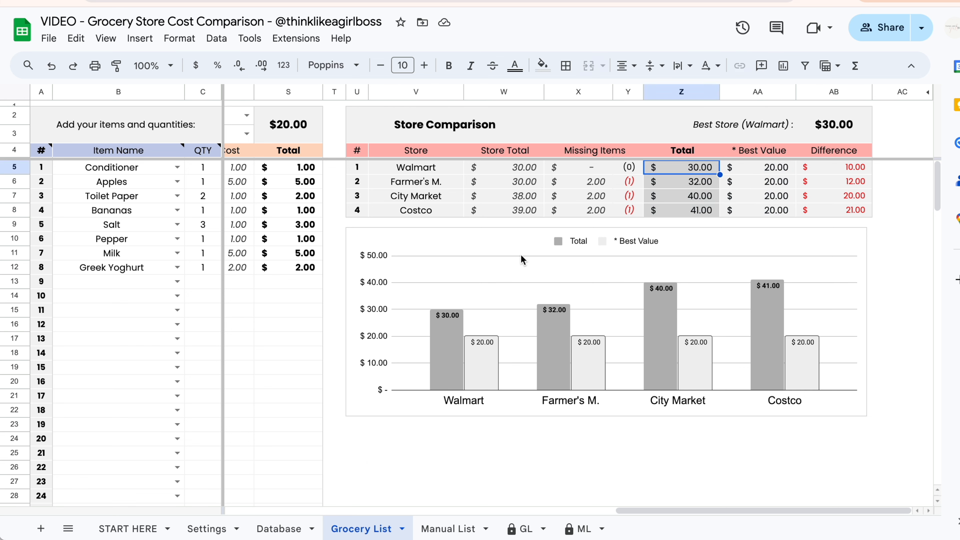
{"action": "left_click", "coordinate": [755, 171]}
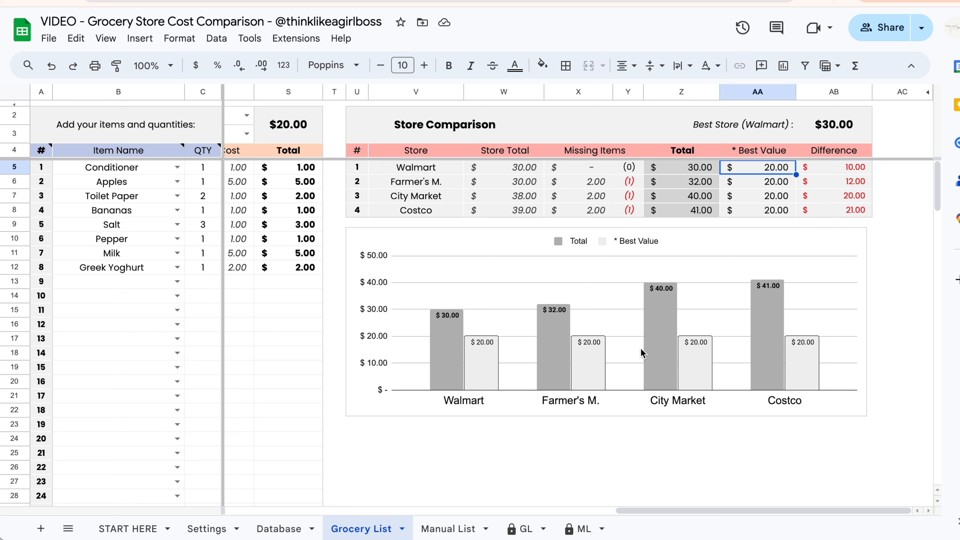
{"action": "left_click", "coordinate": [694, 172]}
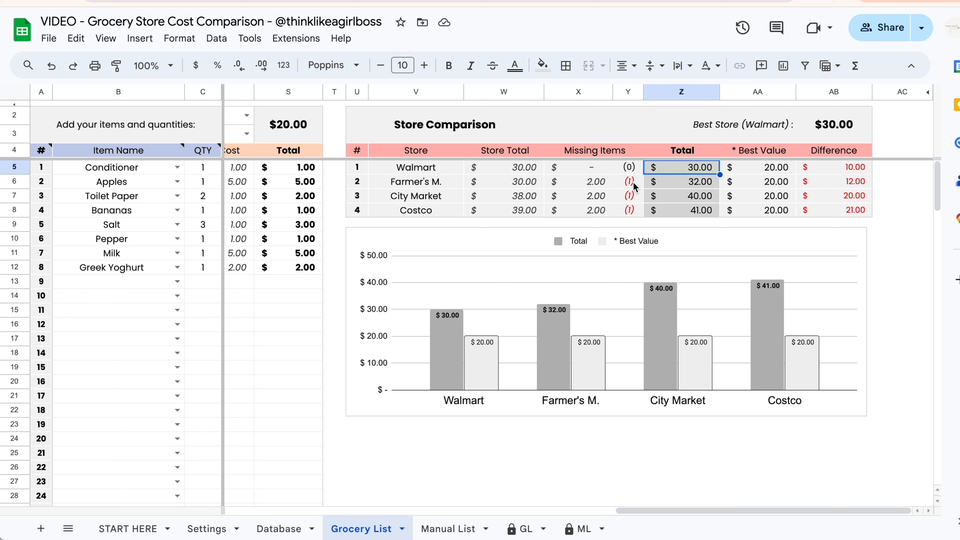
- Check the missing item counts of Farmer's M. and Costco, and sum Farmer's M.'s Store Total with its missing item cost
{"action": "left_click", "coordinate": [639, 185]}
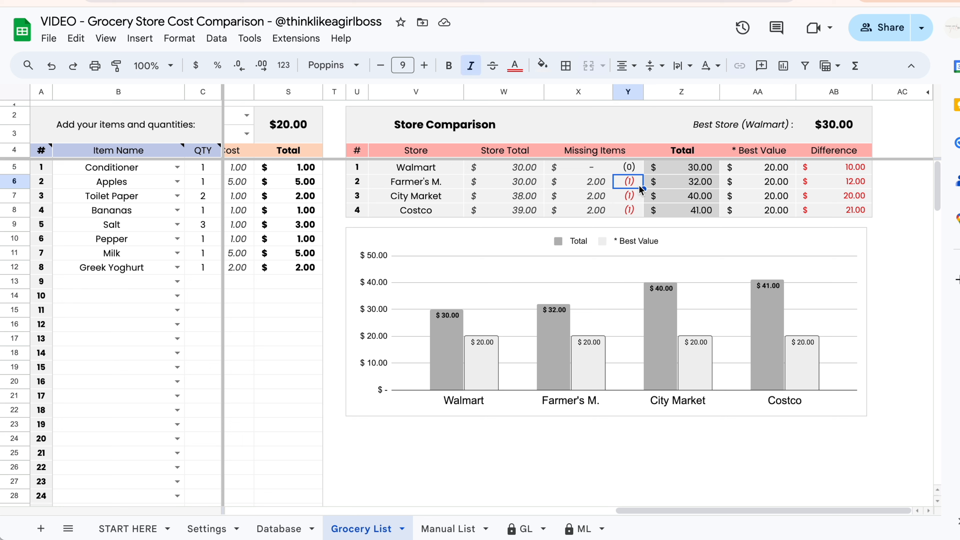
{"action": "left_click_drag", "start_coordinate": [524, 181], "coordinate": [605, 183]}
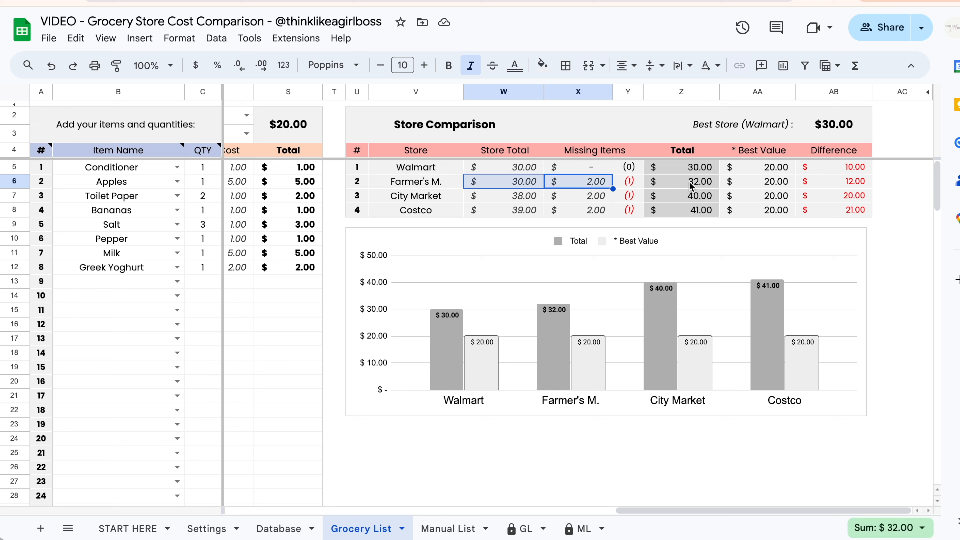
{"action": "left_click", "coordinate": [639, 210]}
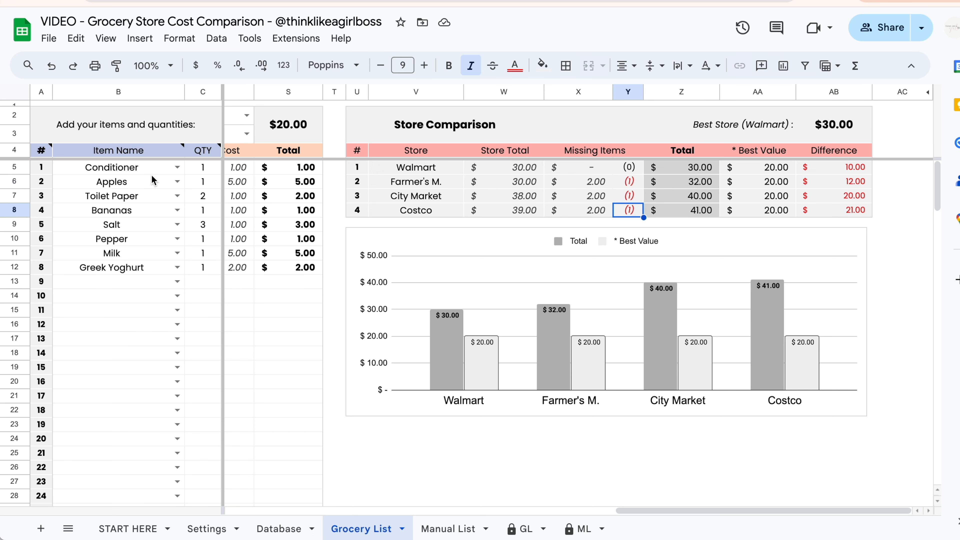
- Review the entered items and quantities alongside the Final List of best-value stores
{"action": "left_click_drag", "start_coordinate": [151, 172], "coordinate": [215, 262]}
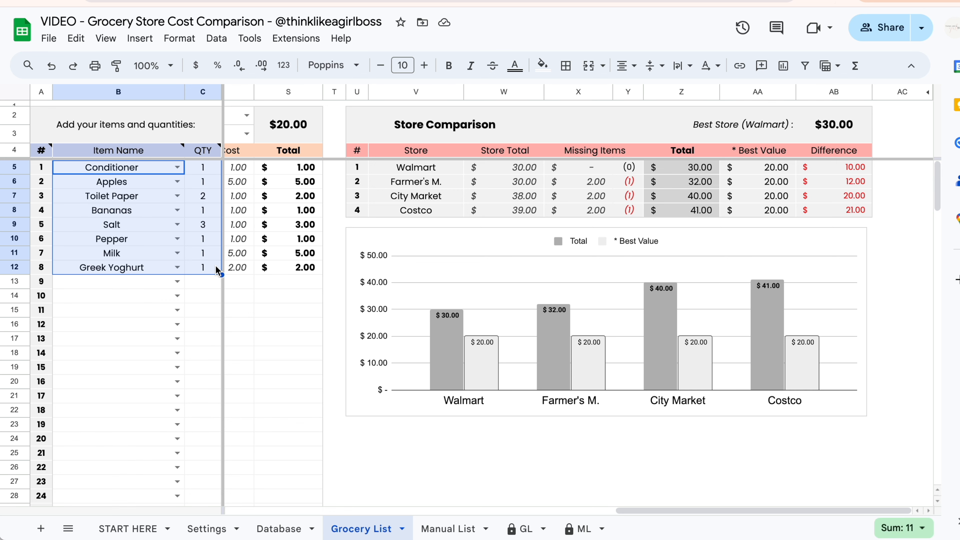
{"action": "scroll", "coordinate": [377, 174], "scroll_direction": "left", "scroll_amount": 3}
{"action": "scroll", "coordinate": [378, 174], "scroll_direction": "right", "scroll_amount": 2}
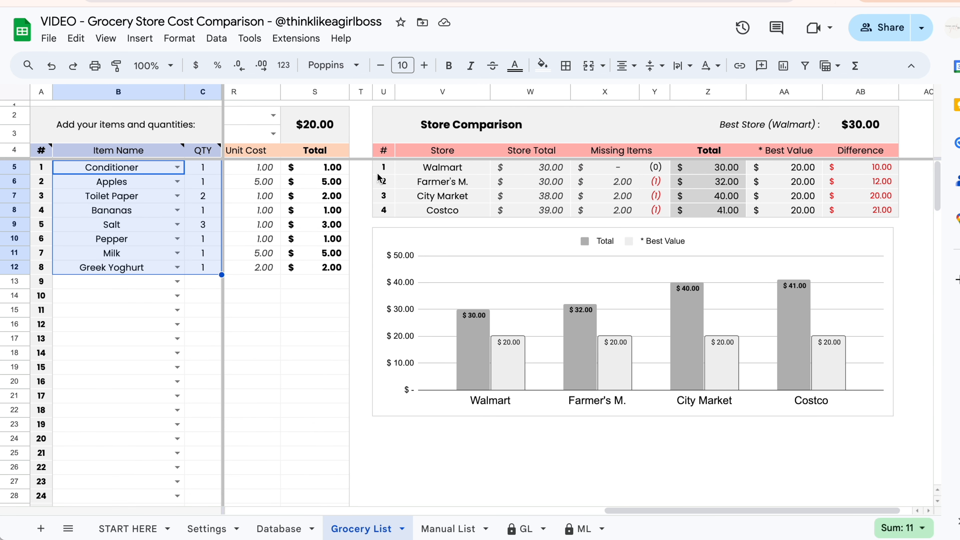
{"action": "scroll", "coordinate": [378, 174], "scroll_direction": "left", "scroll_amount": 10}
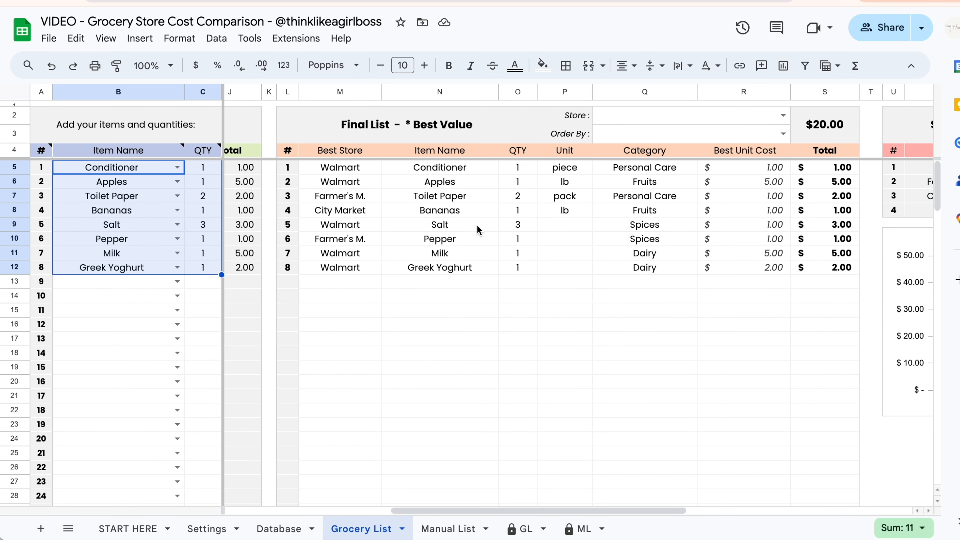
{"action": "left_click", "coordinate": [445, 299]}
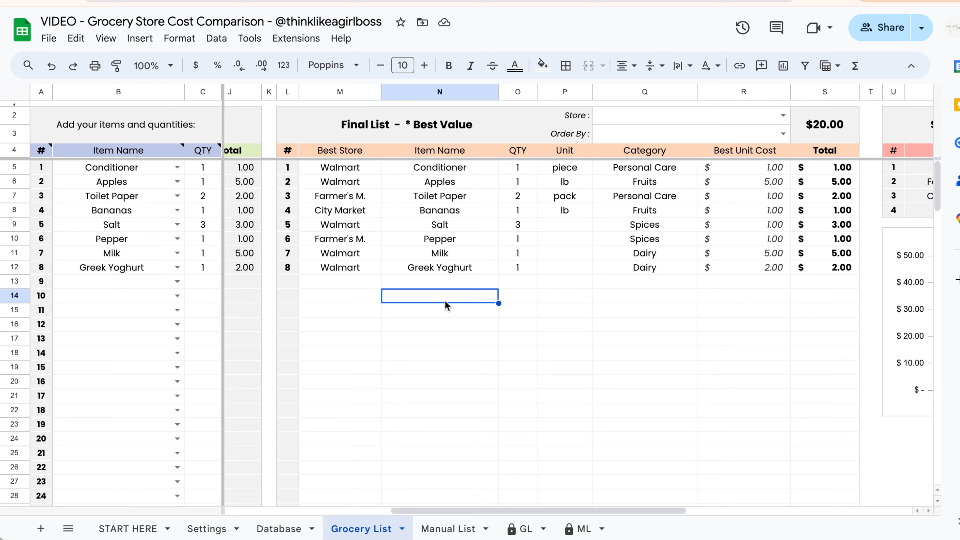
- Add Shampoo with a quantity of 1 as item 9 of the grocery list
{"action": "left_click", "coordinate": [178, 282]}
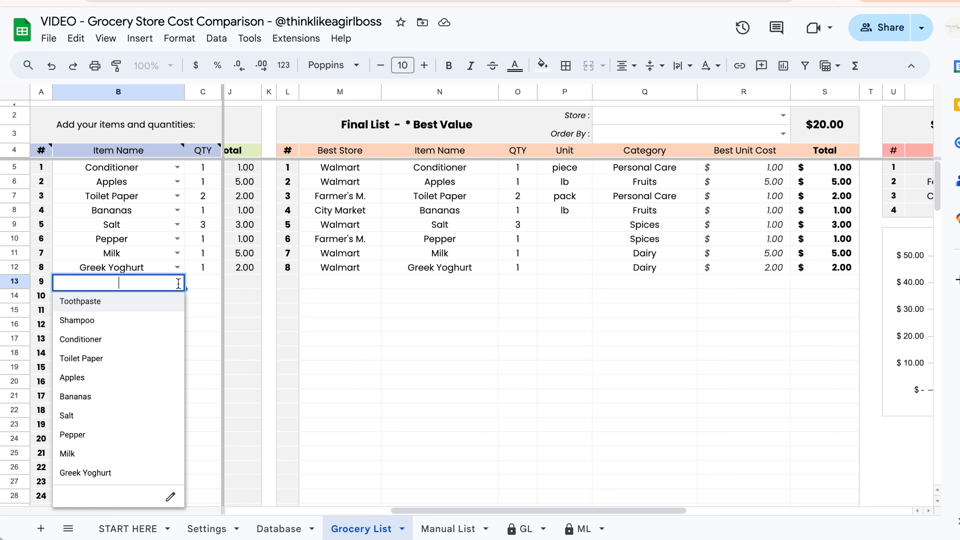
{"action": "left_click", "coordinate": [143, 320]}
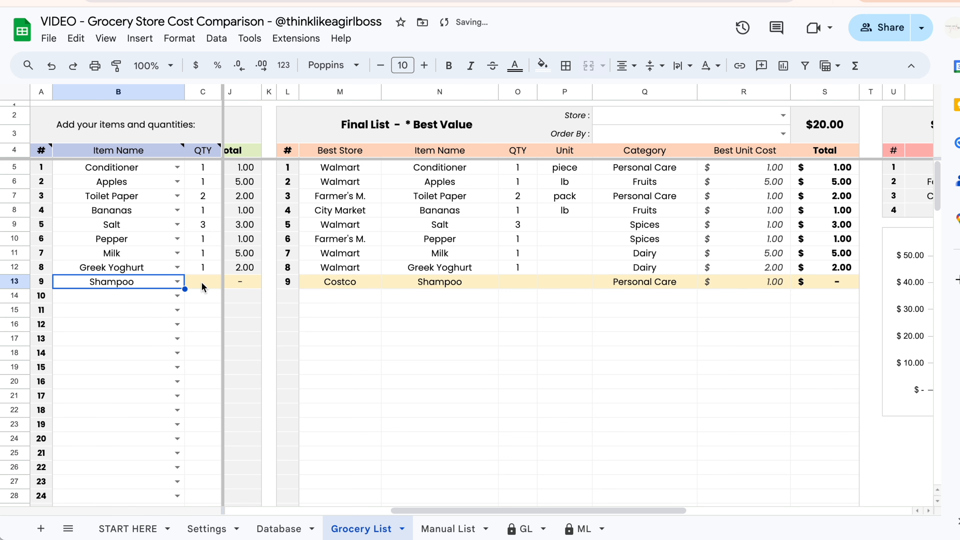
{"action": "left_click", "coordinate": [200, 282]}
{"action": "type", "text": "1"}
{"action": "key", "text": "Return"}
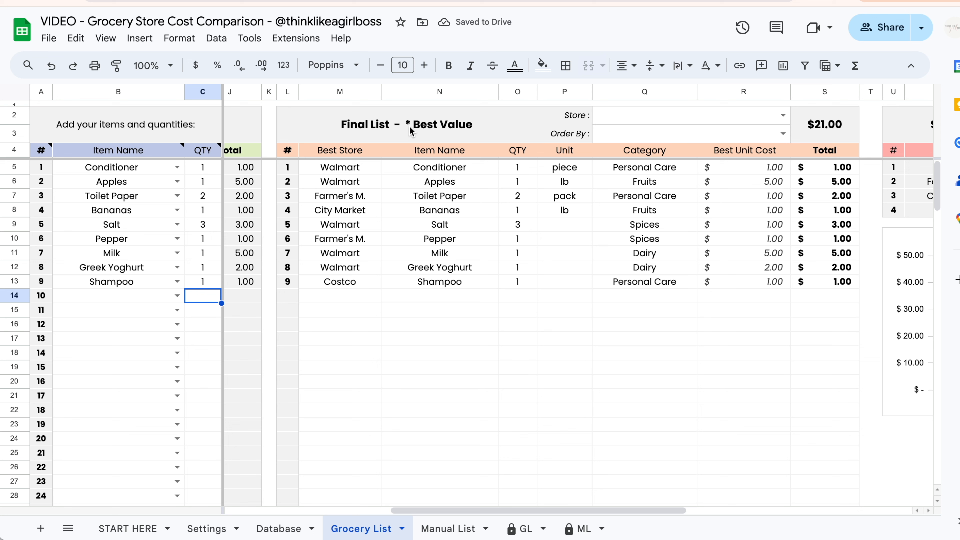
- Examine the Best Unit Cost and Best Store columns for all items in the Final List, along with its title
{"action": "left_click", "coordinate": [757, 172]}
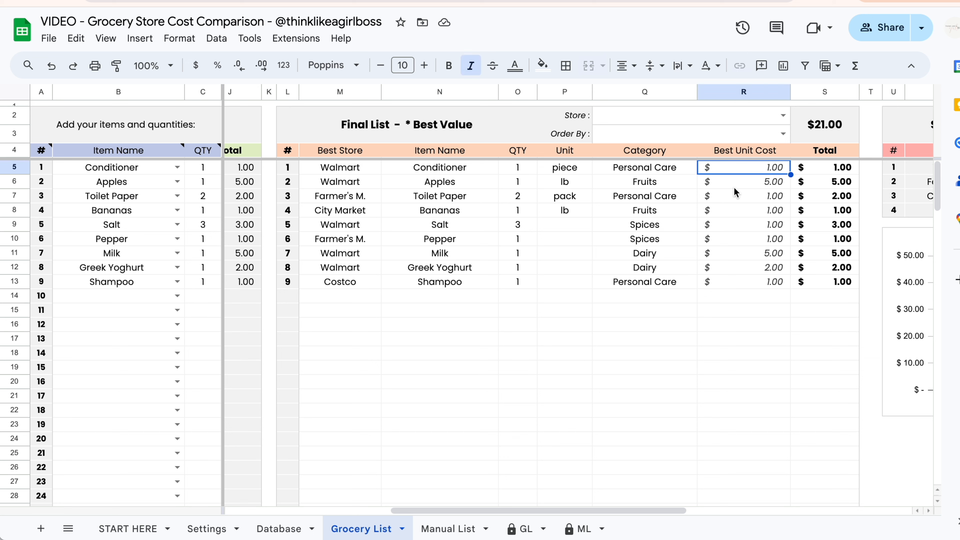
{"action": "left_click_drag", "start_coordinate": [742, 167], "coordinate": [742, 280]}
{"action": "left_click_drag", "start_coordinate": [357, 168], "coordinate": [352, 288]}
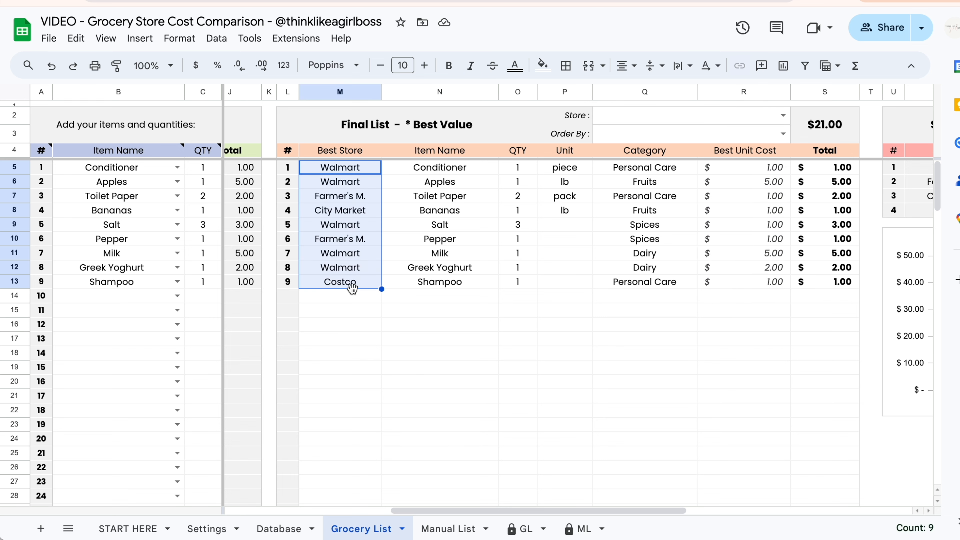
{"action": "left_click", "coordinate": [465, 135]}
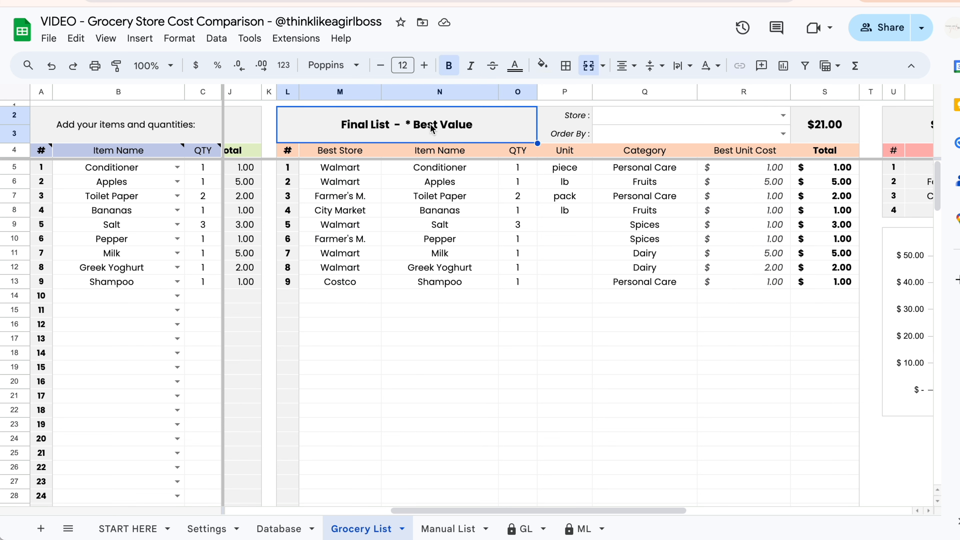
- Set the Final List's Store filter to Walmart, and switch it to City Market
{"action": "left_click", "coordinate": [782, 115]}
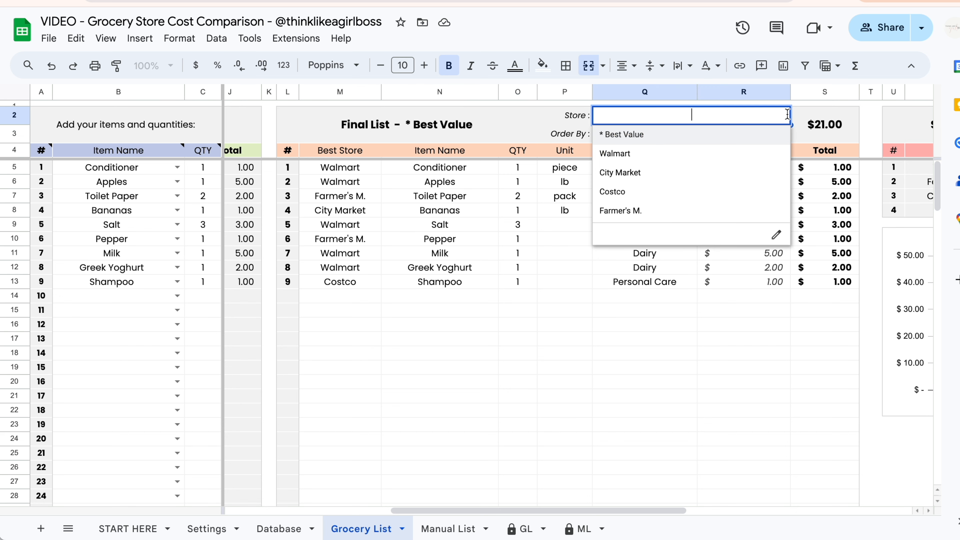
{"action": "left_click", "coordinate": [544, 119]}
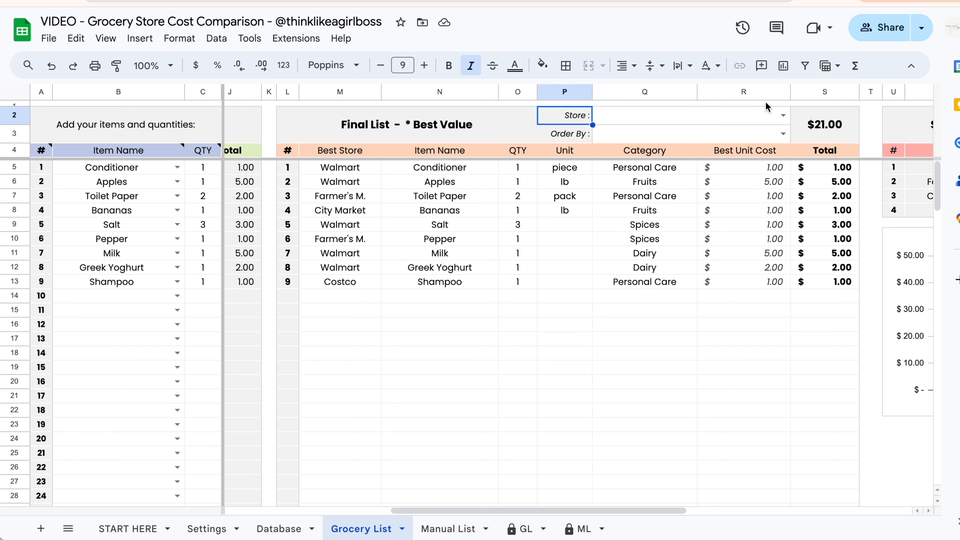
{"action": "left_click", "coordinate": [783, 116]}
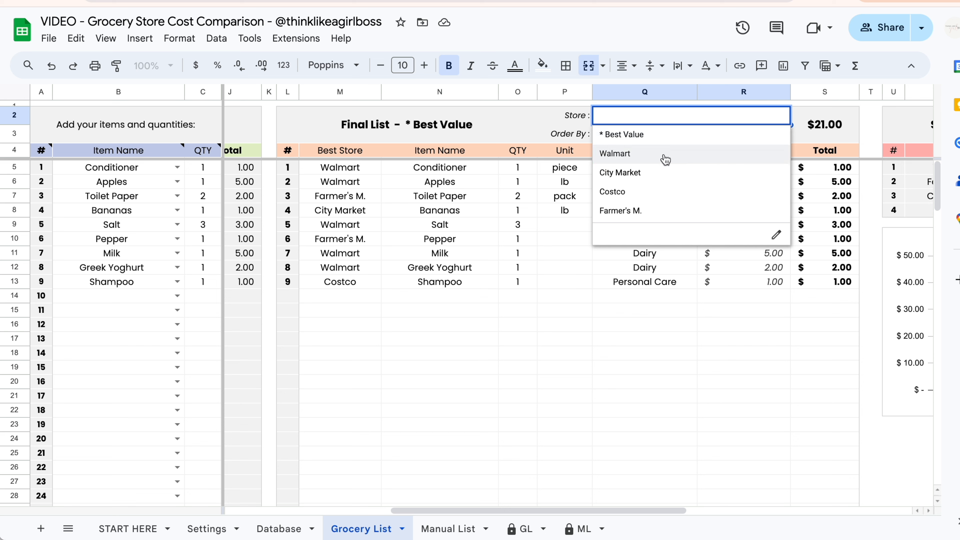
{"action": "left_click", "coordinate": [664, 155]}
{"action": "left_click", "coordinate": [783, 115]}
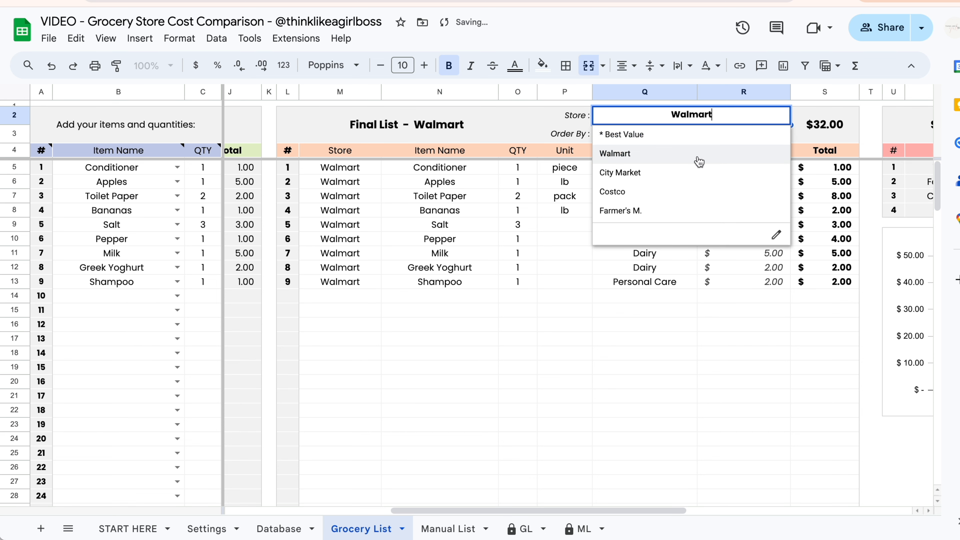
{"action": "left_click", "coordinate": [680, 176]}
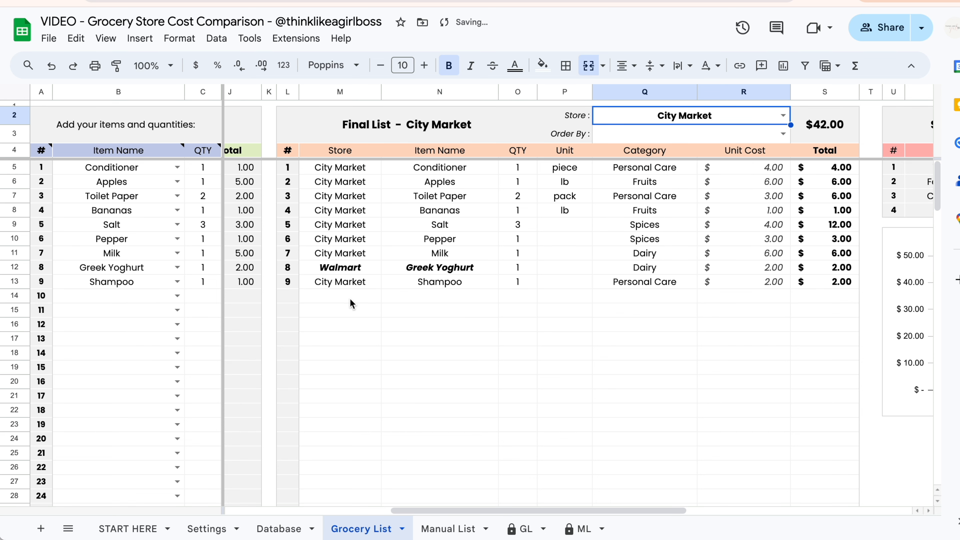
- Examine the City Market version of the Final List, including its stores, unit costs and the Greek Yoghurt substitute row
{"action": "left_click", "coordinate": [349, 207]}
{"action": "left_click", "coordinate": [727, 197]}
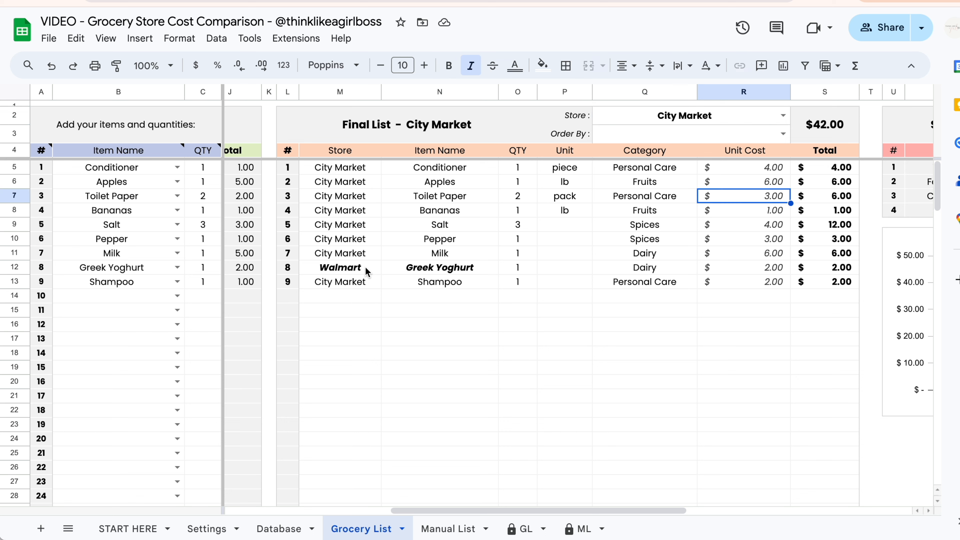
{"action": "left_click", "coordinate": [629, 127]}
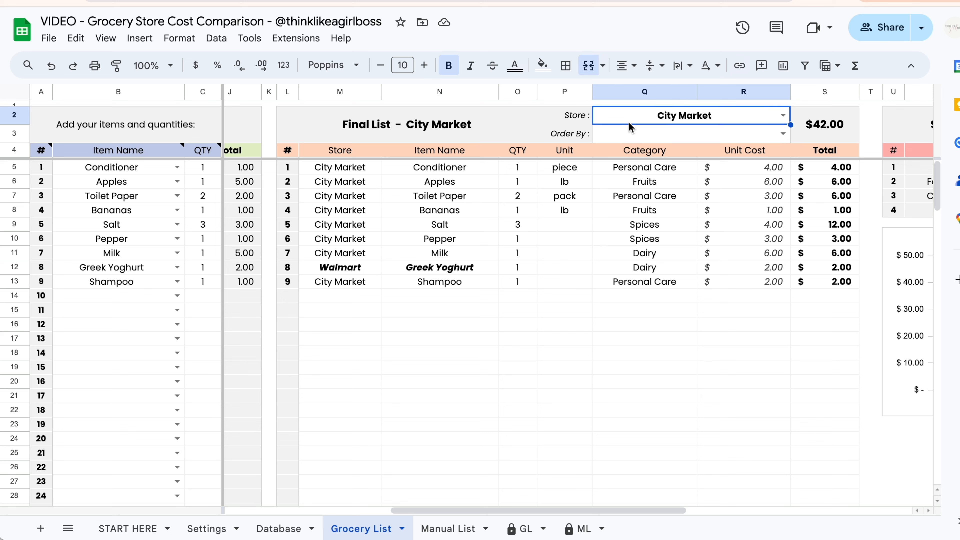
{"action": "left_click", "coordinate": [412, 268]}
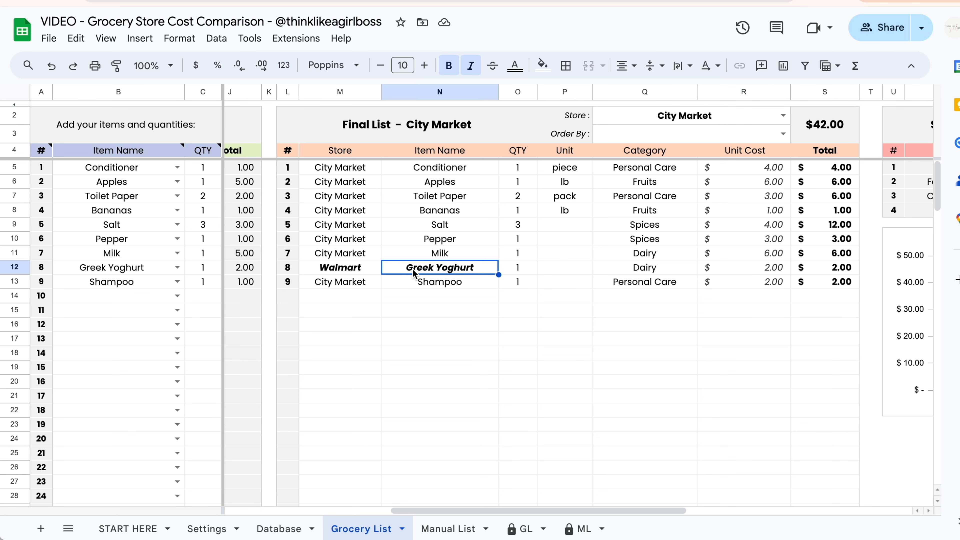
- Check City Market's Store Total and missing items in the Store Comparison against the Final List's store selection
{"action": "scroll", "coordinate": [618, 348], "scroll_direction": "right", "scroll_amount": 8}
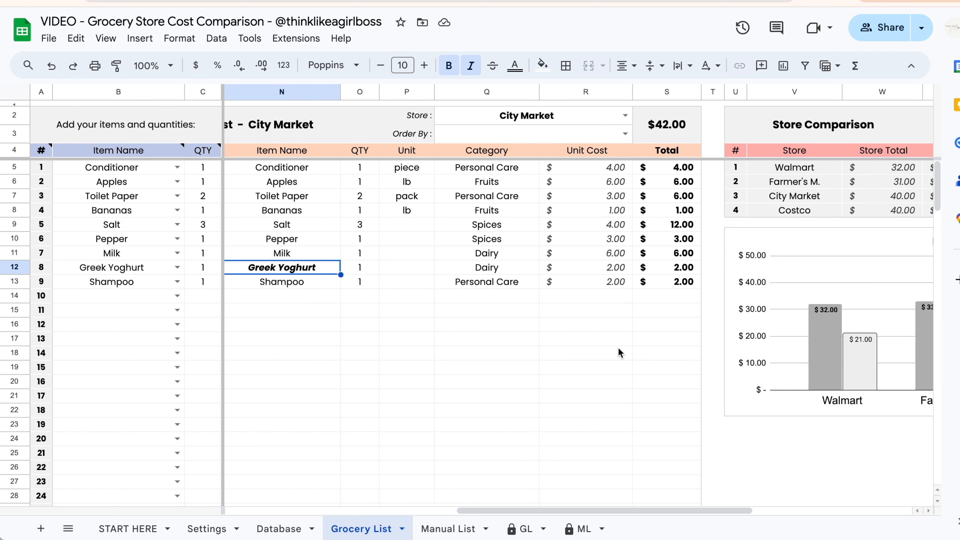
{"action": "scroll", "coordinate": [618, 347], "scroll_direction": "right", "scroll_amount": 5}
{"action": "left_click_drag", "start_coordinate": [388, 196], "coordinate": [646, 192]}
{"action": "scroll", "coordinate": [646, 192], "scroll_direction": "left", "scroll_amount": 5}
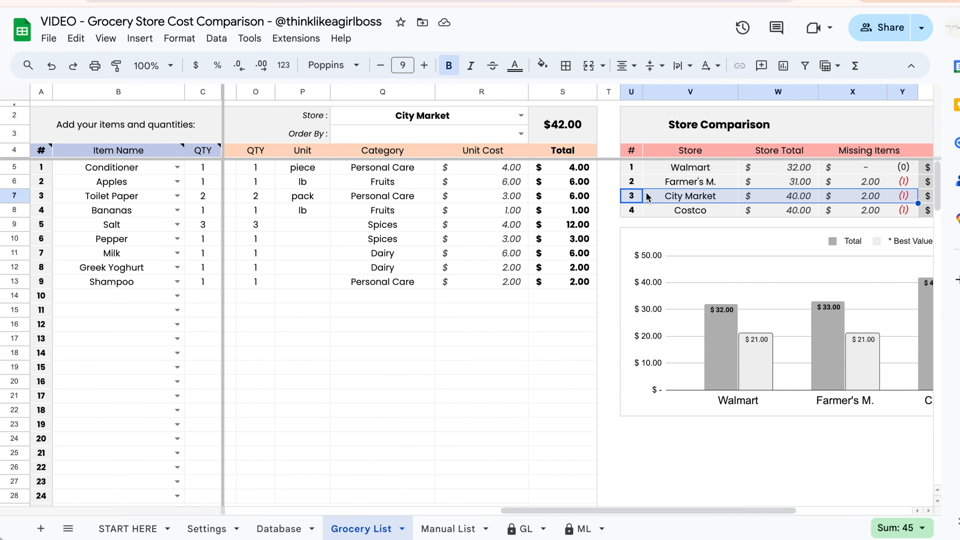
{"action": "scroll", "coordinate": [685, 307], "scroll_direction": "right", "scroll_amount": 4}
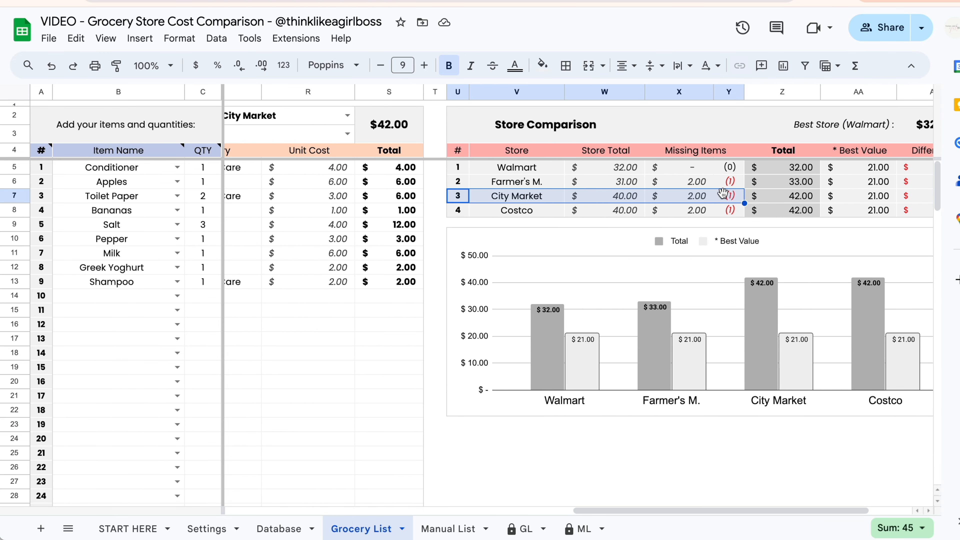
{"action": "scroll", "coordinate": [388, 293], "scroll_direction": "left", "scroll_amount": 8}
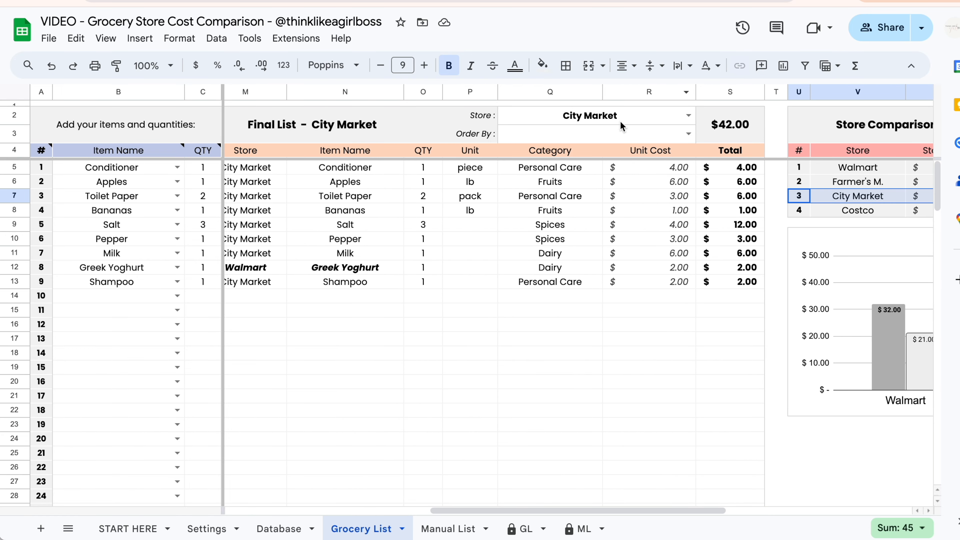
{"action": "scroll", "coordinate": [699, 125], "scroll_direction": "left", "scroll_amount": 3}
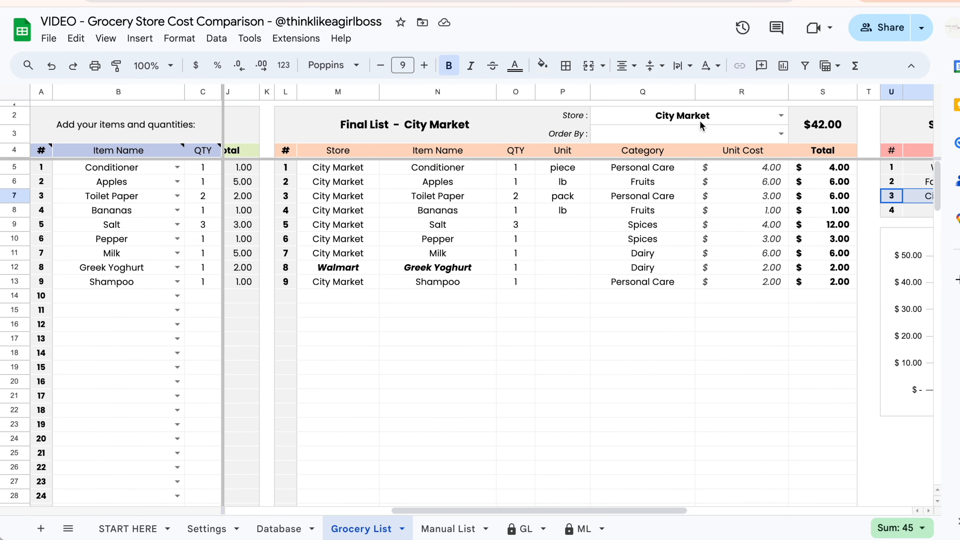
- Order City Market's Final List by Store, and check the Walmart substitute row for Greek Yoghurt
{"action": "left_click", "coordinate": [783, 134]}
{"action": "left_click", "coordinate": [709, 173]}
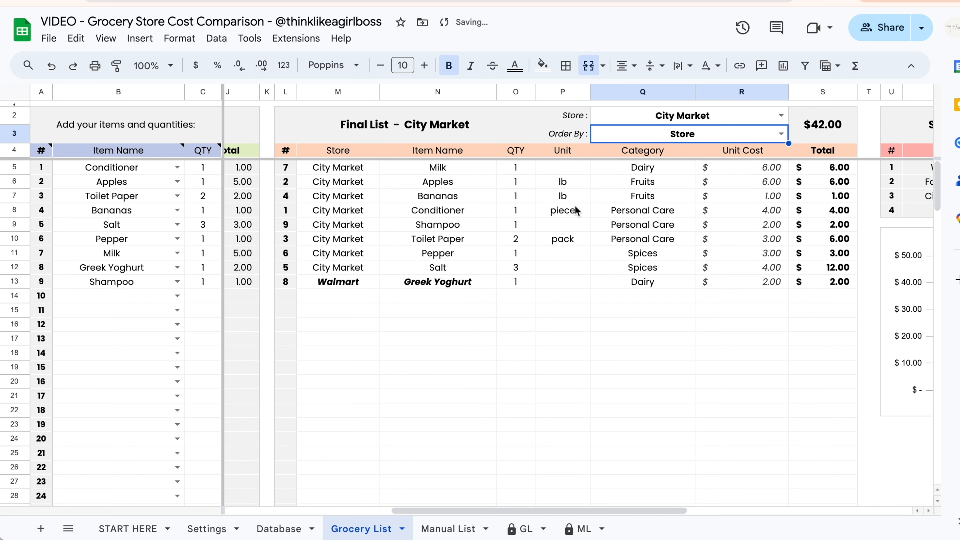
{"action": "scroll", "coordinate": [501, 305], "scroll_direction": "right", "scroll_amount": 2}
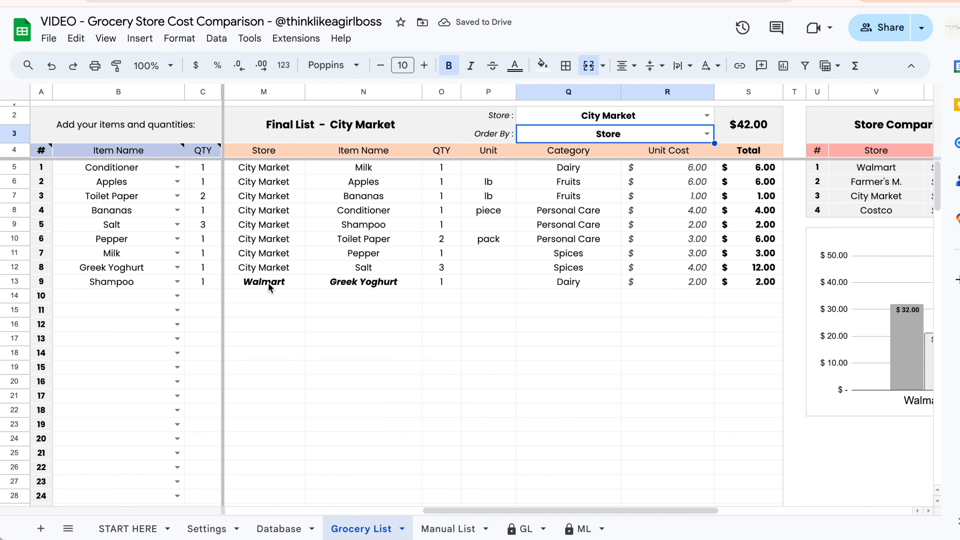
{"action": "left_click_drag", "start_coordinate": [268, 282], "coordinate": [401, 285]}
{"action": "left_click", "coordinate": [474, 339]}
{"action": "scroll", "coordinate": [474, 338], "scroll_direction": "left", "scroll_amount": 1}
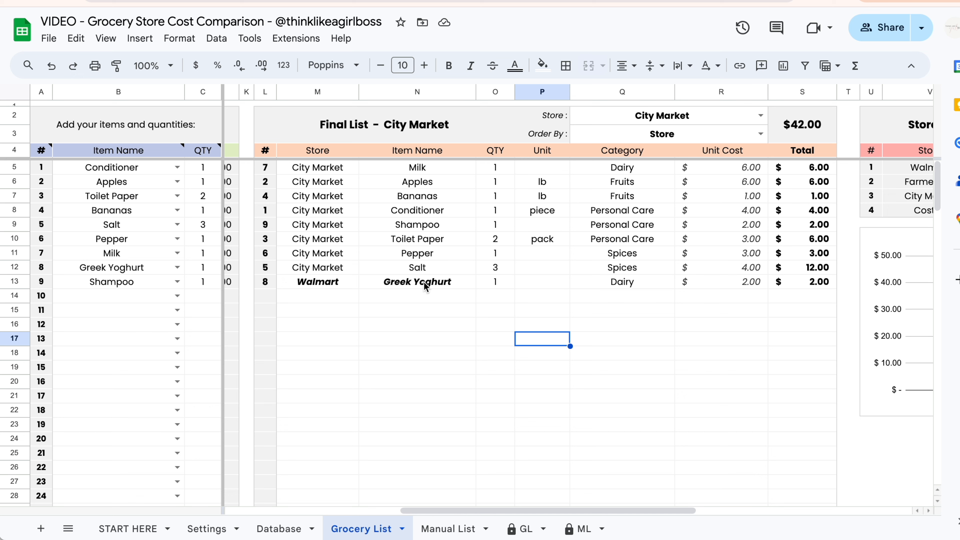
{"action": "left_click", "coordinate": [319, 283]}
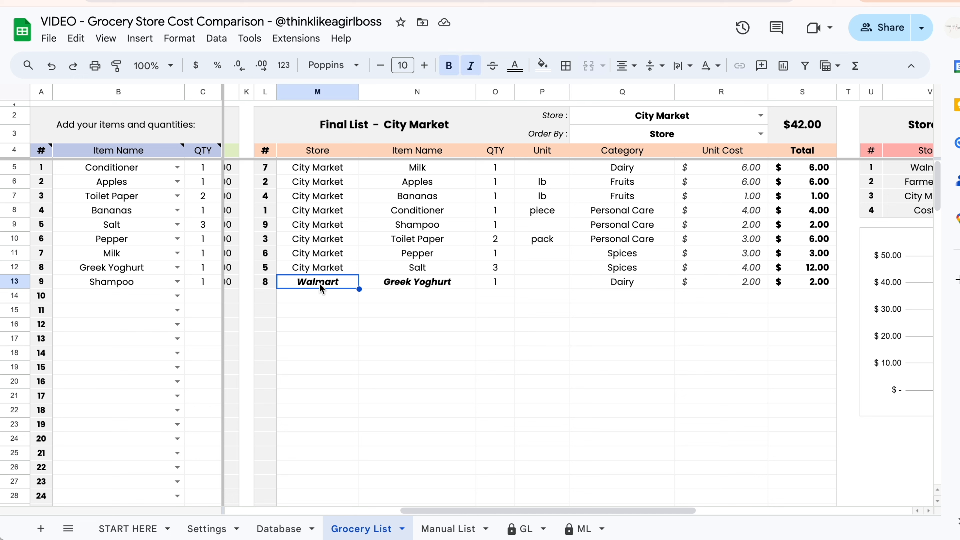
{"action": "left_click", "coordinate": [434, 285]}
{"action": "left_click", "coordinate": [600, 113]}
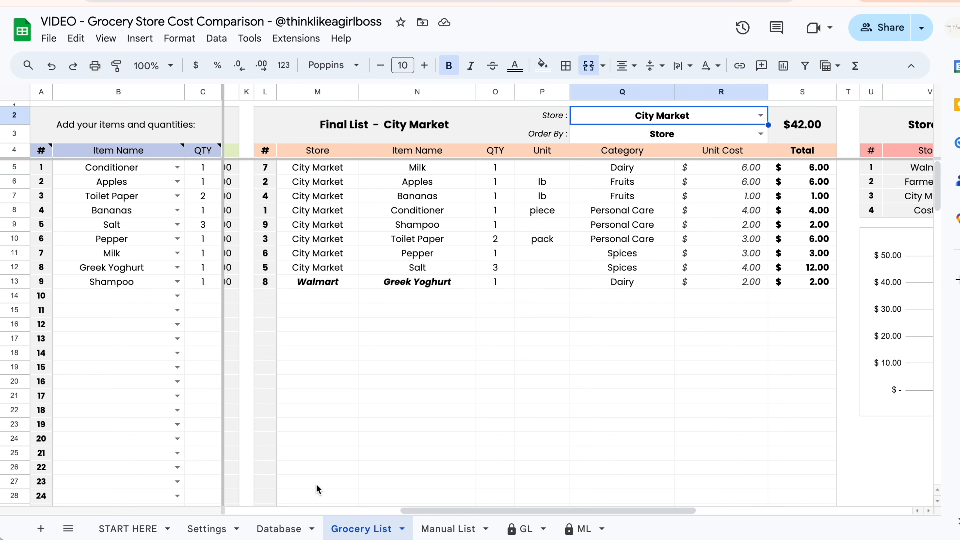
- Enter a City Market unit cost of 3 for Greek Yoghurt in the Database sheet, and check its row in the Final List
{"action": "left_click", "coordinate": [280, 527]}
{"action": "left_click", "coordinate": [601, 375]}
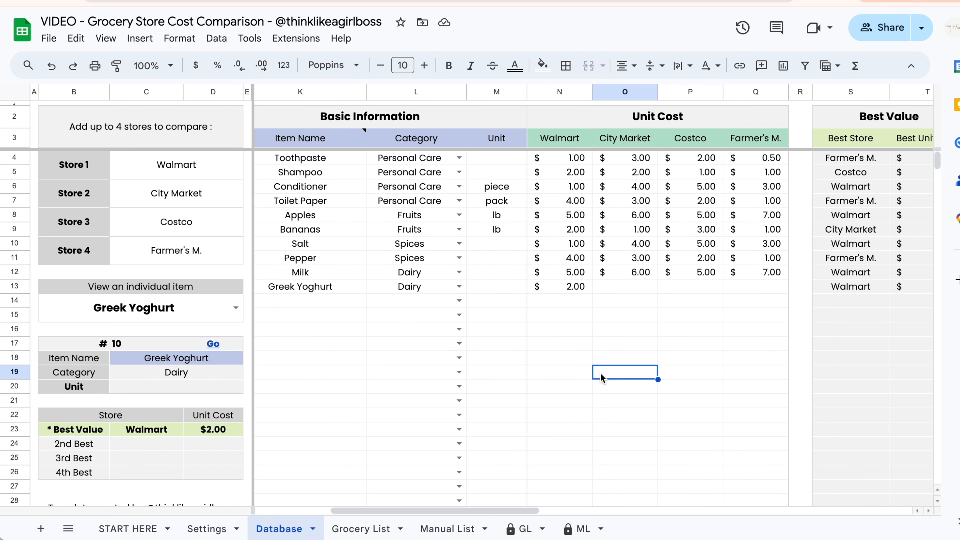
{"action": "scroll", "coordinate": [383, 322], "scroll_direction": "left", "scroll_amount": 1}
{"action": "left_click", "coordinate": [362, 289]}
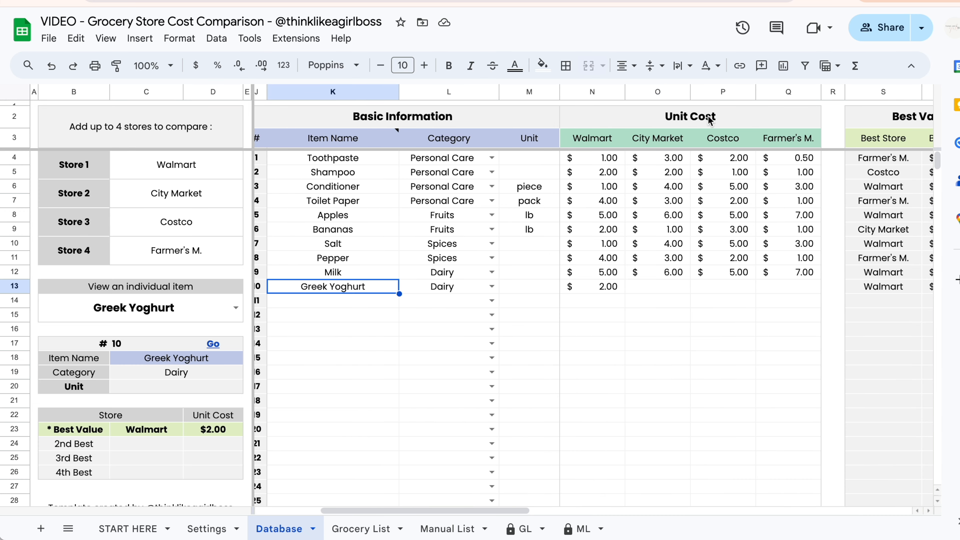
{"action": "left_click", "coordinate": [662, 292]}
{"action": "type", "text": "3"}
{"action": "key", "text": "Return"}
{"action": "left_click", "coordinate": [354, 528]}
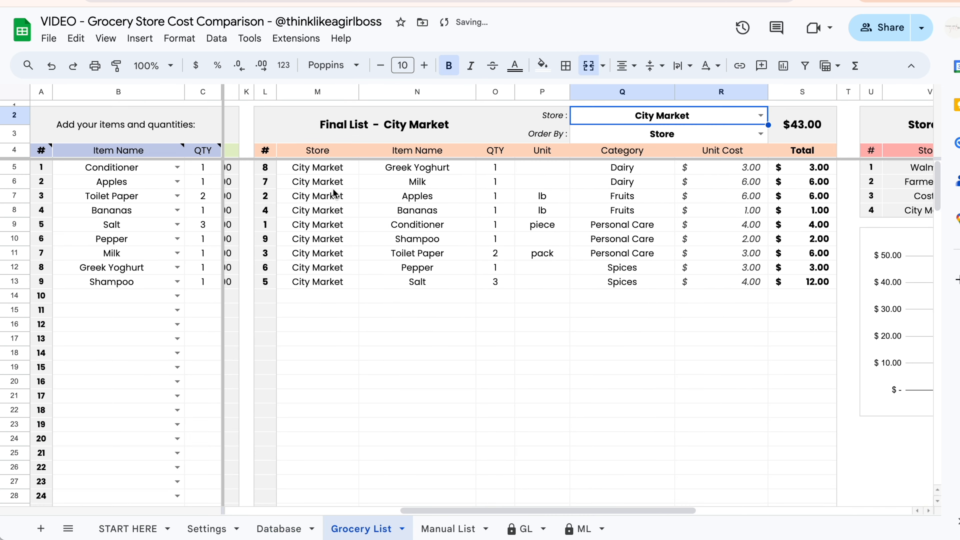
{"action": "left_click", "coordinate": [430, 168]}
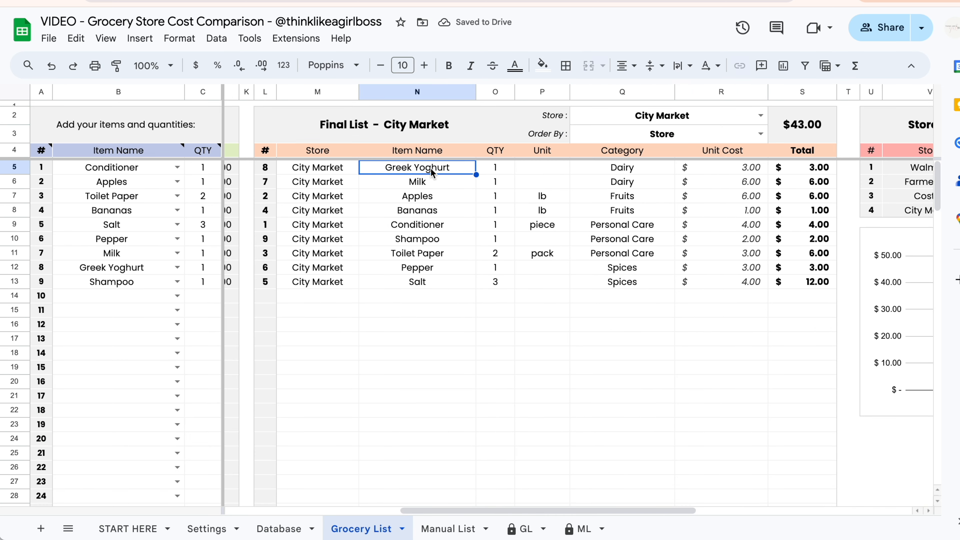
- Undo the City Market unit cost entry for Greek Yoghurt in the Database, and return to the Grocery List sheet
{"action": "left_click", "coordinate": [275, 529]}
{"action": "key", "text": "ctrl+z"}
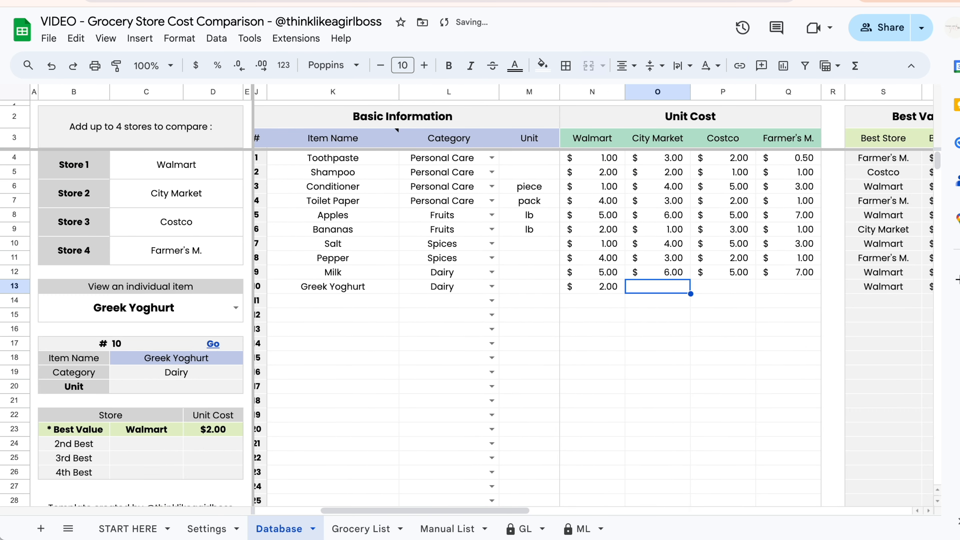
{"action": "key", "text": "ctrl+Page_Down"}
- Switch the Final List's Store filter through Walmart, City Market and Costco, ending on Farmer's M
{"action": "left_click", "coordinate": [762, 115]}
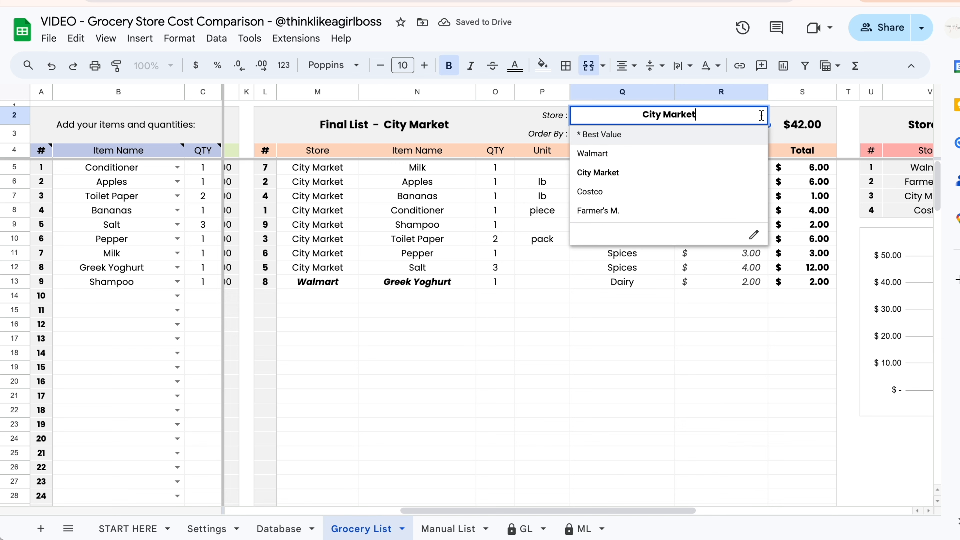
{"action": "left_click", "coordinate": [681, 155]}
{"action": "left_click", "coordinate": [684, 116]}
{"action": "left_click", "coordinate": [697, 172]}
{"action": "left_click", "coordinate": [760, 115]}
{"action": "left_click", "coordinate": [652, 191]}
{"action": "left_click", "coordinate": [760, 116]}
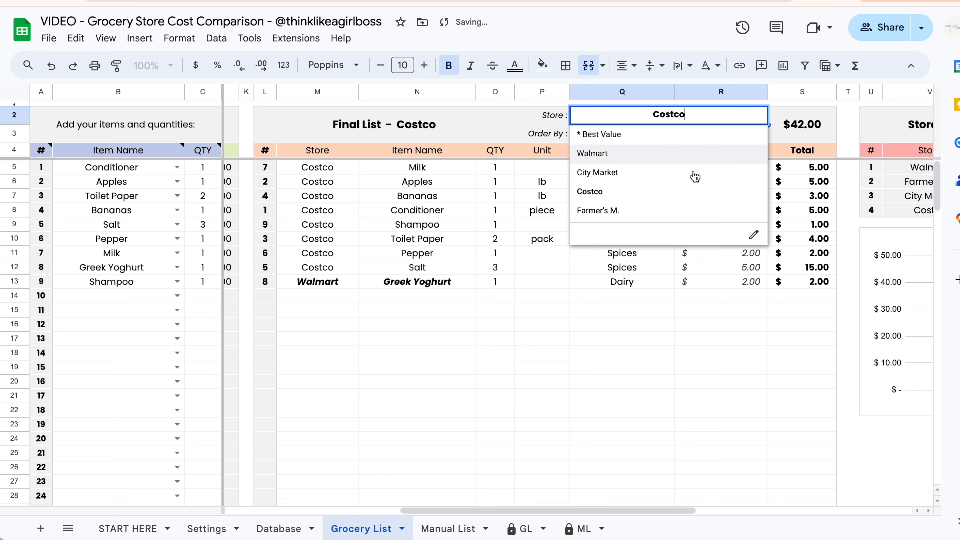
{"action": "left_click", "coordinate": [672, 210]}
- Examine the Store, Unit Cost, Total and QTY columns of the Farmer's M. Final List
{"action": "left_click_drag", "start_coordinate": [331, 173], "coordinate": [328, 290]}
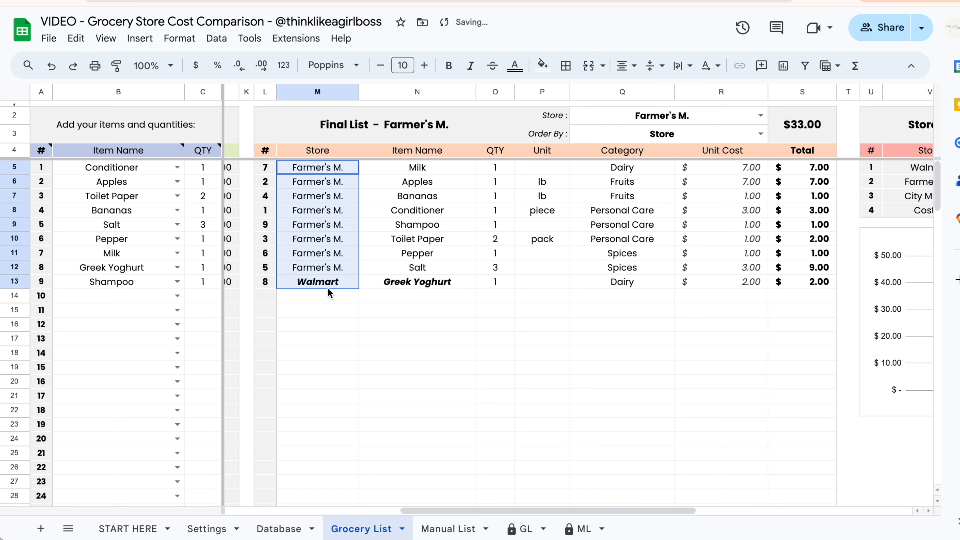
{"action": "left_click_drag", "start_coordinate": [724, 168], "coordinate": [732, 286]}
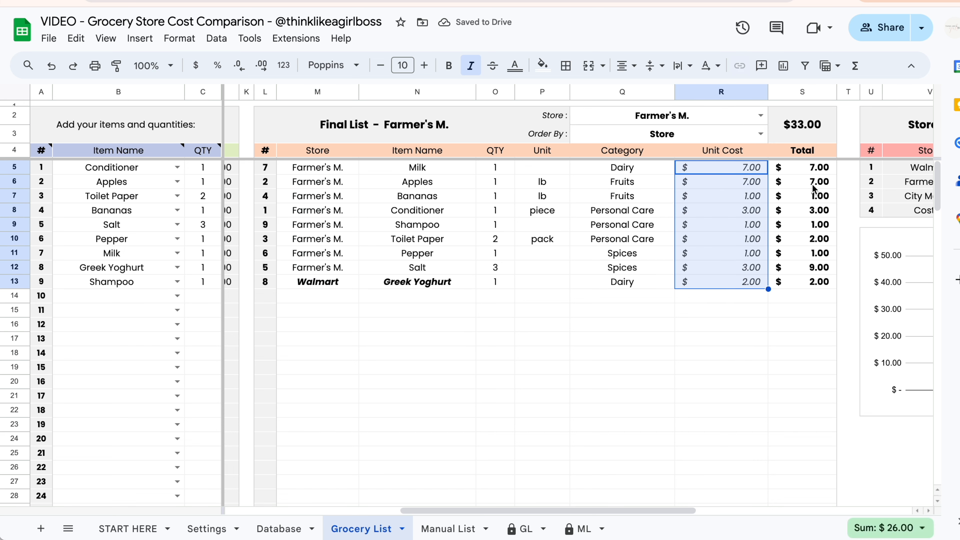
{"action": "left_click_drag", "start_coordinate": [809, 169], "coordinate": [809, 282]}
{"action": "left_click_drag", "start_coordinate": [720, 168], "coordinate": [710, 288]}
{"action": "left_click_drag", "start_coordinate": [495, 167], "coordinate": [489, 284]}
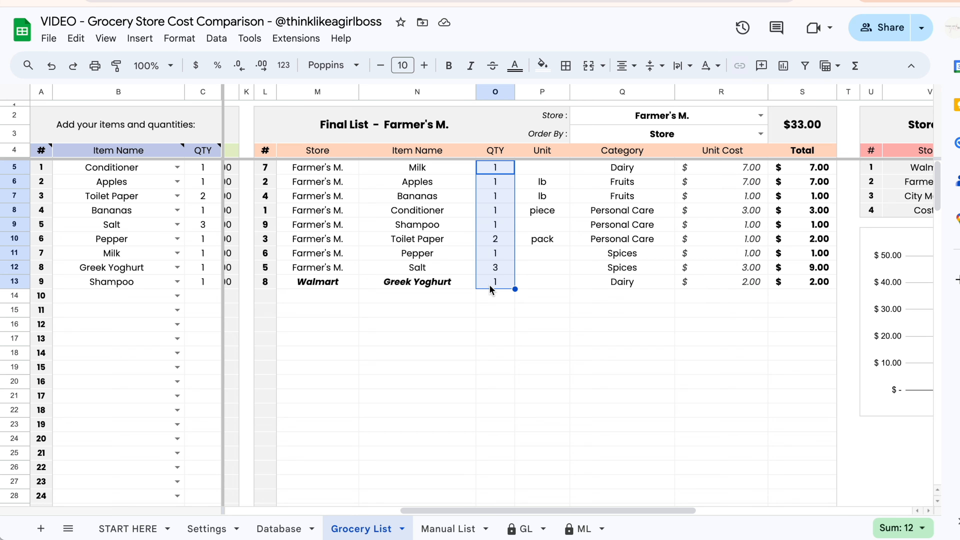
- Set Milk's quantity to 2 in the grocery items, and check its QTY in the Final List
{"action": "left_click", "coordinate": [201, 254]}
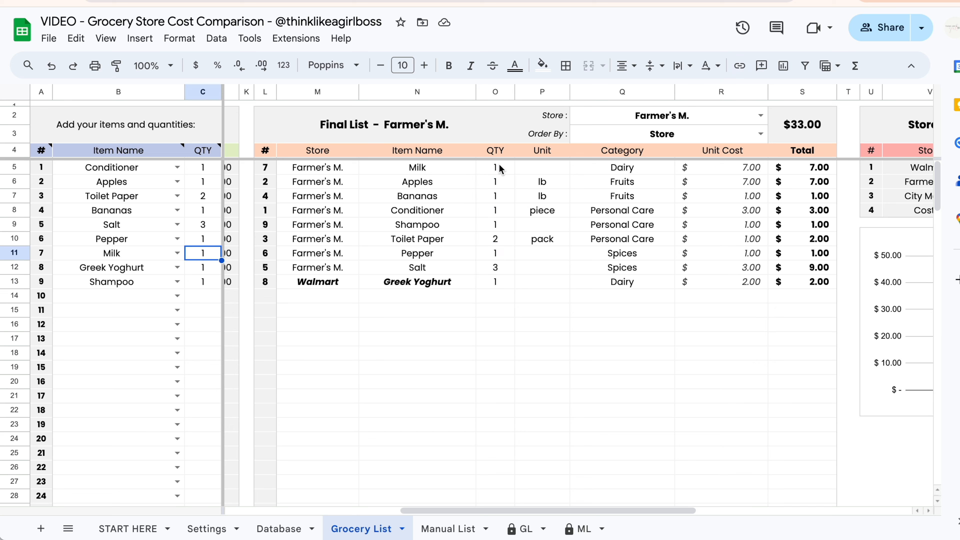
{"action": "type", "text": "2"}
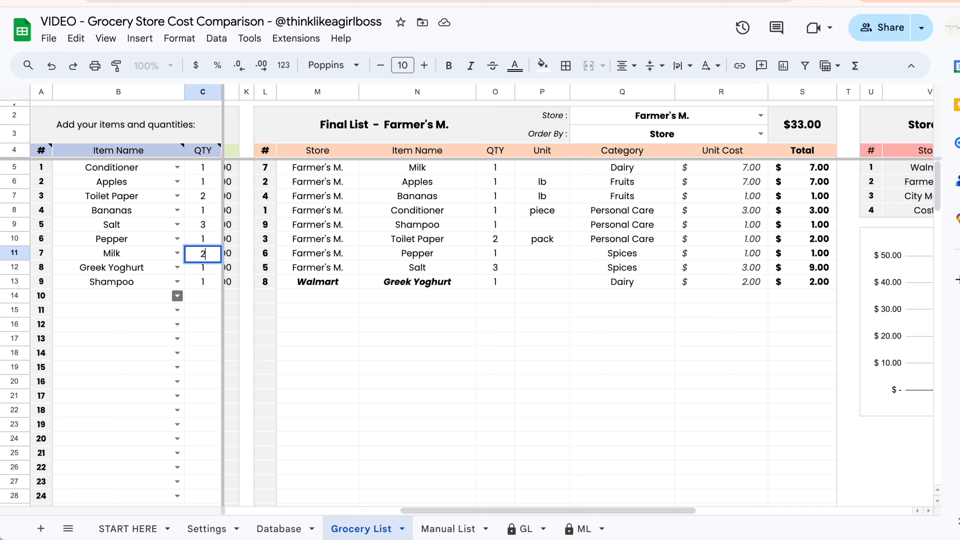
{"action": "key", "text": "Return"}
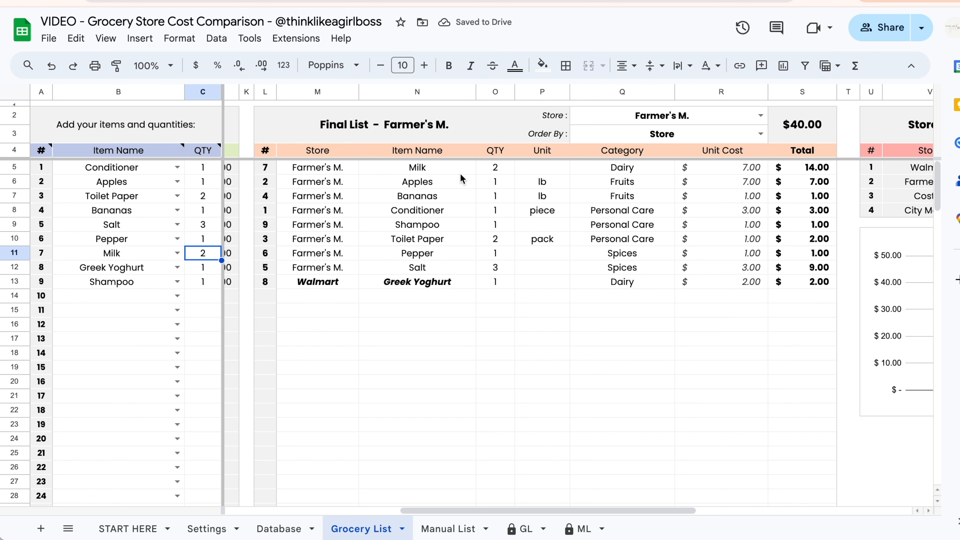
{"action": "left_click", "coordinate": [488, 171]}
- Review the entered items and quantities, and the Best Value section's stores, unit costs and totals
{"action": "scroll", "coordinate": [652, 290], "scroll_direction": "right", "scroll_amount": 10}
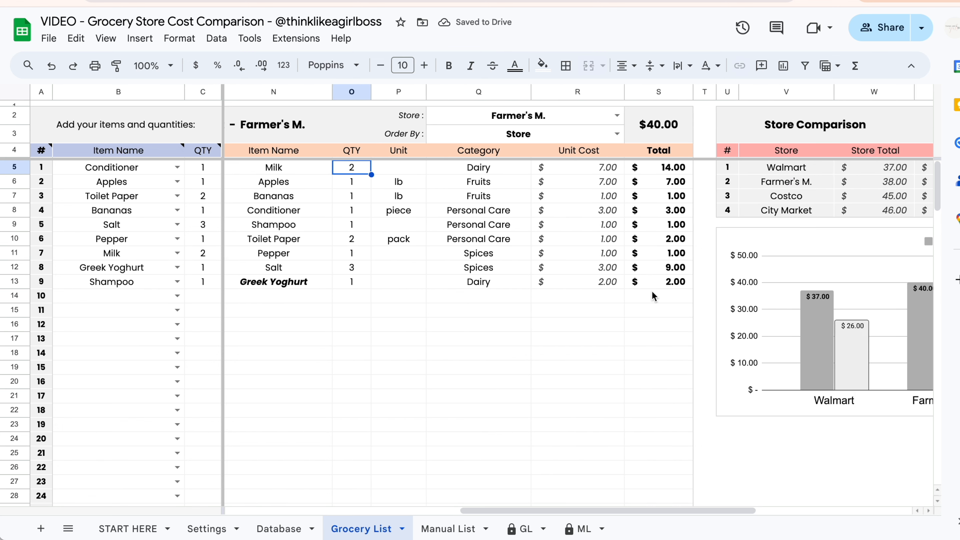
{"action": "scroll", "coordinate": [651, 291], "scroll_direction": "left", "scroll_amount": 12}
{"action": "scroll", "coordinate": [652, 293], "scroll_direction": "left", "scroll_amount": 2}
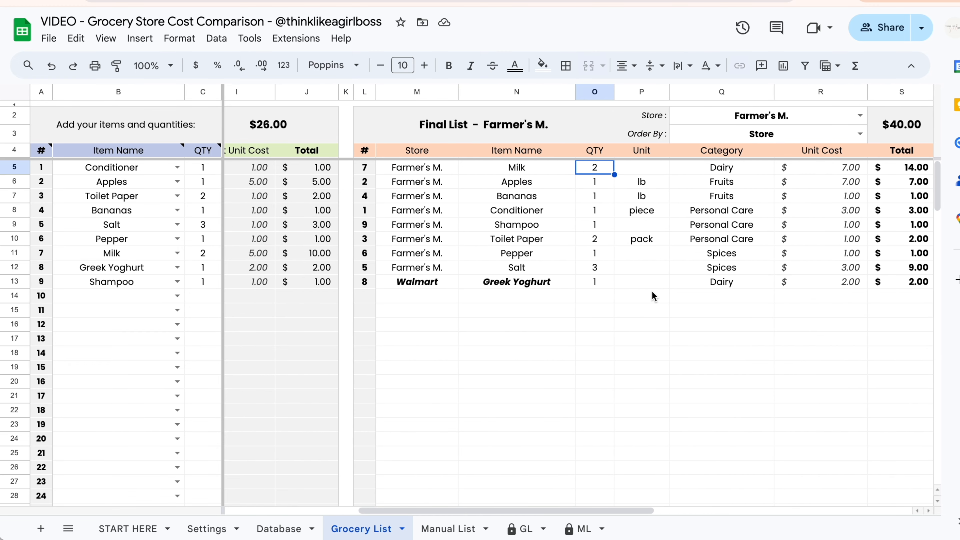
{"action": "scroll", "coordinate": [652, 290], "scroll_direction": "left", "scroll_amount": 5}
{"action": "left_click_drag", "start_coordinate": [119, 168], "coordinate": [202, 347]}
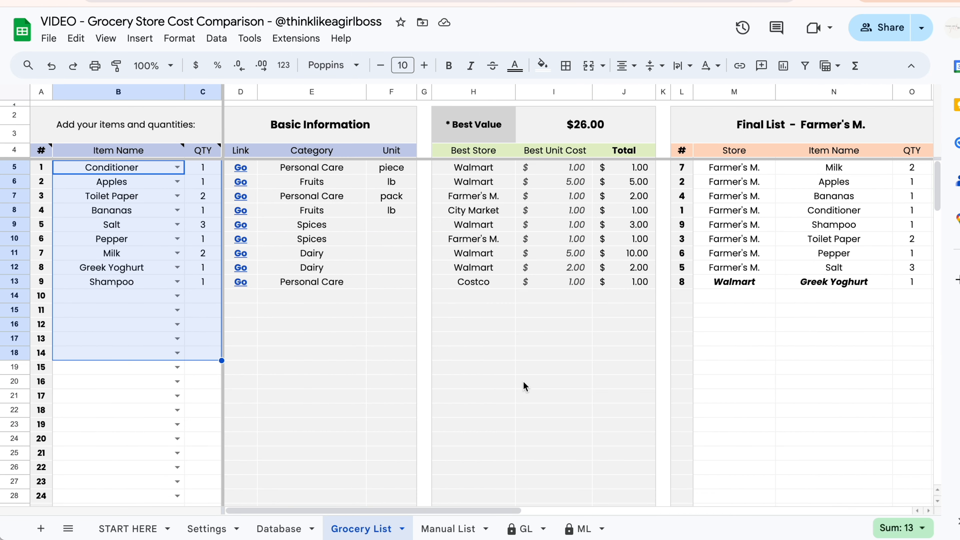
{"action": "scroll", "coordinate": [523, 381], "scroll_direction": "right", "scroll_amount": 3}
{"action": "left_click_drag", "start_coordinate": [415, 132], "coordinate": [535, 365]}
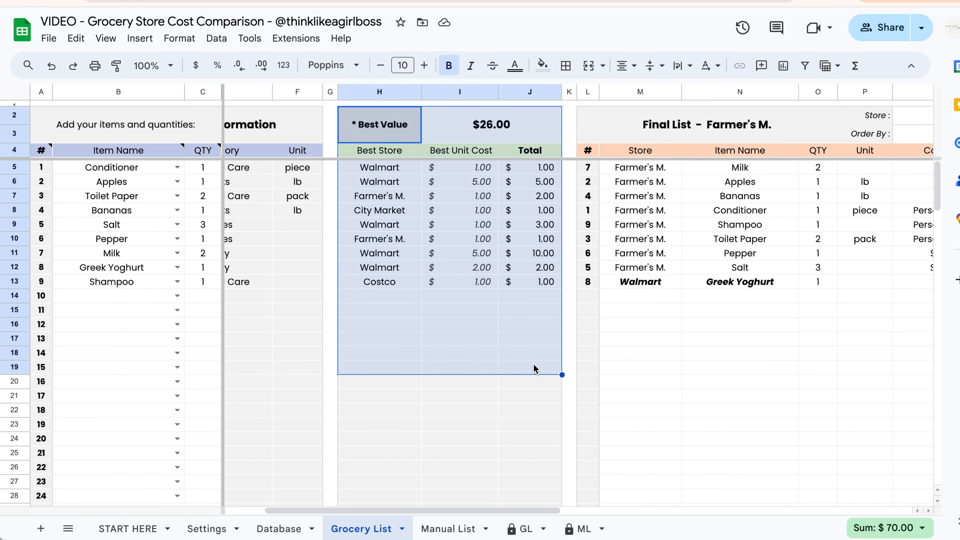
{"action": "left_click", "coordinate": [496, 315]}
{"action": "scroll", "coordinate": [495, 314], "scroll_direction": "right", "scroll_amount": 5}
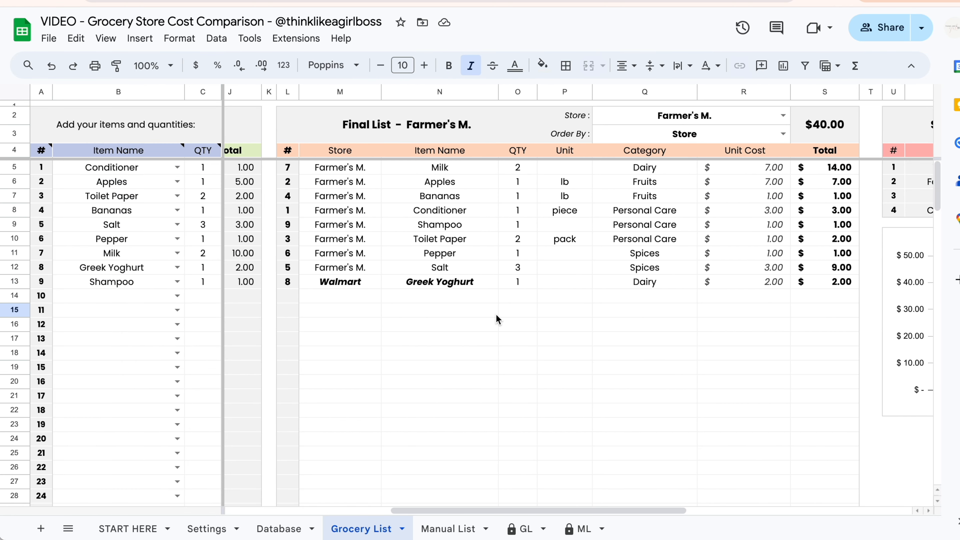
- Set the Final List's Store filter to * Best Value, and switch it to Walmart
{"action": "left_click", "coordinate": [783, 115]}
{"action": "left_click", "coordinate": [625, 135]}
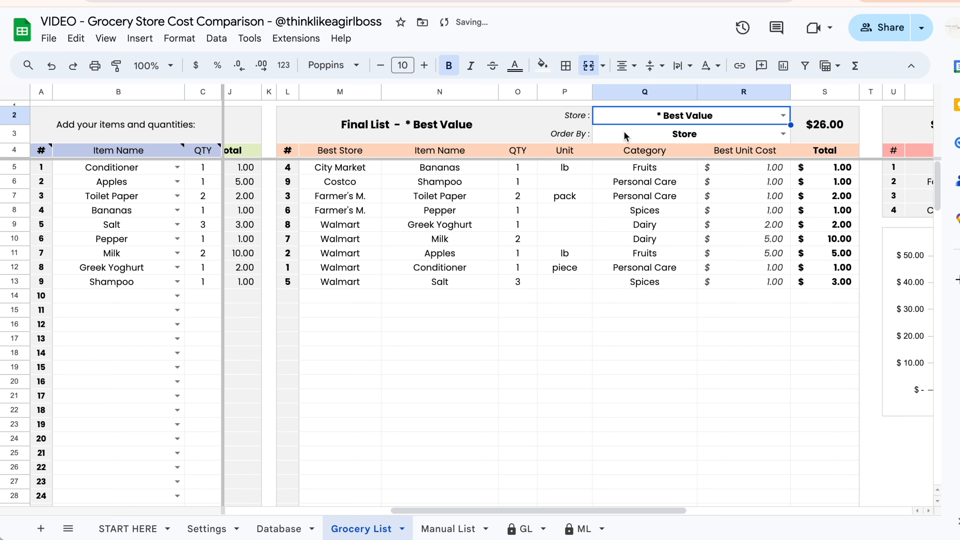
{"action": "left_click", "coordinate": [782, 116]}
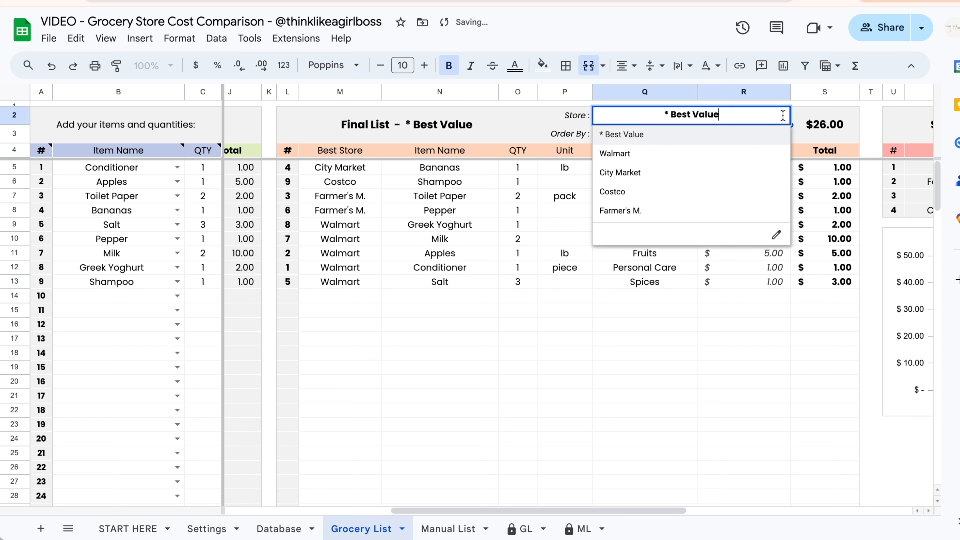
{"action": "left_click", "coordinate": [671, 152]}
{"action": "left_click", "coordinate": [726, 377]}
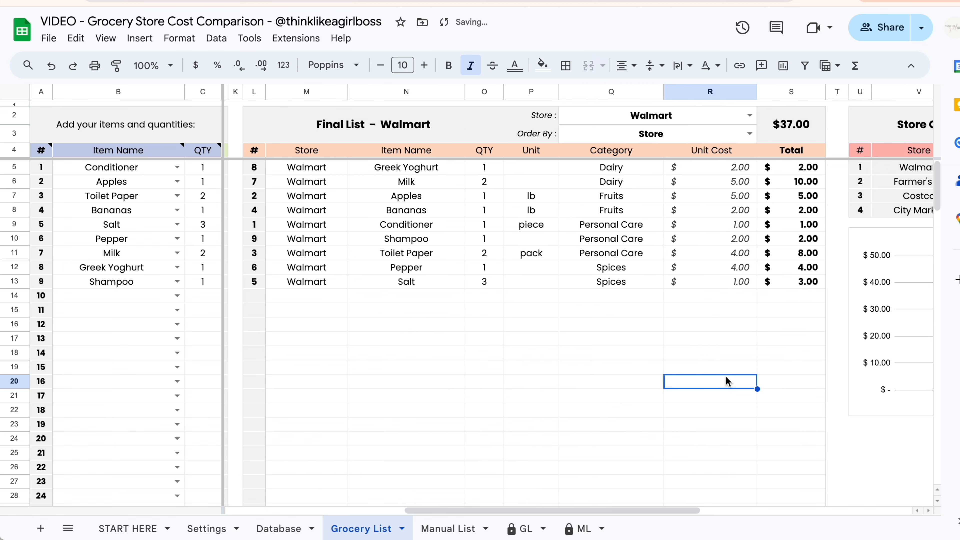
- Examine the Store Comparison table and chart for each store's total, missing items and difference from Best Value
{"action": "scroll", "coordinate": [726, 376], "scroll_direction": "right", "scroll_amount": 10}
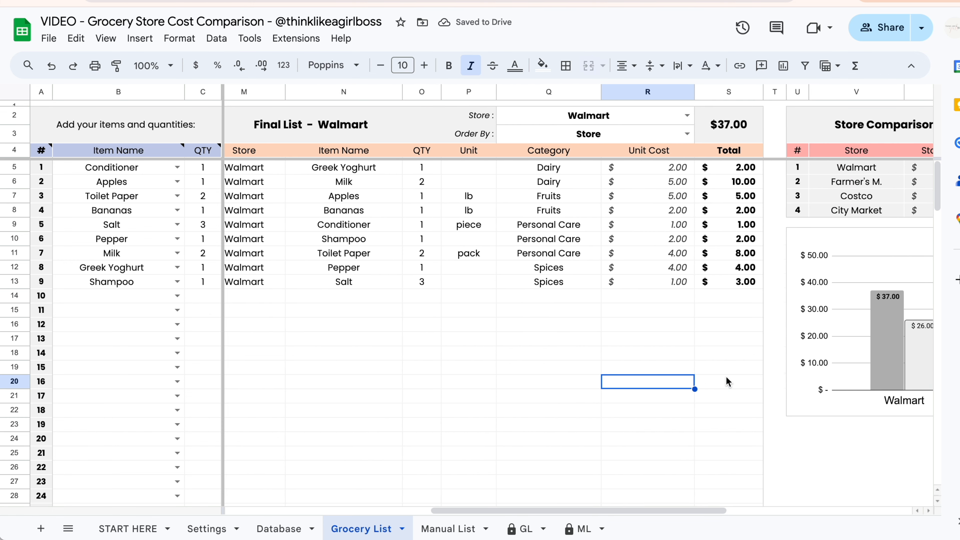
{"action": "scroll", "coordinate": [726, 376], "scroll_direction": "right", "scroll_amount": 1}
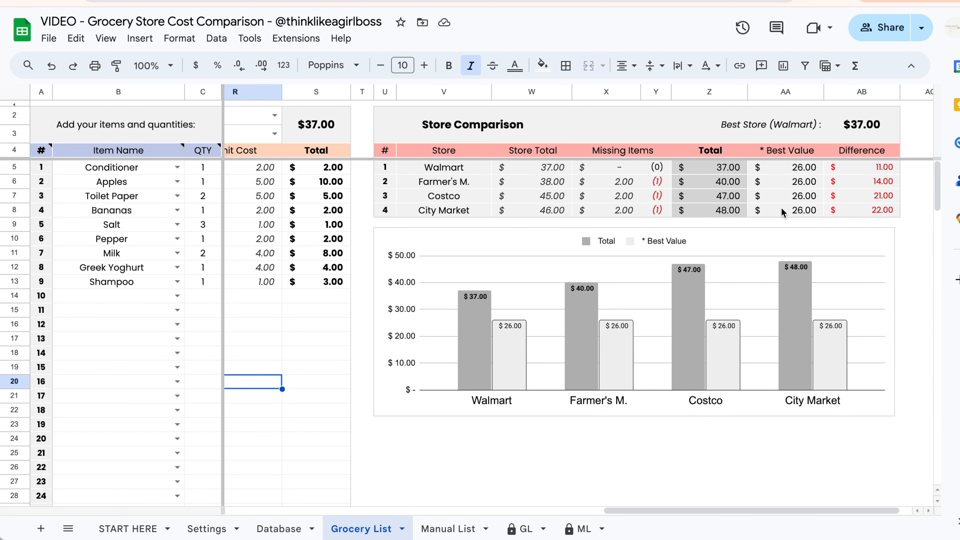
{"action": "scroll", "coordinate": [781, 207], "scroll_direction": "left", "scroll_amount": 10}
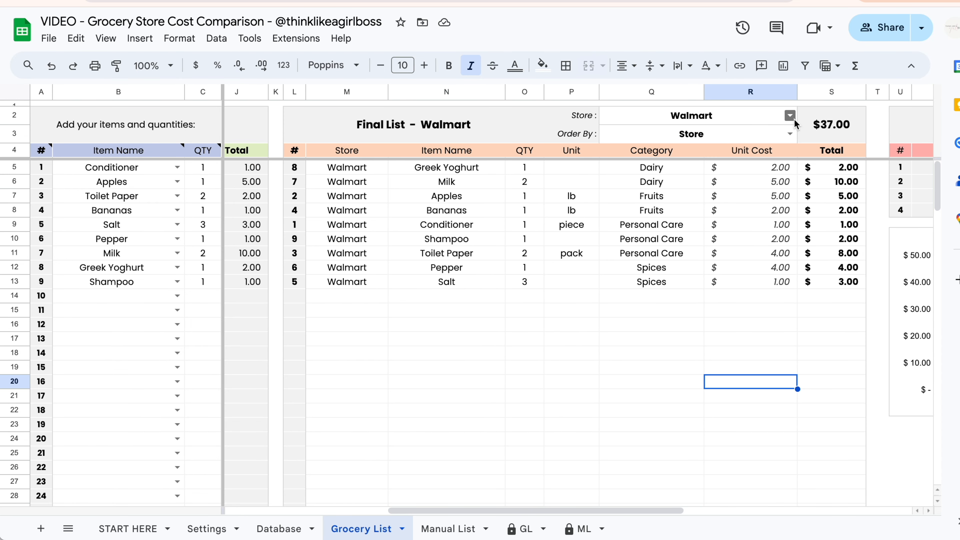
- Switch the Final List to * Best Value once more, and set it back to Walmart
{"action": "left_click", "coordinate": [790, 115]}
{"action": "left_click", "coordinate": [739, 137]}
{"action": "left_click", "coordinate": [785, 117]}
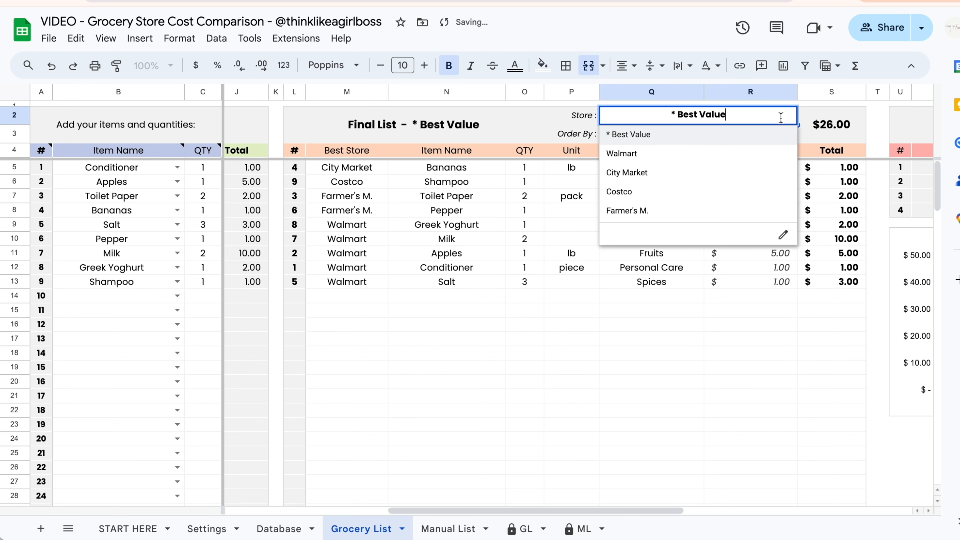
{"action": "left_click", "coordinate": [643, 155]}
- Order the Walmart Final List by Total, and change the ordering to Category
{"action": "left_click", "coordinate": [790, 134]}
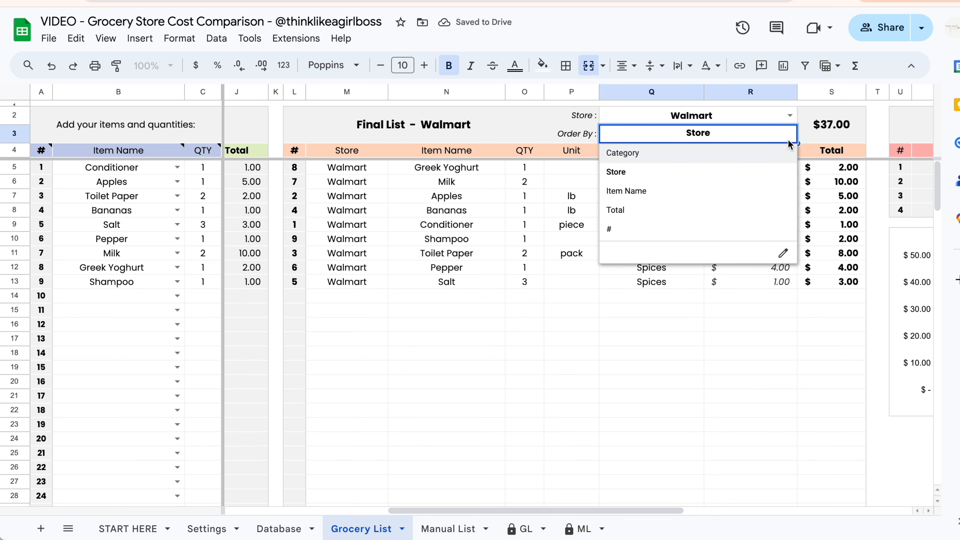
{"action": "left_click", "coordinate": [638, 217]}
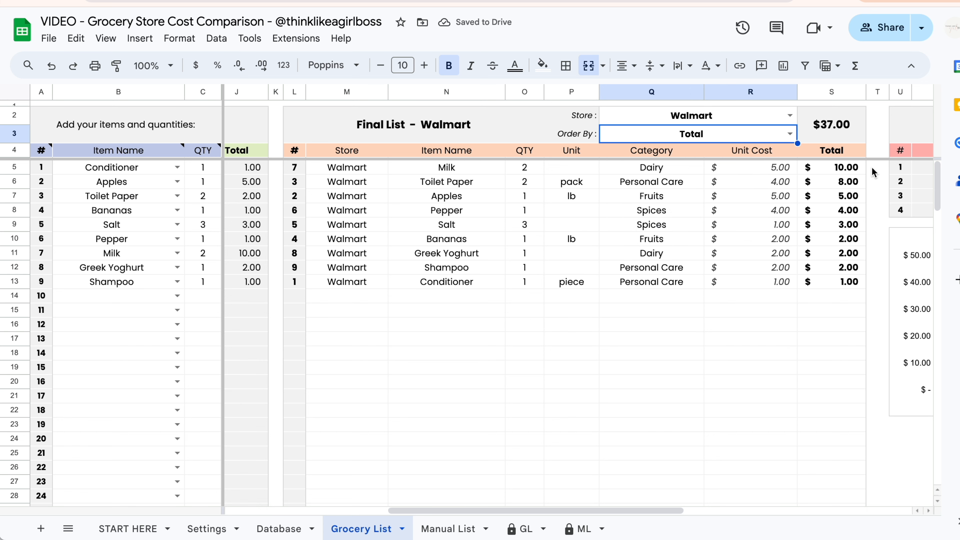
{"action": "left_click", "coordinate": [790, 133]}
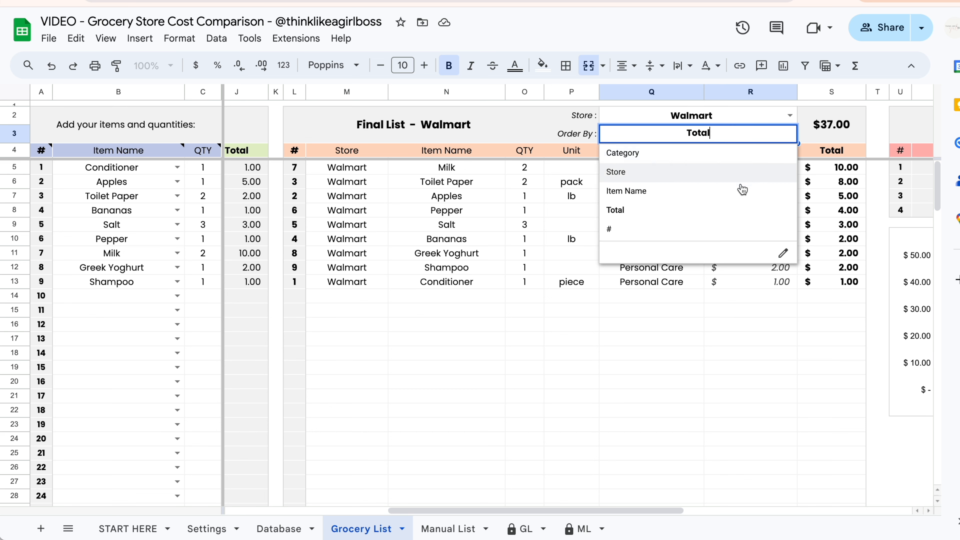
{"action": "left_click", "coordinate": [756, 154]}
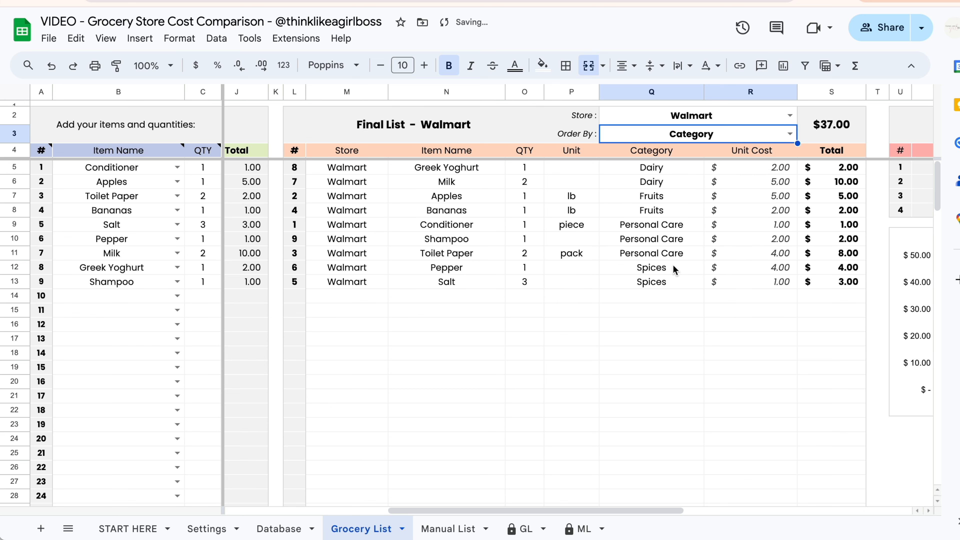
{"action": "left_click", "coordinate": [666, 298]}
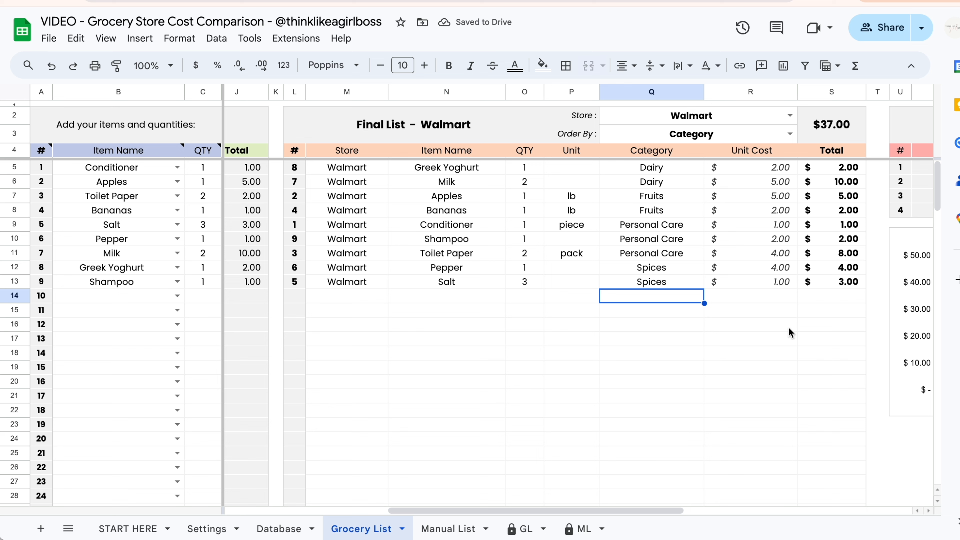
- Select the Walmart Final List range L2:S16, and set the print settings to print only the selected cells
{"action": "left_click", "coordinate": [794, 415]}
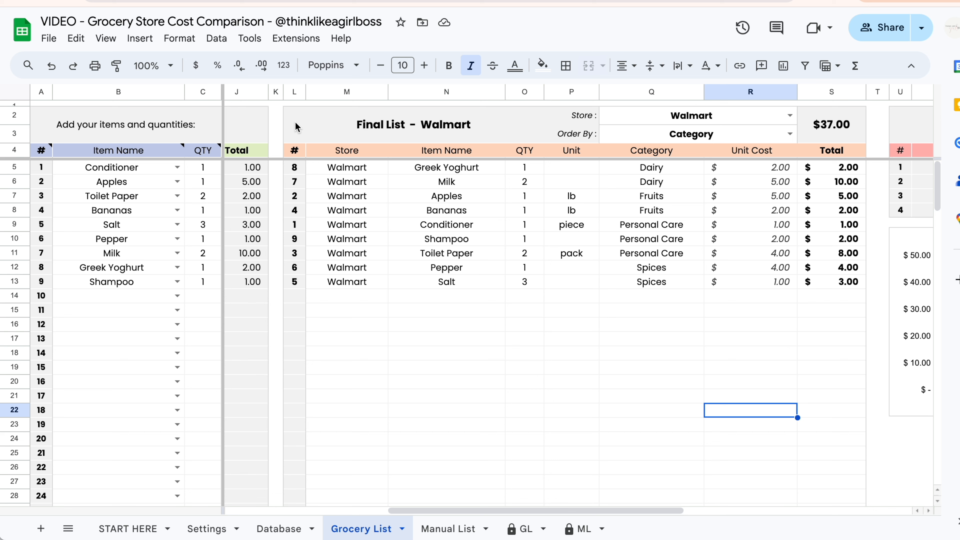
{"action": "left_click_drag", "start_coordinate": [295, 124], "coordinate": [847, 329]}
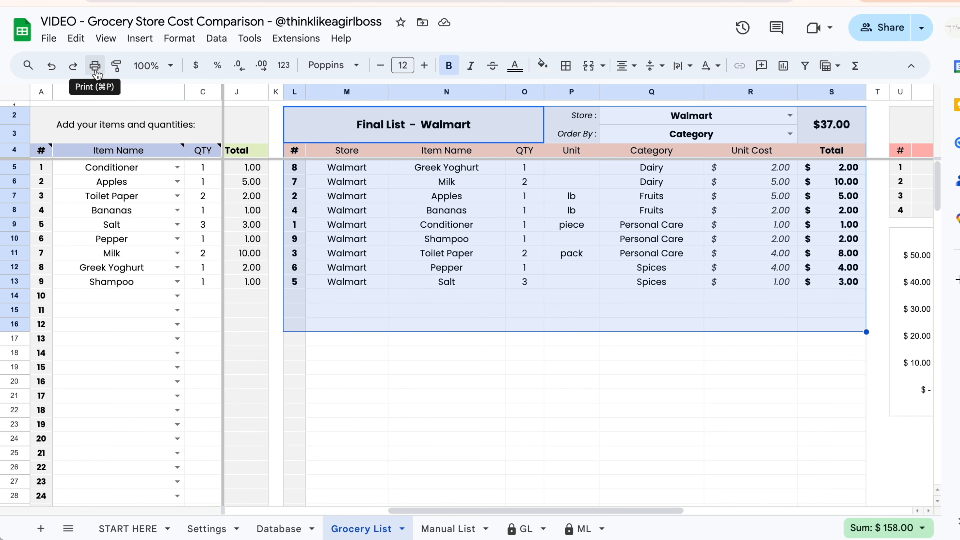
{"action": "left_click", "coordinate": [95, 66]}
{"action": "scroll", "coordinate": [481, 391], "scroll_direction": "down", "scroll_amount": 5}
{"action": "scroll", "coordinate": [595, 281], "scroll_direction": "up", "scroll_amount": 5}
{"action": "scroll", "coordinate": [589, 255], "scroll_direction": "down", "scroll_amount": 6}
{"action": "scroll", "coordinate": [589, 255], "scroll_direction": "up", "scroll_amount": 5}
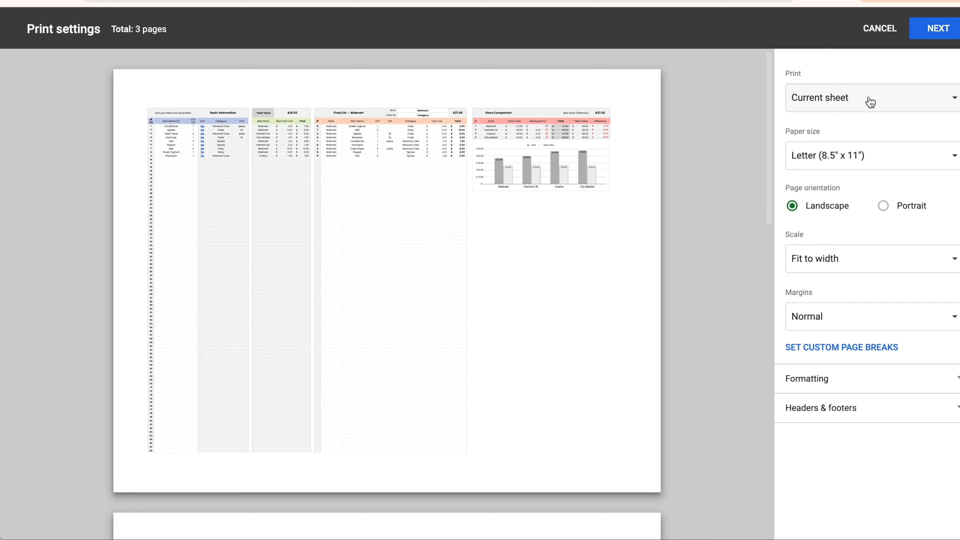
{"action": "left_click", "coordinate": [877, 102]}
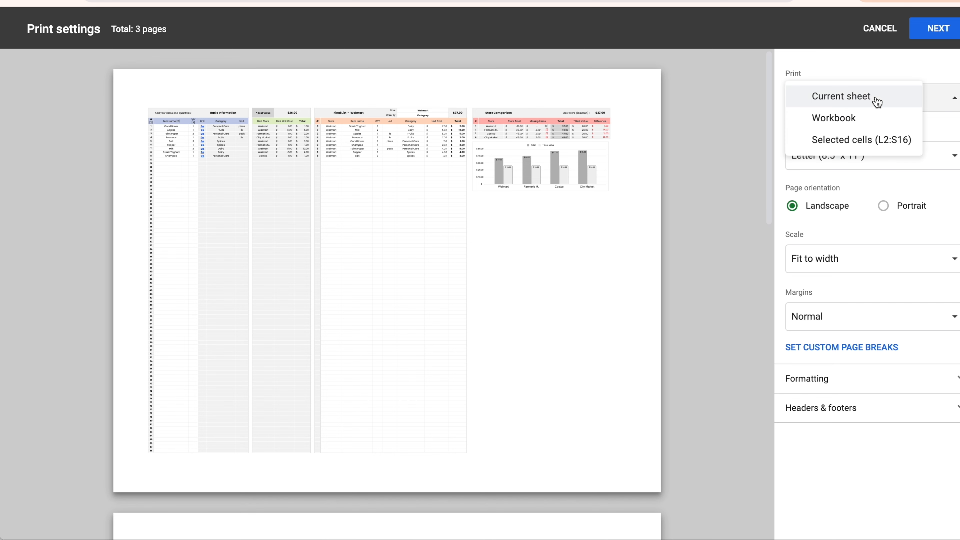
{"action": "left_click", "coordinate": [836, 142]}
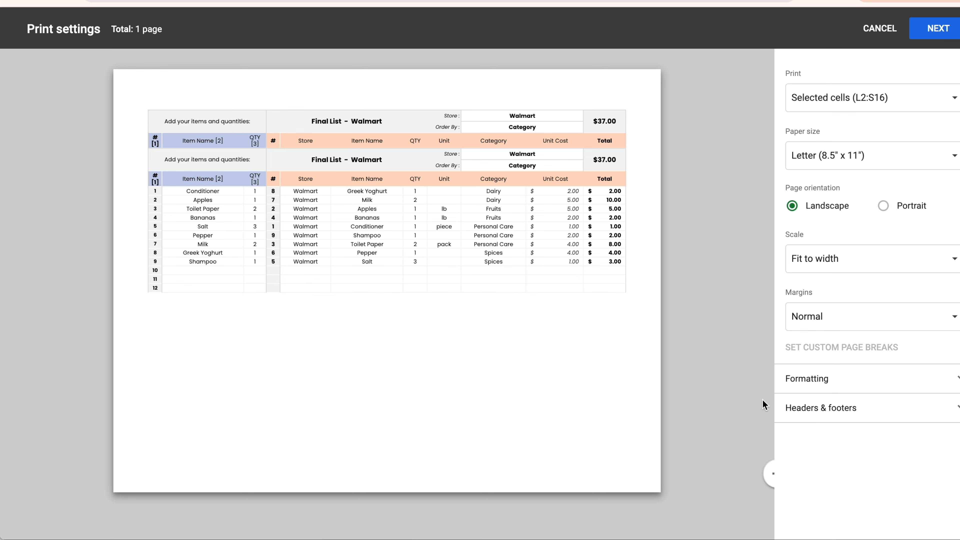
- Turn off repeating frozen rows and frozen columns in the printout's headers and footers settings
{"action": "left_click", "coordinate": [838, 413]}
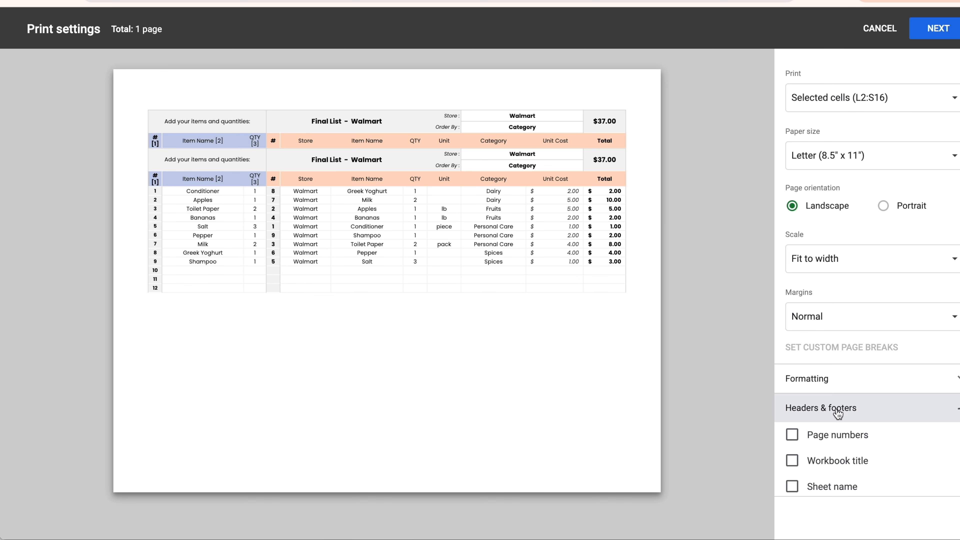
{"action": "scroll", "coordinate": [837, 408], "scroll_direction": "down", "scroll_amount": 4}
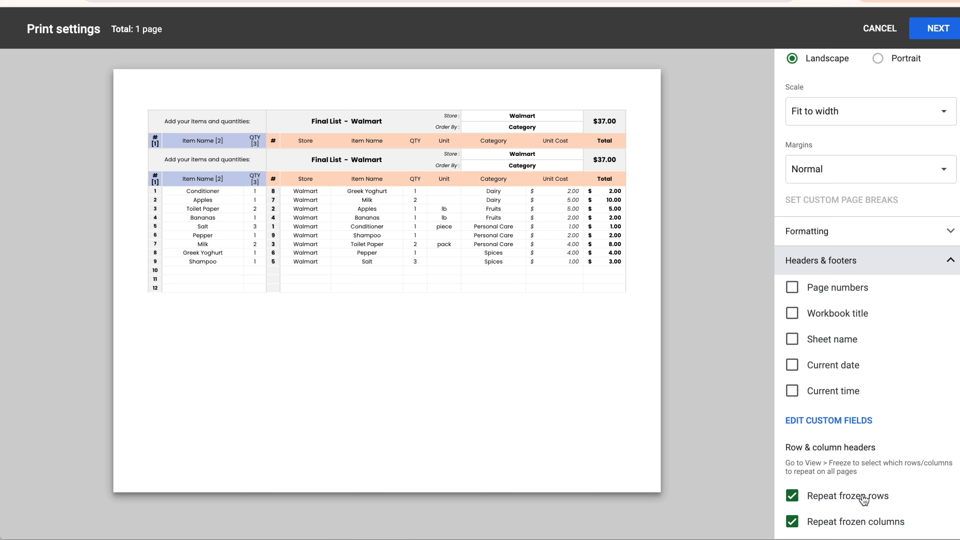
{"action": "left_click", "coordinate": [876, 500]}
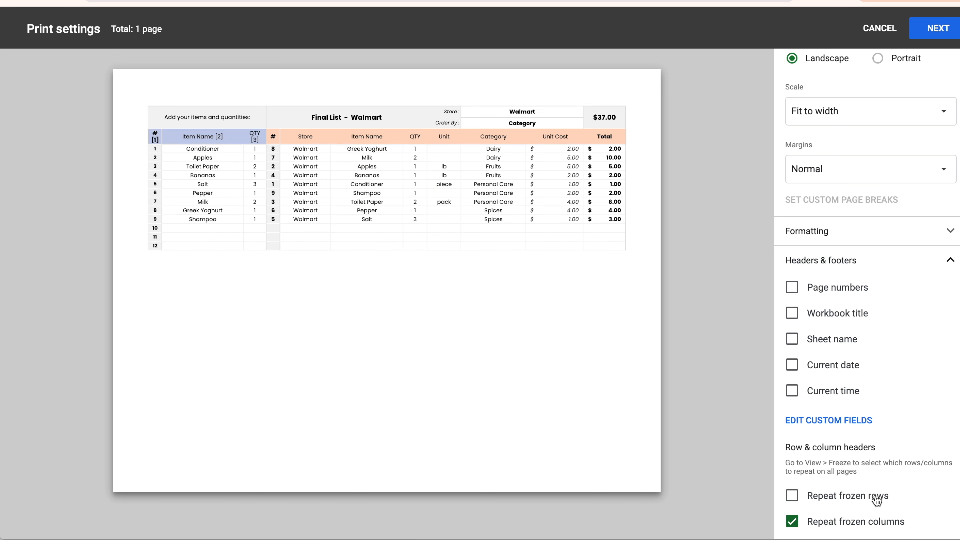
{"action": "left_click", "coordinate": [883, 524]}
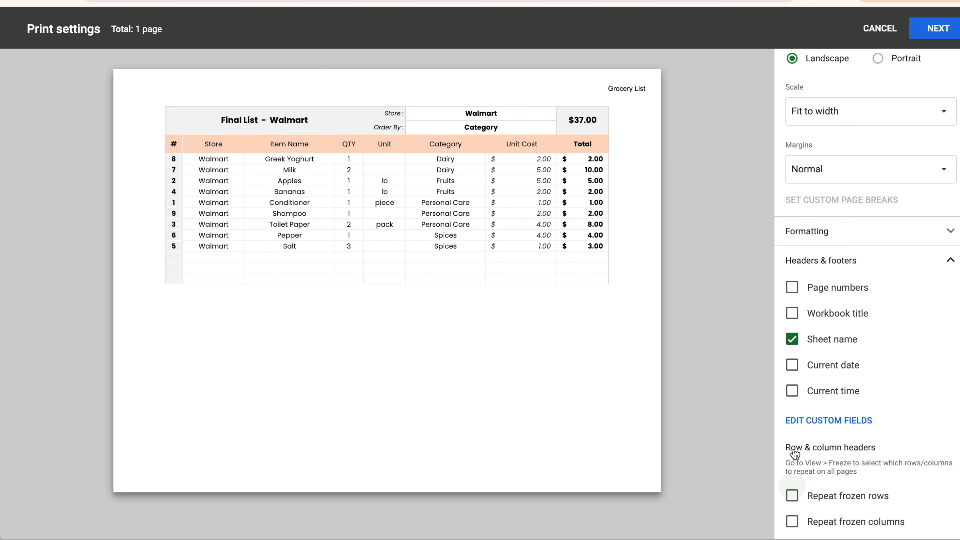
- Try adding the sheet name to the printout and toggling the repeated frozen rows and columns, leaving all of them off
{"action": "left_click", "coordinate": [786, 336]}
{"action": "left_click", "coordinate": [792, 339]}
{"action": "left_click", "coordinate": [793, 343]}
{"action": "left_click", "coordinate": [815, 496]}
{"action": "left_click", "coordinate": [859, 503]}
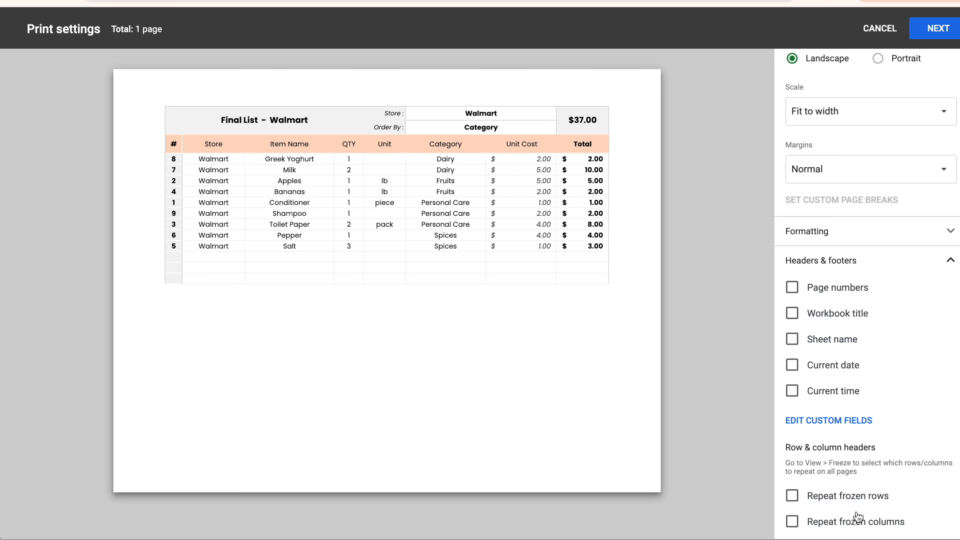
{"action": "left_click", "coordinate": [858, 529]}
{"action": "left_click", "coordinate": [858, 529]}
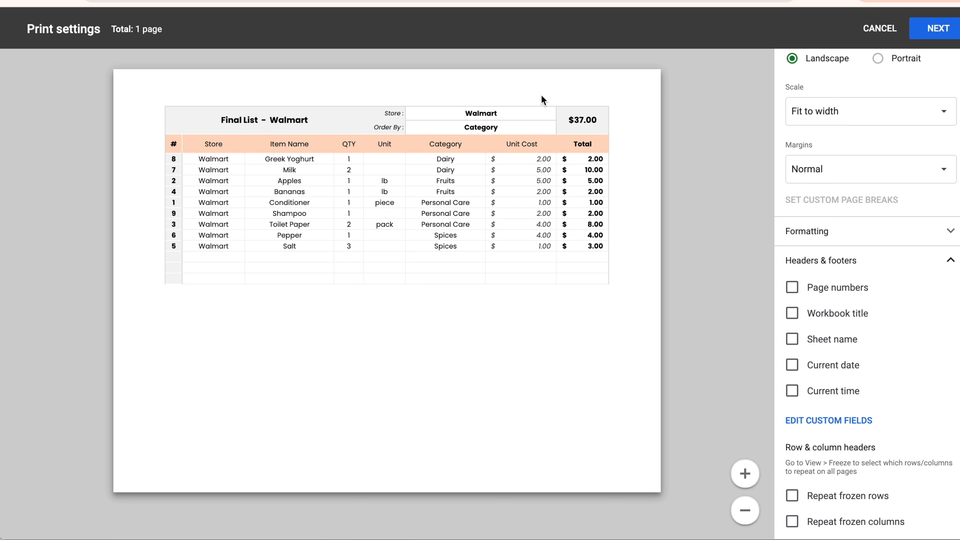
- Continue from the print settings to the print dialog, cancel the printing and deselect the Final List range
{"action": "scroll", "coordinate": [925, 188], "scroll_direction": "up", "scroll_amount": 4}
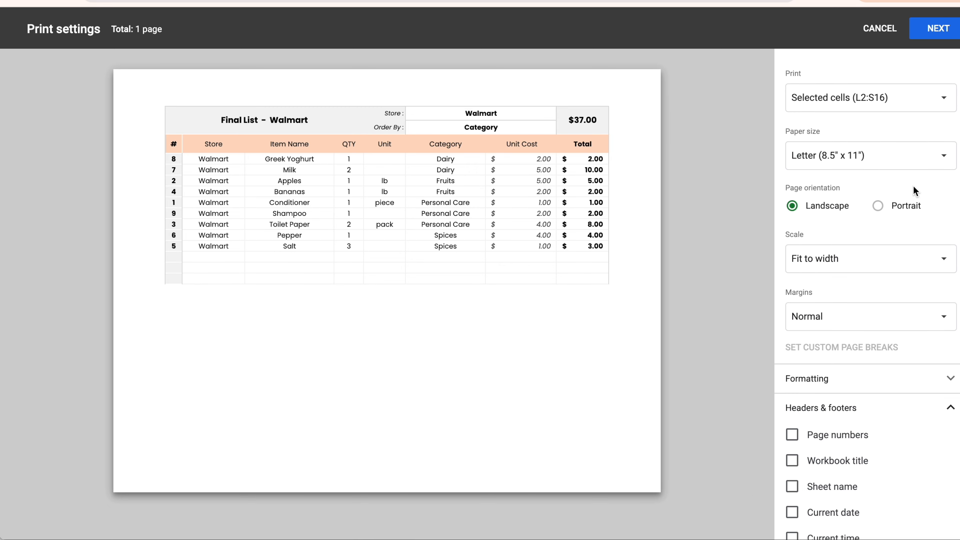
{"action": "left_click", "coordinate": [940, 29]}
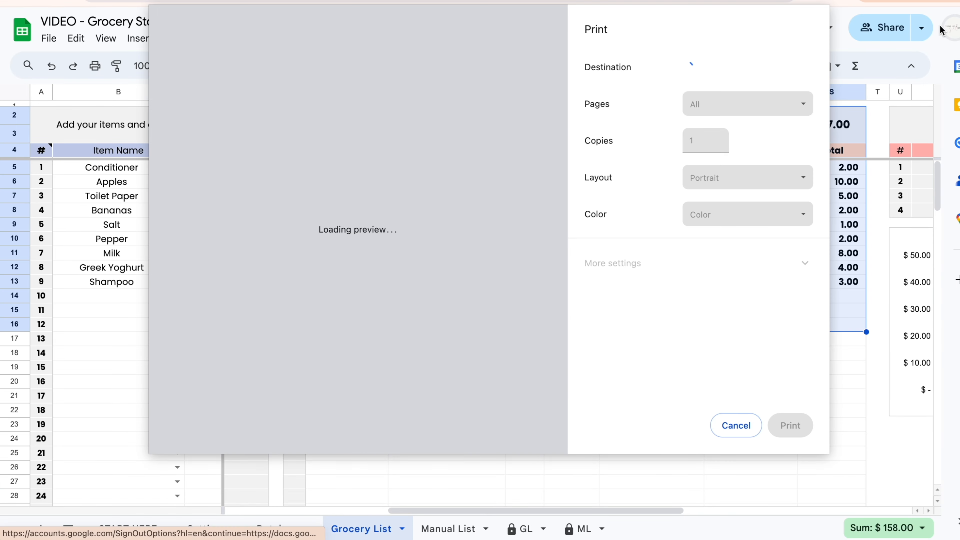
{"action": "left_click", "coordinate": [736, 425]}
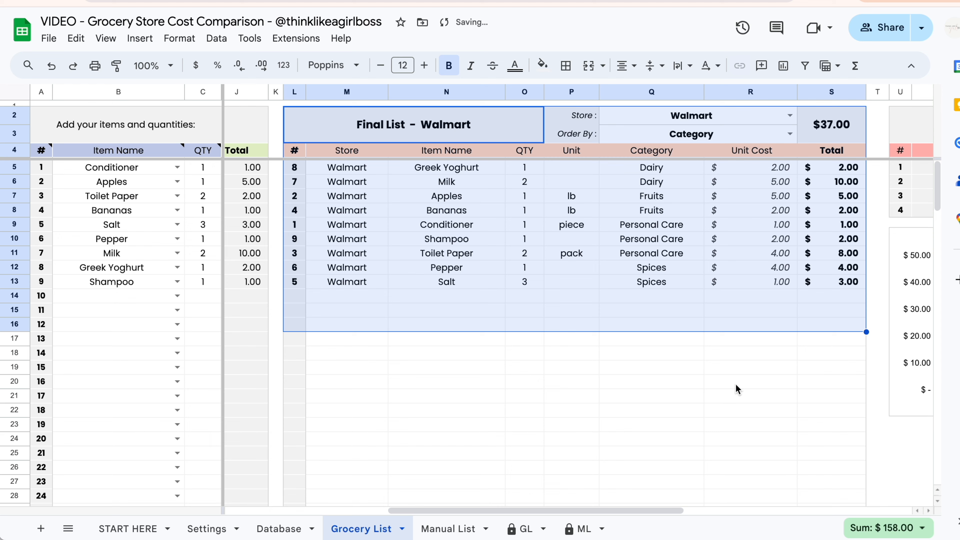
{"action": "left_click", "coordinate": [737, 384]}
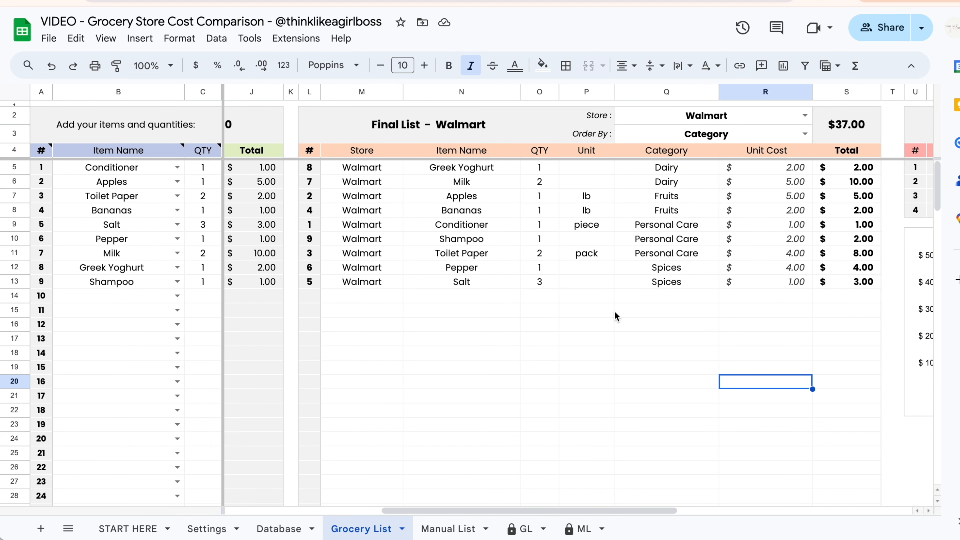
- Clear the item names and quantities in B5:C13 of the Grocery List, and check the Final List and Store Comparison
{"action": "left_click_drag", "start_coordinate": [140, 175], "coordinate": [205, 286]}
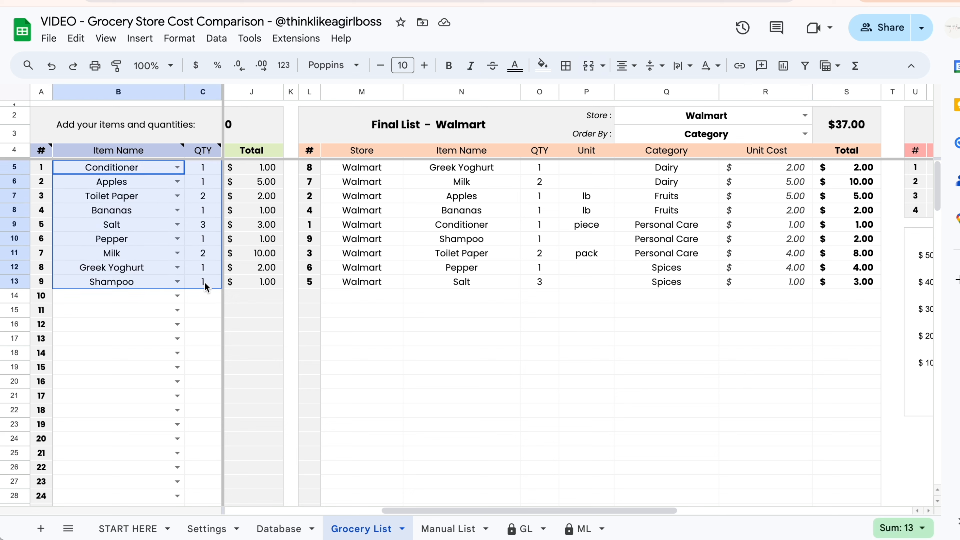
{"action": "left_click", "coordinate": [112, 216]}
{"action": "left_click", "coordinate": [92, 171]}
{"action": "left_click_drag", "start_coordinate": [113, 282], "coordinate": [201, 290]}
{"action": "key", "text": "Delete"}
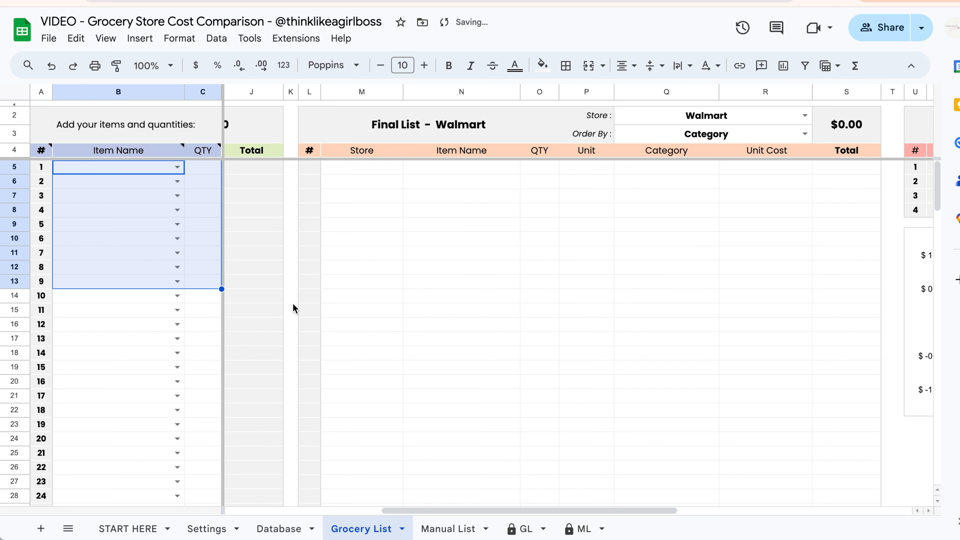
{"action": "left_click", "coordinate": [439, 347]}
{"action": "scroll", "coordinate": [439, 347], "scroll_direction": "right", "scroll_amount": 10}
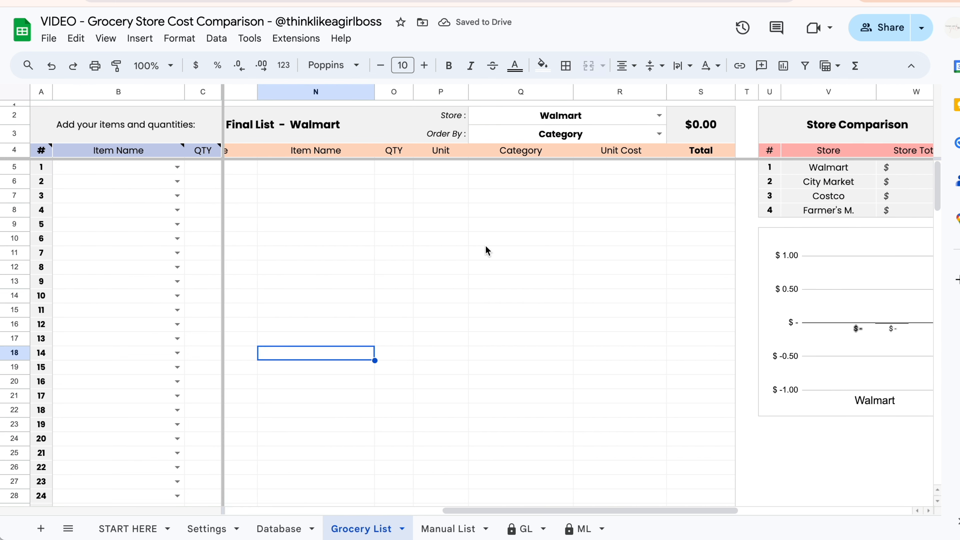
{"action": "left_click", "coordinate": [568, 122]}
{"action": "left_click", "coordinate": [574, 221]}
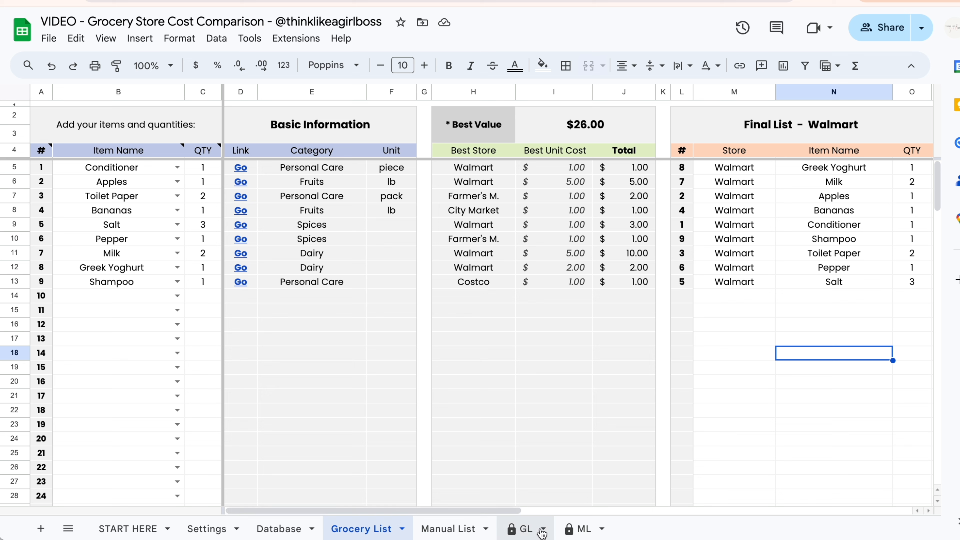
- Examine the blank GL and ML sheets, and view the item choices in row 10 of GL without picking one
{"action": "left_click", "coordinate": [526, 529]}
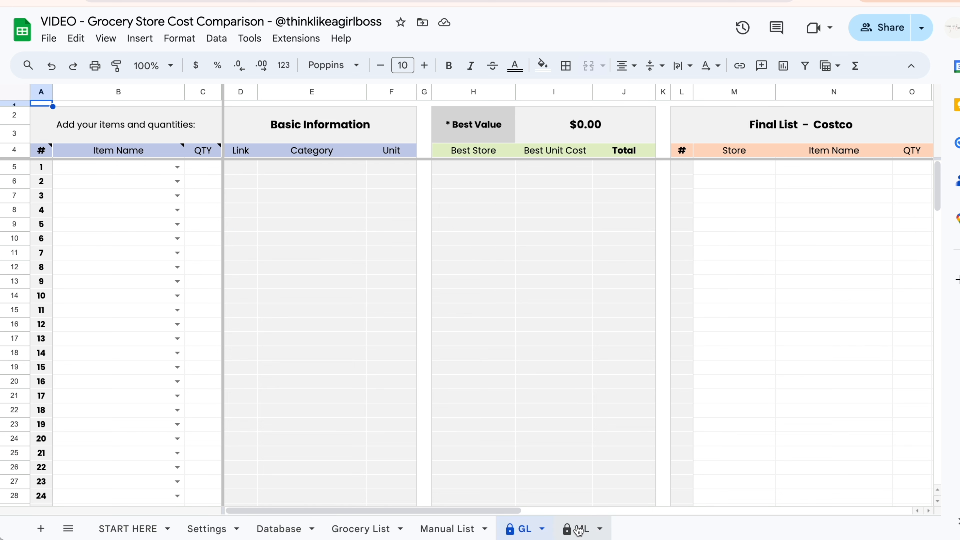
{"action": "left_click", "coordinate": [578, 529]}
{"action": "left_click", "coordinate": [511, 534]}
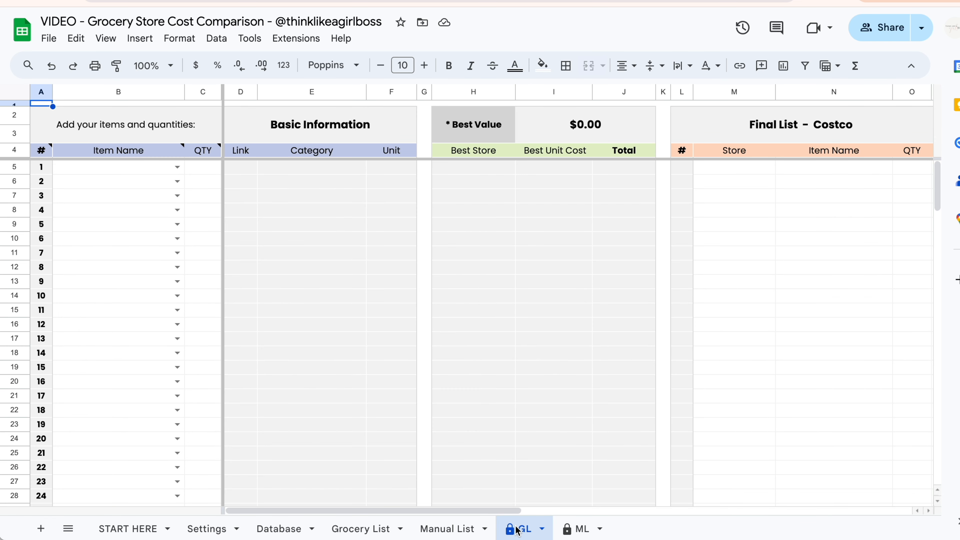
{"action": "left_click", "coordinate": [133, 300]}
{"action": "left_click", "coordinate": [178, 296]}
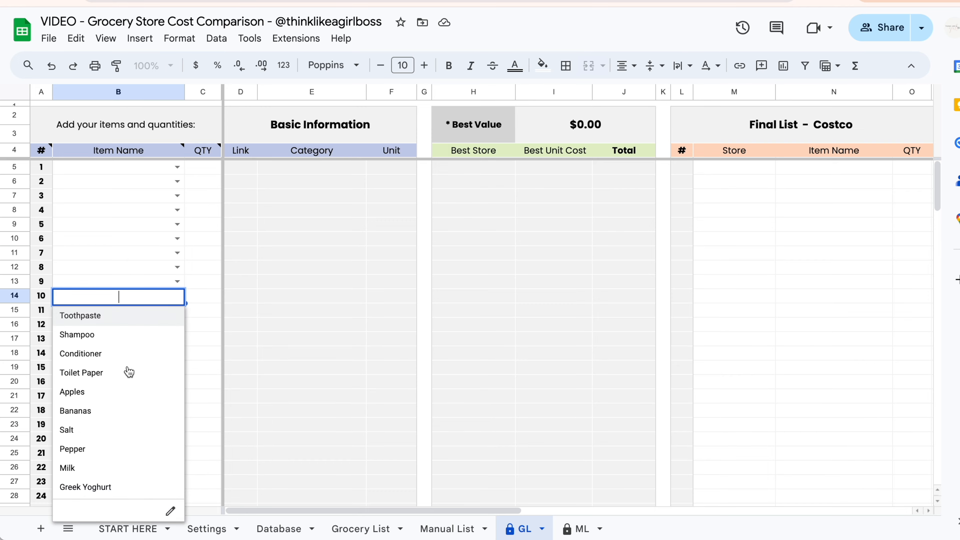
{"action": "left_click", "coordinate": [130, 370]}
{"action": "left_click", "coordinate": [579, 348]}
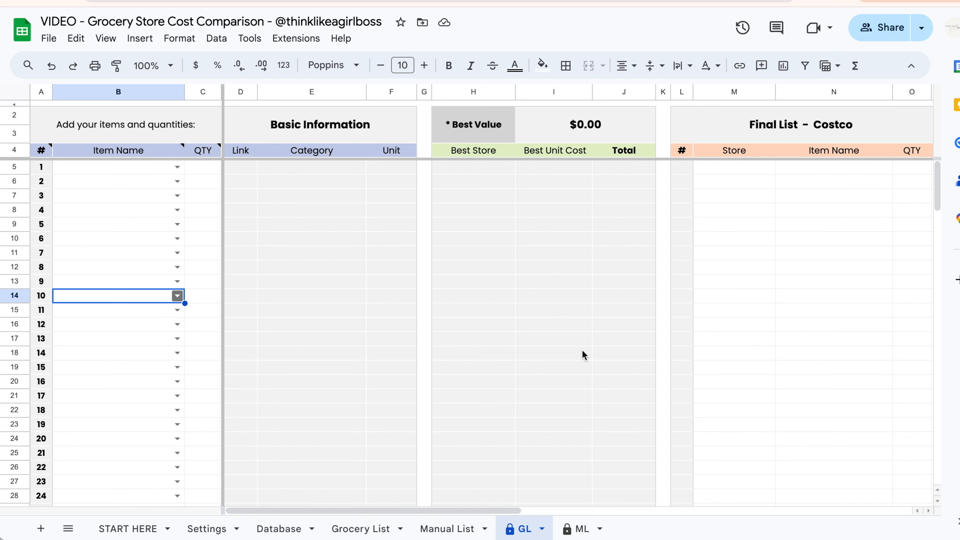
- Duplicate the GL sheet and rename the copy Week 2
{"action": "right_click", "coordinate": [528, 529]}
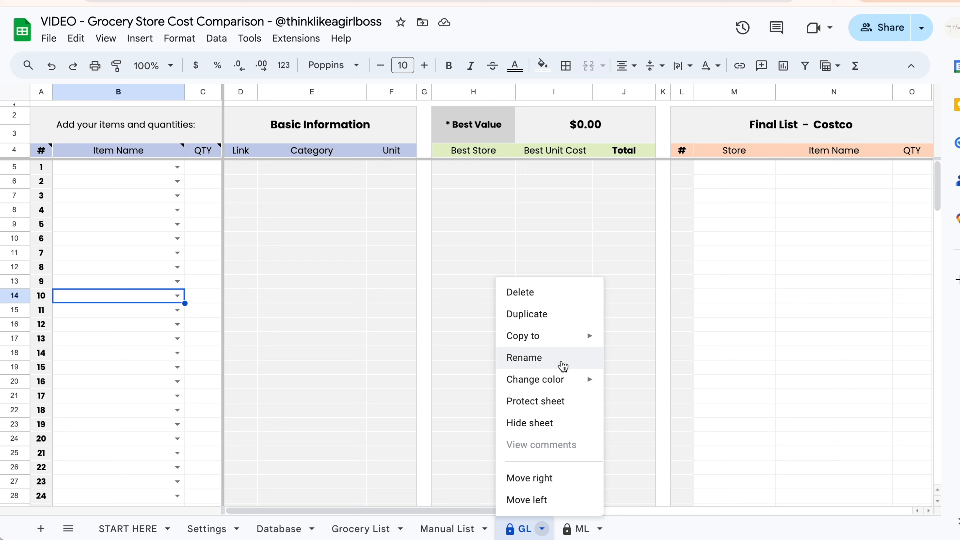
{"action": "left_click", "coordinate": [575, 320]}
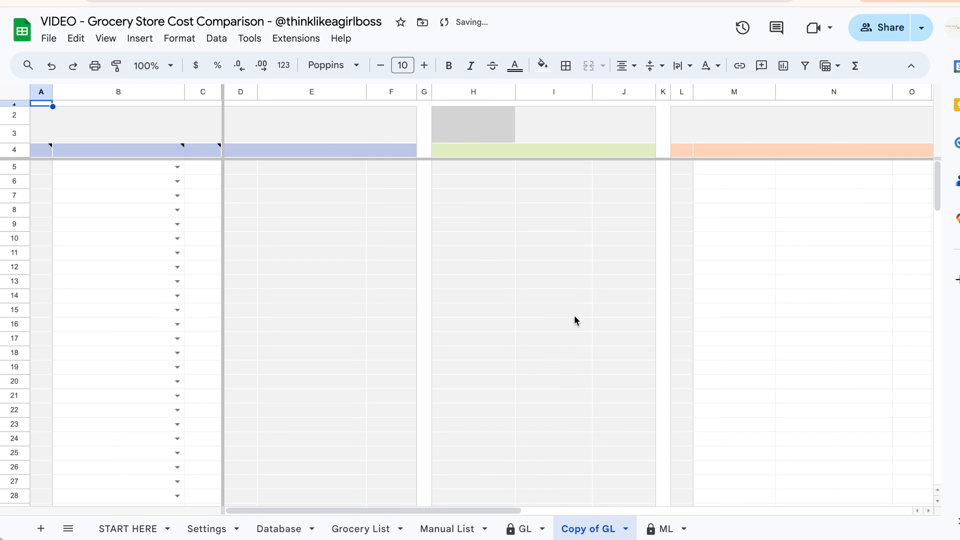
{"action": "double_click", "coordinate": [582, 534]}
{"action": "type", "text": "Week 2"}
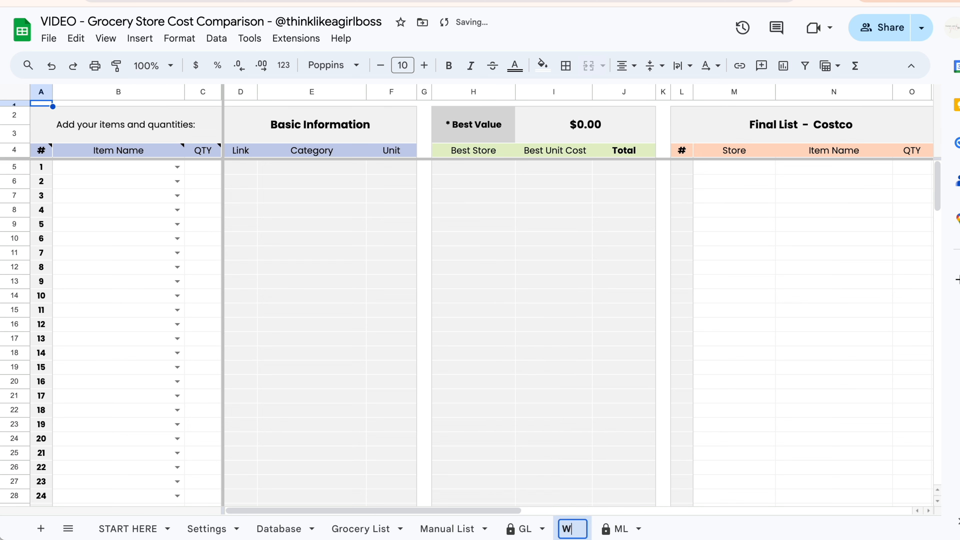
{"action": "key", "text": "Return"}
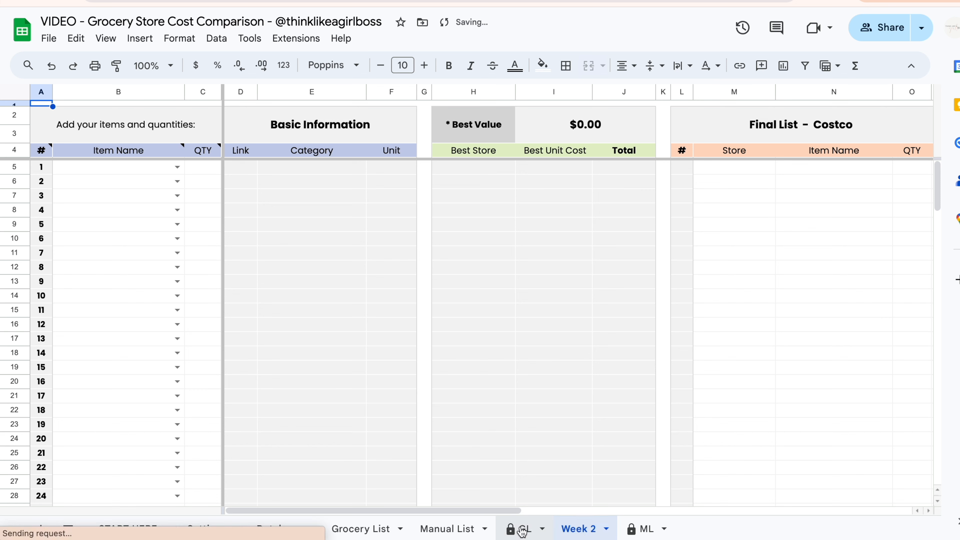
- Duplicate the GL sheet again, name the copy Week 1, and return to it after checking Week 2
{"action": "left_click", "coordinate": [542, 529]}
{"action": "left_click", "coordinate": [543, 321]}
{"action": "double_click", "coordinate": [605, 528]}
{"action": "type", "text": "Week 1"}
{"action": "key", "text": "Return"}
{"action": "left_click", "coordinate": [643, 530]}
{"action": "left_click", "coordinate": [578, 528]}
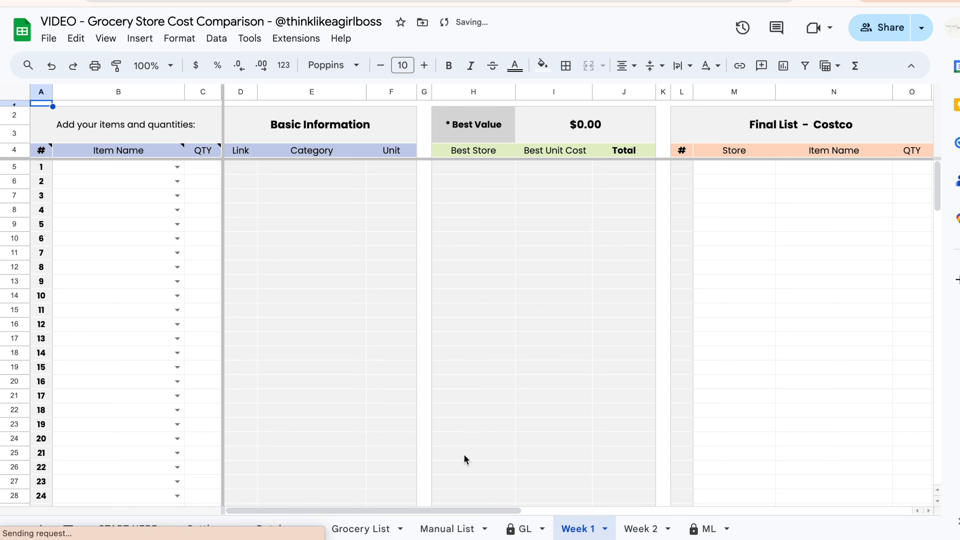
- Add Shampoo with a quantity of 1 as the first item of the Week 1 list
{"action": "left_click", "coordinate": [177, 166]}
{"action": "left_click", "coordinate": [121, 219]}
{"action": "left_click", "coordinate": [200, 168]}
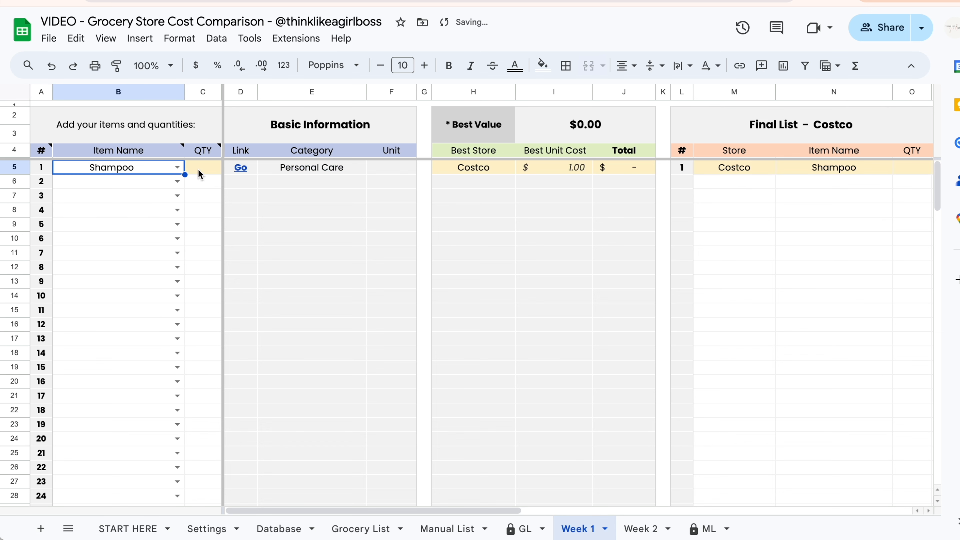
{"action": "type", "text": "1"}
{"action": "key", "text": "Return"}
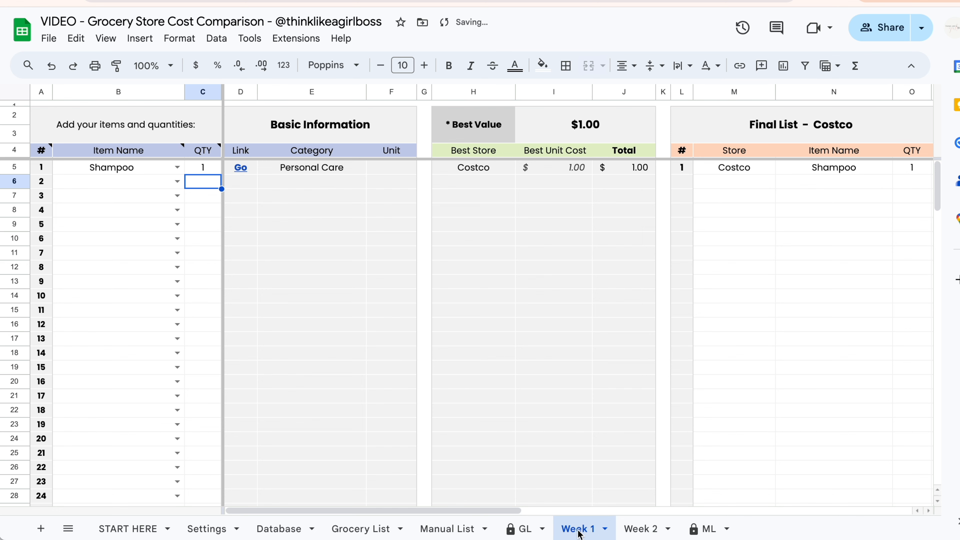
- Delete the Week 1 and Week 2 sheets
{"action": "left_click", "coordinate": [605, 529]}
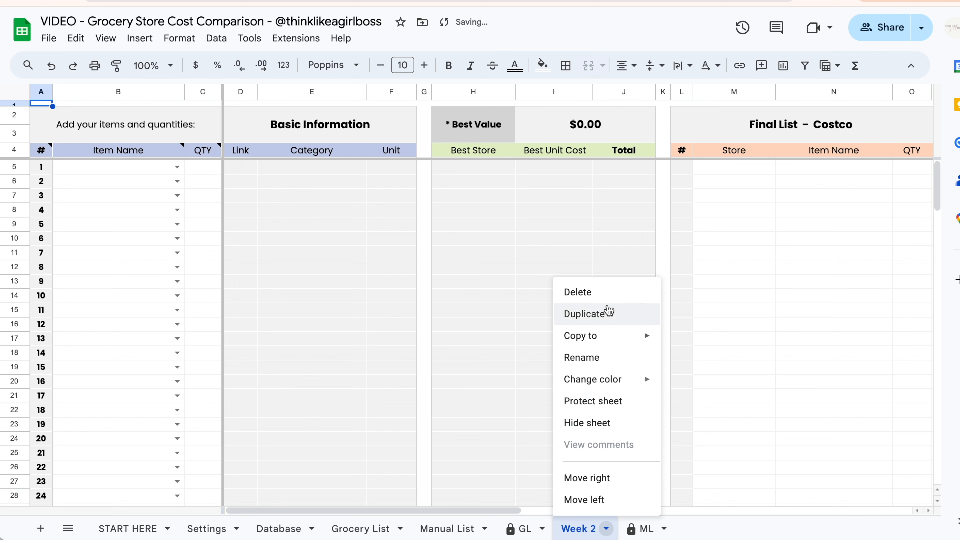
{"action": "left_click", "coordinate": [609, 295]}
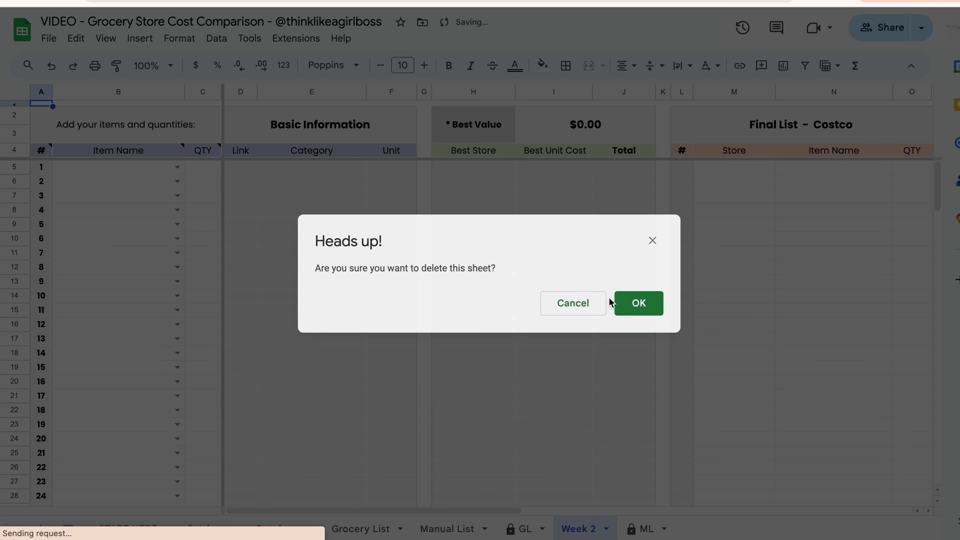
{"action": "left_click", "coordinate": [639, 303]}
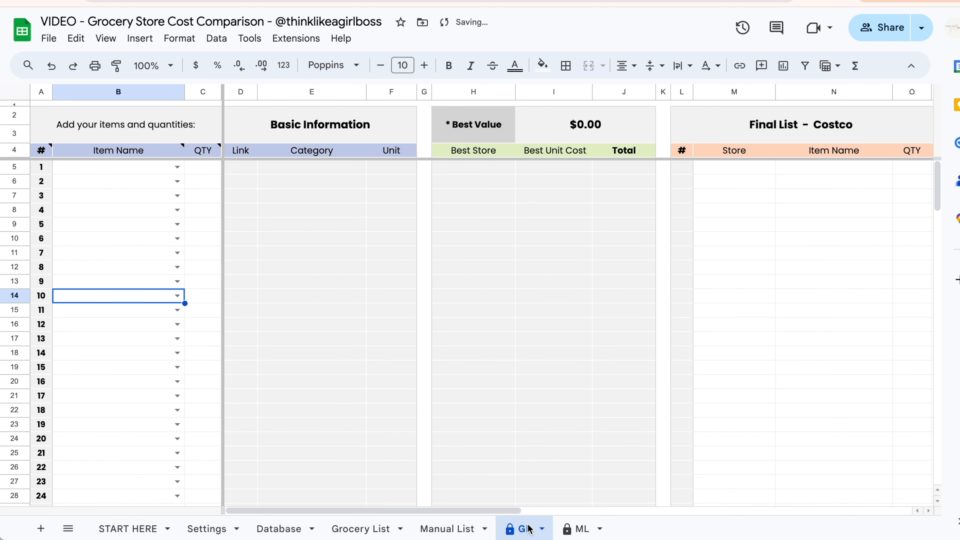
- Review the stores, categories and items in the Database sheet, and return to the Grocery List
{"action": "left_click", "coordinate": [272, 528]}
{"action": "left_click", "coordinate": [358, 446]}
{"action": "scroll", "coordinate": [358, 446], "scroll_direction": "left", "scroll_amount": 5}
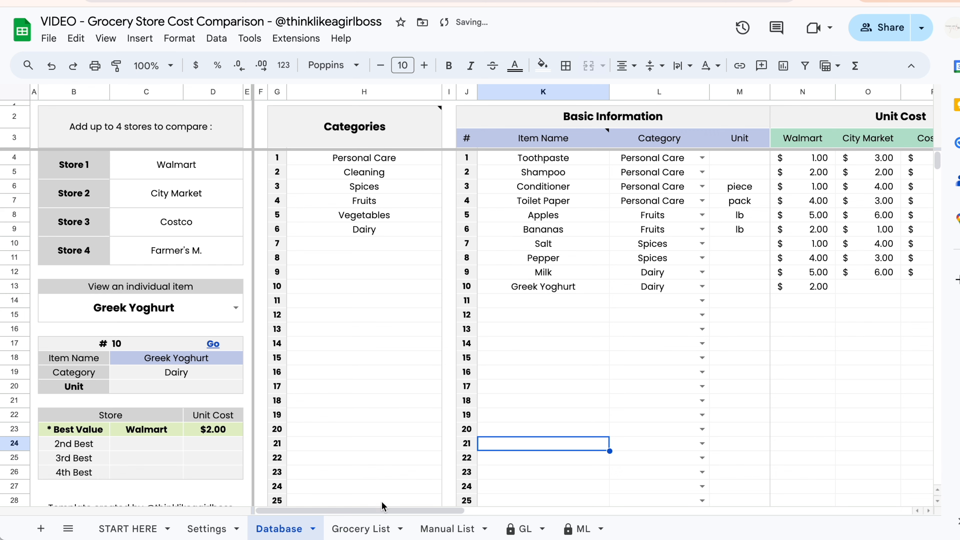
{"action": "left_click", "coordinate": [383, 527]}
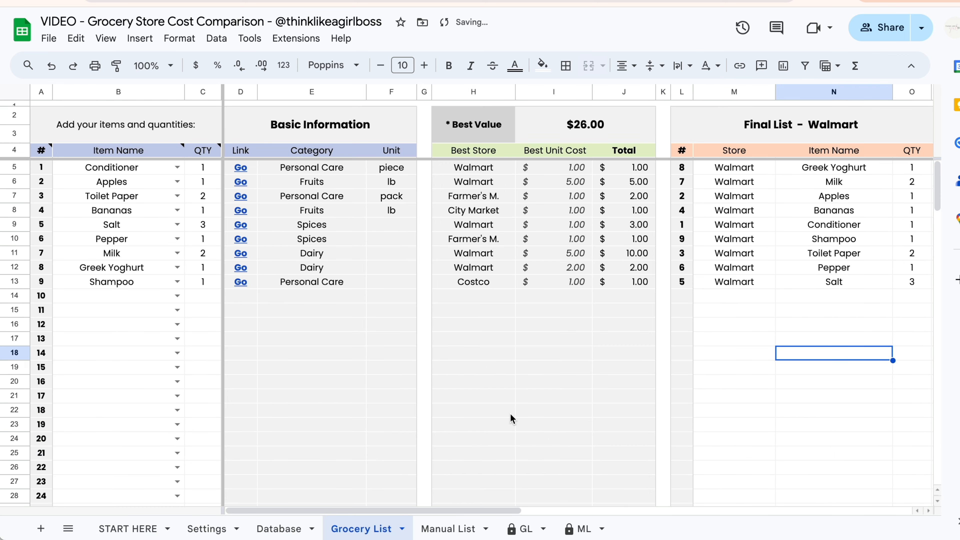
- Compare the Database, Grocery List and Manual List sheets, and return to the Grocery List
{"action": "left_click", "coordinate": [278, 528]}
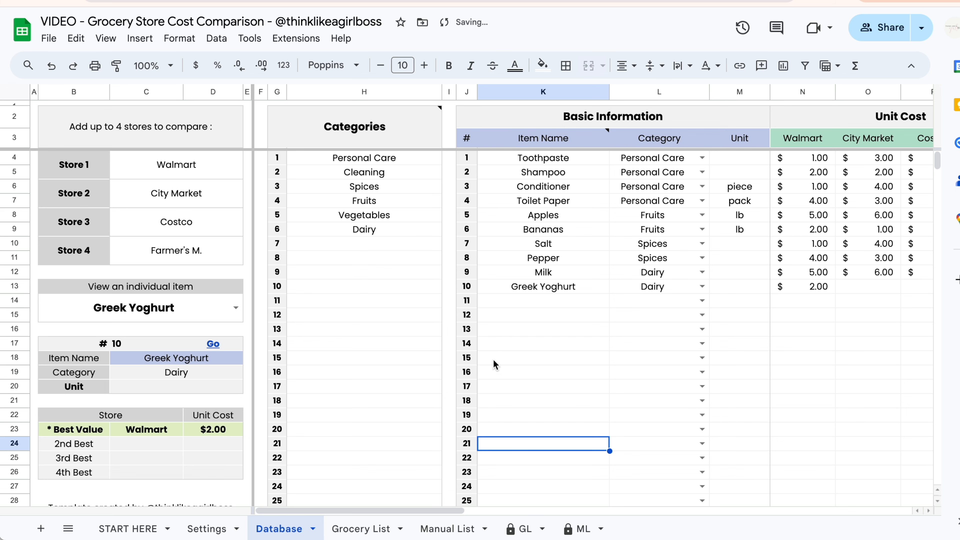
{"action": "left_click", "coordinate": [362, 528]}
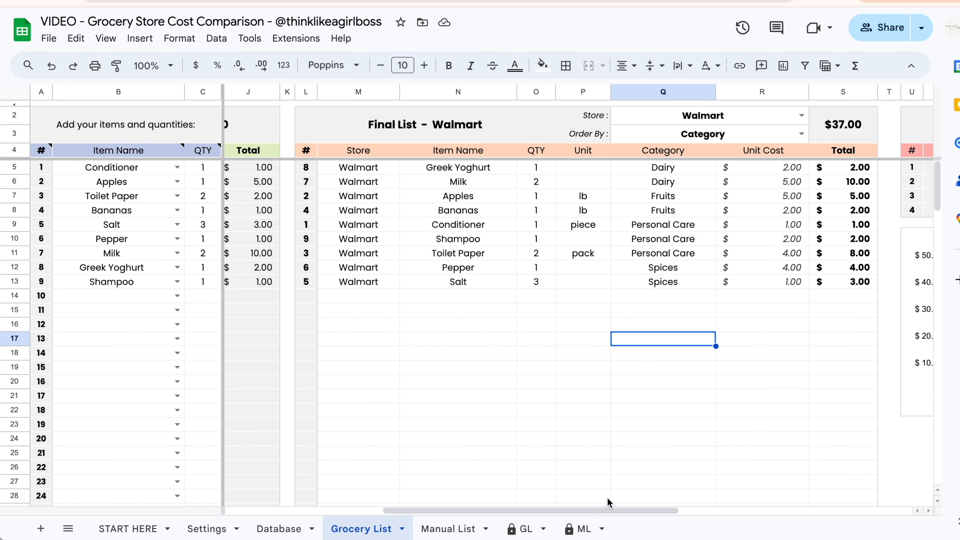
{"action": "left_click", "coordinate": [449, 531]}
{"action": "left_click", "coordinate": [364, 530]}
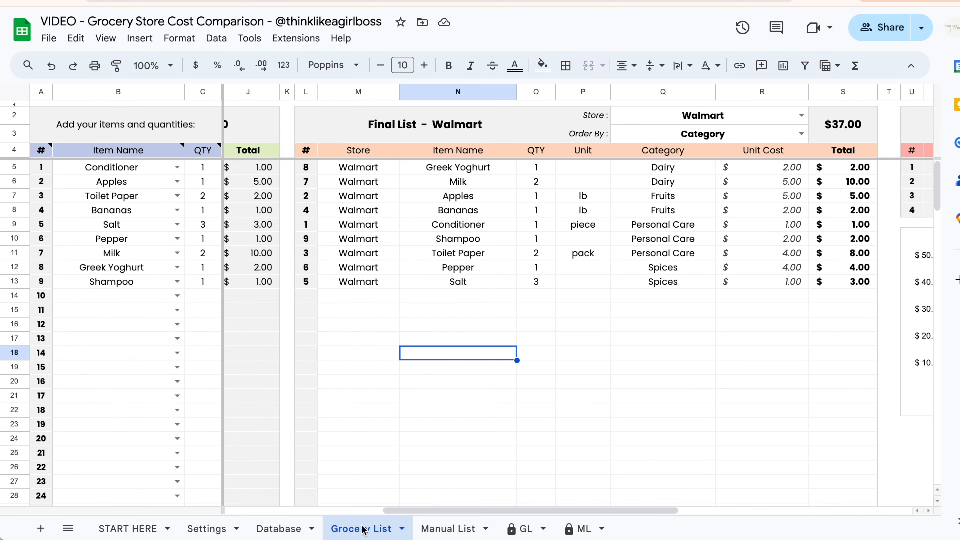
{"action": "left_click", "coordinate": [440, 528]}
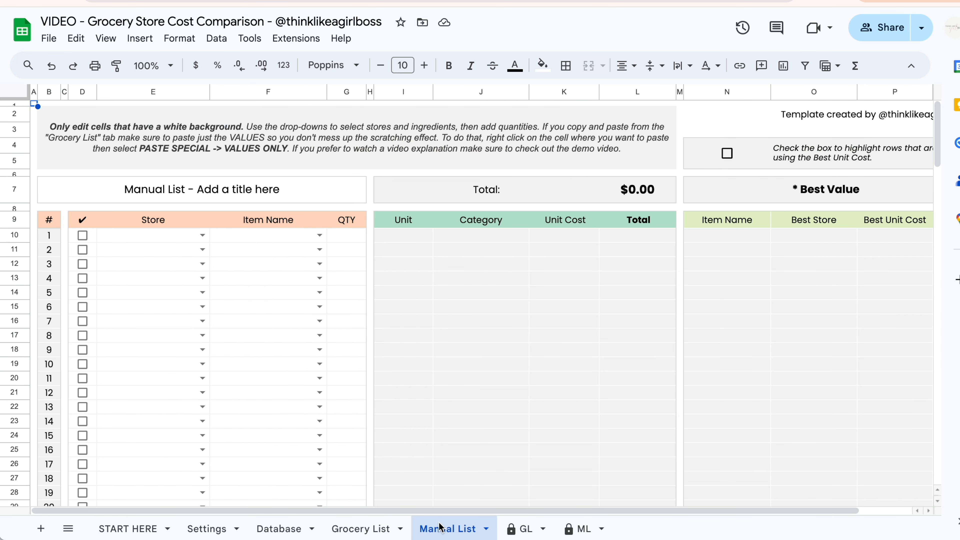
{"action": "left_click", "coordinate": [364, 528]}
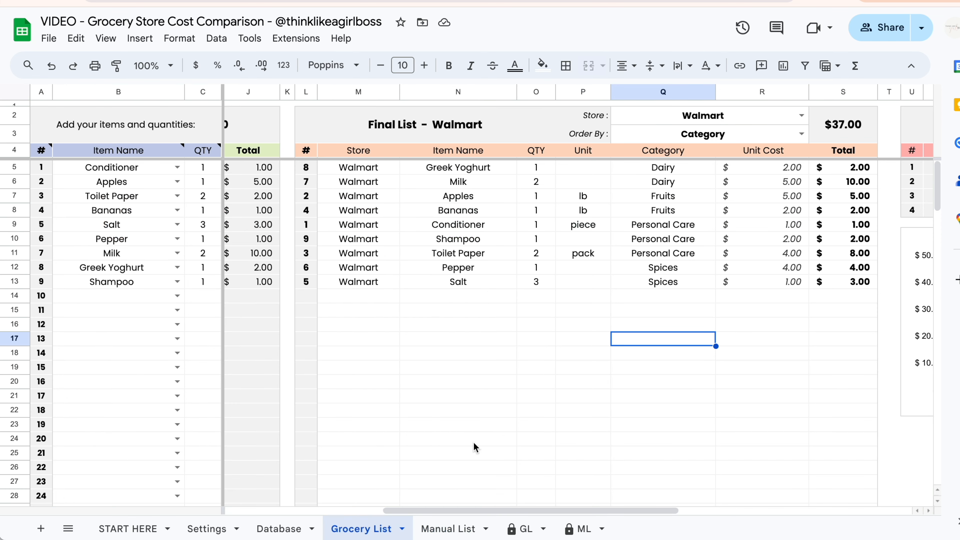
- Set the Final List store to Costco and review the item names and quantities of the Grocery List
{"action": "left_click", "coordinate": [145, 242]}
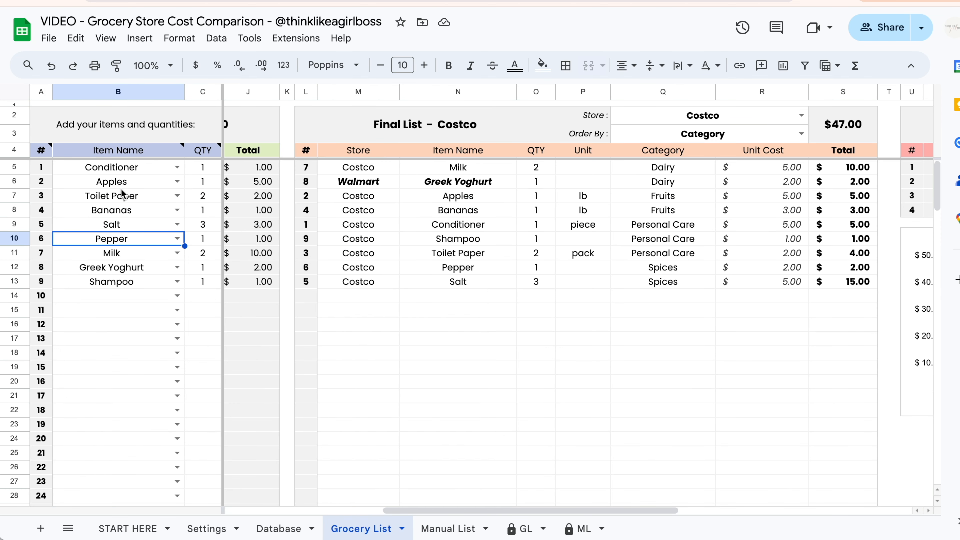
{"action": "left_click", "coordinate": [112, 186]}
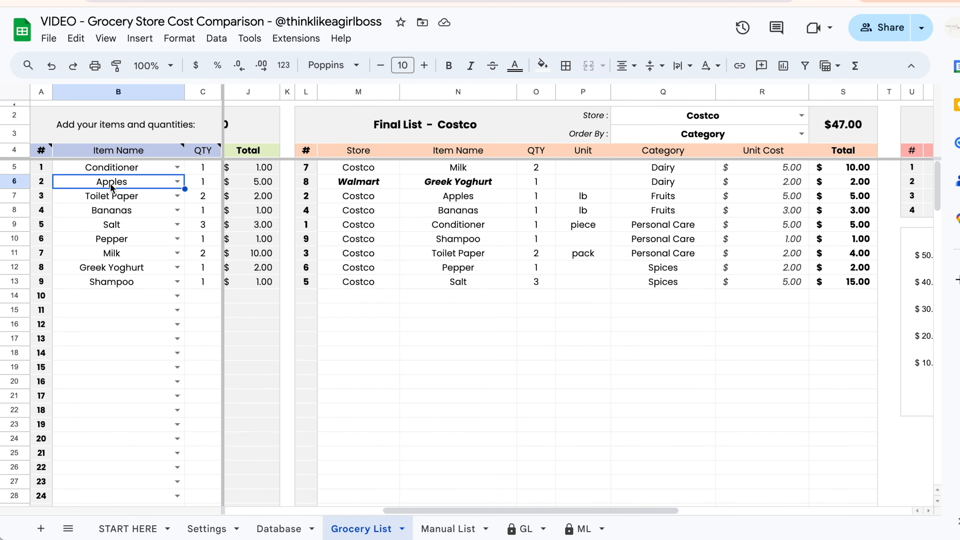
{"action": "left_click", "coordinate": [208, 186]}
- Add Apples from Walmart with a quantity of 1 as the first row of the Manual List sheet
{"action": "left_click", "coordinate": [448, 528]}
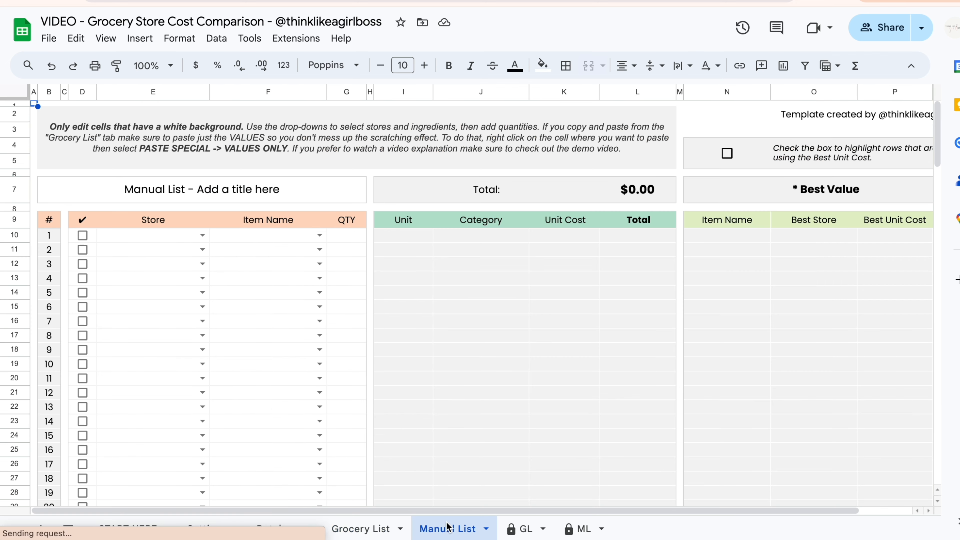
{"action": "scroll", "coordinate": [429, 411], "scroll_direction": "down", "scroll_amount": 2}
{"action": "scroll", "coordinate": [428, 411], "scroll_direction": "up", "scroll_amount": 2}
{"action": "scroll", "coordinate": [487, 343], "scroll_direction": "down", "scroll_amount": 2}
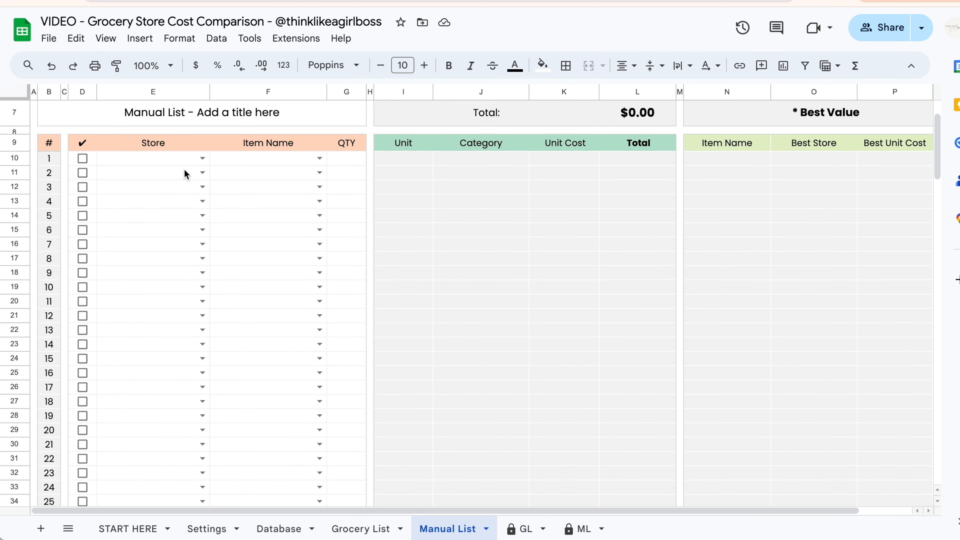
{"action": "left_click", "coordinate": [200, 158]}
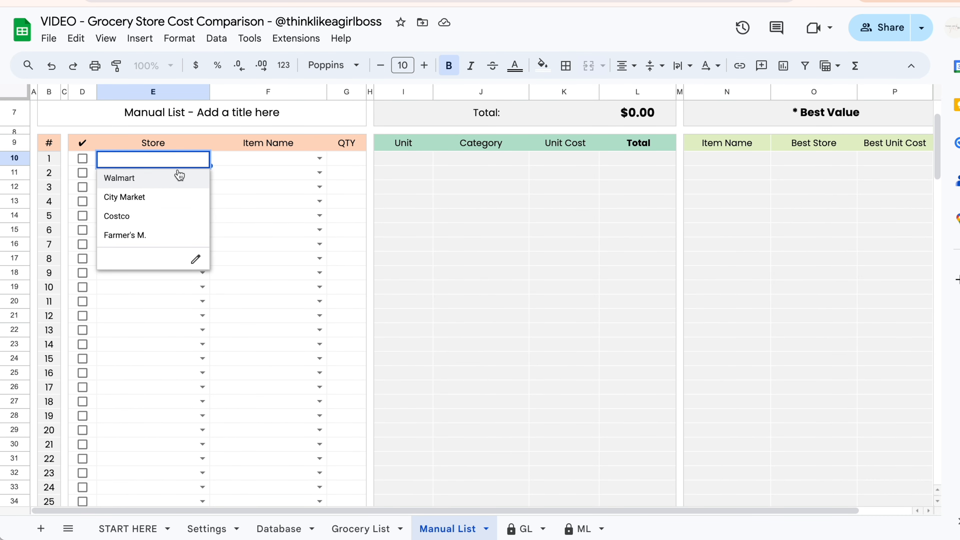
{"action": "left_click", "coordinate": [161, 185]}
{"action": "left_click", "coordinate": [321, 159]}
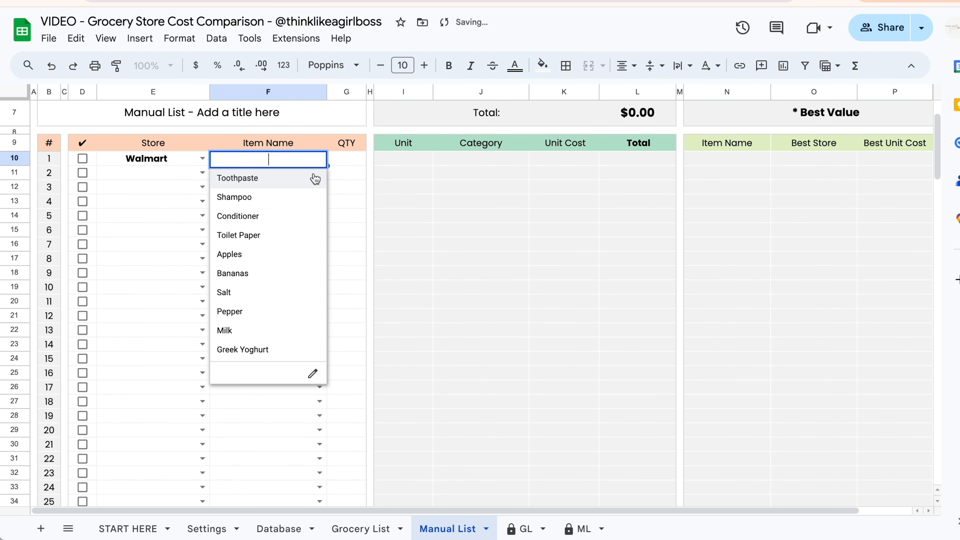
{"action": "left_click", "coordinate": [281, 253]}
{"action": "left_click", "coordinate": [351, 165]}
{"action": "type", "text": "1"}
{"action": "key", "text": "Return"}
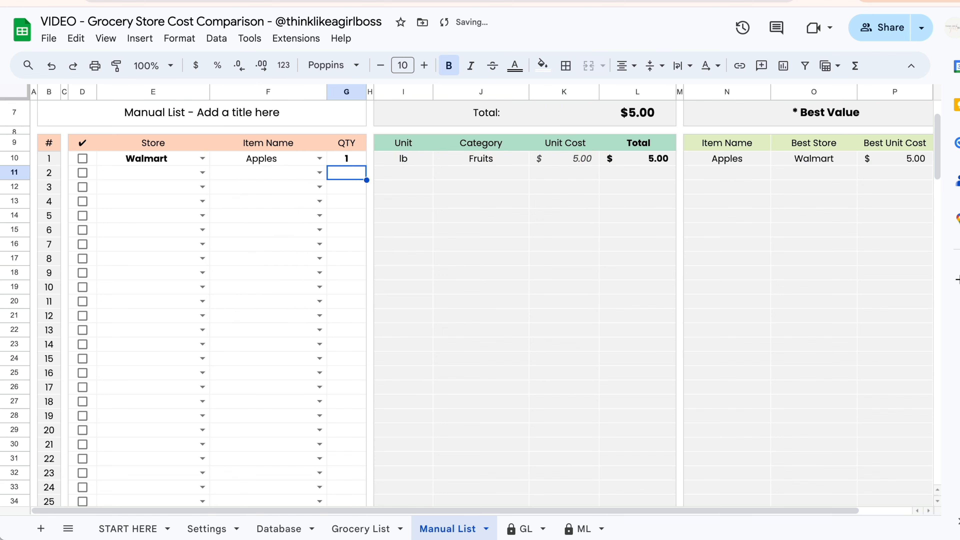
- Add Toilet Paper from Farmer's M. with a quantity of 2 as the second row of the Manual List
{"action": "left_click", "coordinate": [488, 246]}
{"action": "scroll", "coordinate": [488, 248], "scroll_direction": "up", "scroll_amount": 3}
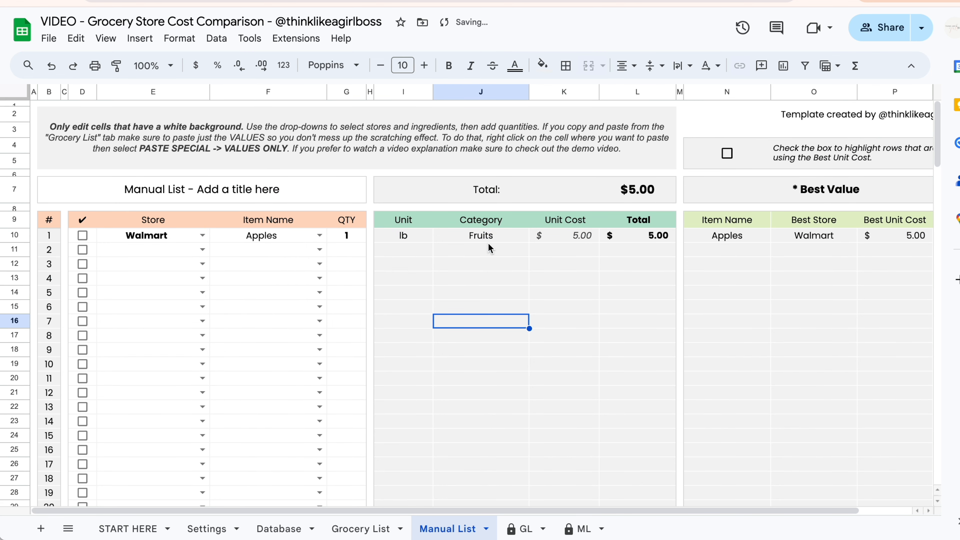
{"action": "left_click", "coordinate": [202, 249]}
{"action": "left_click", "coordinate": [149, 327]}
{"action": "left_click", "coordinate": [320, 249]}
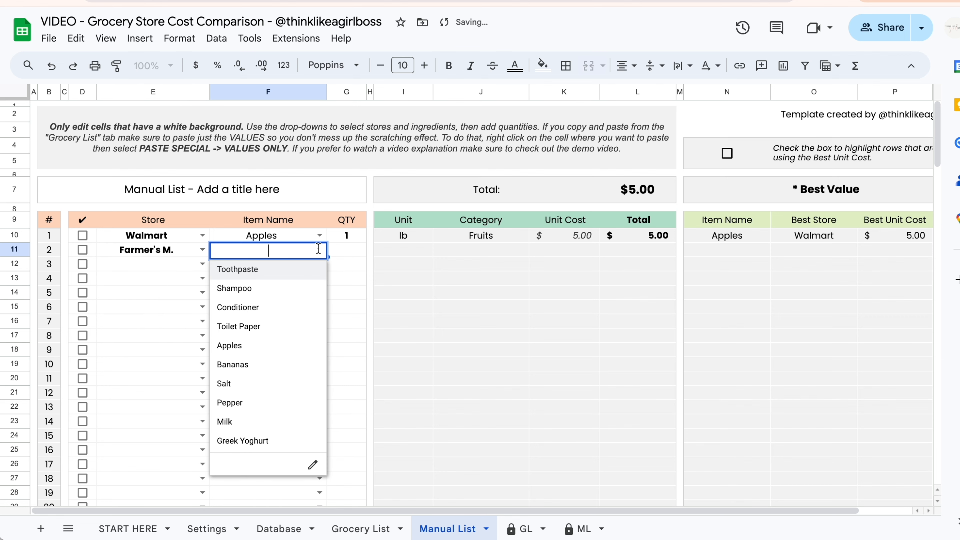
{"action": "left_click", "coordinate": [253, 327]}
{"action": "left_click", "coordinate": [352, 249]}
{"action": "type", "text": "2"}
{"action": "key", "text": "Return"}
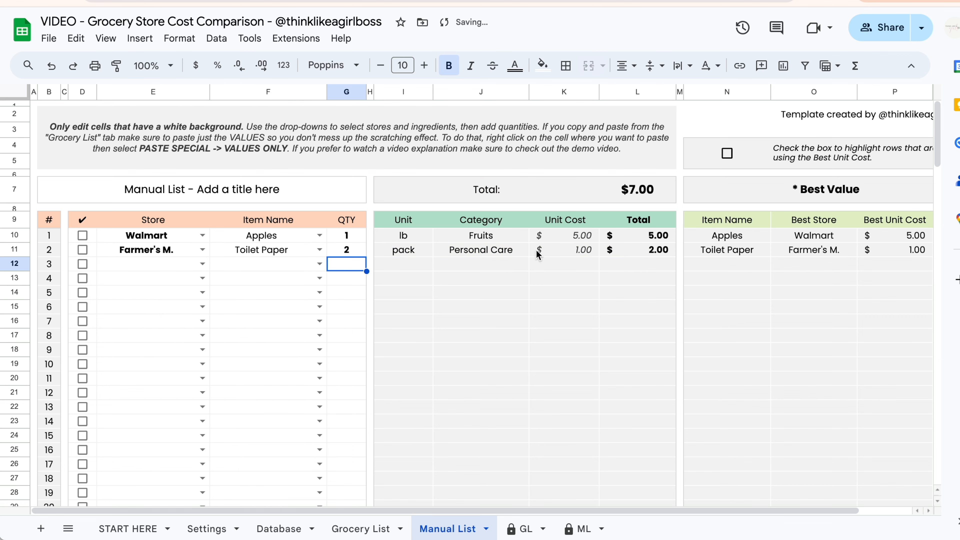
- Examine the unit, category, unit cost and total of both Manual List items, along with the Best Value section
{"action": "scroll", "coordinate": [596, 308], "scroll_direction": "right", "scroll_amount": 2}
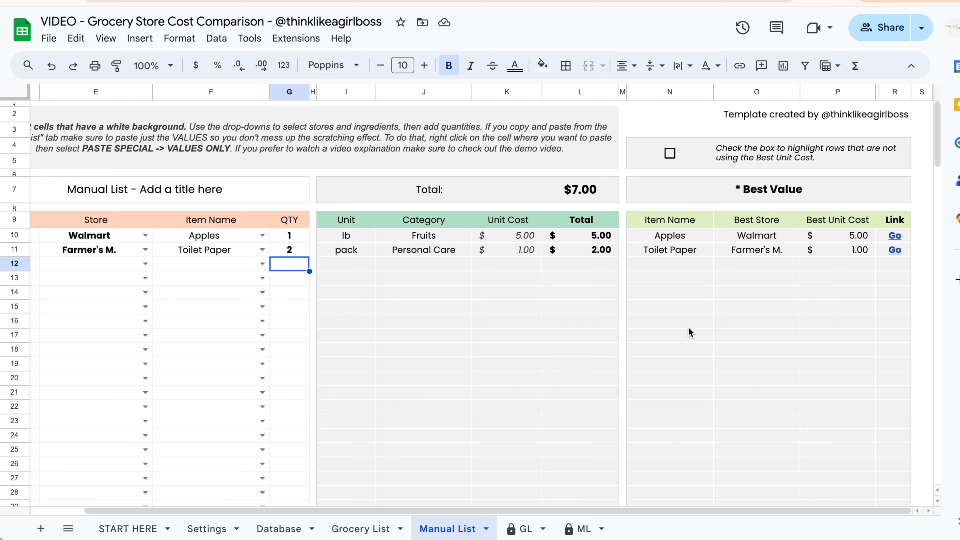
{"action": "scroll", "coordinate": [689, 328], "scroll_direction": "left", "scroll_amount": 2}
{"action": "left_click_drag", "start_coordinate": [409, 235], "coordinate": [487, 265]}
{"action": "left_click_drag", "start_coordinate": [545, 236], "coordinate": [550, 280]}
{"action": "left_click", "coordinate": [628, 292]}
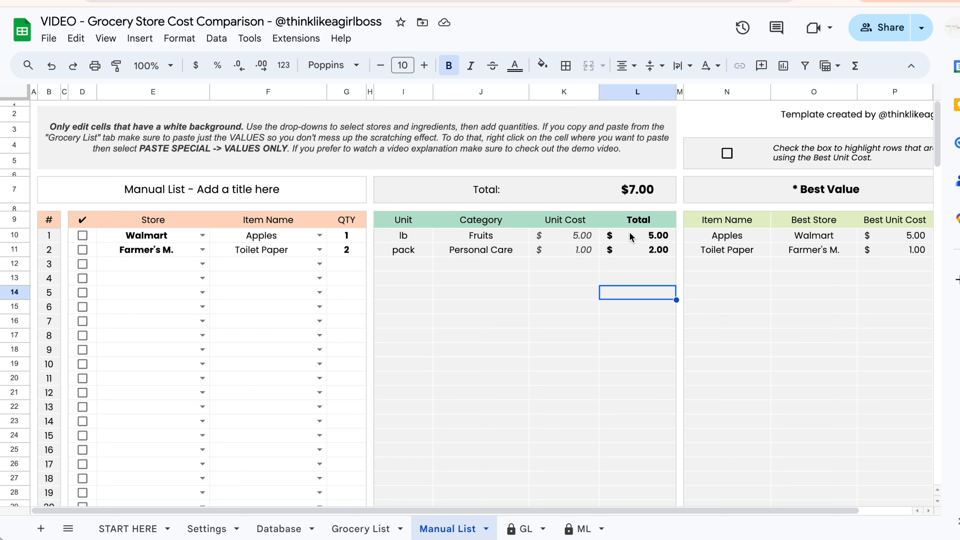
{"action": "left_click_drag", "start_coordinate": [627, 236], "coordinate": [629, 273]}
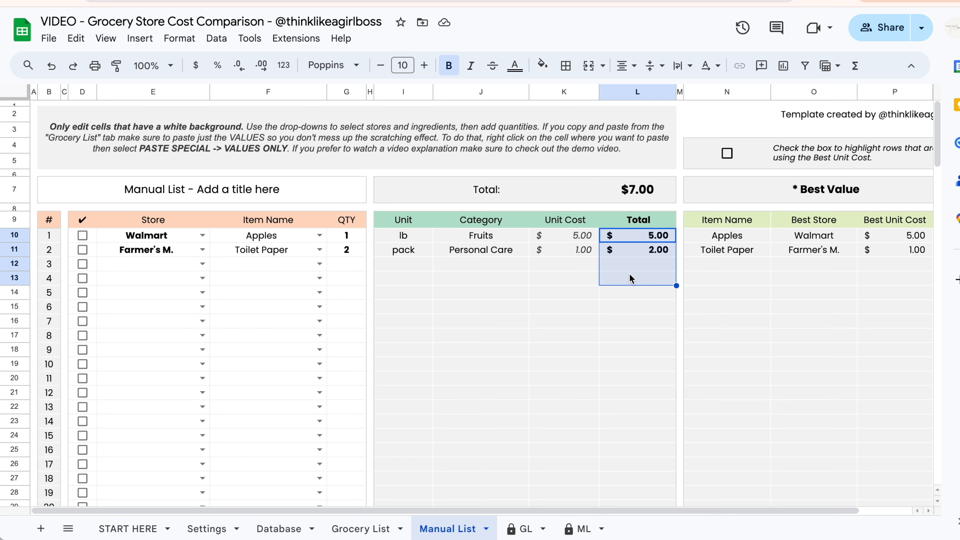
{"action": "left_click", "coordinate": [350, 250]}
{"action": "left_click", "coordinate": [568, 251]}
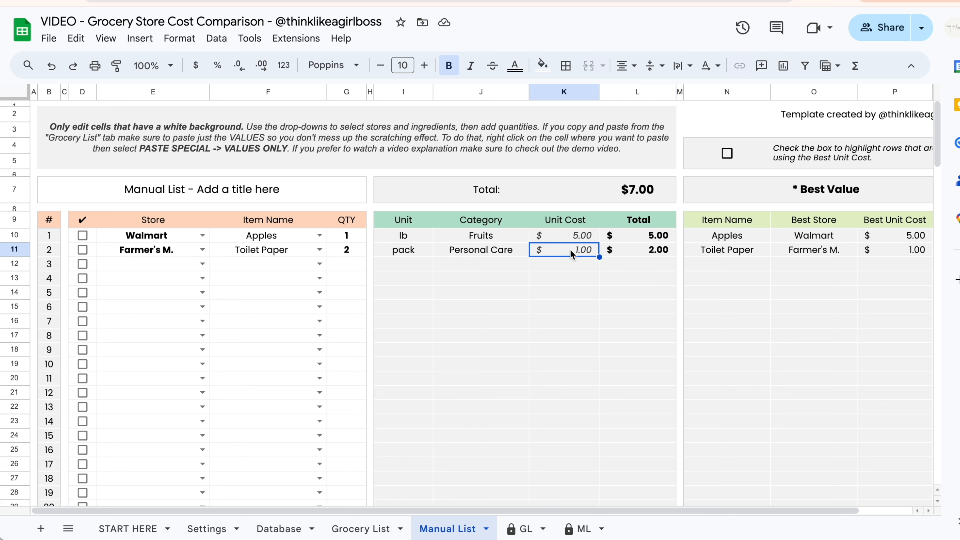
- Set the Toilet Paper quantity to 10 and check the best store for each item in the Best Value section
{"action": "left_click", "coordinate": [358, 253]}
{"action": "type", "text": "10"}
{"action": "key", "text": "Return"}
{"action": "scroll", "coordinate": [623, 317], "scroll_direction": "right", "scroll_amount": 2}
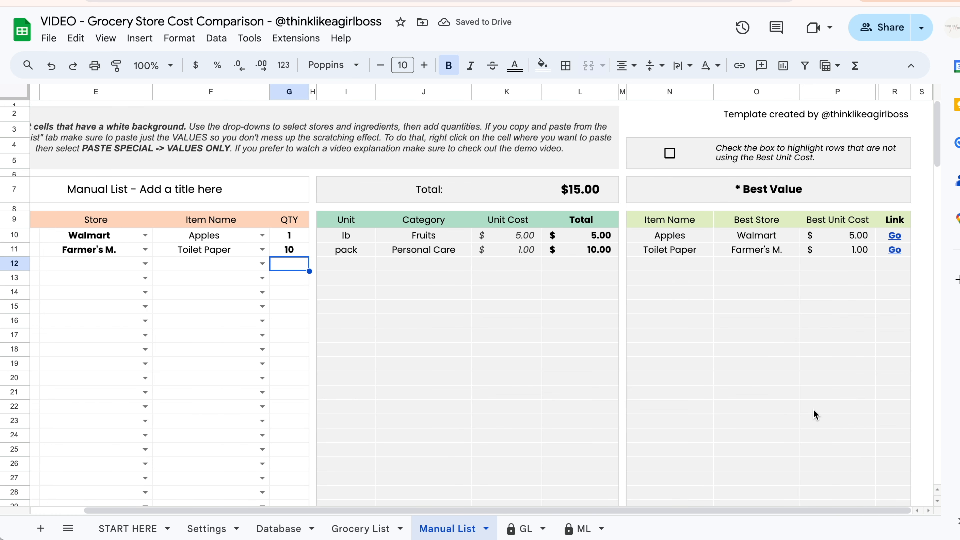
{"action": "scroll", "coordinate": [759, 242], "scroll_direction": "left", "scroll_amount": 1}
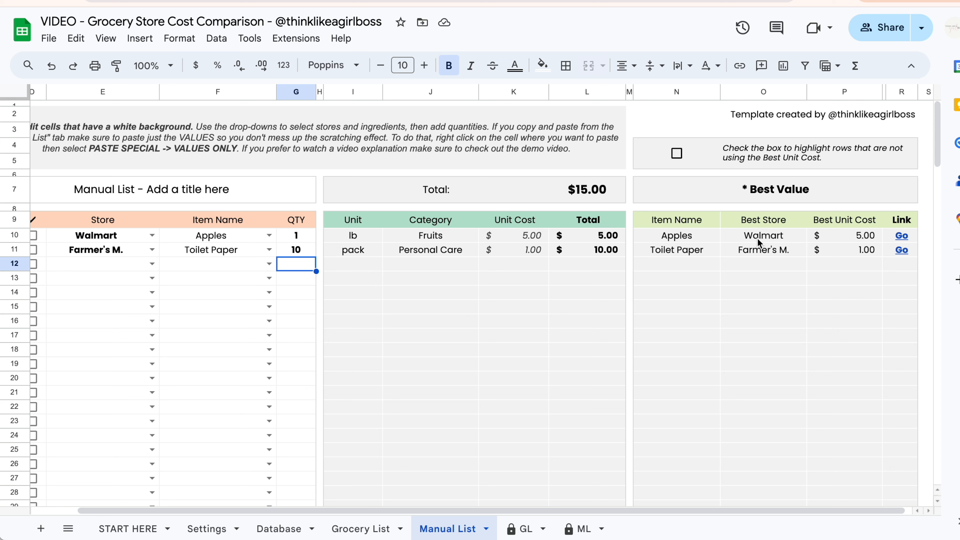
{"action": "left_click", "coordinate": [745, 238]}
{"action": "left_click", "coordinate": [745, 252]}
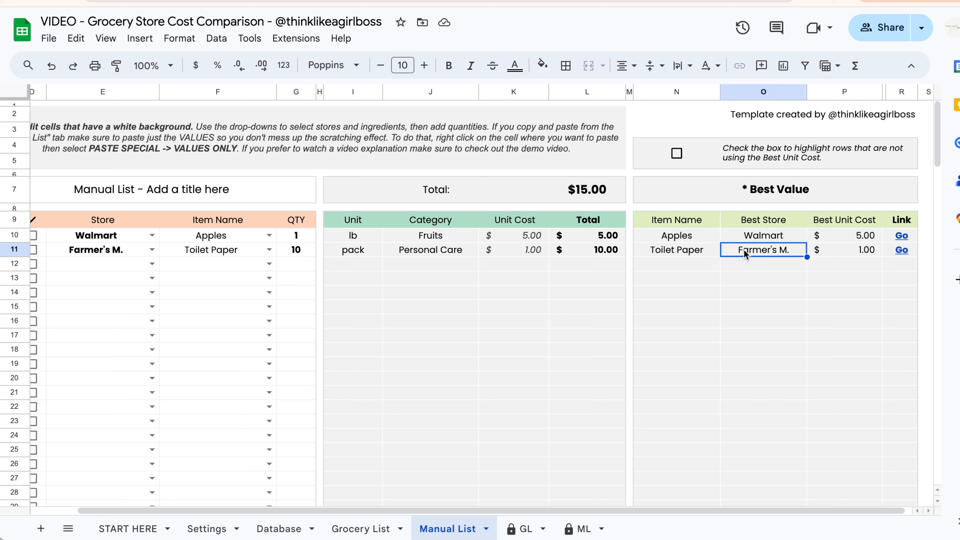
- Change the store for Apples to City Market and compare it with the item's best store
{"action": "left_click", "coordinate": [152, 236]}
{"action": "left_click", "coordinate": [114, 277]}
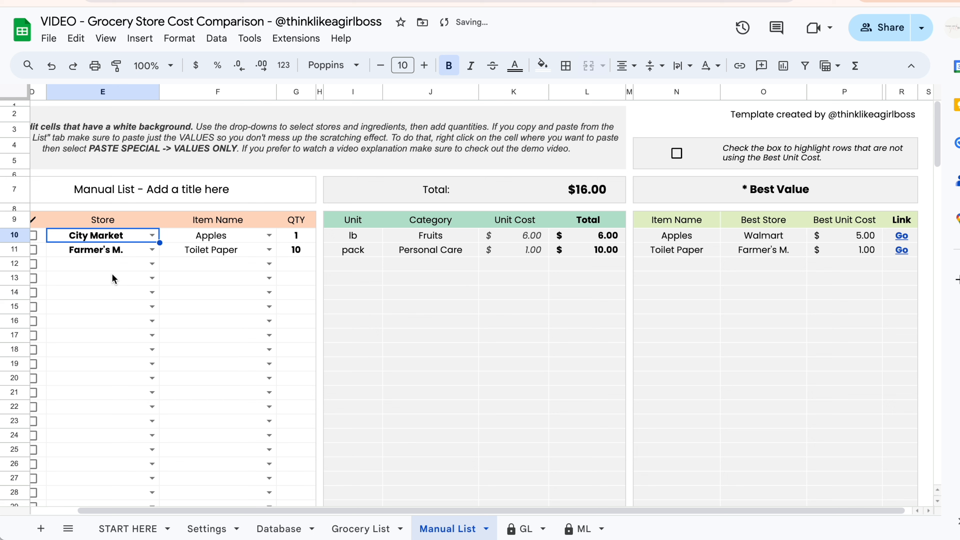
{"action": "left_click", "coordinate": [769, 240]}
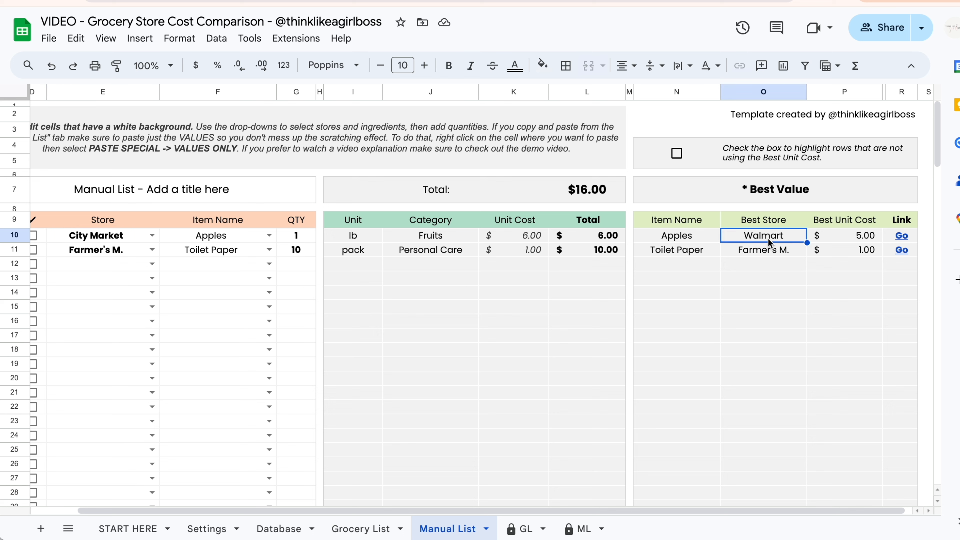
{"action": "left_click", "coordinate": [687, 238]}
{"action": "left_click", "coordinate": [752, 238]}
{"action": "left_click", "coordinate": [138, 241]}
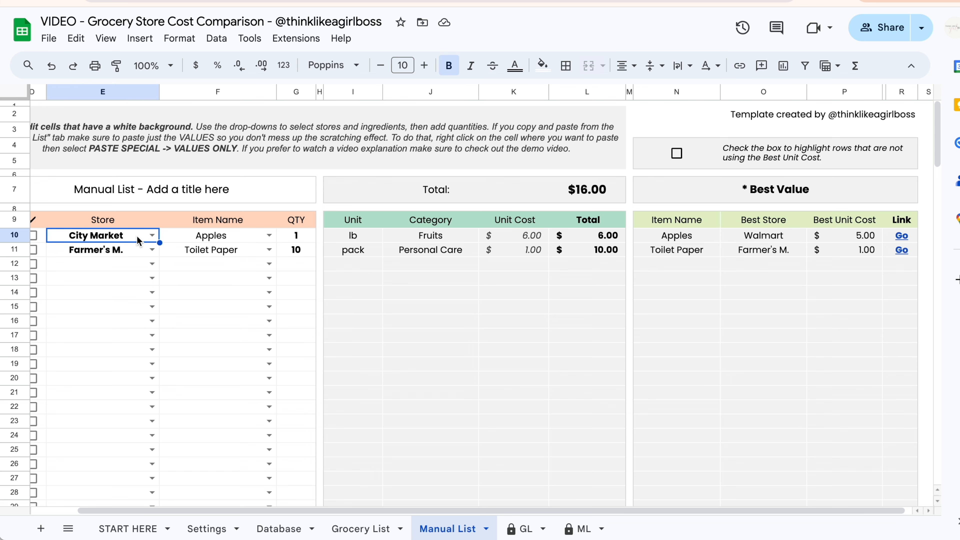
- Turn on highlighting of rows not using the Best Unit Cost, and compare the unit costs for Apples
{"action": "scroll", "coordinate": [401, 336], "scroll_direction": "right", "scroll_amount": 1}
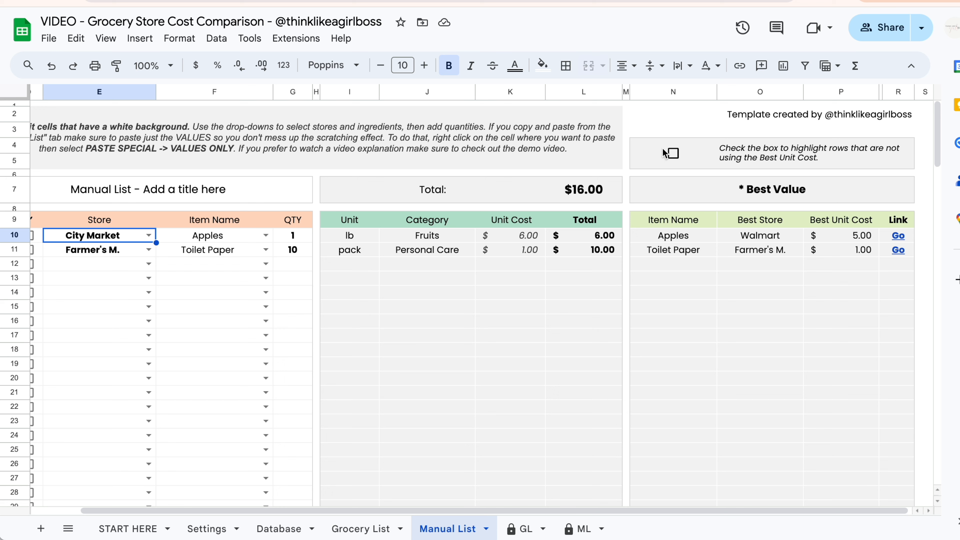
{"action": "left_click", "coordinate": [673, 154]}
{"action": "left_click", "coordinate": [739, 351]}
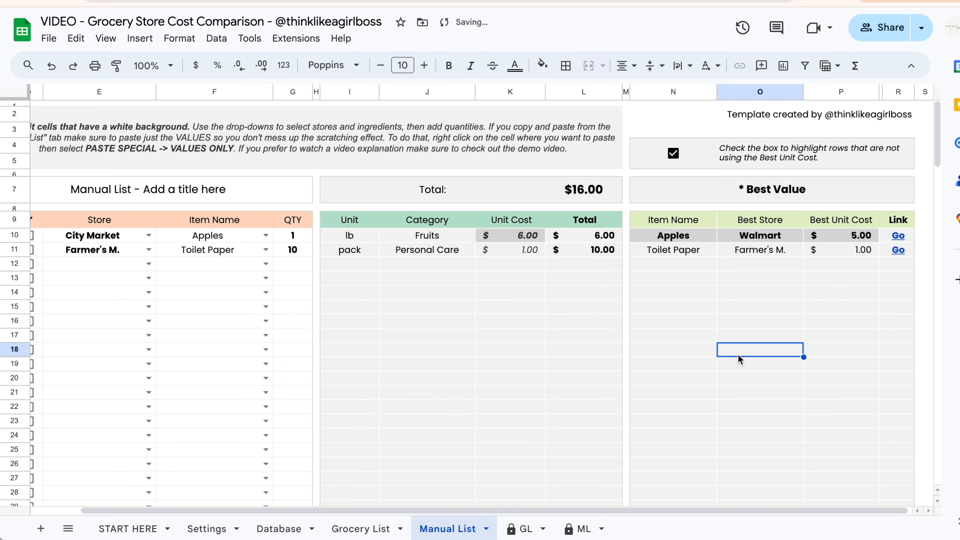
{"action": "left_click", "coordinate": [529, 239]}
{"action": "left_click", "coordinate": [828, 236]}
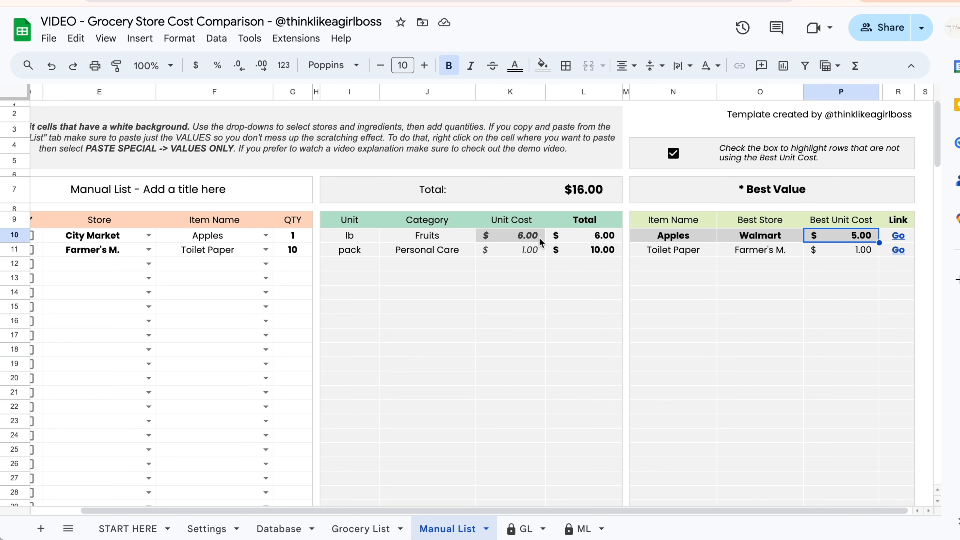
- Set the store for Apples to Walmart and the store for Toilet Paper to City Market
{"action": "scroll", "coordinate": [547, 301], "scroll_direction": "left", "scroll_amount": 3}
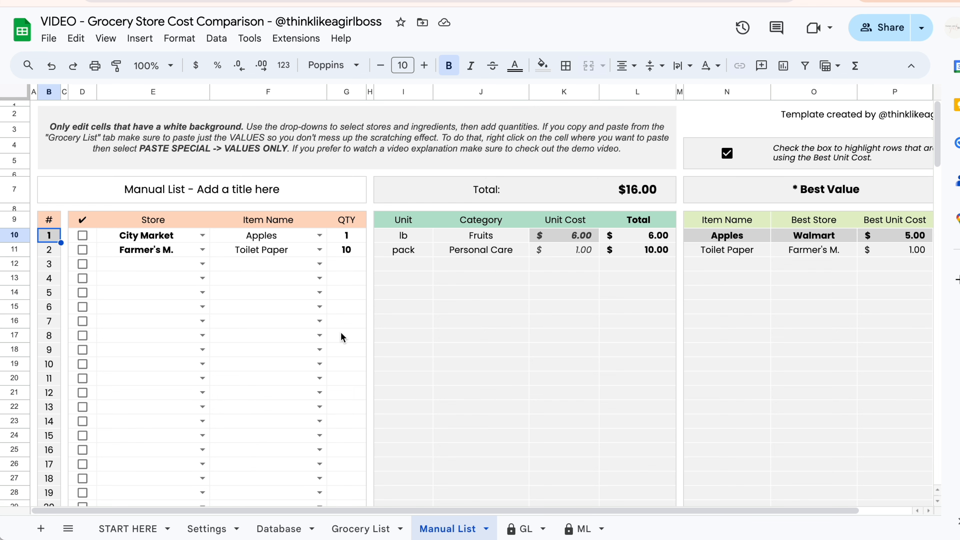
{"action": "scroll", "coordinate": [341, 332], "scroll_direction": "right", "scroll_amount": 2}
{"action": "scroll", "coordinate": [297, 279], "scroll_direction": "left", "scroll_amount": 2}
{"action": "double_click", "coordinate": [166, 236]}
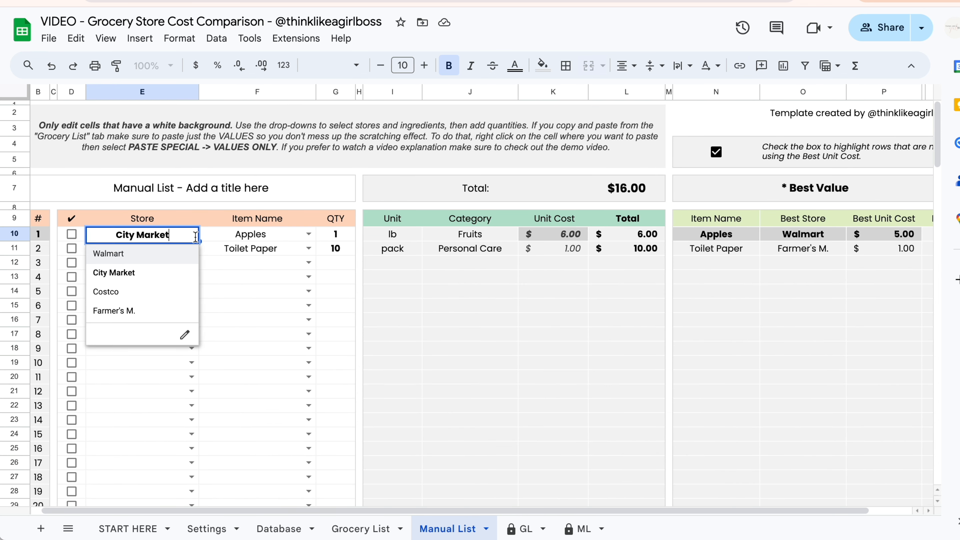
{"action": "left_click", "coordinate": [165, 259]}
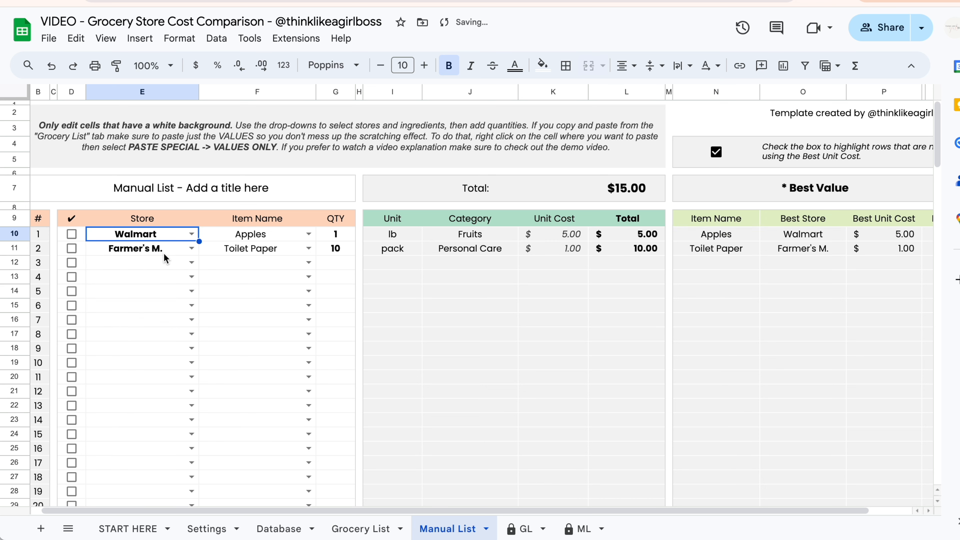
{"action": "left_click", "coordinate": [529, 336]}
{"action": "left_click", "coordinate": [192, 249]}
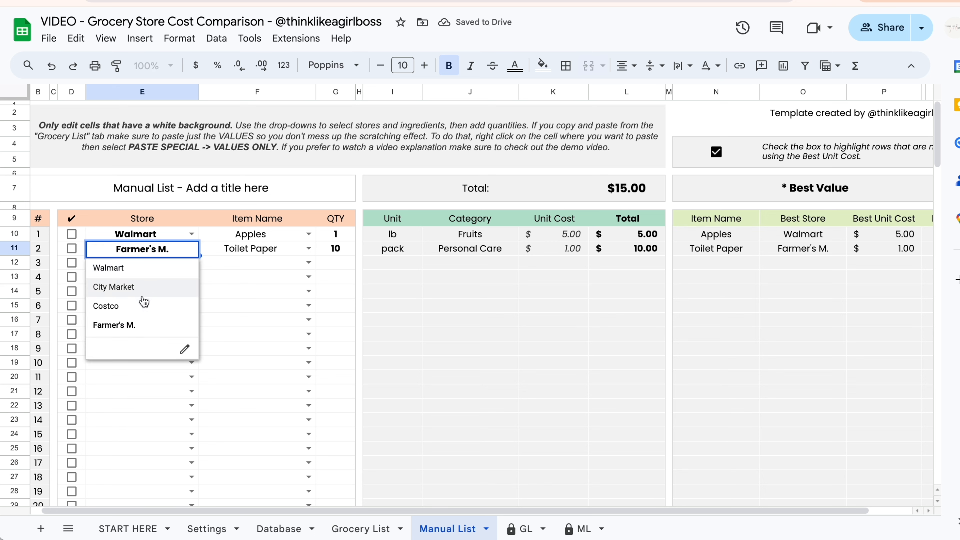
{"action": "left_click", "coordinate": [143, 287]}
{"action": "left_click", "coordinate": [499, 389]}
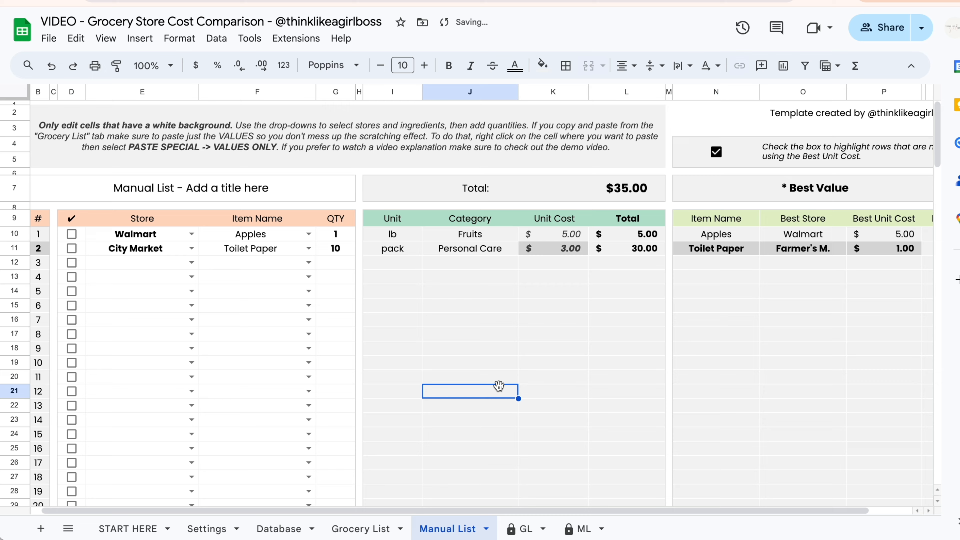
- Review the highlighted Toilet Paper row, toggle the Best Unit Cost highlighting, and leave it switched off
{"action": "scroll", "coordinate": [712, 273], "scroll_direction": "right", "scroll_amount": 2}
{"action": "scroll", "coordinate": [780, 300], "scroll_direction": "left", "scroll_amount": 2}
{"action": "scroll", "coordinate": [780, 300], "scroll_direction": "right", "scroll_amount": 2}
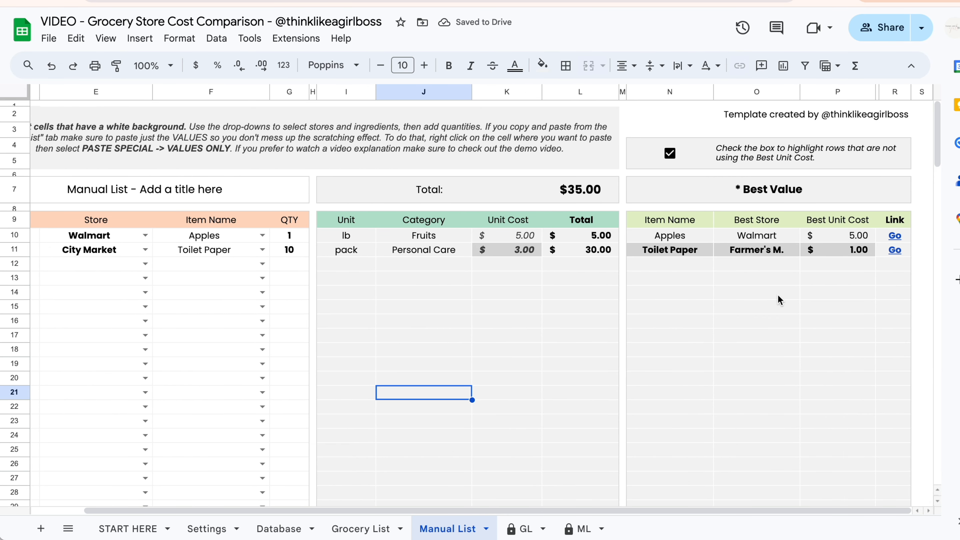
{"action": "left_click", "coordinate": [670, 153]}
{"action": "left_click", "coordinate": [670, 153]}
{"action": "left_click", "coordinate": [670, 154]}
{"action": "left_click", "coordinate": [729, 334]}
{"action": "scroll", "coordinate": [729, 334], "scroll_direction": "left", "scroll_amount": 2}
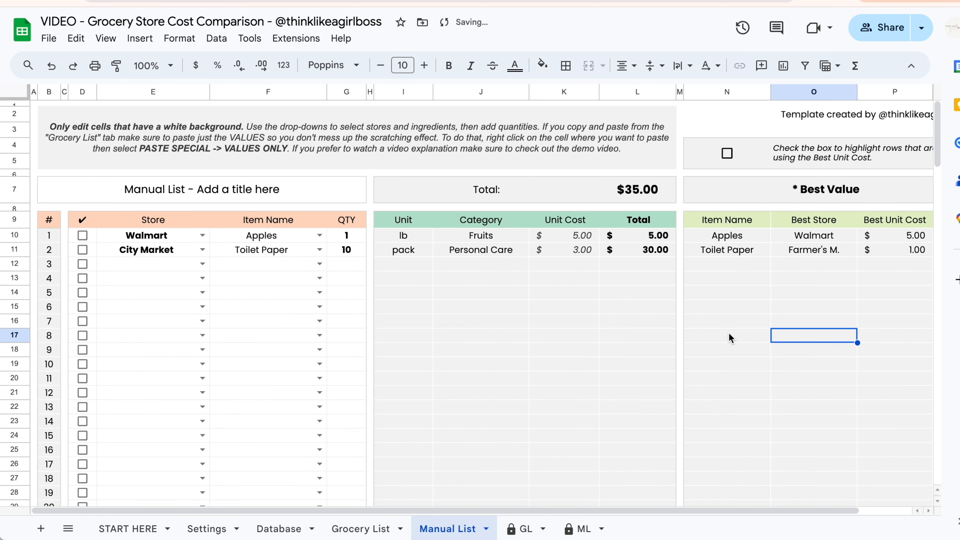
- Look up the database link for Toilet Paper in the Best Value section of the Manual List
{"action": "scroll", "coordinate": [728, 333], "scroll_direction": "right", "scroll_amount": 2}
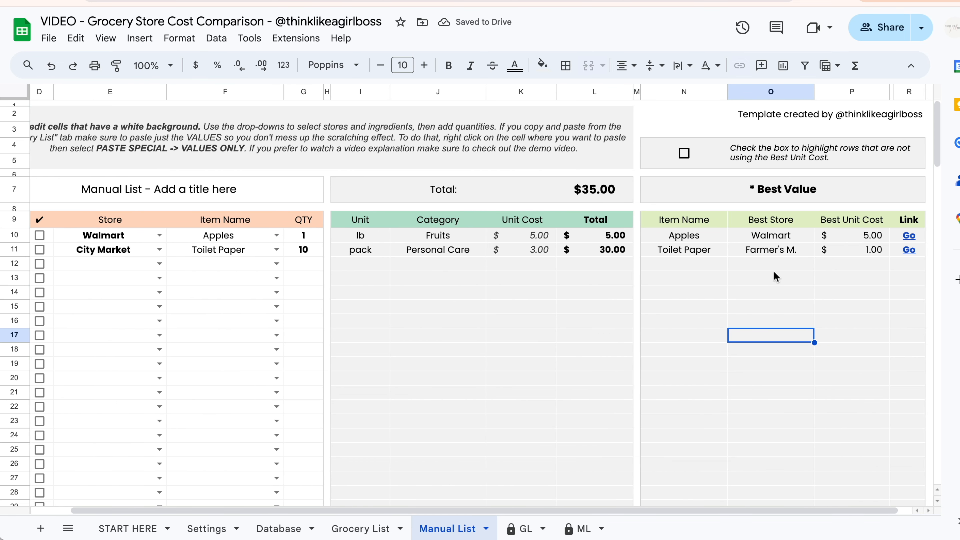
{"action": "left_click", "coordinate": [913, 249]}
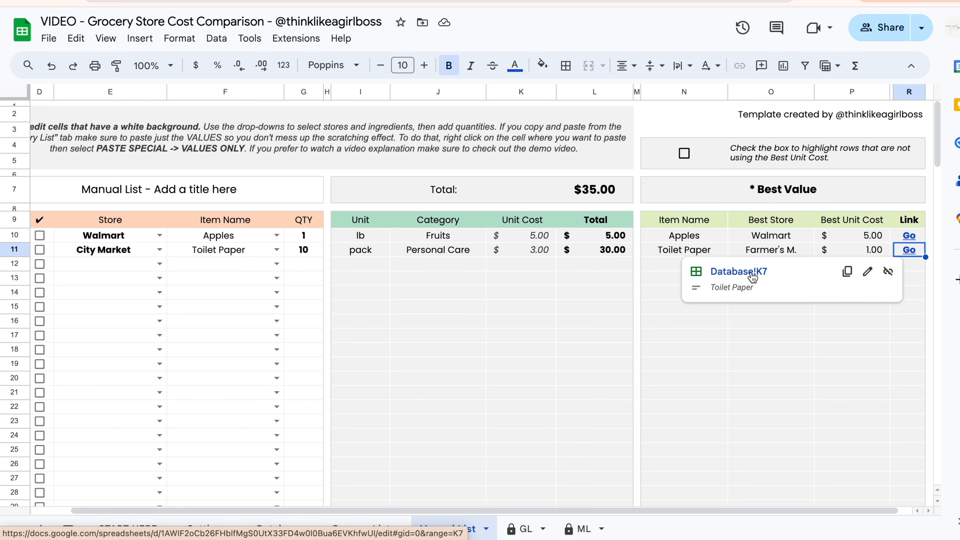
{"action": "left_click", "coordinate": [769, 356]}
{"action": "scroll", "coordinate": [769, 356], "scroll_direction": "left", "scroll_amount": 2}
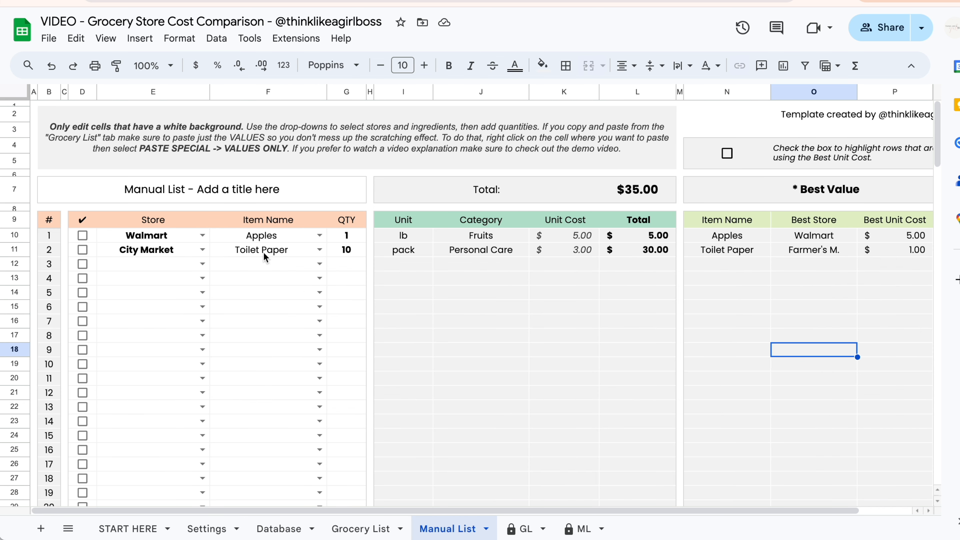
- Copy the Store, Item Name and QTY values of all Final List items in the Grocery List, and return to the Manual List
{"action": "left_click", "coordinate": [361, 528]}
{"action": "left_click", "coordinate": [592, 361]}
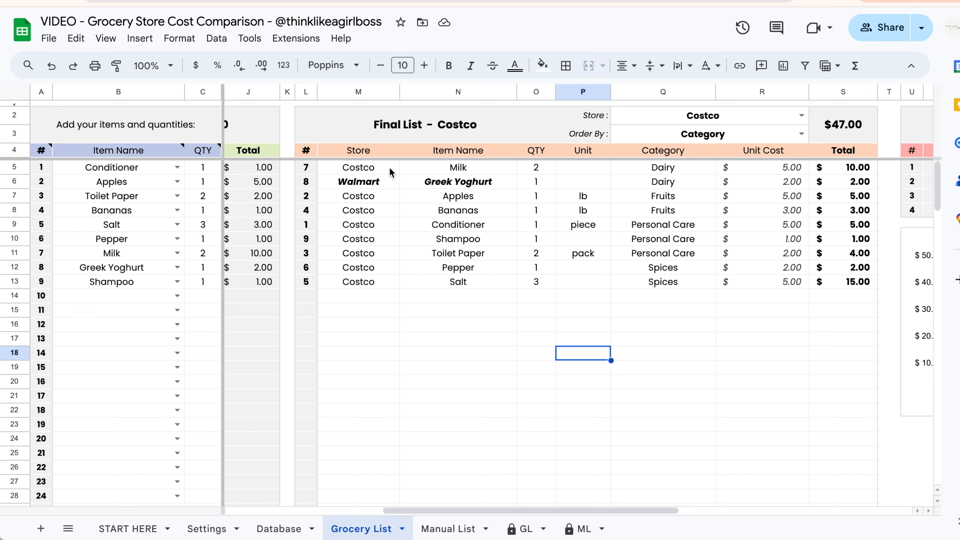
{"action": "key", "text": "Down"}
{"action": "key", "text": "Right"}
{"action": "left_click_drag", "start_coordinate": [393, 168], "coordinate": [551, 281]}
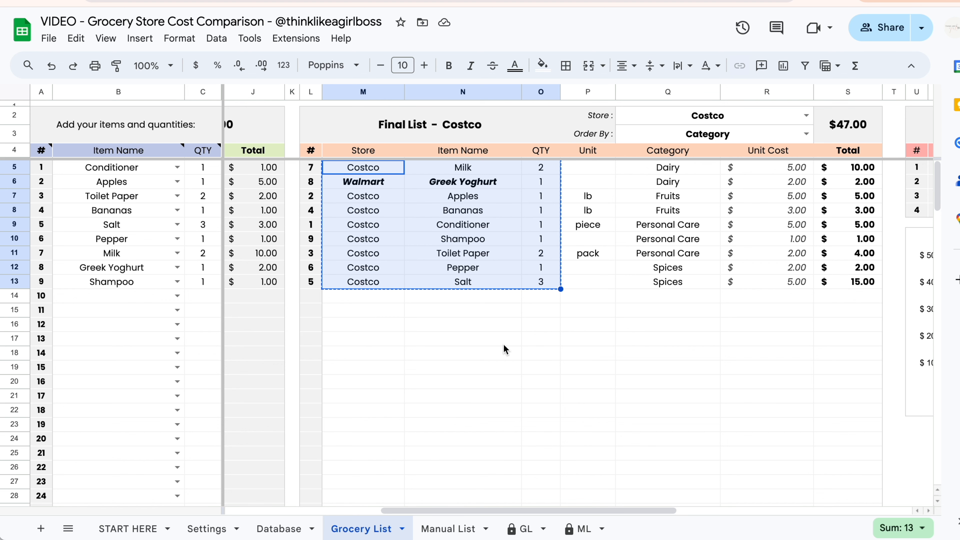
{"action": "left_click", "coordinate": [449, 527]}
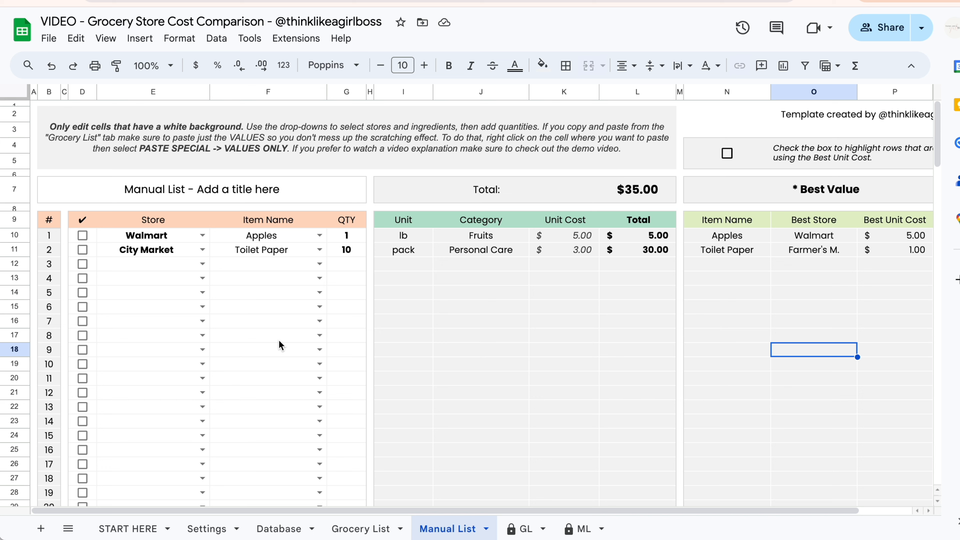
- Check off Apples and Toilet Paper to show the strikethrough, and clear both checkmarks again
{"action": "left_click", "coordinate": [84, 236]}
{"action": "left_click", "coordinate": [83, 250]}
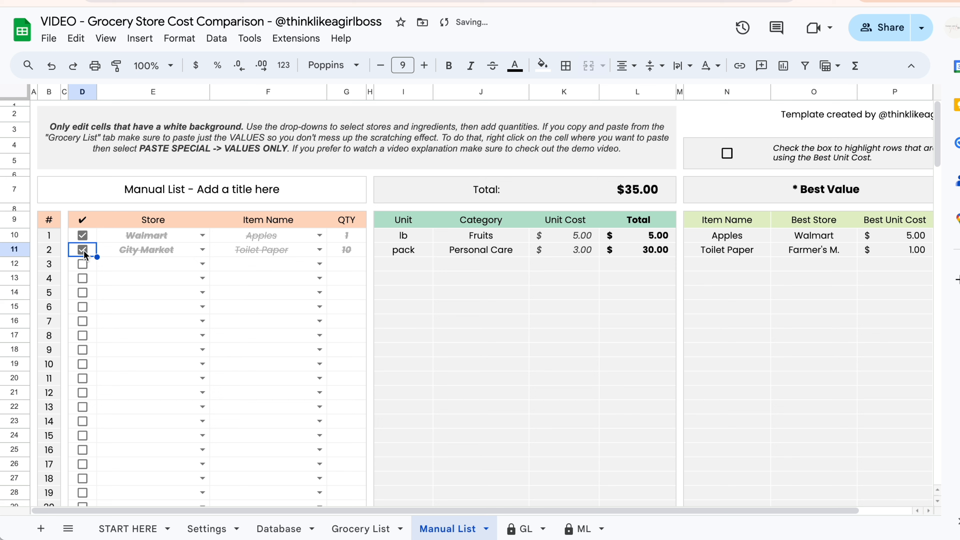
{"action": "left_click", "coordinate": [83, 250]}
{"action": "left_click", "coordinate": [83, 236]}
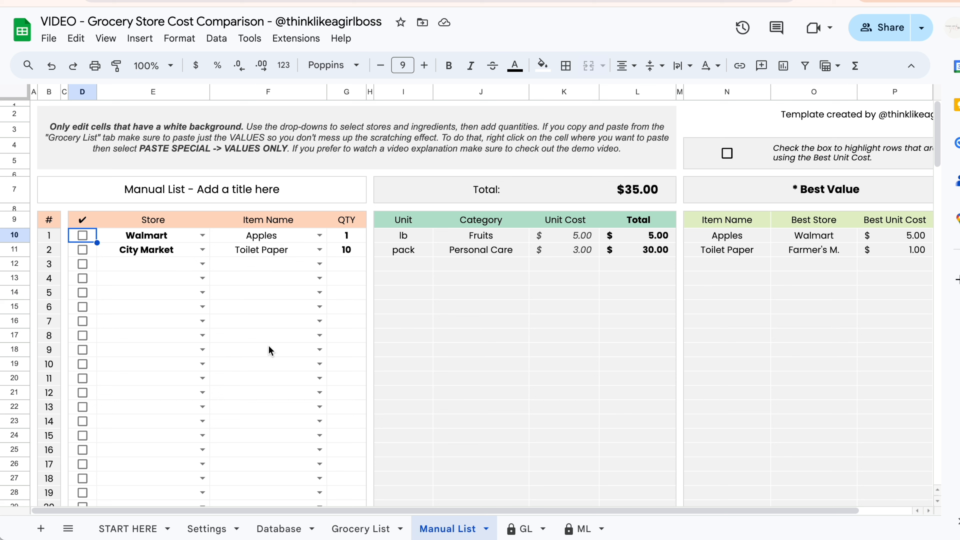
- Paste the copied items as values only into the Manual List, starting at the Store cell of row 3
{"action": "left_click", "coordinate": [156, 269]}
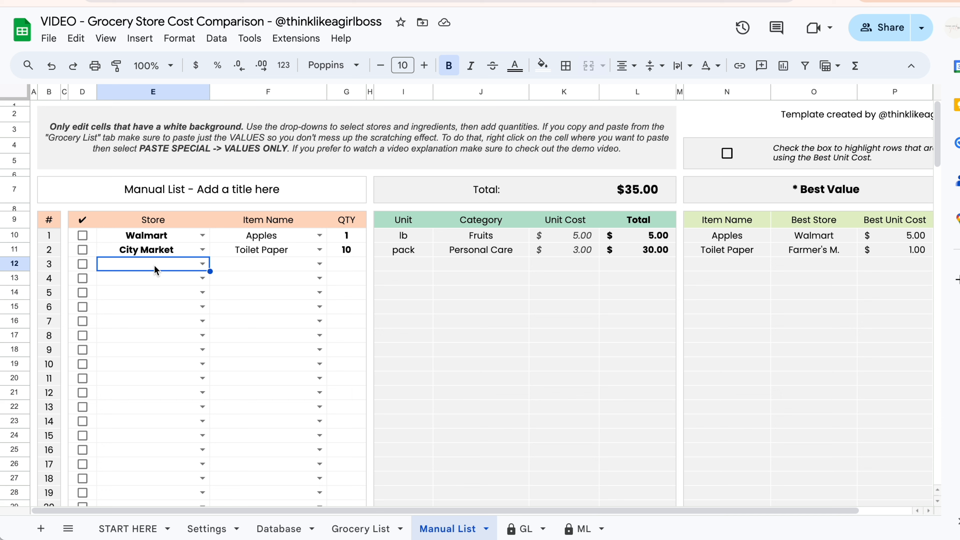
{"action": "right_click", "coordinate": [147, 269]}
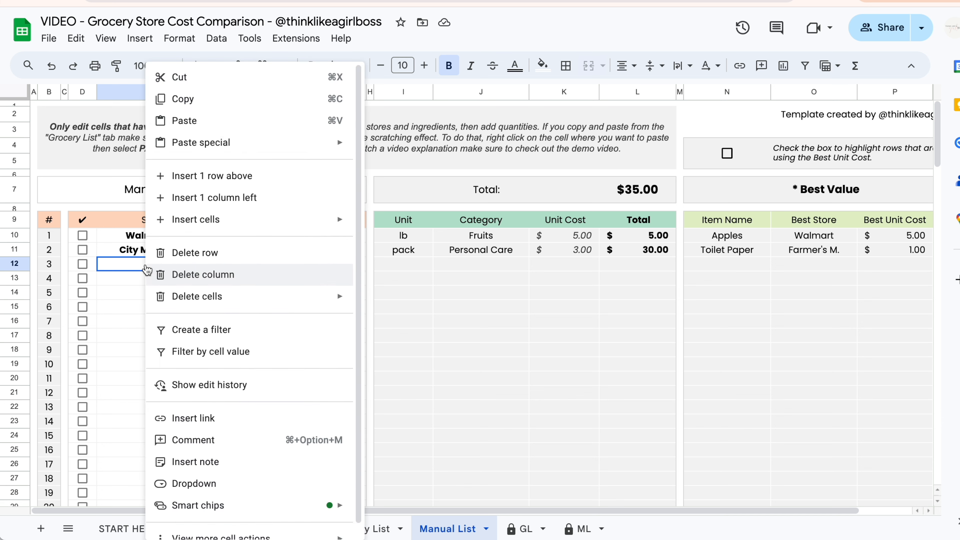
{"action": "mouse_move", "coordinate": [219, 151]}
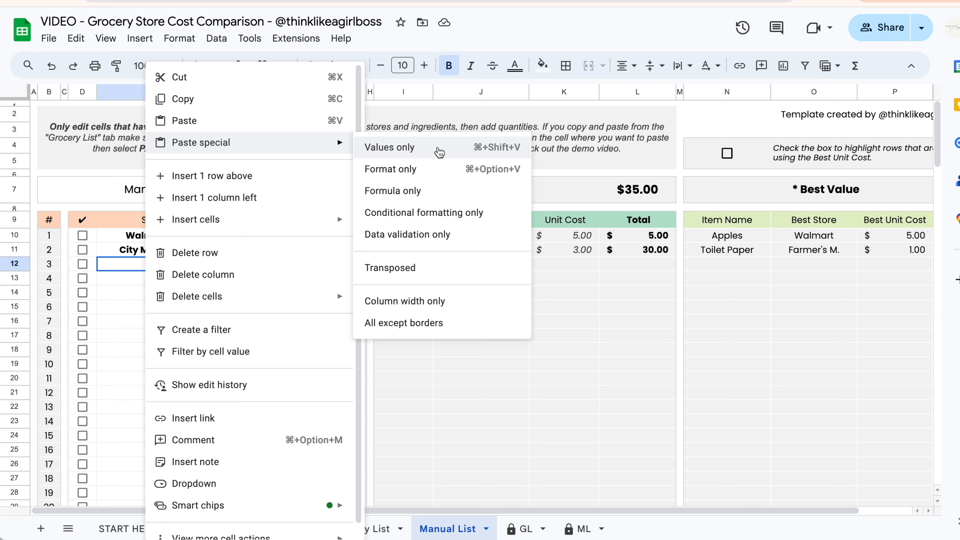
{"action": "left_click", "coordinate": [439, 151]}
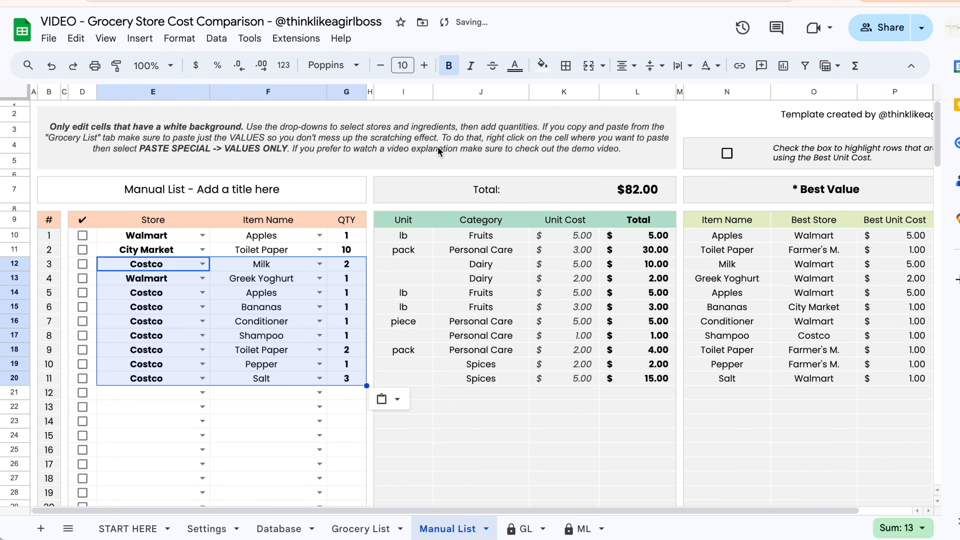
{"action": "left_click", "coordinate": [275, 423]}
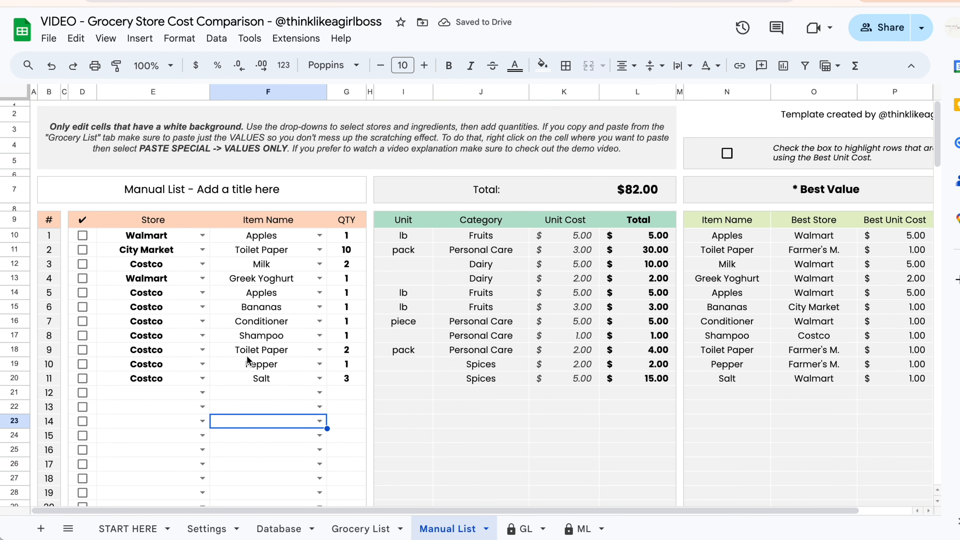
- Set the store for Bananas to City Market and the store for Shampoo to Farmer's M
{"action": "left_click", "coordinate": [202, 307]}
{"action": "left_click", "coordinate": [125, 345]}
{"action": "left_click", "coordinate": [202, 335]}
{"action": "left_click", "coordinate": [163, 410]}
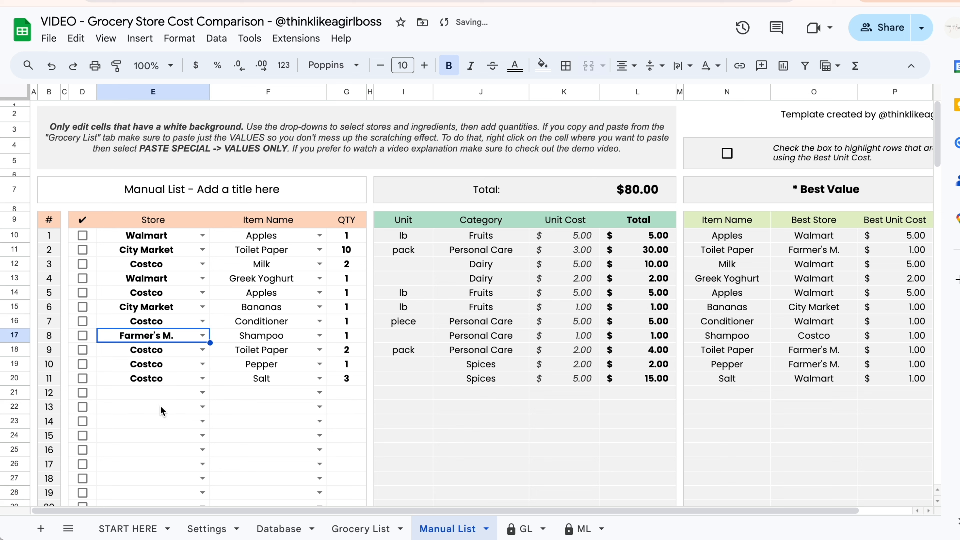
{"action": "left_click", "coordinate": [240, 420]}
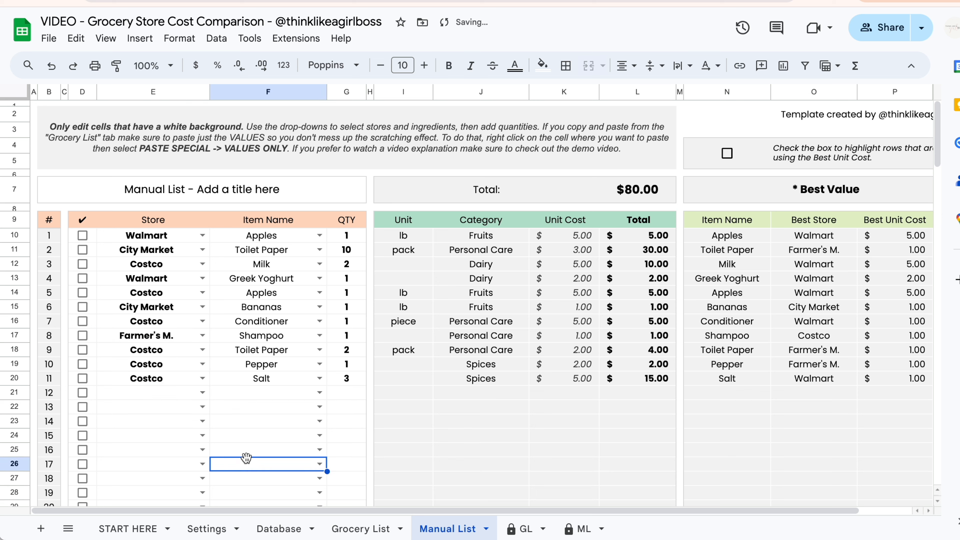
- Check off the first three items of the Manual List and undo the checkmarks
{"action": "left_click", "coordinate": [83, 235]}
{"action": "left_click", "coordinate": [82, 250]}
{"action": "left_click", "coordinate": [91, 266]}
{"action": "key", "text": "ctrl+z"}
{"action": "key", "text": "ctrl+z"}
{"action": "key", "text": "ctrl+z"}
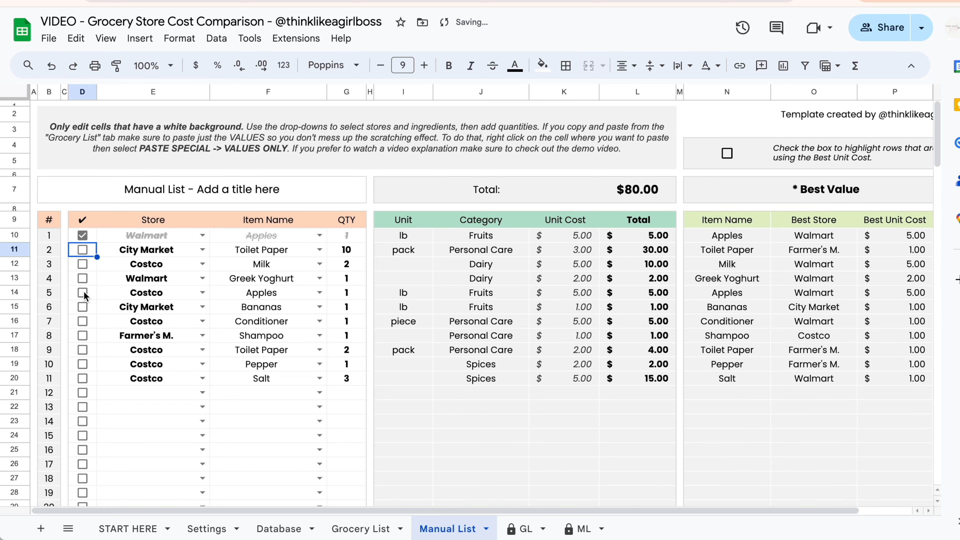
- Title the Manual List "Week 1" and limit the print range to the selected cells B7:R25
{"action": "left_click_drag", "start_coordinate": [101, 199], "coordinate": [829, 455]}
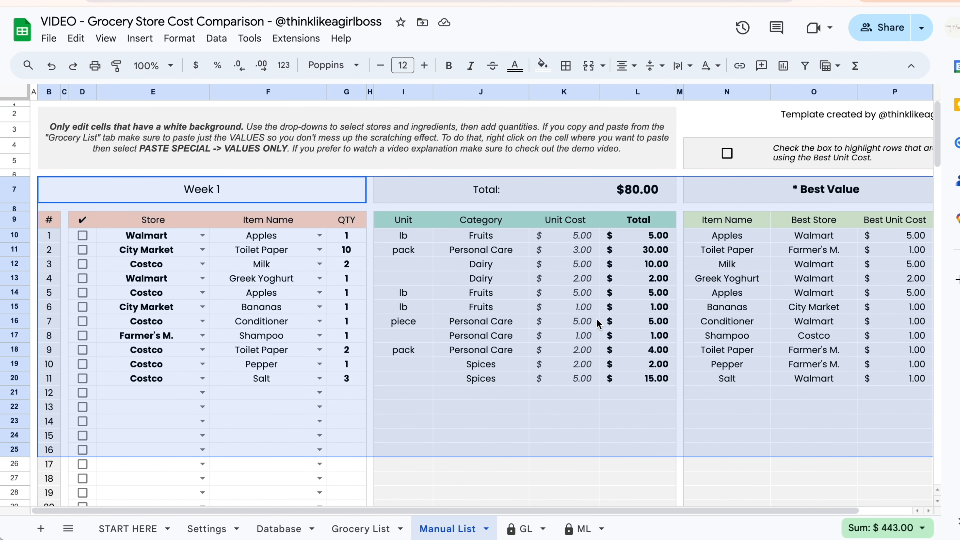
{"action": "left_click", "coordinate": [98, 72]}
{"action": "left_click", "coordinate": [801, 98]}
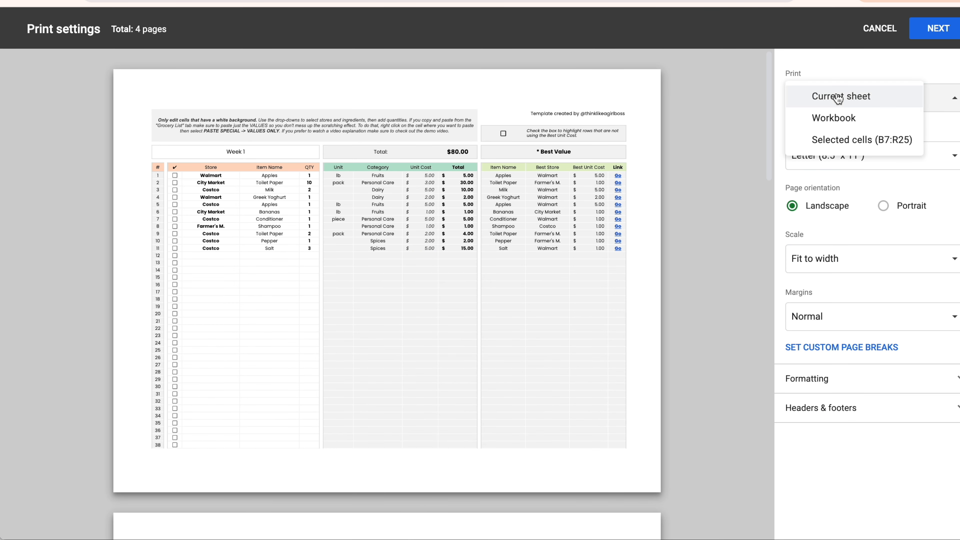
{"action": "left_click", "coordinate": [863, 140]}
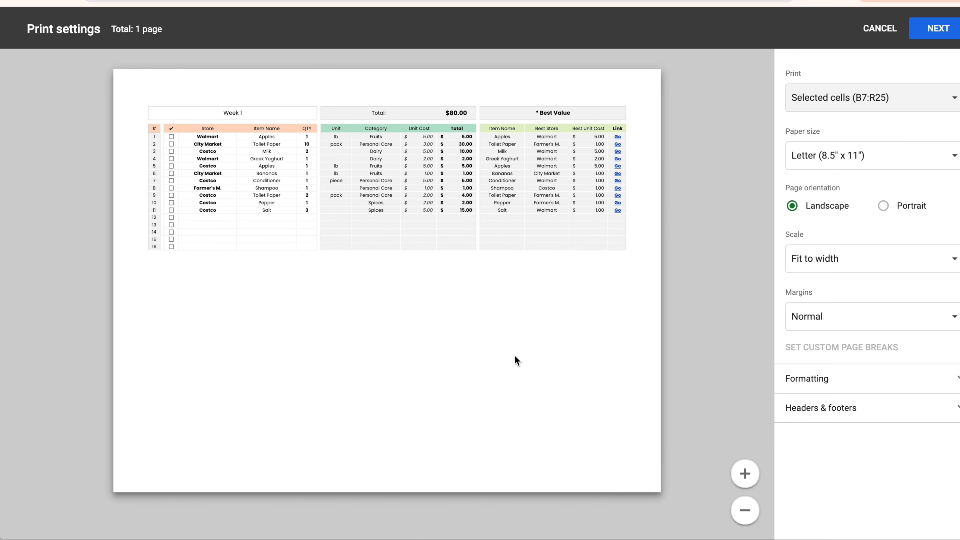
- Continue to the printer dialog, look at the color setting, and cancel the print
{"action": "left_click", "coordinate": [875, 406]}
{"action": "left_click", "coordinate": [930, 33]}
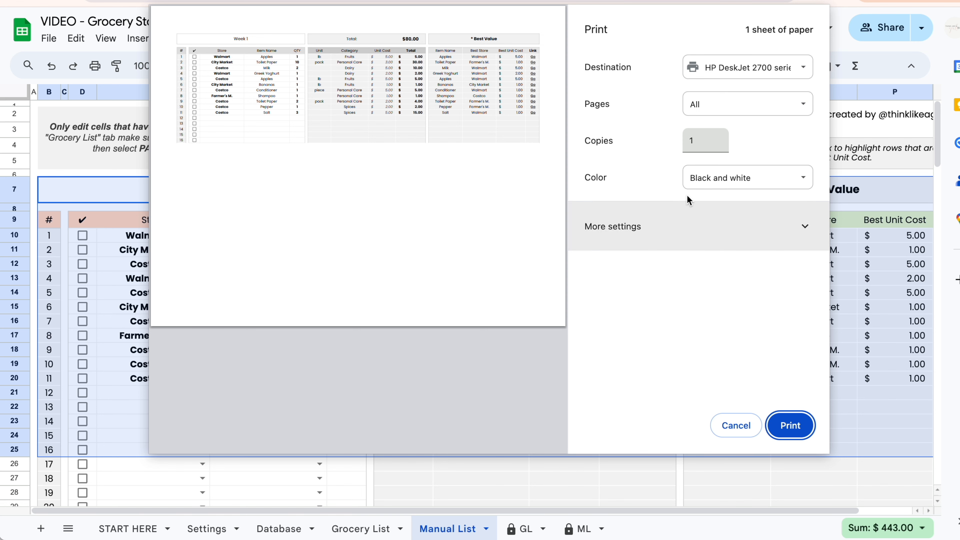
{"action": "left_click", "coordinate": [752, 178]}
{"action": "key", "text": "Escape"}
{"action": "key", "text": "Escape"}
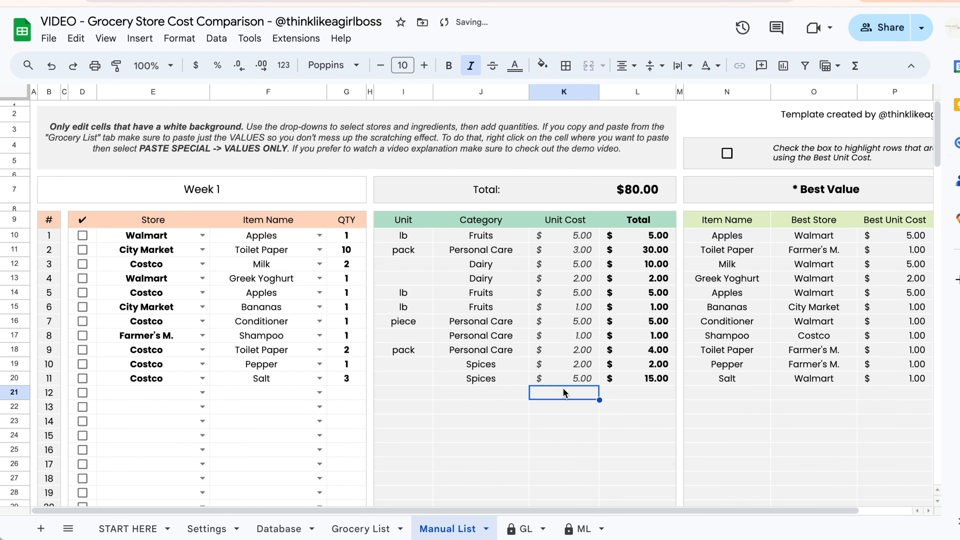
- Look at the store choices for Toilet Paper, and check which stores have a Greek Yoghurt unit cost in the Database
{"action": "left_click", "coordinate": [201, 351]}
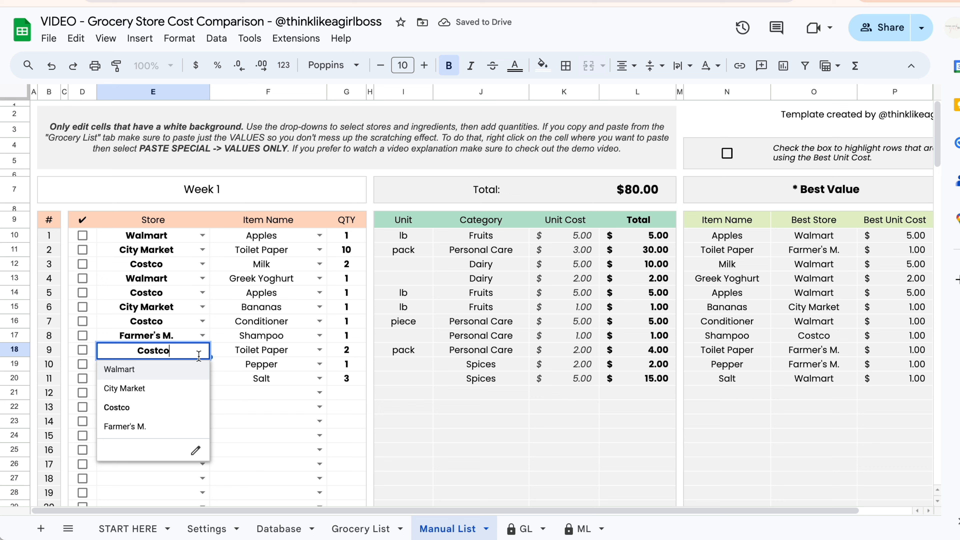
{"action": "left_click", "coordinate": [277, 420]}
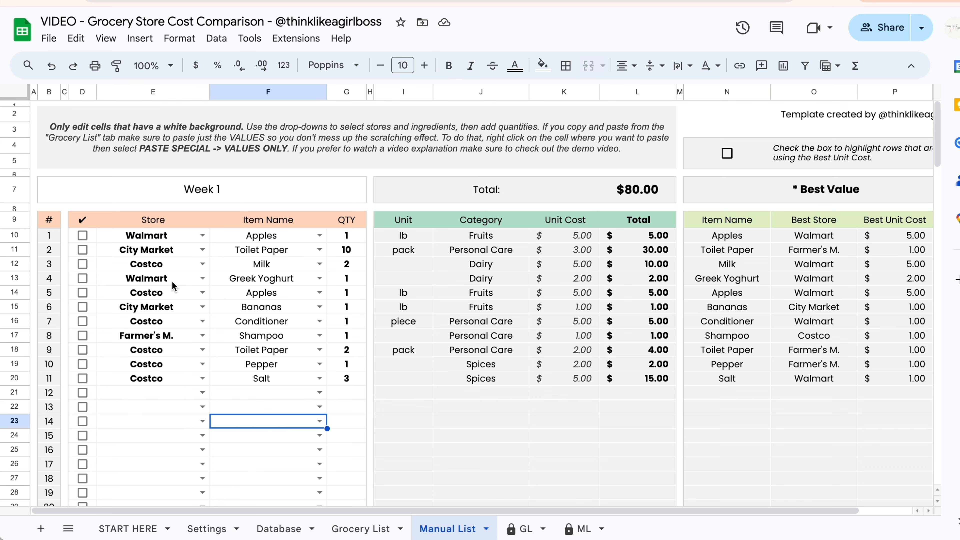
{"action": "left_click_drag", "start_coordinate": [168, 279], "coordinate": [346, 279]}
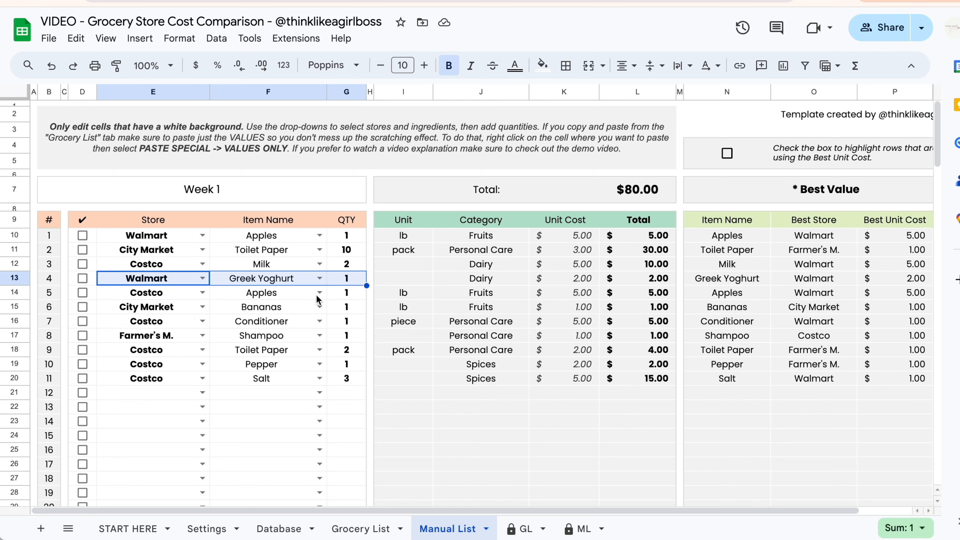
{"action": "left_click", "coordinate": [276, 528]}
{"action": "scroll", "coordinate": [552, 340], "scroll_direction": "right", "scroll_amount": 5}
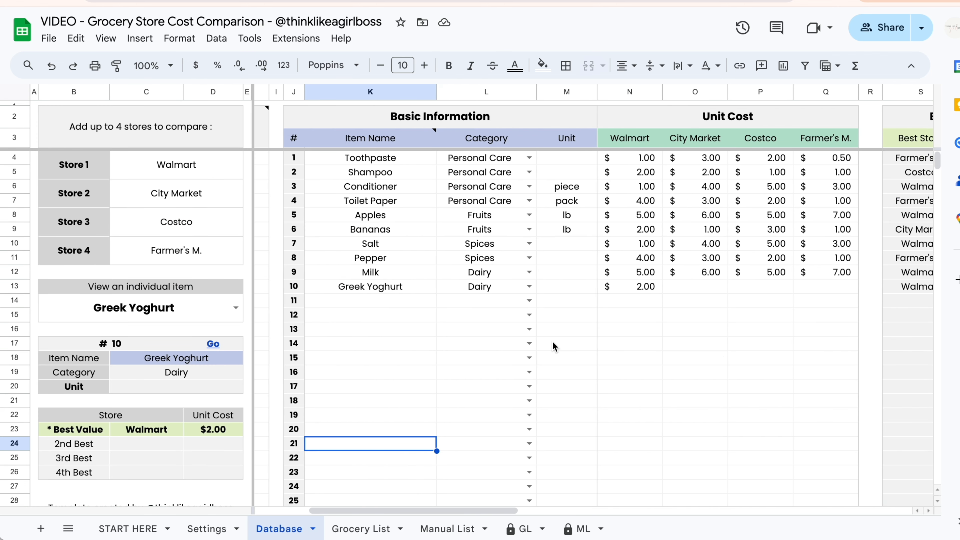
{"action": "left_click_drag", "start_coordinate": [631, 290], "coordinate": [772, 288]}
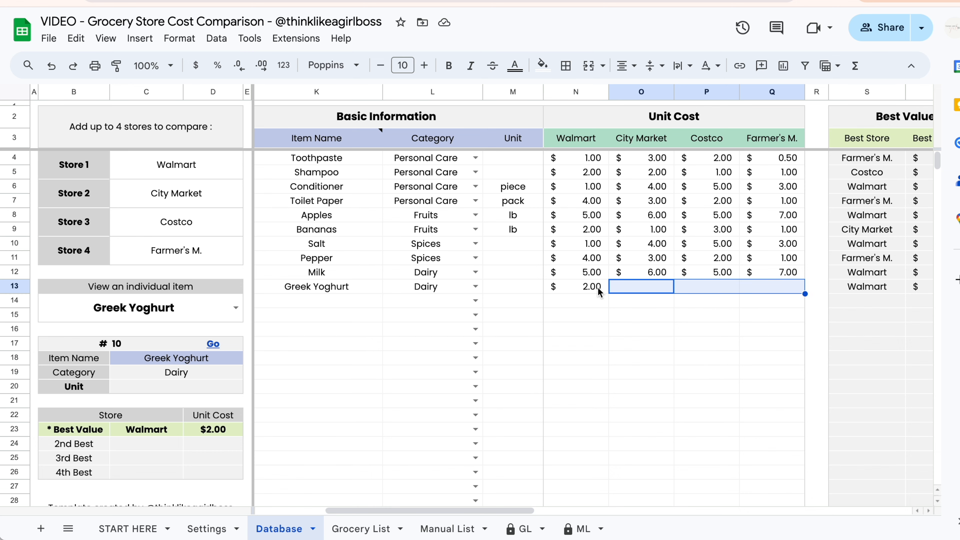
- Set the store for Greek Yoghurt to City Market in the Manual List and inspect its unit cost
{"action": "left_click", "coordinate": [447, 529]}
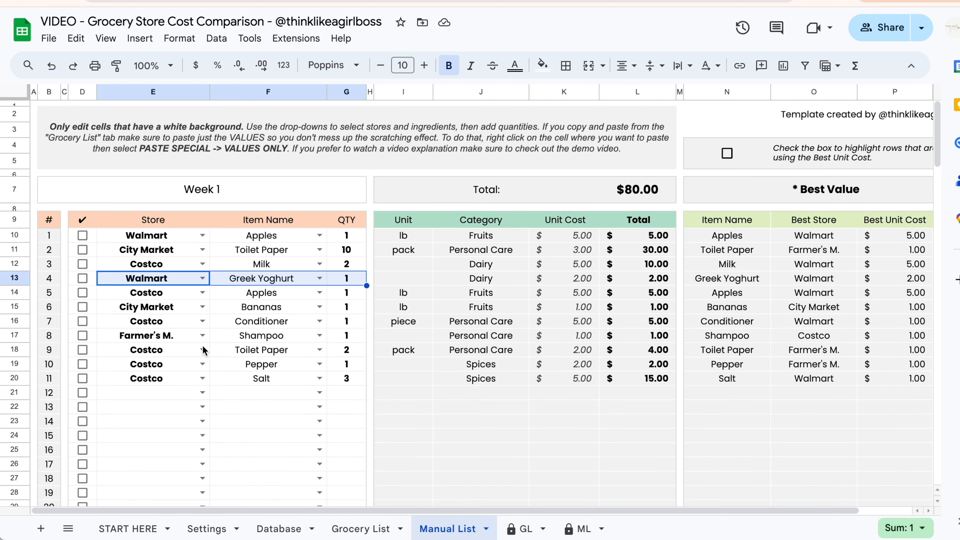
{"action": "left_click", "coordinate": [201, 279]}
{"action": "left_click", "coordinate": [171, 317]}
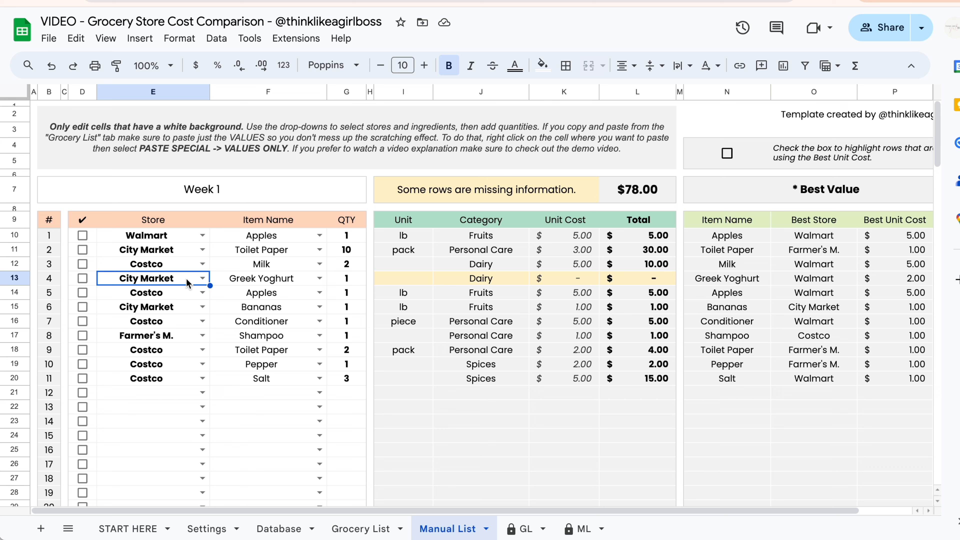
{"action": "left_click", "coordinate": [569, 280]}
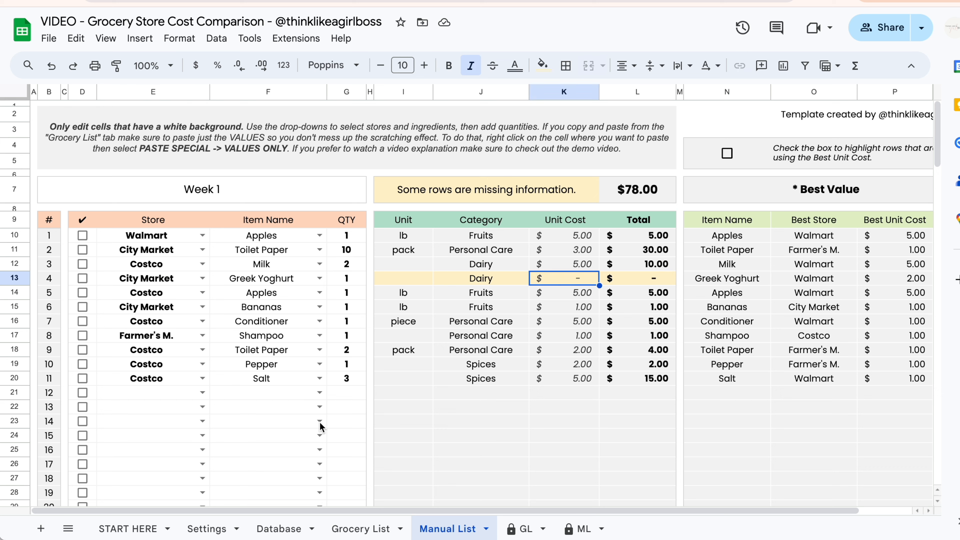
- Set the City Market unit cost of Greek Yoghurt to 1.00 in the Database, and return to the Manual List
{"action": "left_click", "coordinate": [287, 528]}
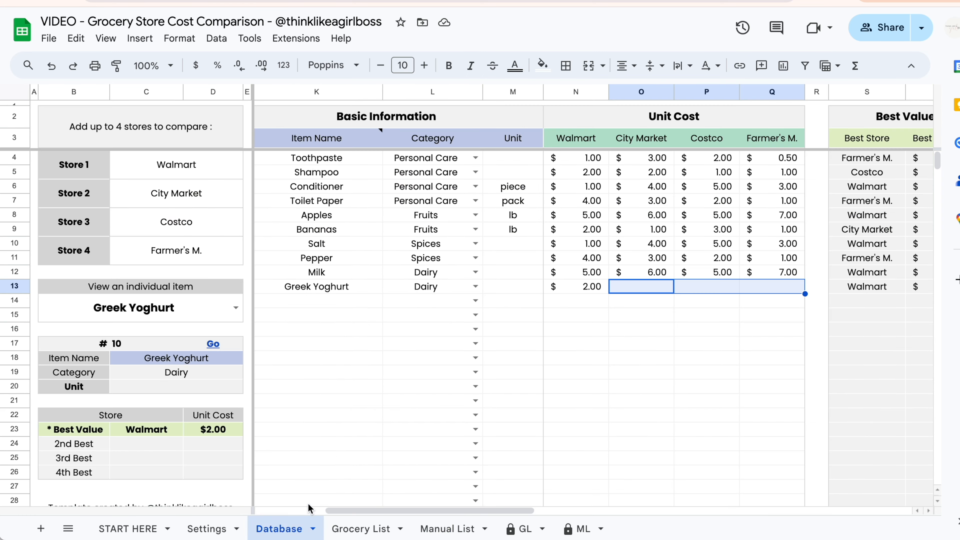
{"action": "left_click", "coordinate": [666, 291]}
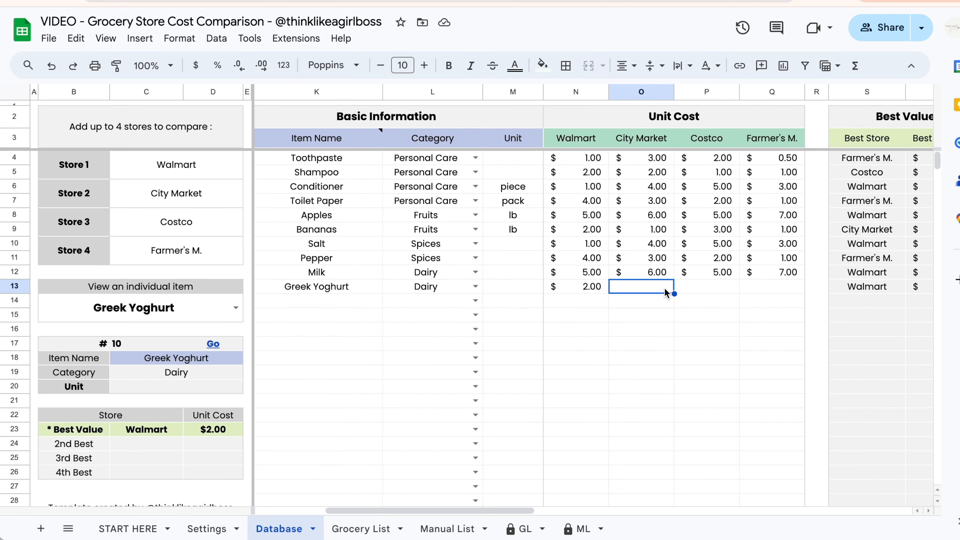
{"action": "left_click", "coordinate": [442, 529]}
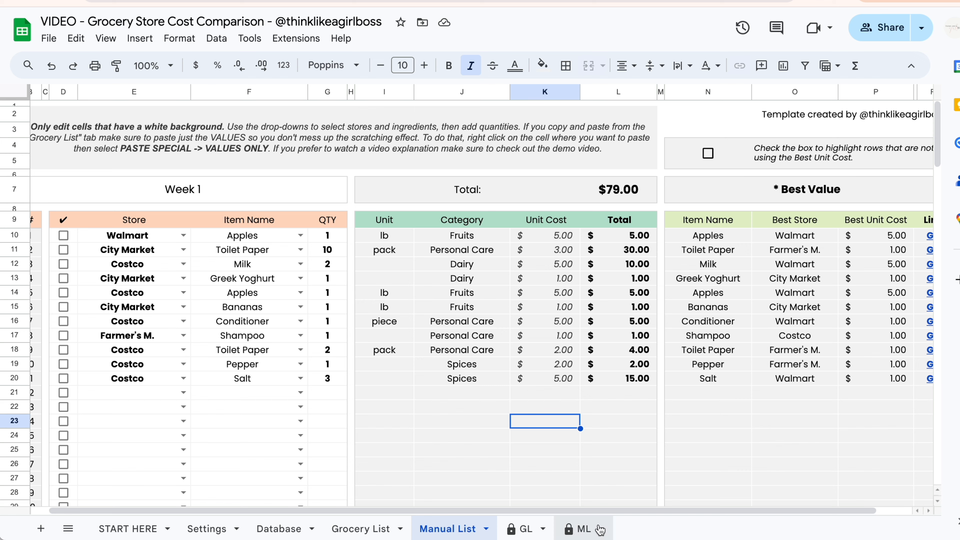
- View the blank locked ML and GL sheets, ending on ML
{"action": "left_click", "coordinate": [587, 529]}
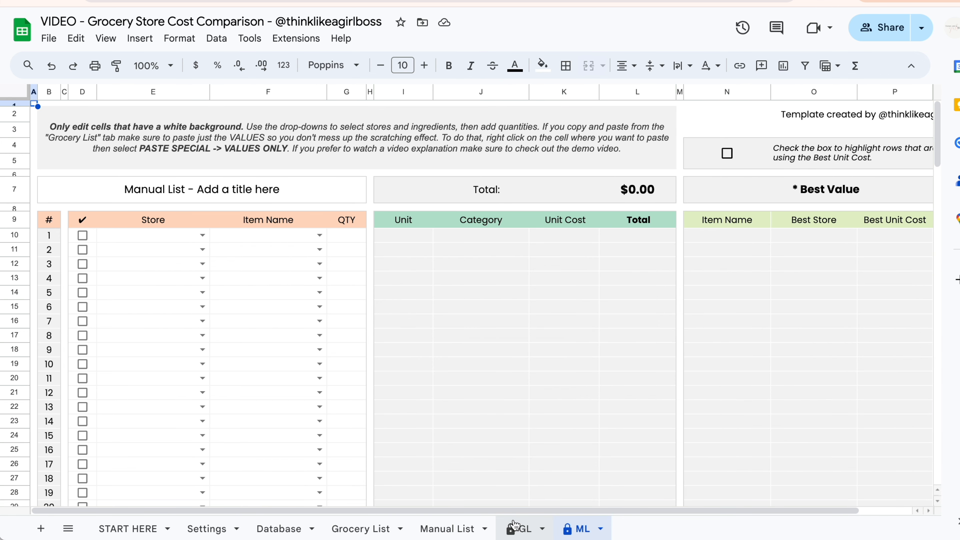
{"action": "left_click", "coordinate": [517, 526]}
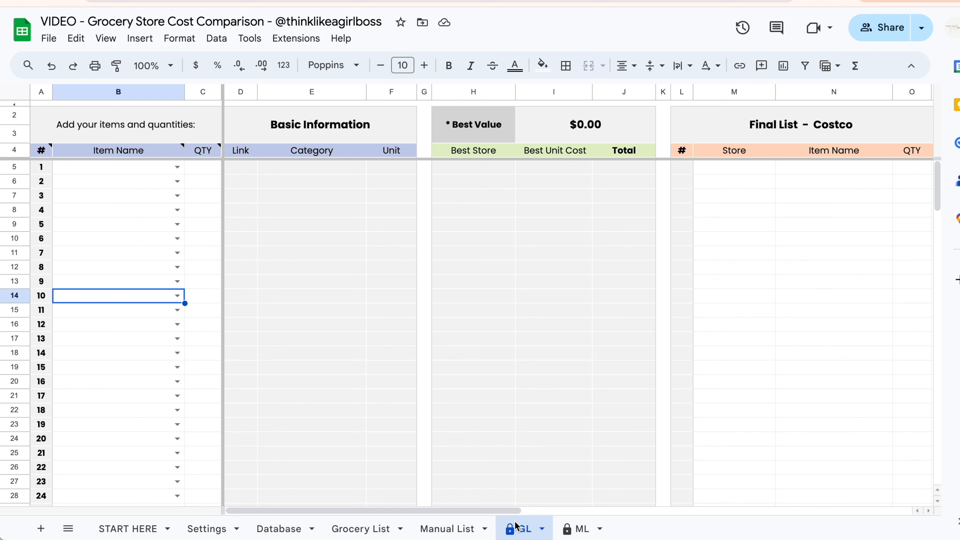
{"action": "left_click", "coordinate": [572, 530]}
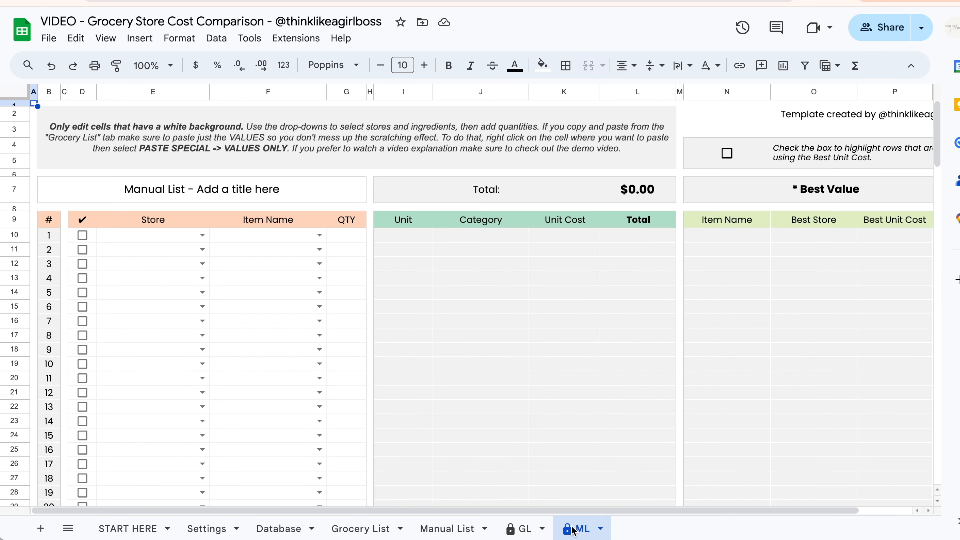
- Duplicate the ML sheet and rename the copy "week 1"
{"action": "right_click", "coordinate": [588, 530]}
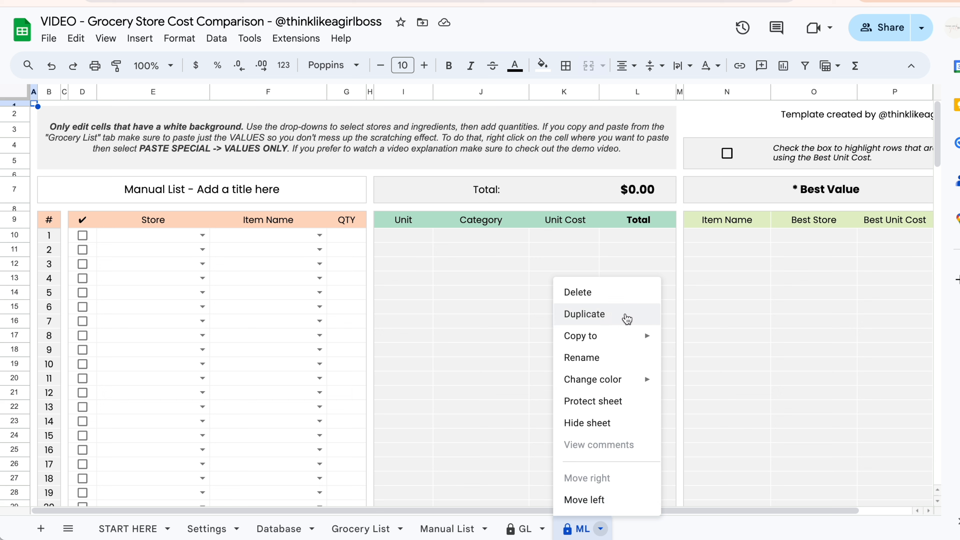
{"action": "left_click", "coordinate": [627, 319]}
{"action": "double_click", "coordinate": [660, 527]}
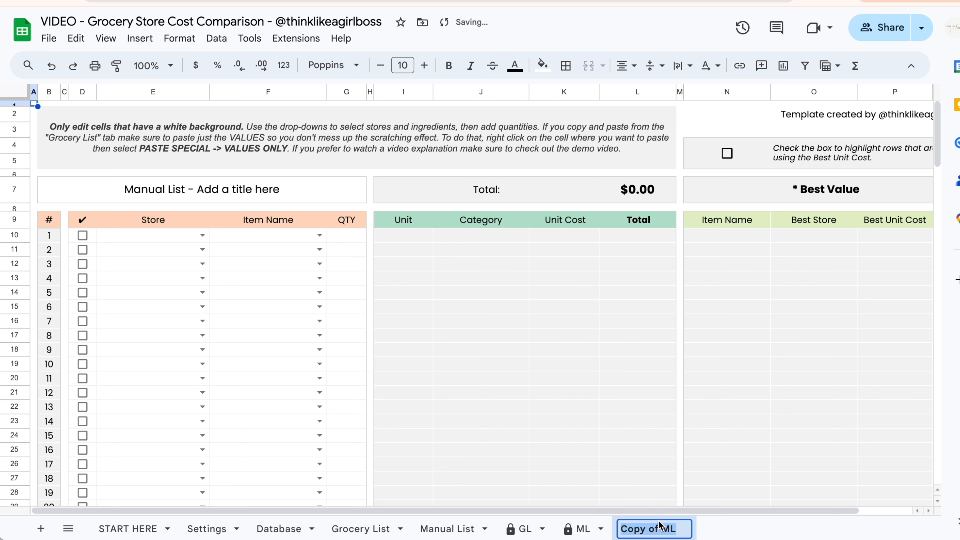
{"action": "type", "text": "week 1"}
{"action": "key", "text": "Return"}
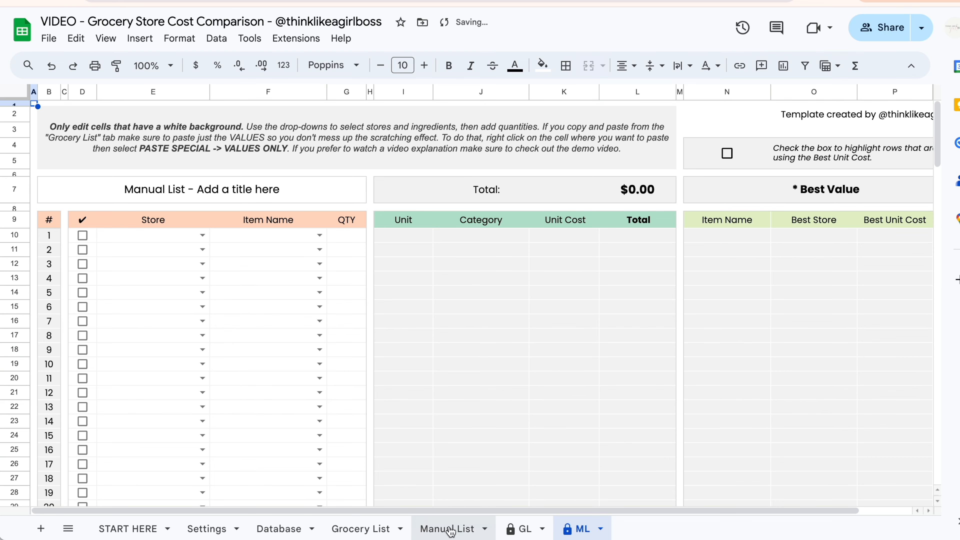
- View the filled Manual List and the Final List in the Grocery List sheet, ending on the Database sheet
{"action": "left_click", "coordinate": [450, 529]}
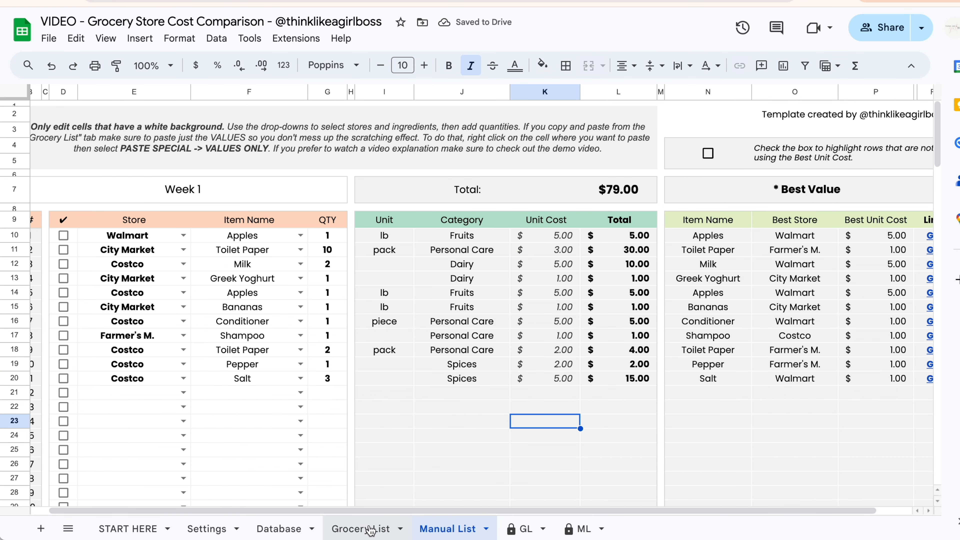
{"action": "left_click", "coordinate": [371, 530]}
{"action": "left_click", "coordinate": [457, 425]}
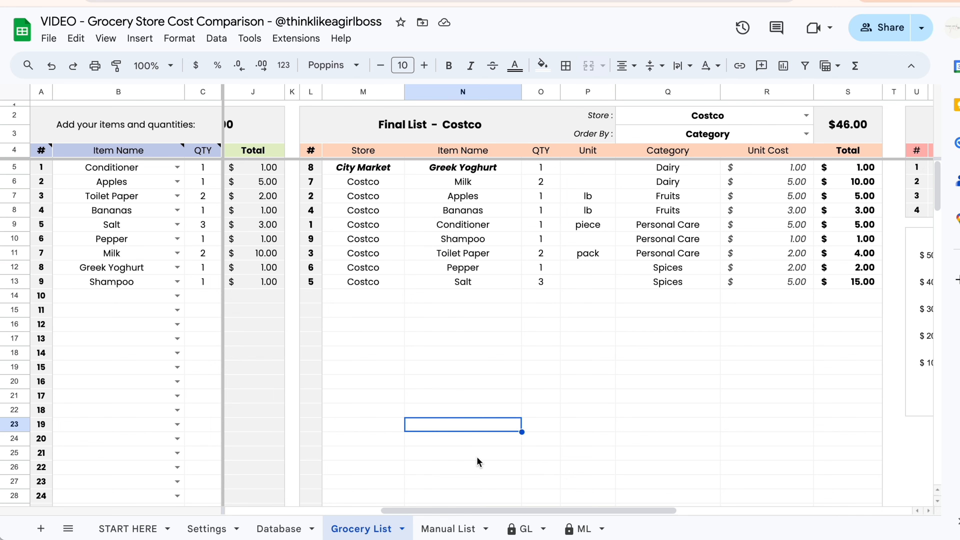
{"action": "left_click", "coordinate": [266, 529]}
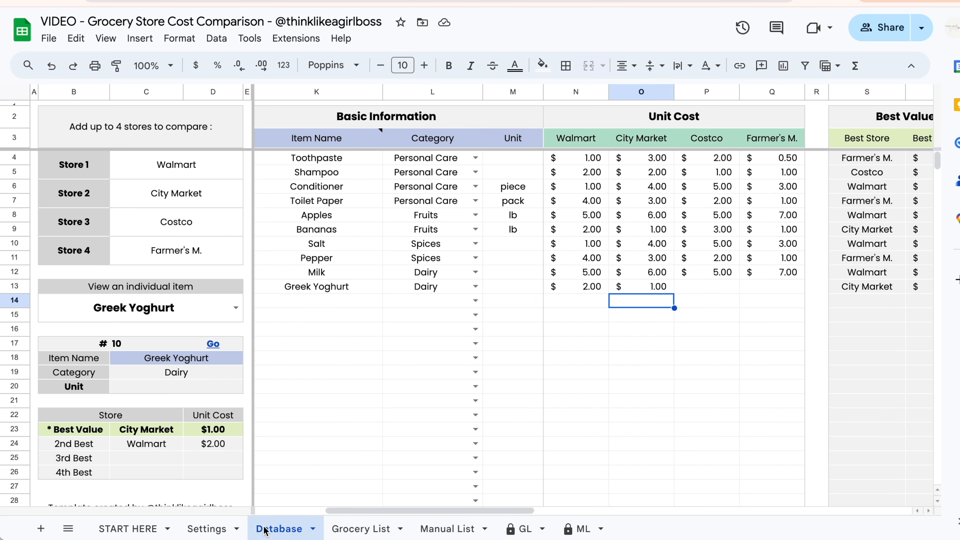
{"action": "left_click", "coordinate": [557, 356]}
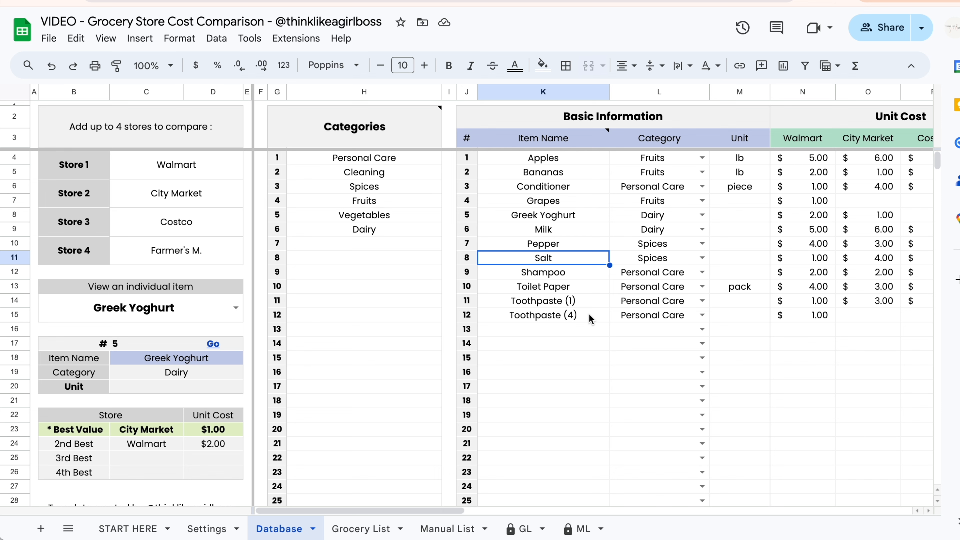
- Examine the Database's unit costs, the store rankings from Best Value to 4th Best, and the Sortable View
{"action": "scroll", "coordinate": [591, 319], "scroll_direction": "right", "scroll_amount": 15}
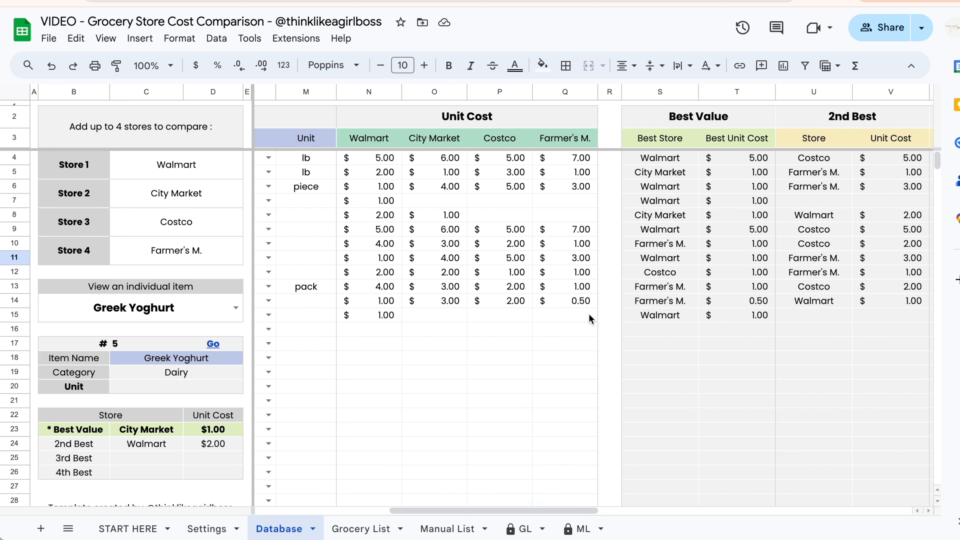
{"action": "scroll", "coordinate": [591, 319], "scroll_direction": "right", "scroll_amount": 6}
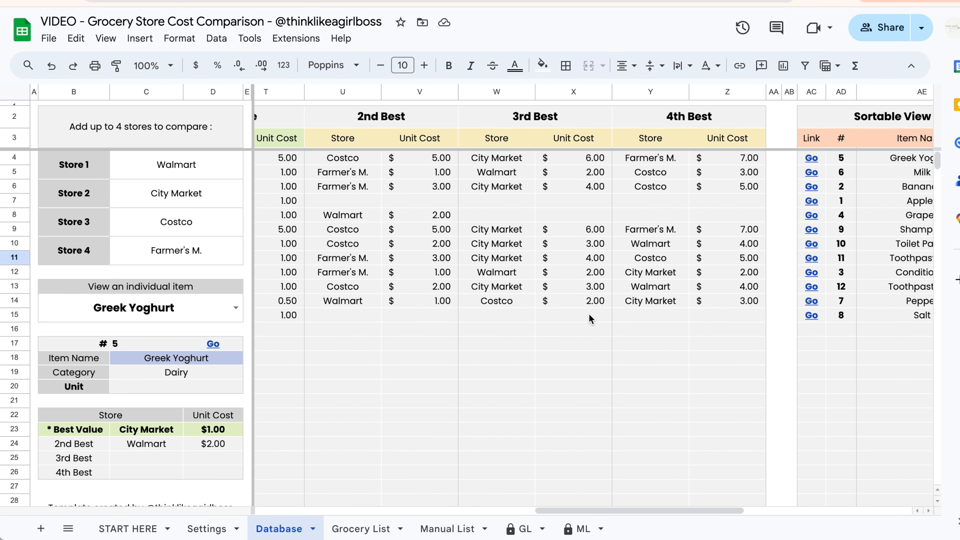
{"action": "scroll", "coordinate": [591, 319], "scroll_direction": "right", "scroll_amount": 8}
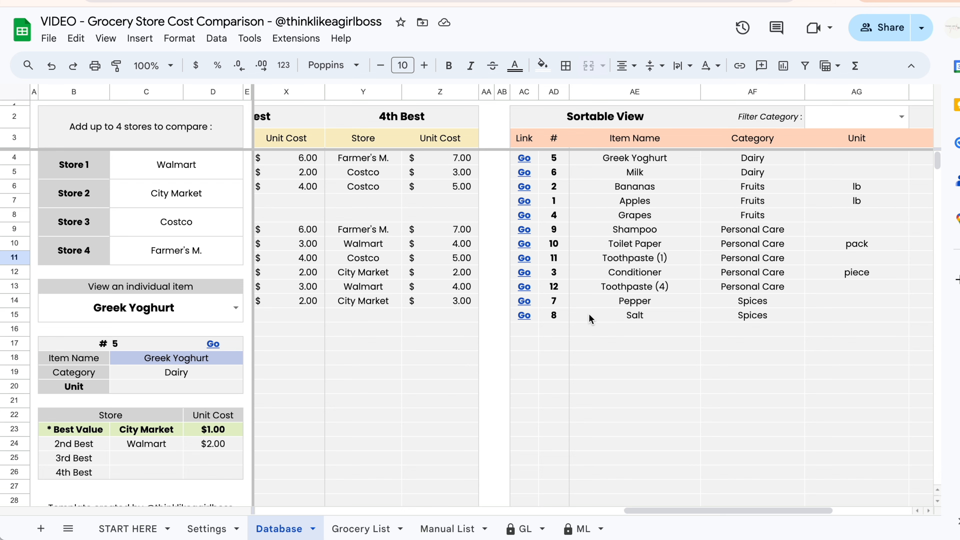
{"action": "scroll", "coordinate": [592, 320], "scroll_direction": "right", "scroll_amount": 5}
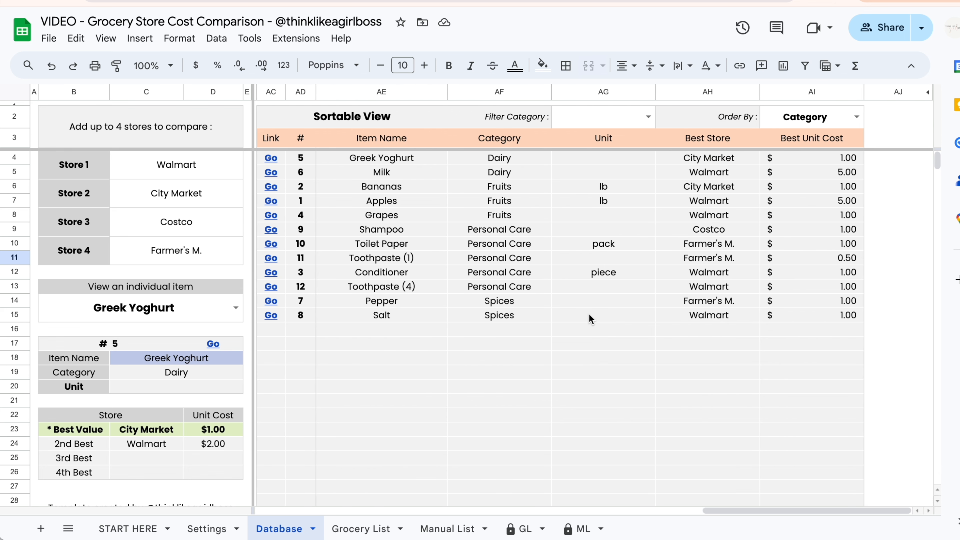
{"action": "scroll", "coordinate": [591, 319], "scroll_direction": "left", "scroll_amount": 3}
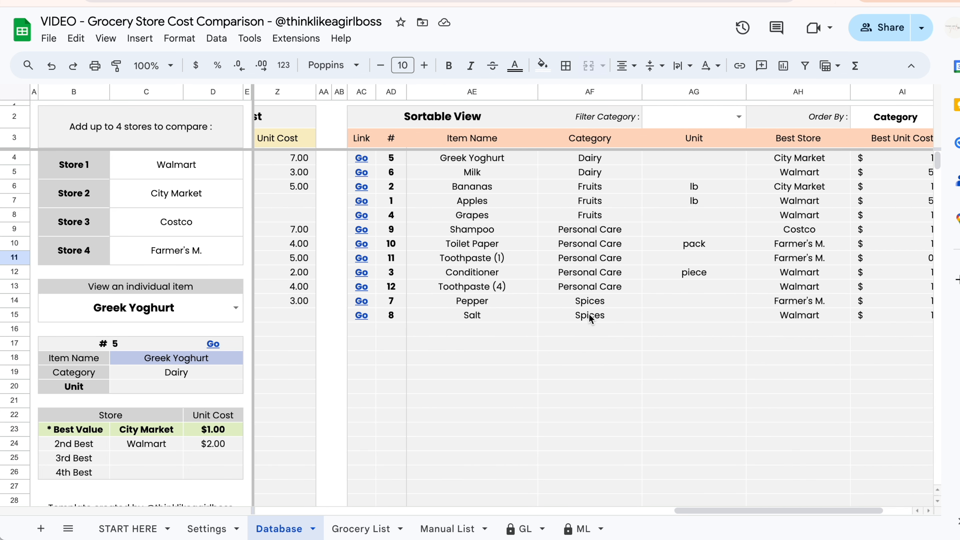